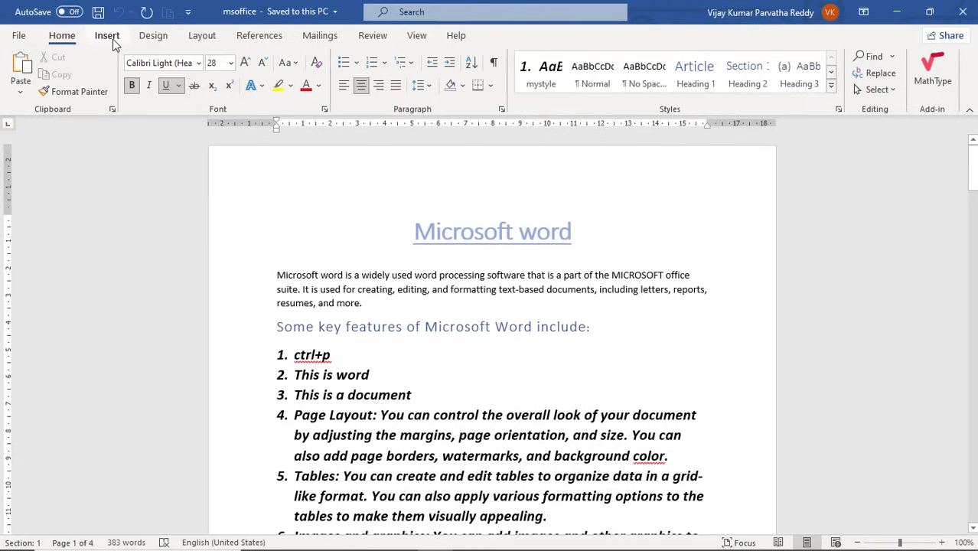
Look over the Insert, Design and Layout ribbon tabs, then return to Home.
{"action": "left_click", "coordinate": [107, 36]}
{"action": "left_click", "coordinate": [157, 36]}
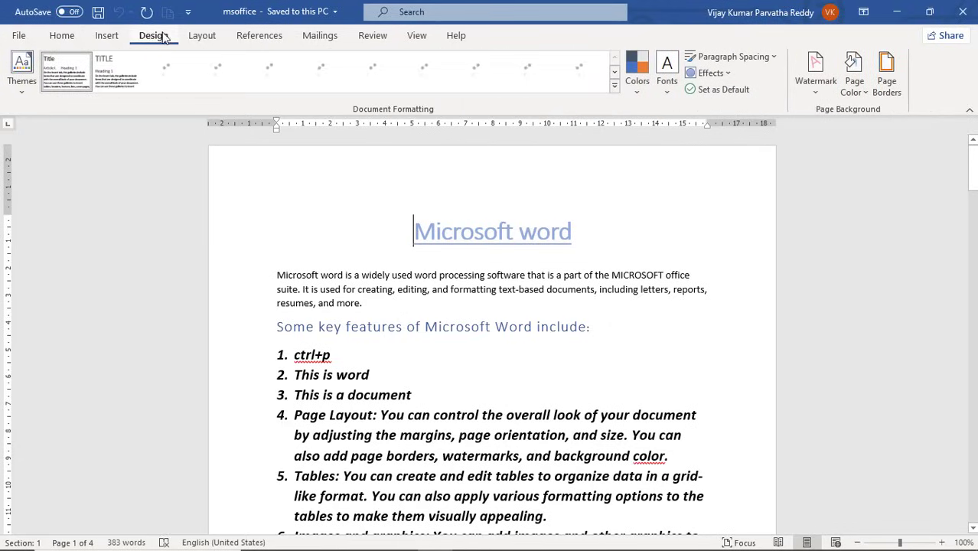
{"action": "left_click", "coordinate": [200, 38]}
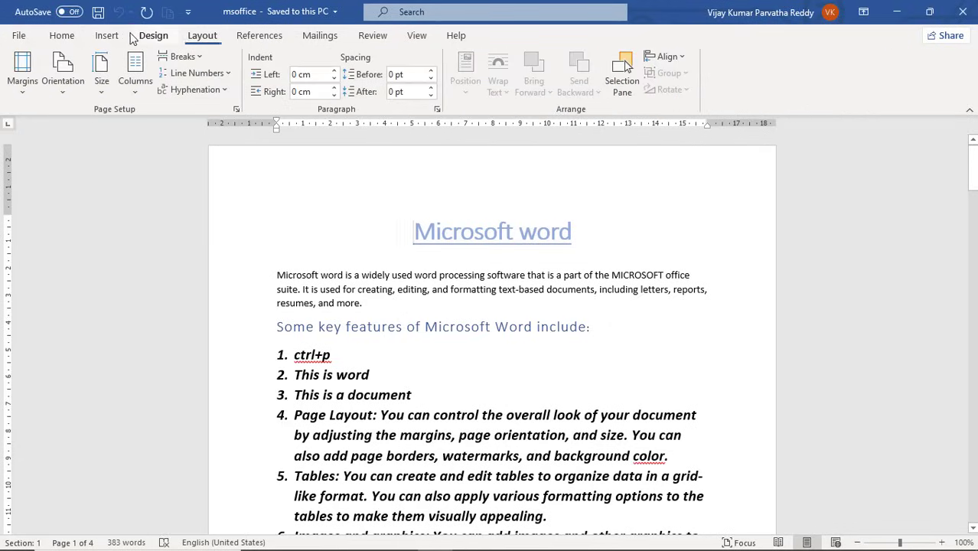
{"action": "left_click", "coordinate": [62, 37]}
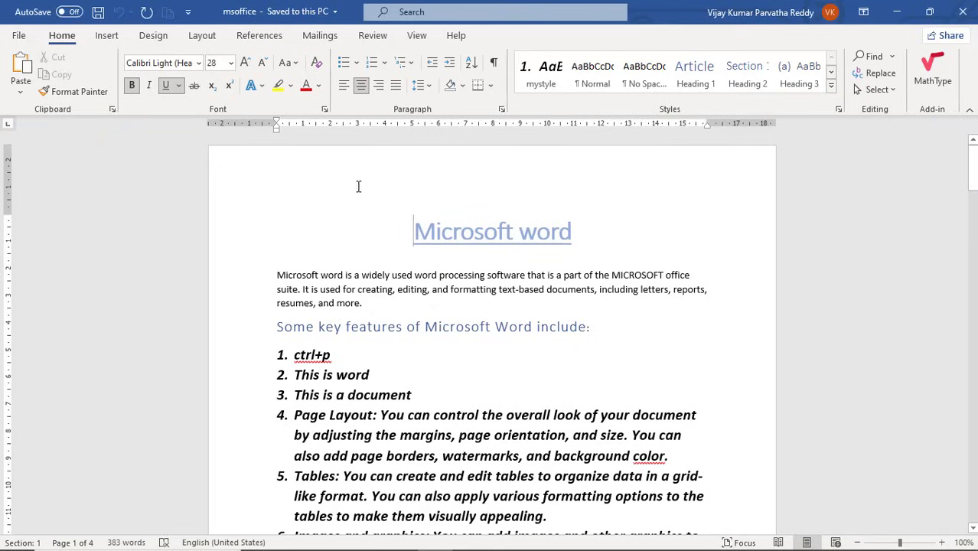
Create a new blank document (Document2) and show its Layout ribbon.
{"action": "left_click", "coordinate": [22, 36]}
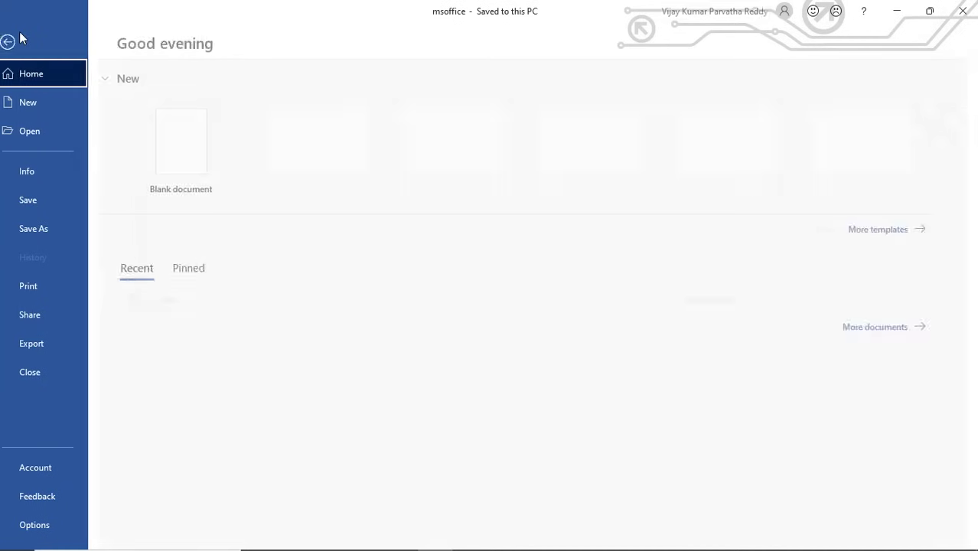
{"action": "left_click", "coordinate": [45, 107]}
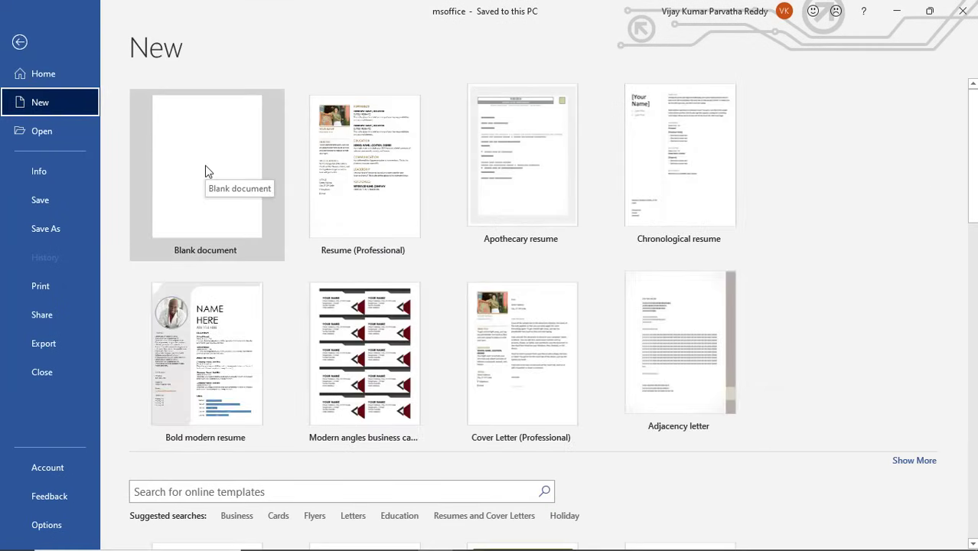
{"action": "left_click", "coordinate": [206, 172]}
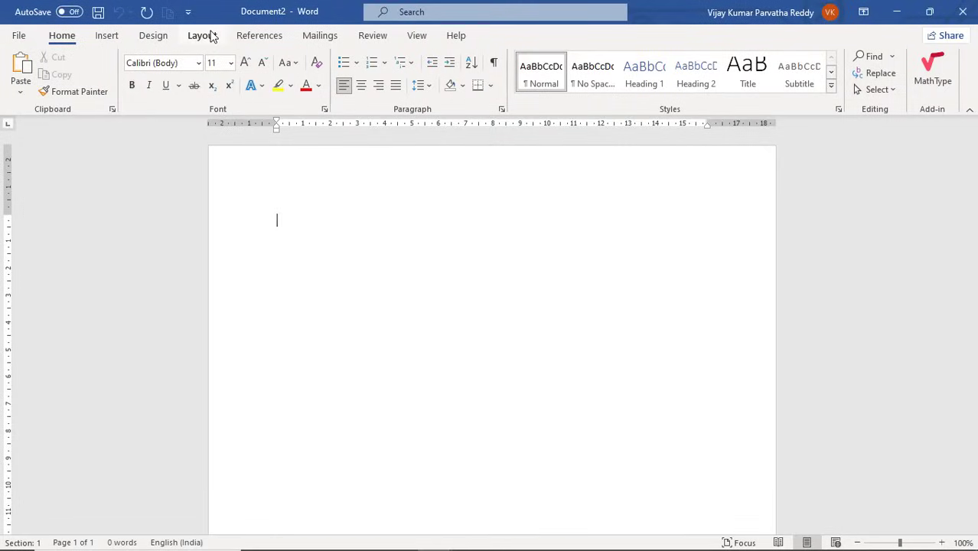
{"action": "left_click", "coordinate": [214, 36]}
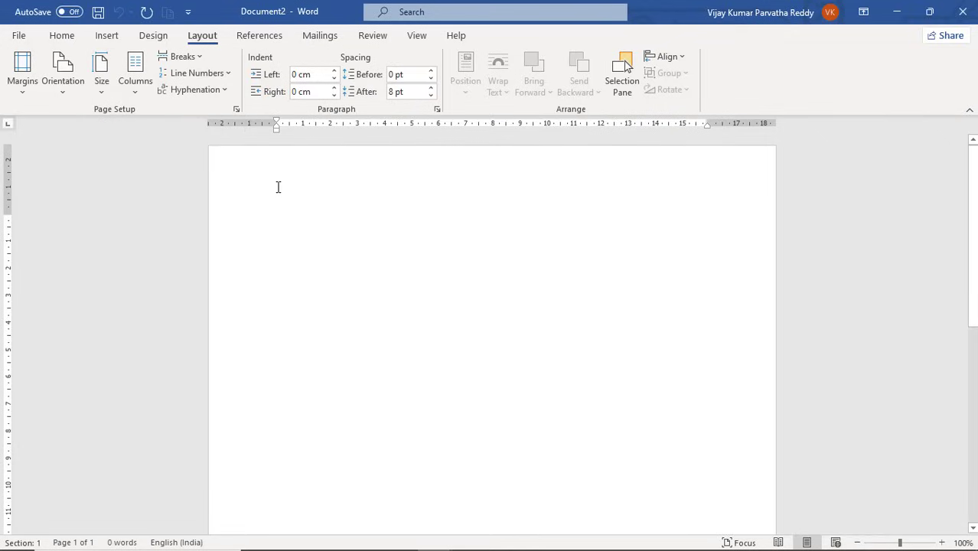
Set the paper size to A4 and apply the Normal margin preset.
{"action": "left_click", "coordinate": [99, 95]}
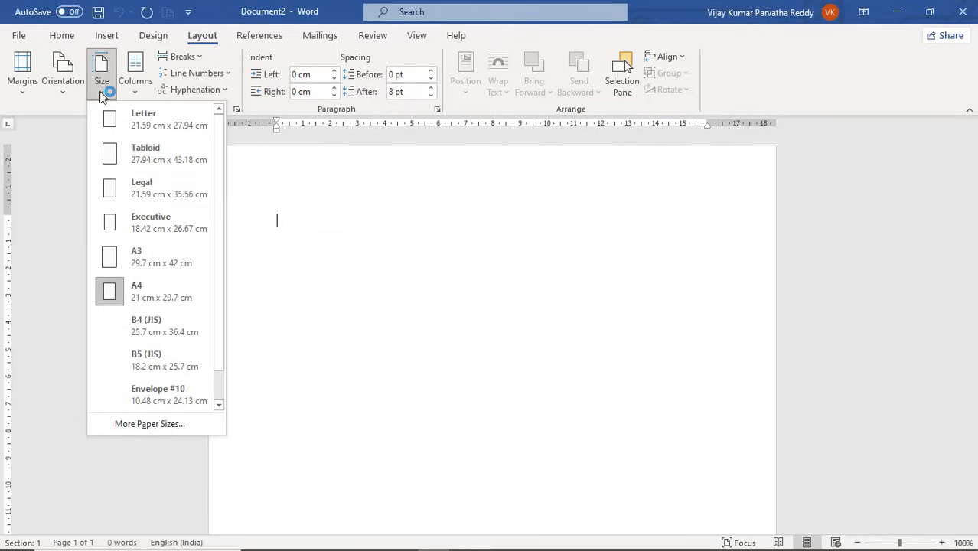
{"action": "left_click", "coordinate": [143, 301]}
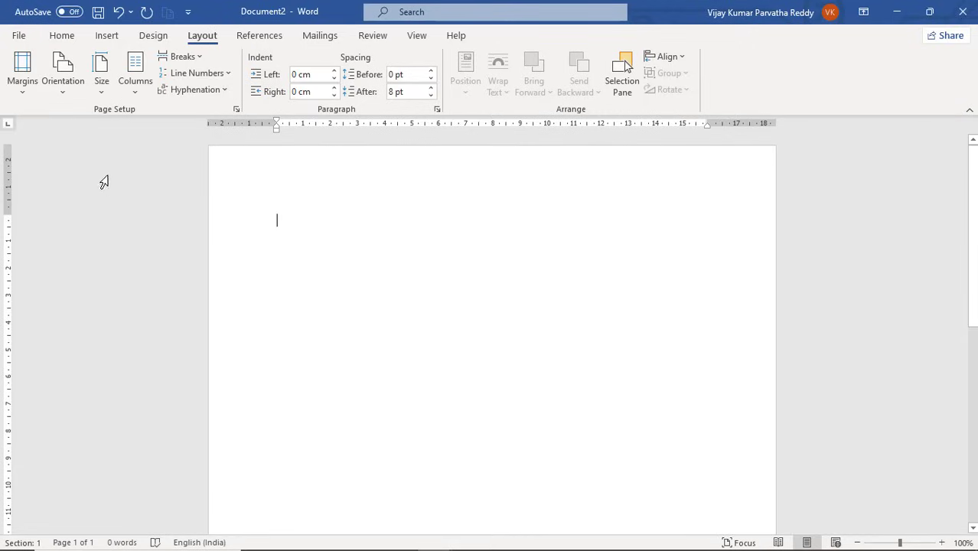
{"action": "left_click", "coordinate": [32, 96]}
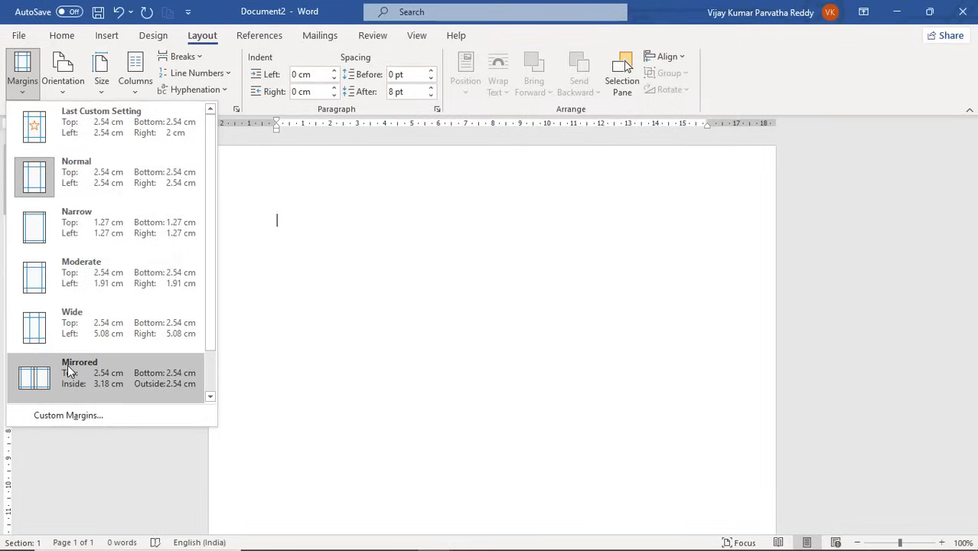
{"action": "left_click", "coordinate": [61, 195]}
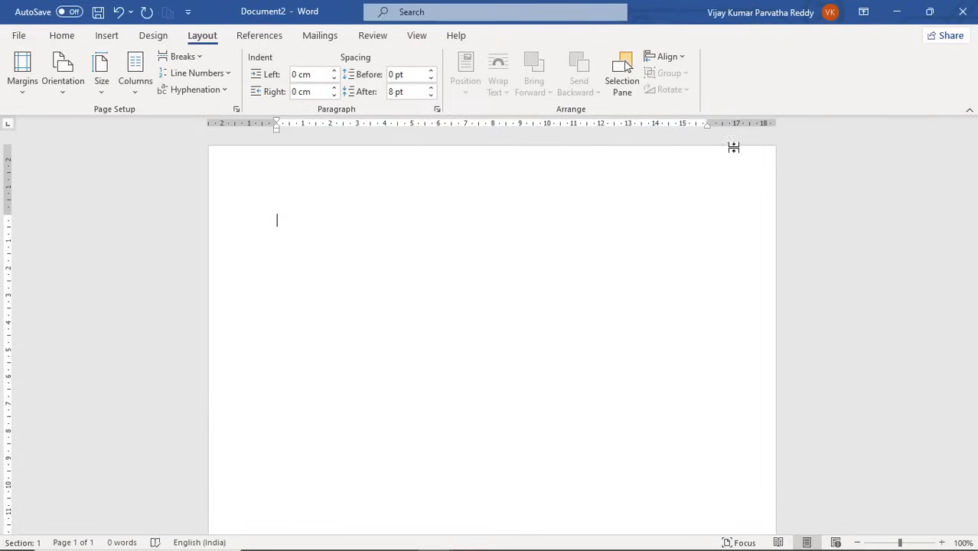
Check the 2.54 cm values in Custom Margins, then cancel Page Setup unchanged.
{"action": "left_click", "coordinate": [25, 96]}
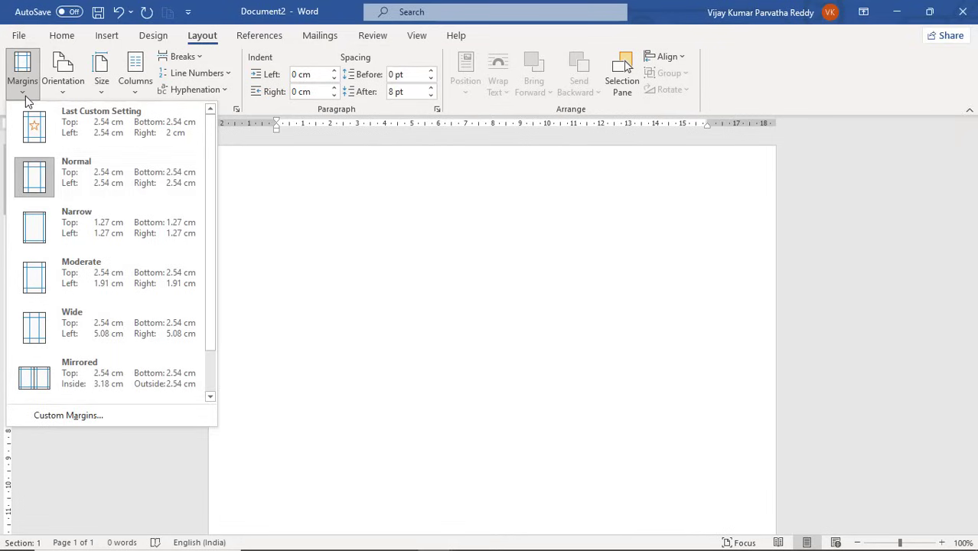
{"action": "left_click", "coordinate": [88, 420]}
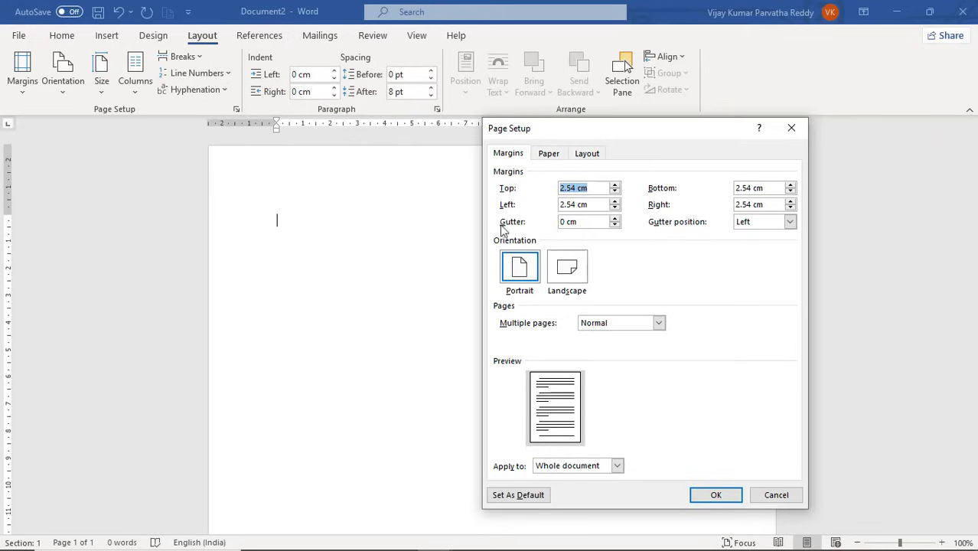
{"action": "left_click", "coordinate": [569, 189]}
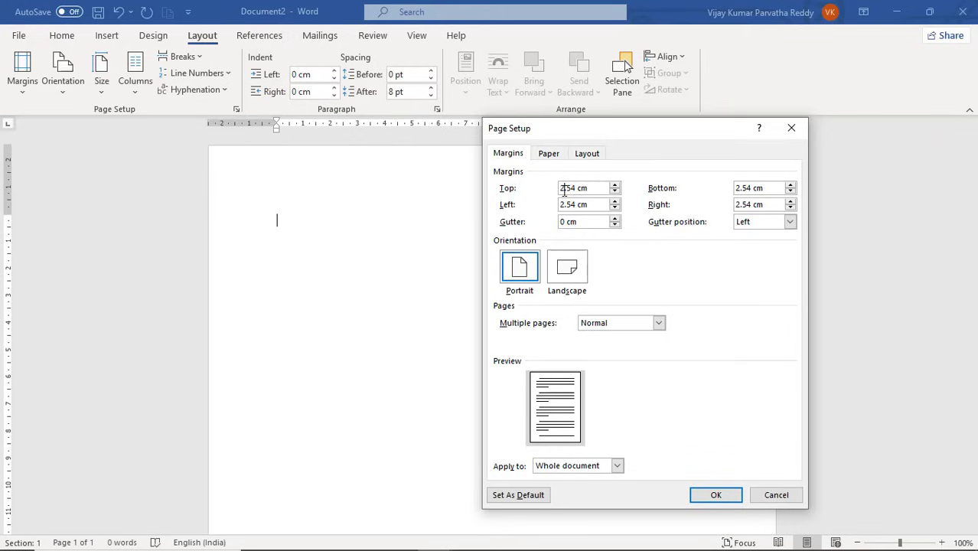
{"action": "left_click", "coordinate": [769, 494]}
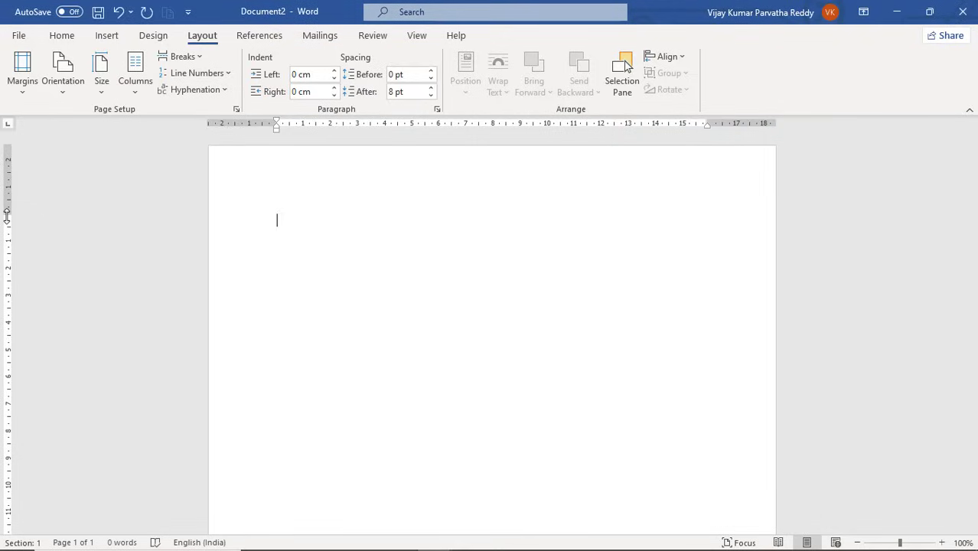
Drag the top and bottom margins smaller on the vertical ruler and move the right indent to about 16.5 cm.
{"action": "left_click_drag", "start_coordinate": [6, 211], "coordinate": [7, 196]}
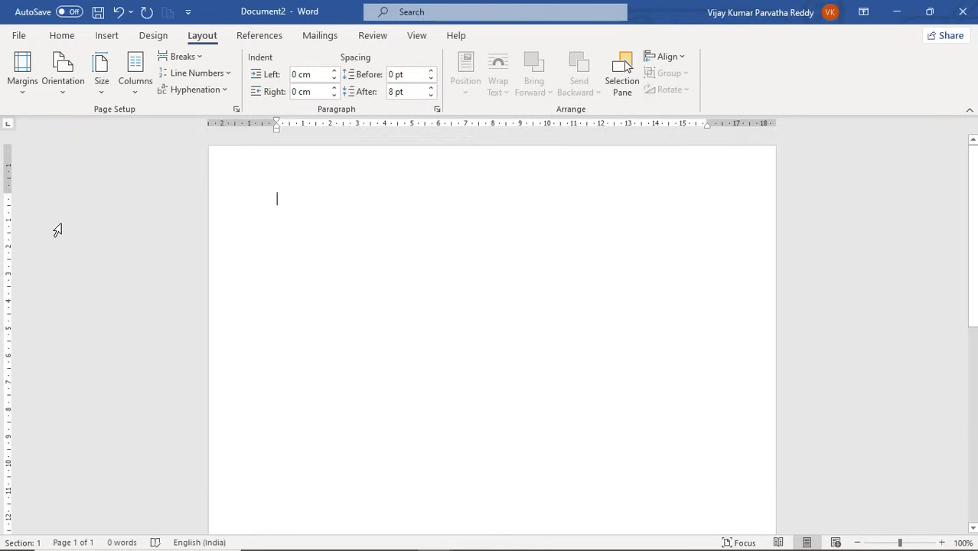
{"action": "scroll", "coordinate": [58, 229], "scroll_direction": "down", "scroll_amount": 6}
{"action": "scroll", "coordinate": [58, 230], "scroll_direction": "down", "scroll_amount": 3}
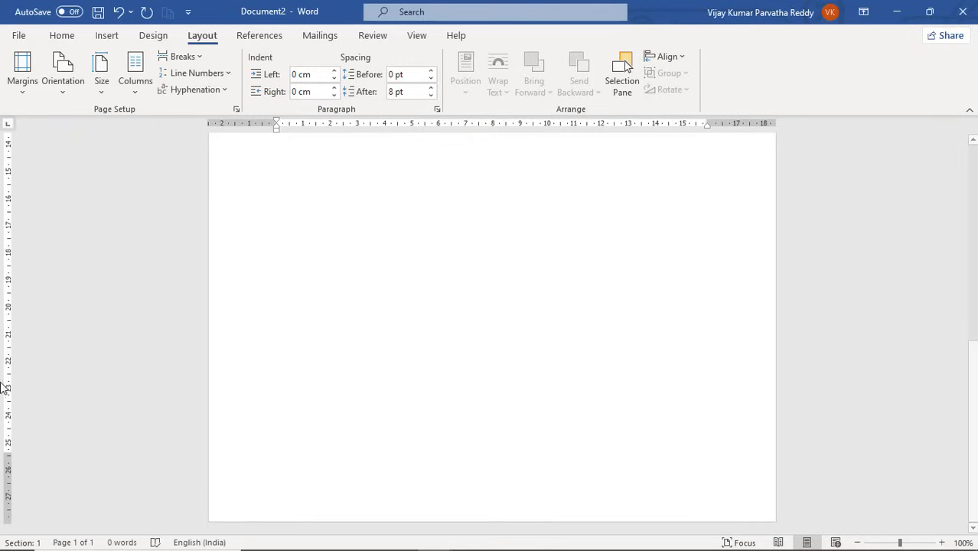
{"action": "left_click_drag", "start_coordinate": [7, 453], "coordinate": [7, 481]}
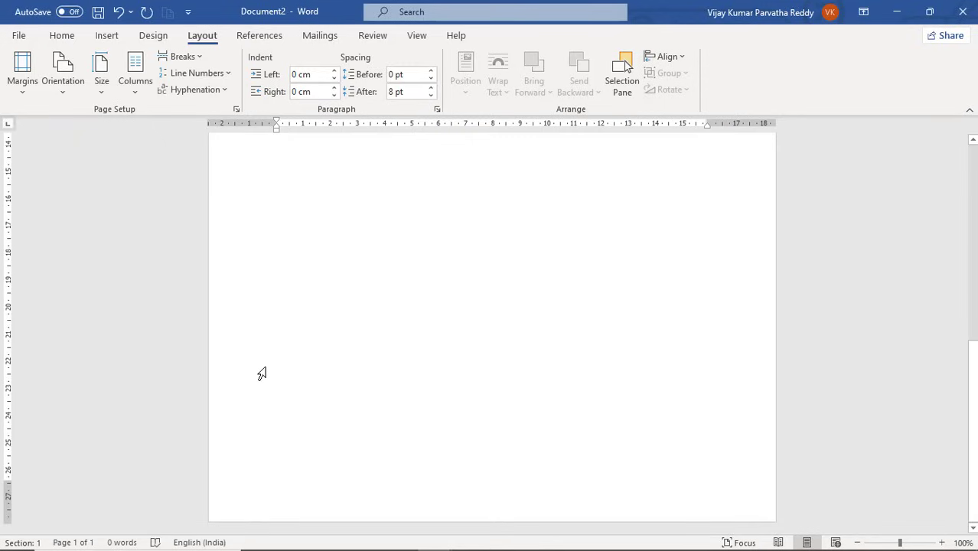
{"action": "scroll", "coordinate": [258, 374], "scroll_direction": "up", "scroll_amount": 9}
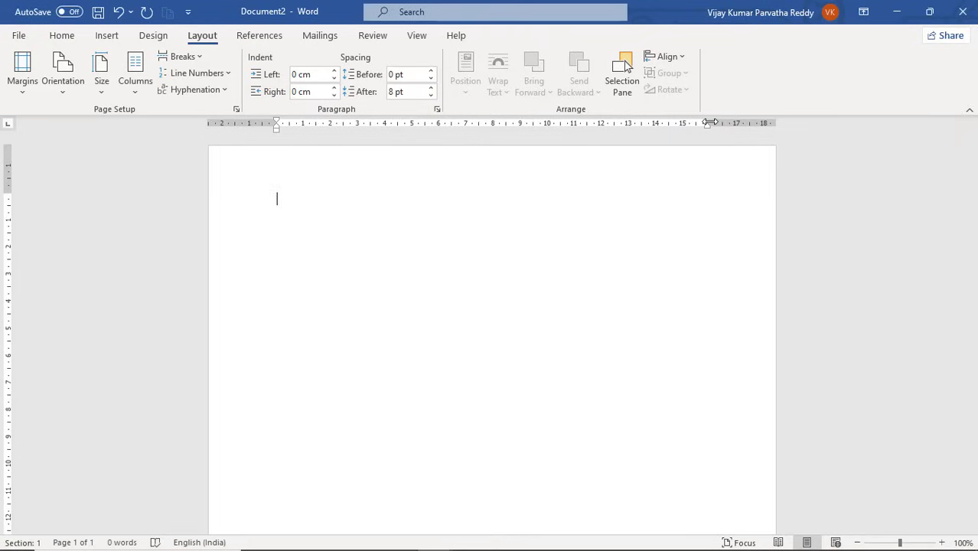
{"action": "left_click_drag", "start_coordinate": [711, 122], "coordinate": [723, 123]}
Type the title RESUME and centre it on the first line.
{"action": "type", "text": "RESU"}
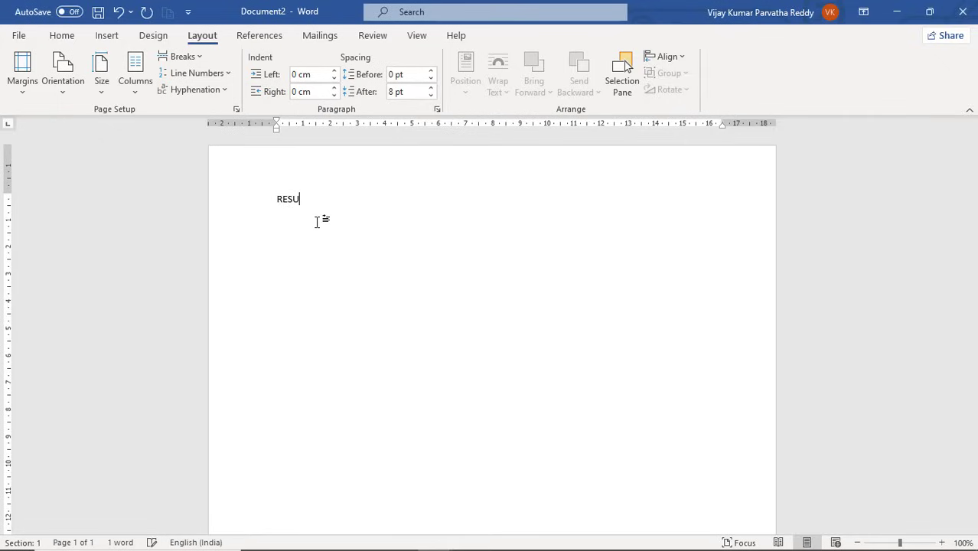
{"action": "type", "text": "ME"}
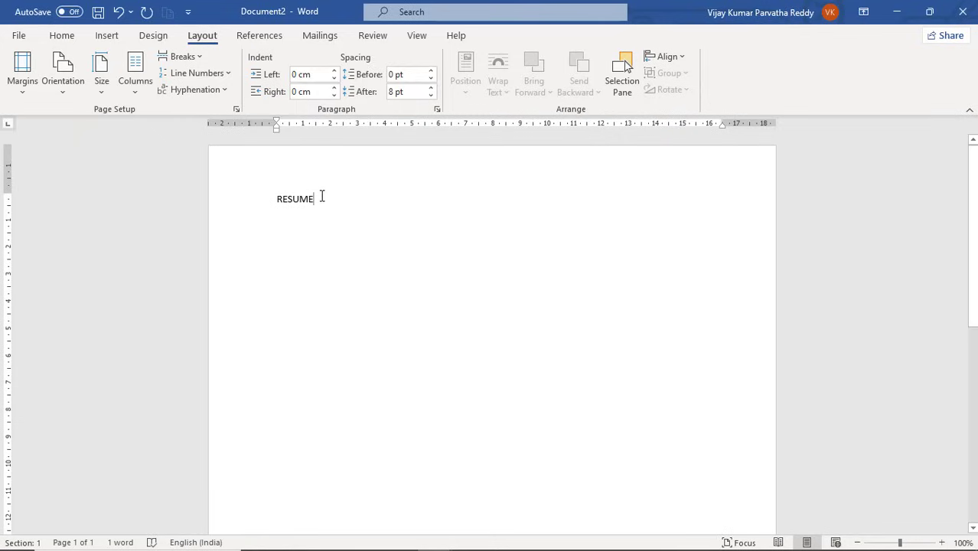
{"action": "left_click_drag", "start_coordinate": [322, 198], "coordinate": [276, 199]}
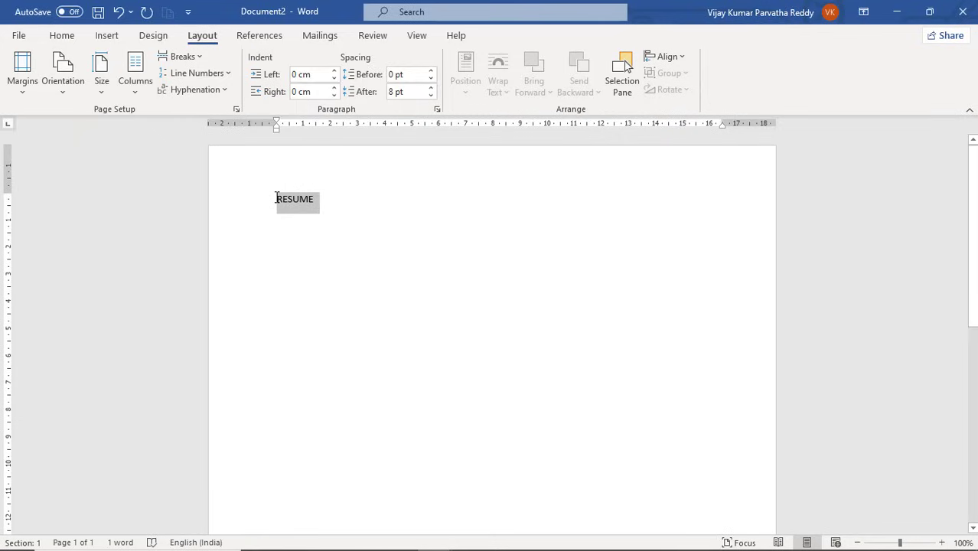
{"action": "left_click", "coordinate": [63, 36]}
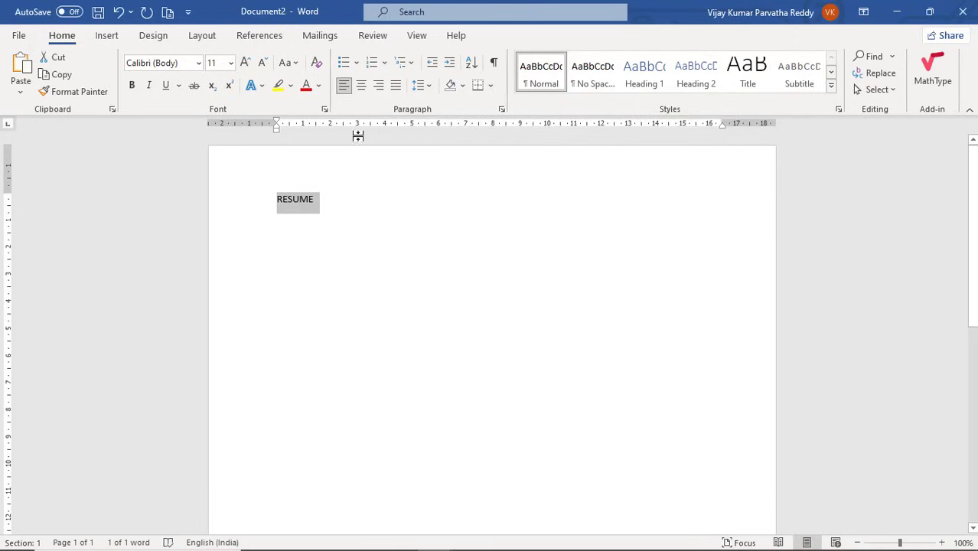
{"action": "left_click", "coordinate": [362, 86]}
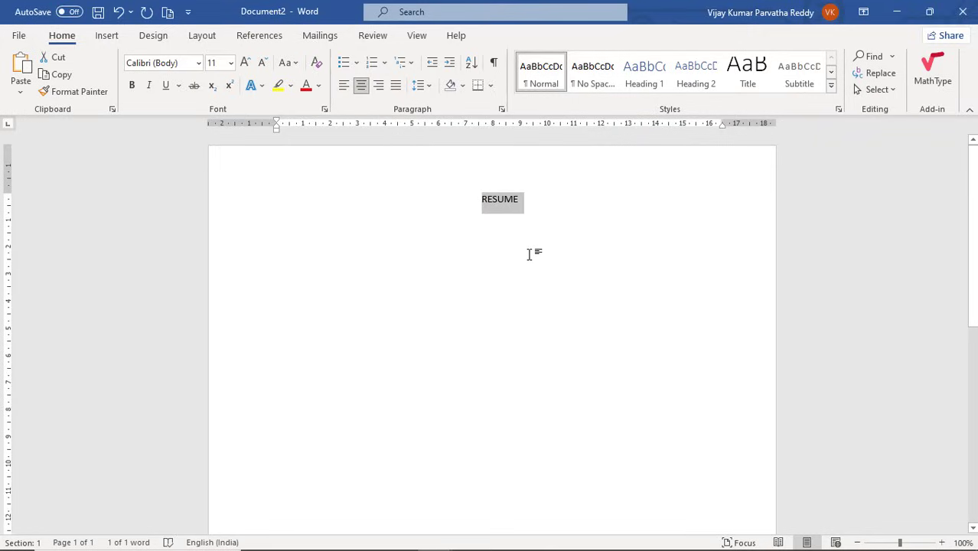
{"action": "key", "text": "ctrl+l"}
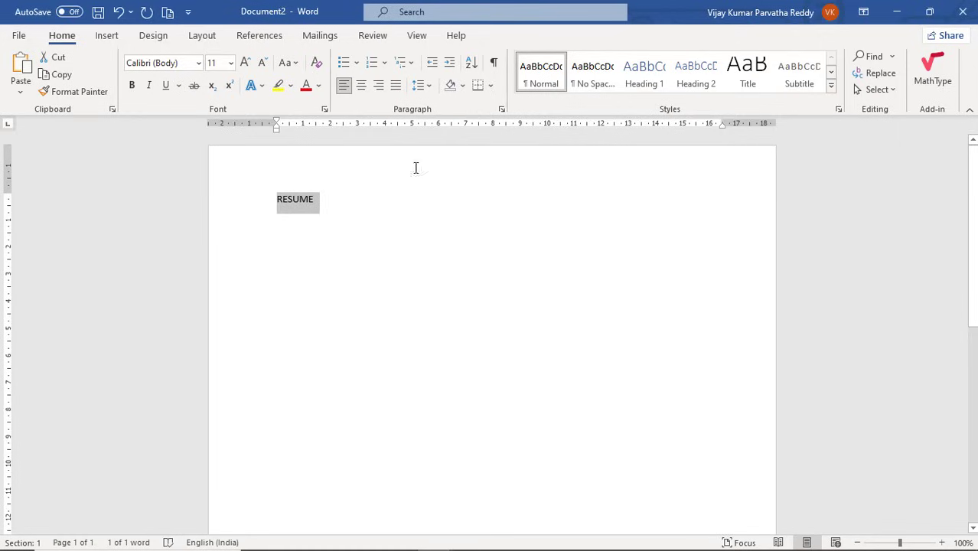
{"action": "left_click", "coordinate": [363, 91]}
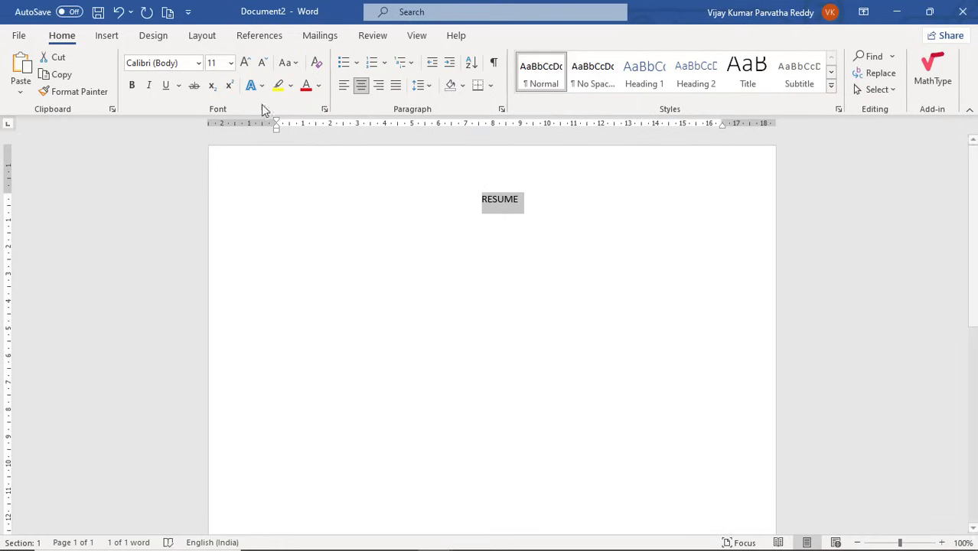
Size the RESUME title to 26 pt.
{"action": "left_click", "coordinate": [232, 68]}
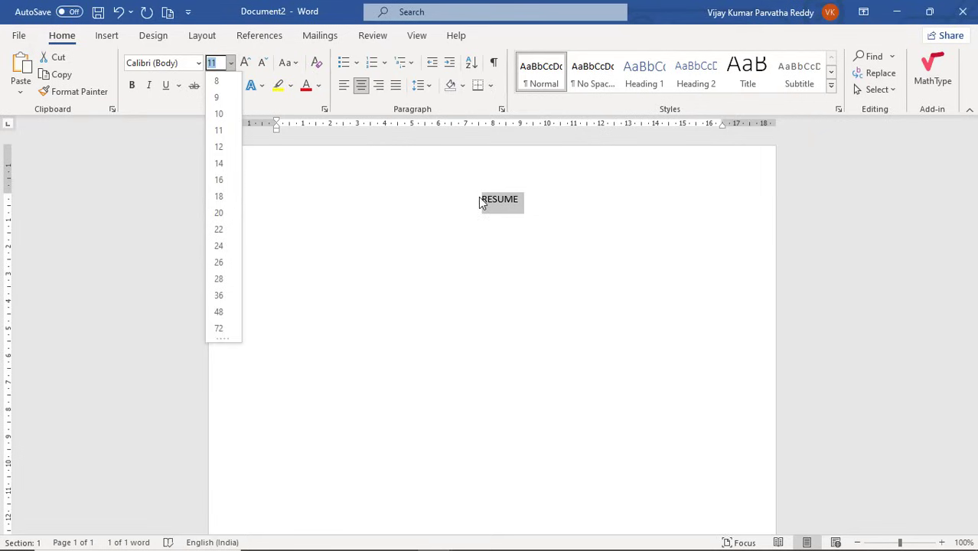
{"action": "left_click", "coordinate": [220, 230]}
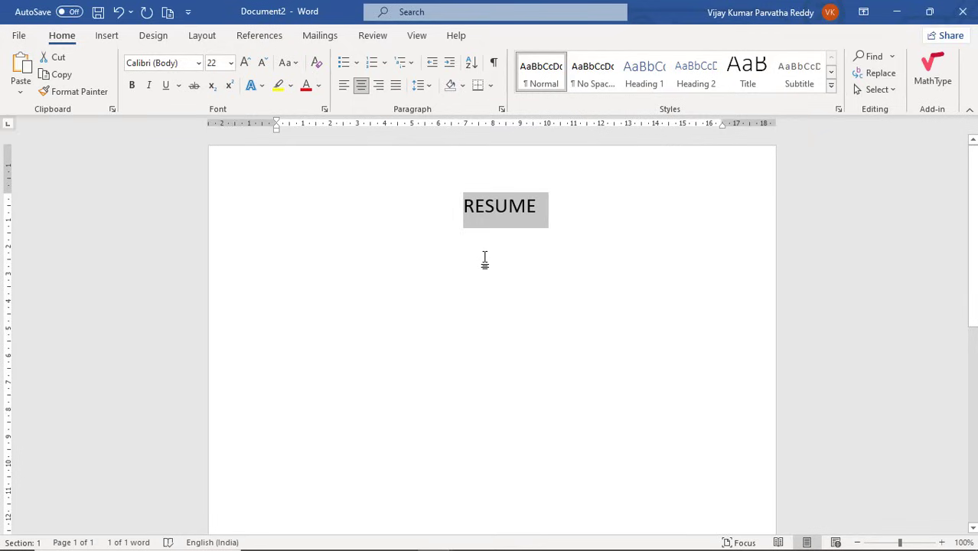
{"action": "key", "text": "ctrl+shift+period"}
{"action": "key", "text": "ctrl+shift+period"}
{"action": "key", "text": "ctrl+shift+period"}
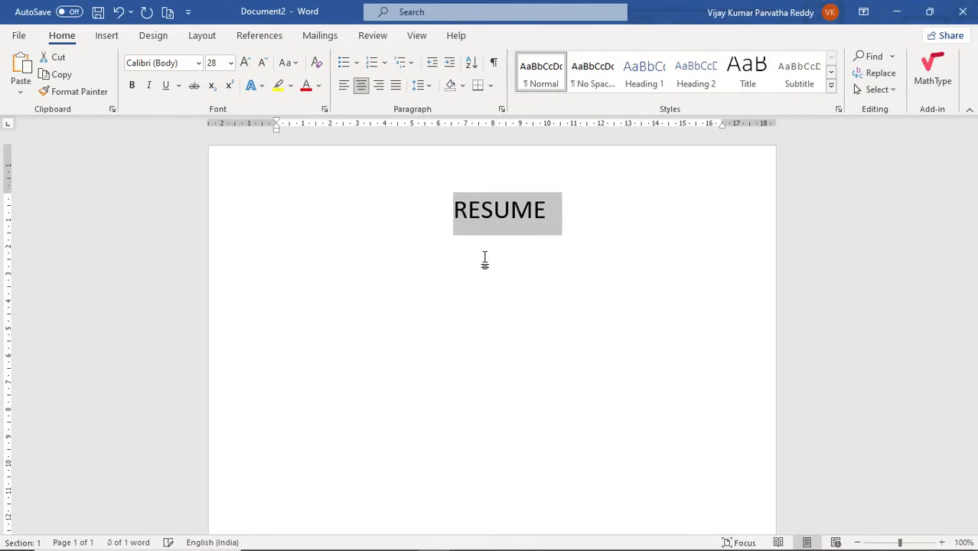
{"action": "key", "text": "ctrl+shift+period"}
{"action": "key", "text": "ctrl+shift+comma"}
{"action": "key", "text": "ctrl+shift+comma"}
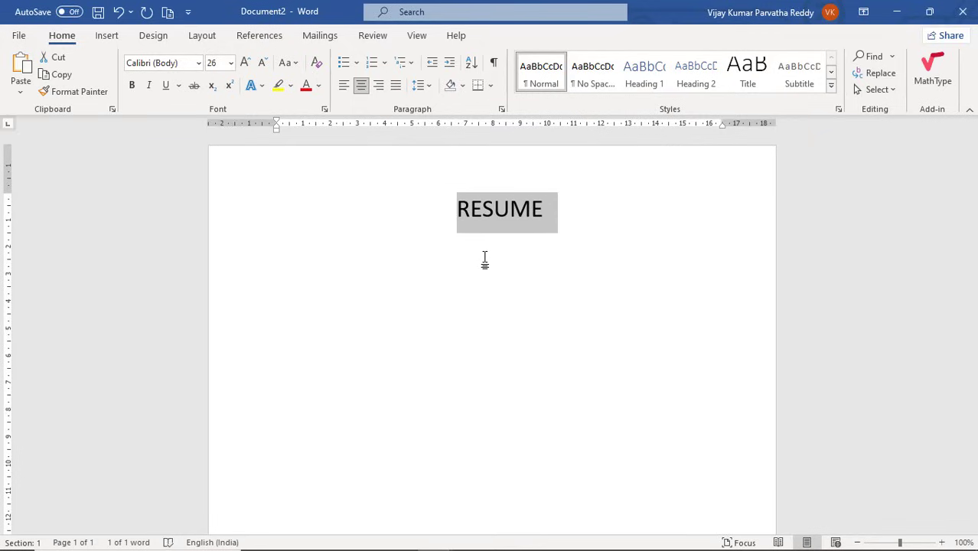
{"action": "key", "text": "ctrl+shift+period"}
{"action": "key", "text": "ctrl+shift+period"}
{"action": "key", "text": "ctrl+shift+period"}
{"action": "key", "text": "ctrl+shift+comma"}
{"action": "key", "text": "ctrl+shift+comma"}
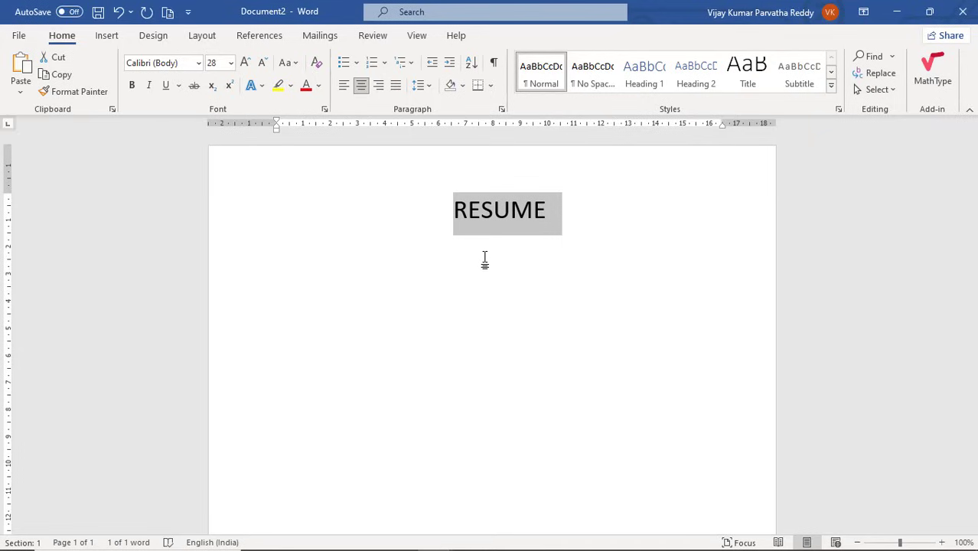
{"action": "key", "text": "ctrl+shift+comma"}
{"action": "key", "text": "ctrl+shift+comma"}
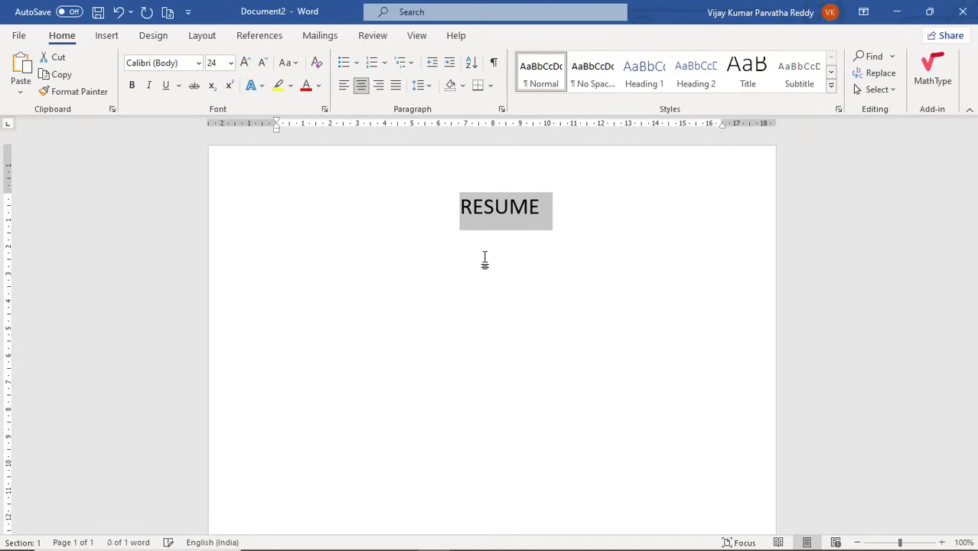
{"action": "key", "text": "ctrl+shift+period"}
{"action": "key", "text": "ctrl+shift+period"}
{"action": "key", "text": "ctrl+shift+period"}
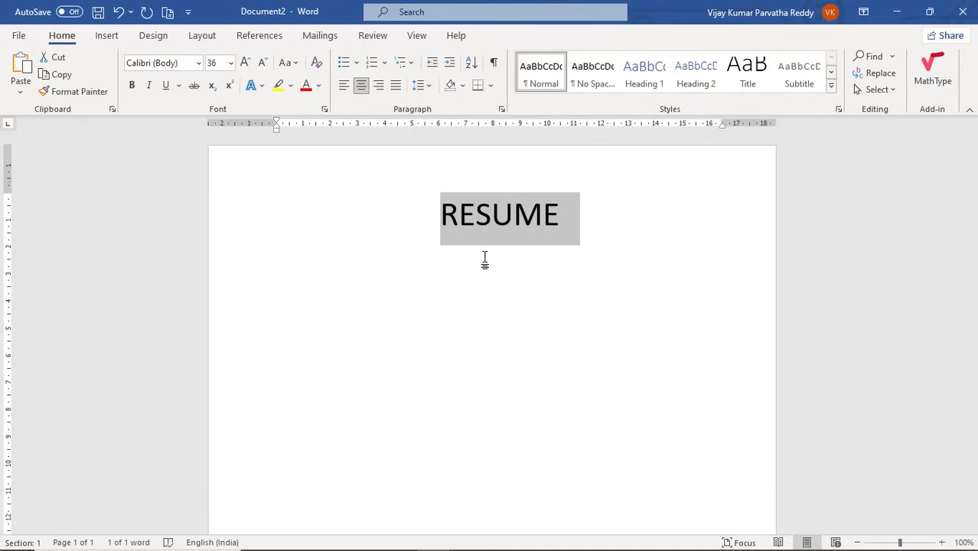
{"action": "key", "text": "ctrl+shift+comma"}
{"action": "key", "text": "ctrl+shift+comma"}
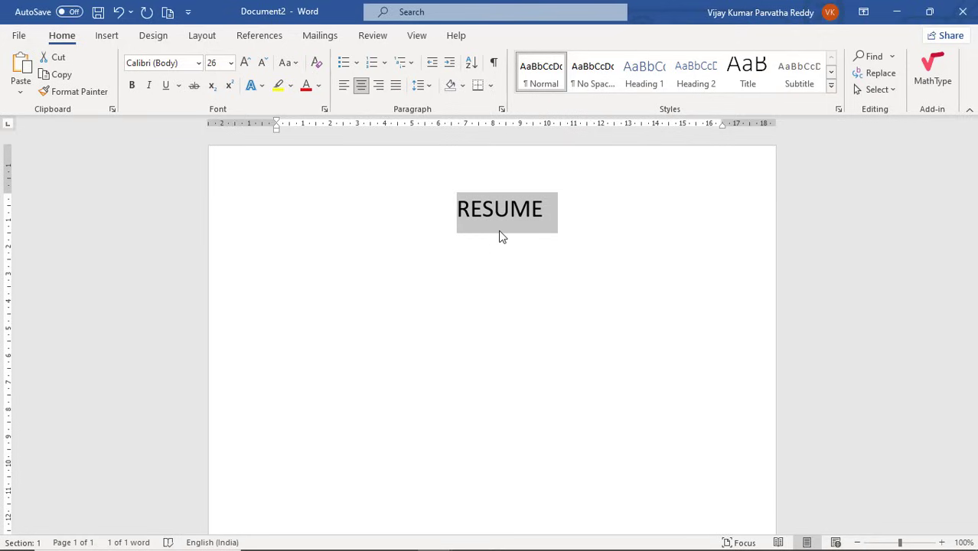
Make RESUME bold and underlined, then start a new line below it.
{"action": "left_click", "coordinate": [511, 212]}
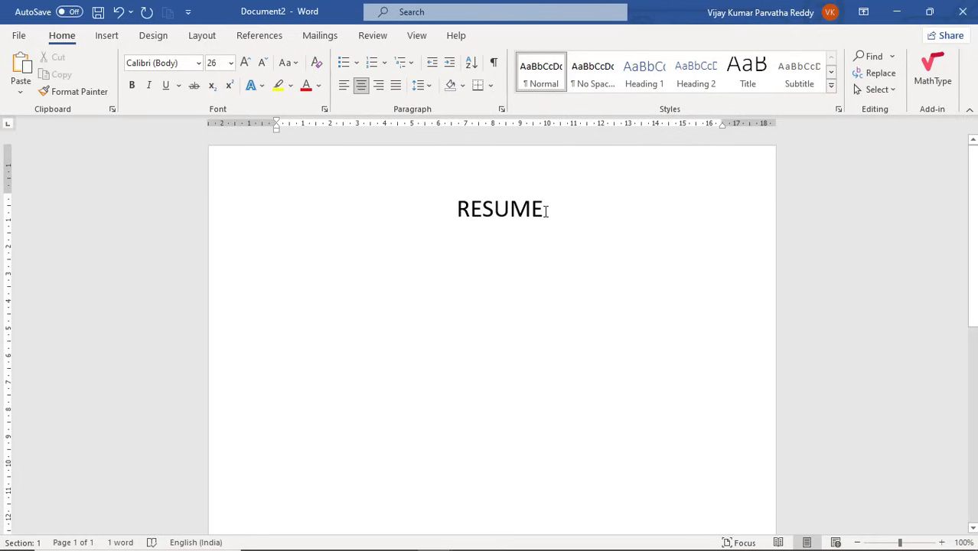
{"action": "left_click_drag", "start_coordinate": [543, 212], "coordinate": [458, 212]}
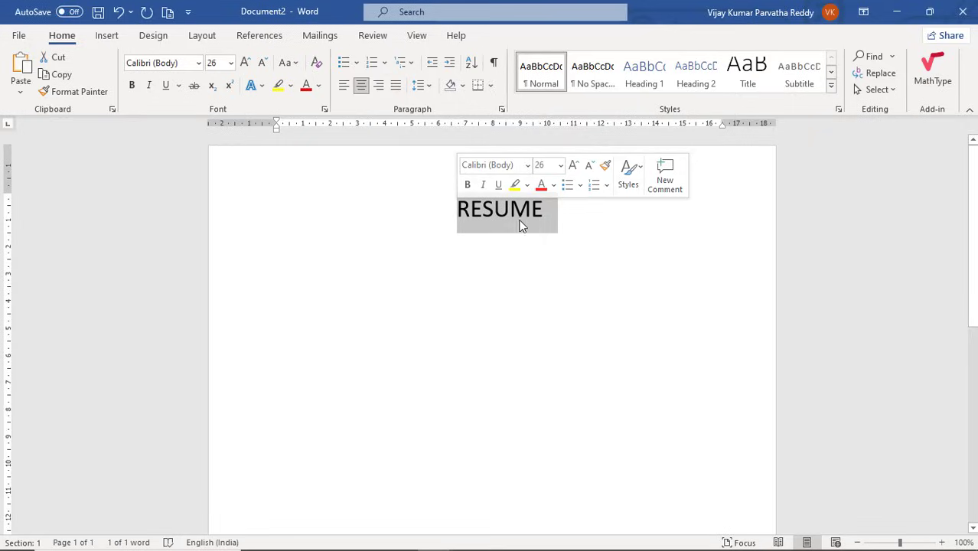
{"action": "left_click", "coordinate": [544, 212]}
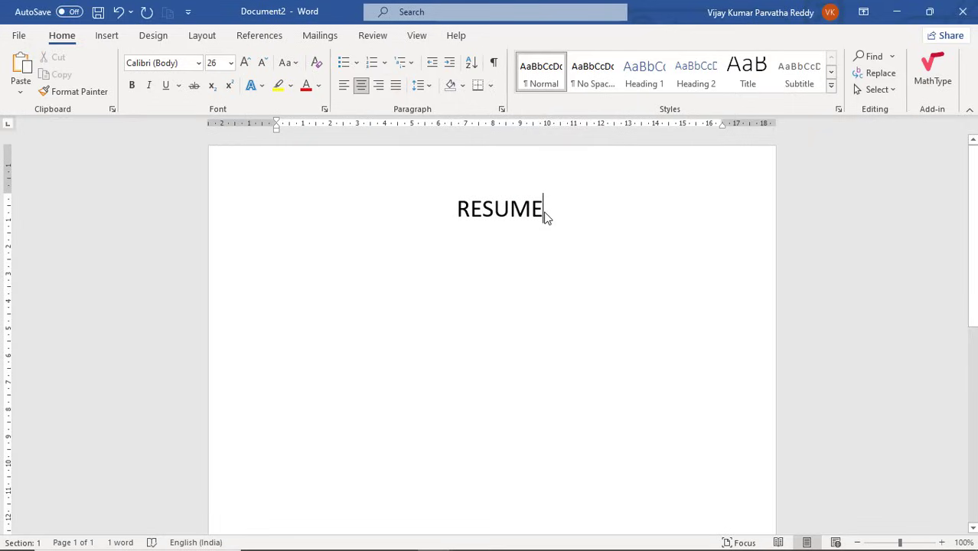
{"action": "triple_click", "coordinate": [546, 218]}
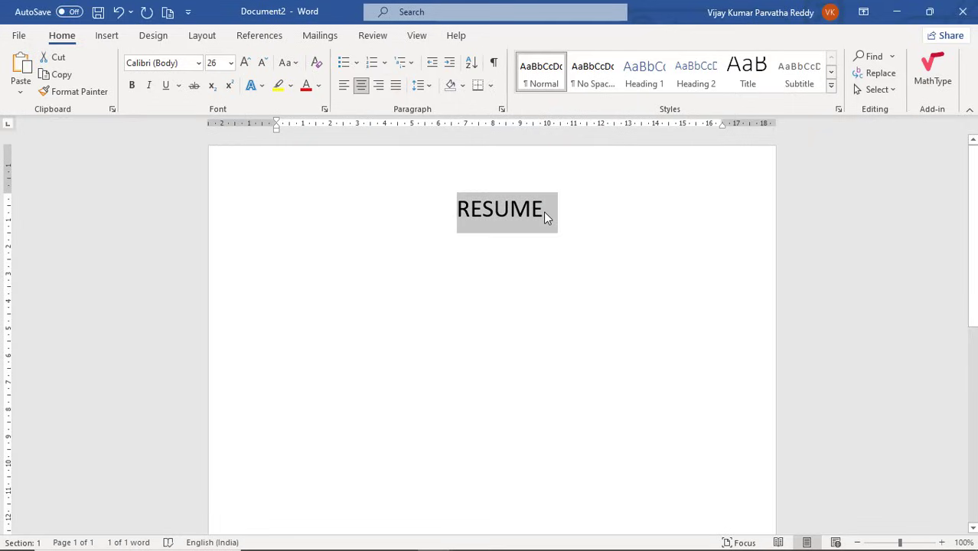
{"action": "key", "text": "ctrl+b"}
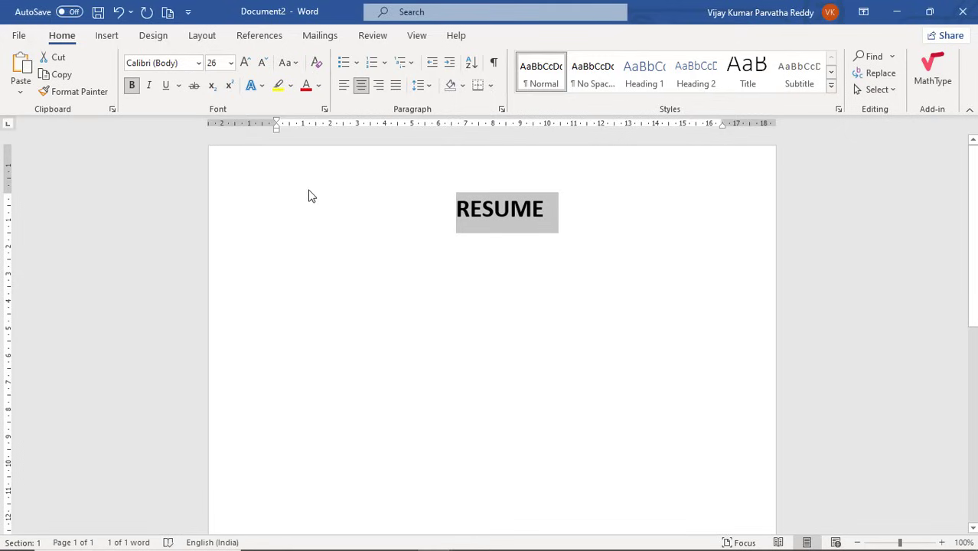
{"action": "key", "text": "ctrl+u"}
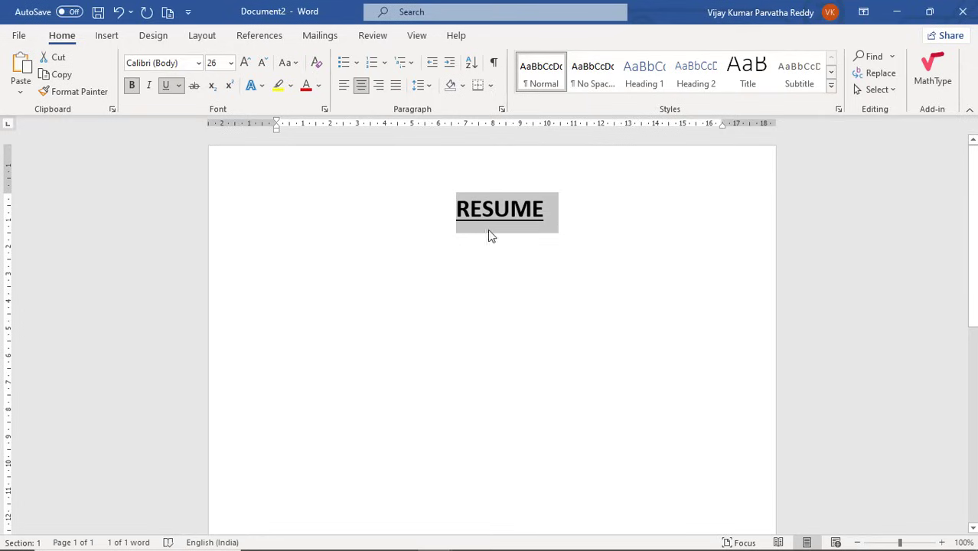
{"action": "left_click", "coordinate": [567, 225]}
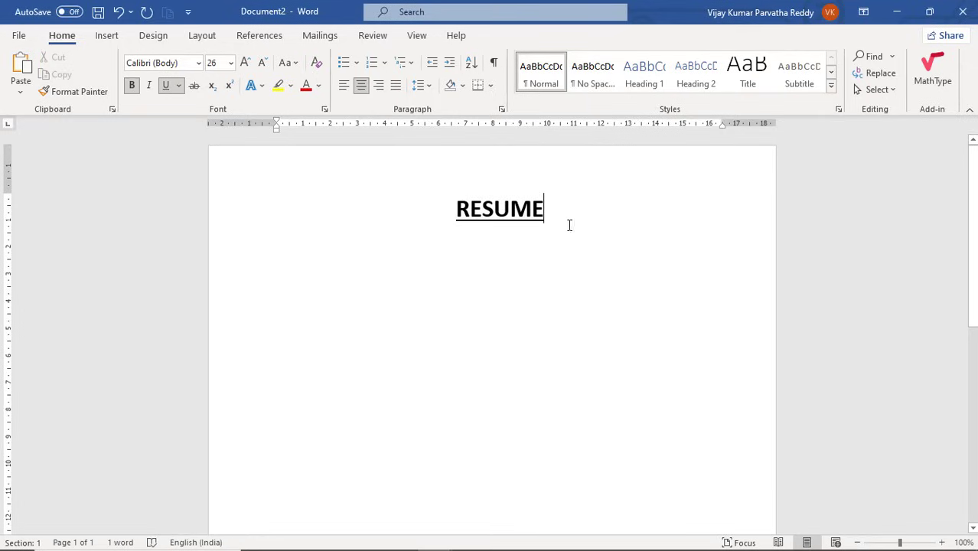
{"action": "key", "text": "Return"}
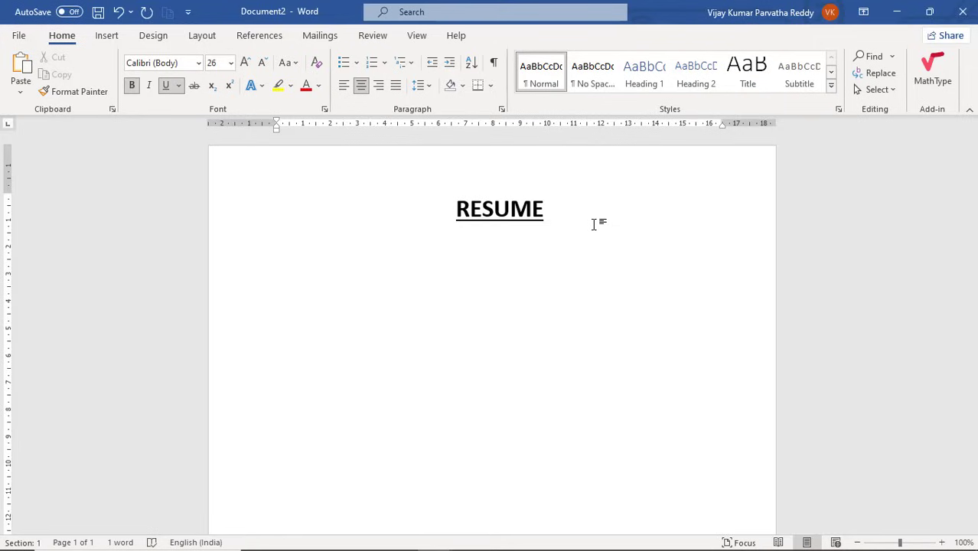
Search the template gallery for Resumes and Cover Letters and preview the Bubbles resume.
{"action": "left_click", "coordinate": [26, 38]}
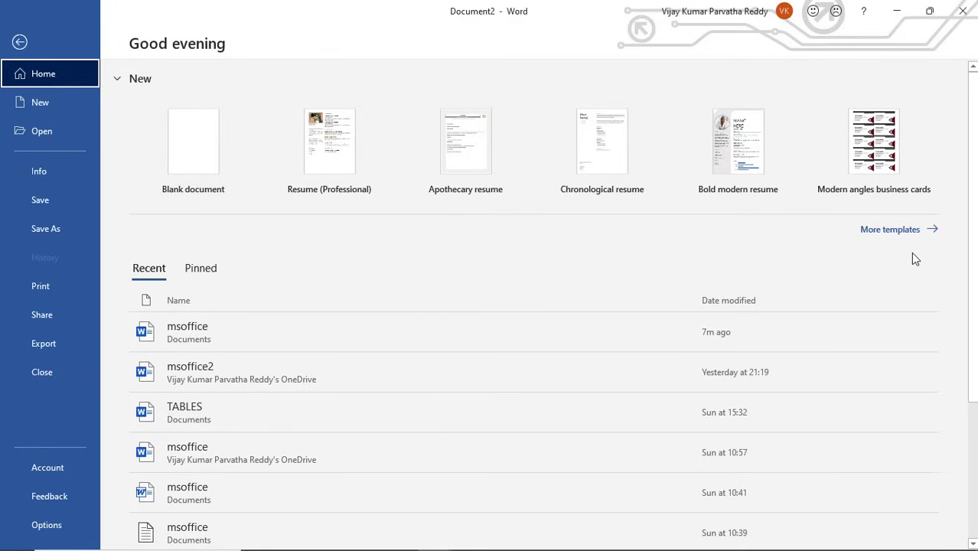
{"action": "left_click", "coordinate": [903, 231]}
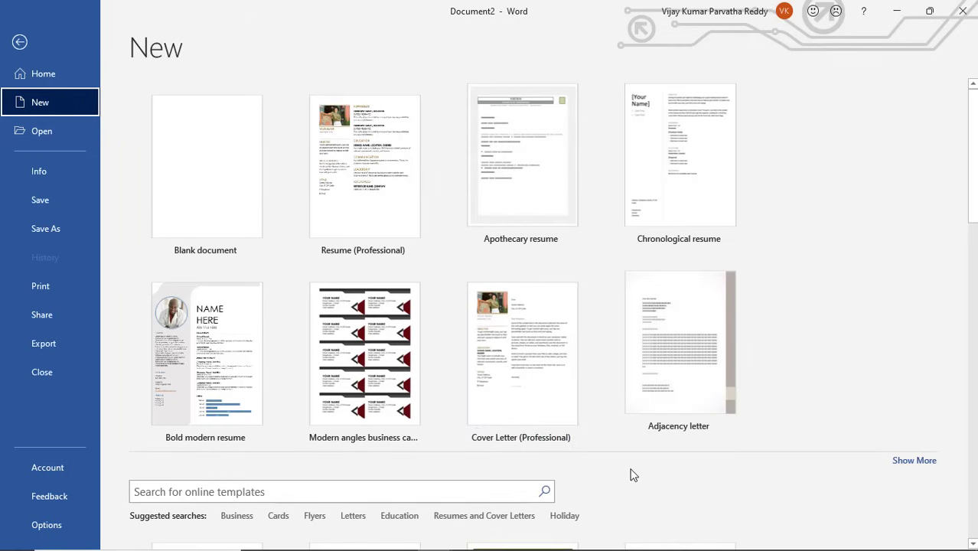
{"action": "scroll", "coordinate": [633, 476], "scroll_direction": "down", "scroll_amount": 3}
{"action": "scroll", "coordinate": [617, 357], "scroll_direction": "down", "scroll_amount": 2}
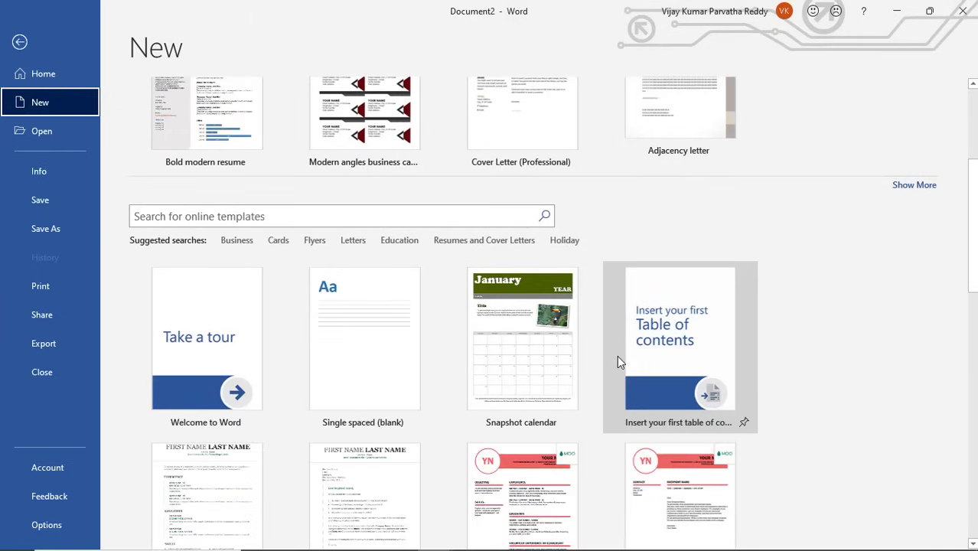
{"action": "left_click", "coordinate": [464, 242]}
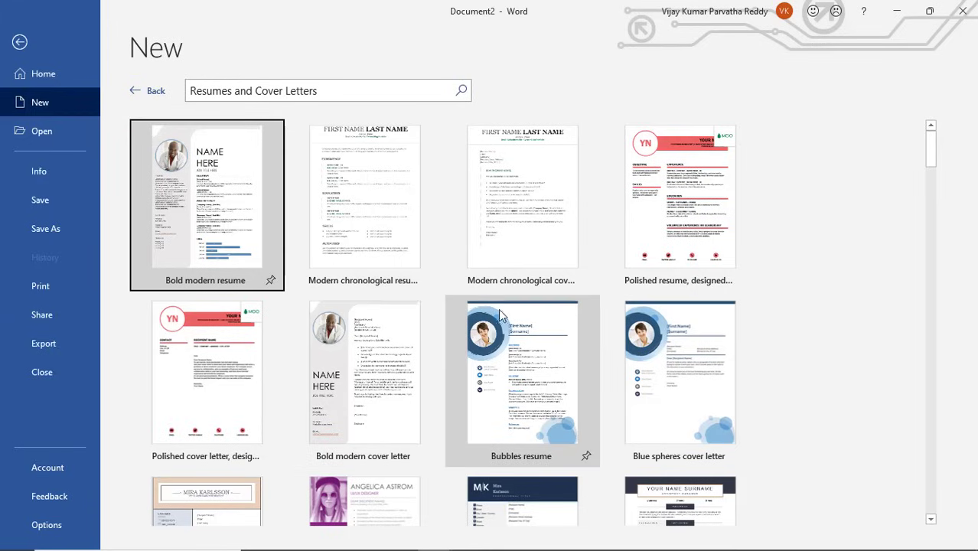
{"action": "scroll", "coordinate": [477, 312], "scroll_direction": "down", "scroll_amount": 1}
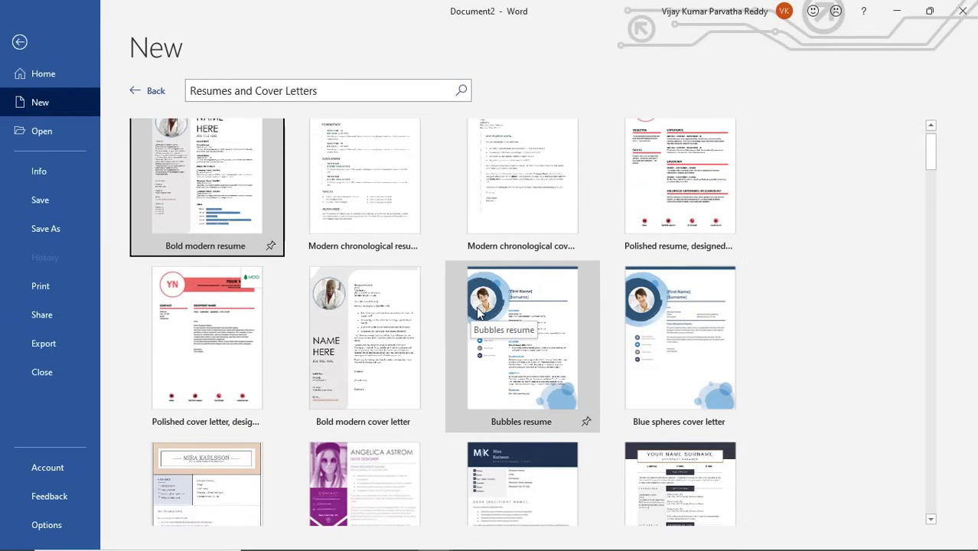
{"action": "scroll", "coordinate": [477, 312], "scroll_direction": "down", "scroll_amount": 1}
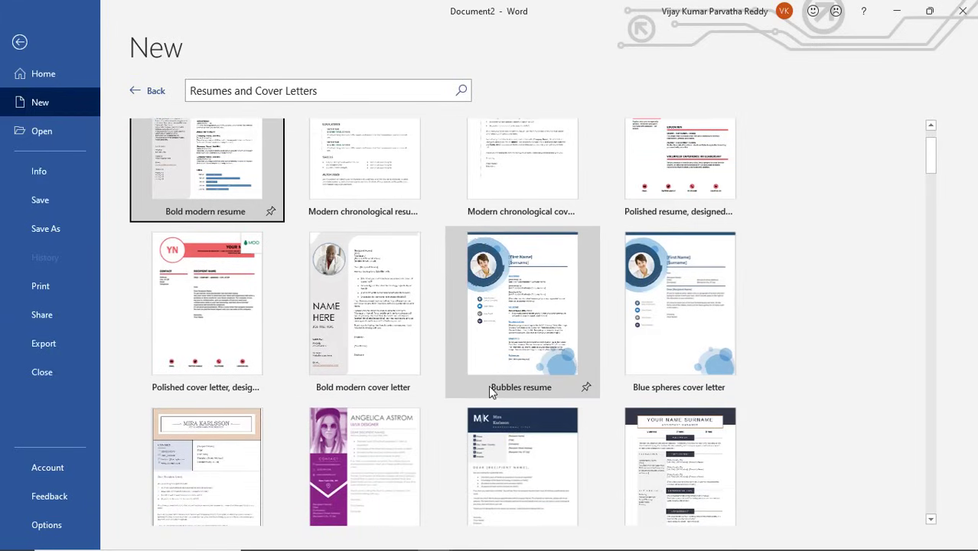
{"action": "scroll", "coordinate": [497, 380], "scroll_direction": "down", "scroll_amount": 1}
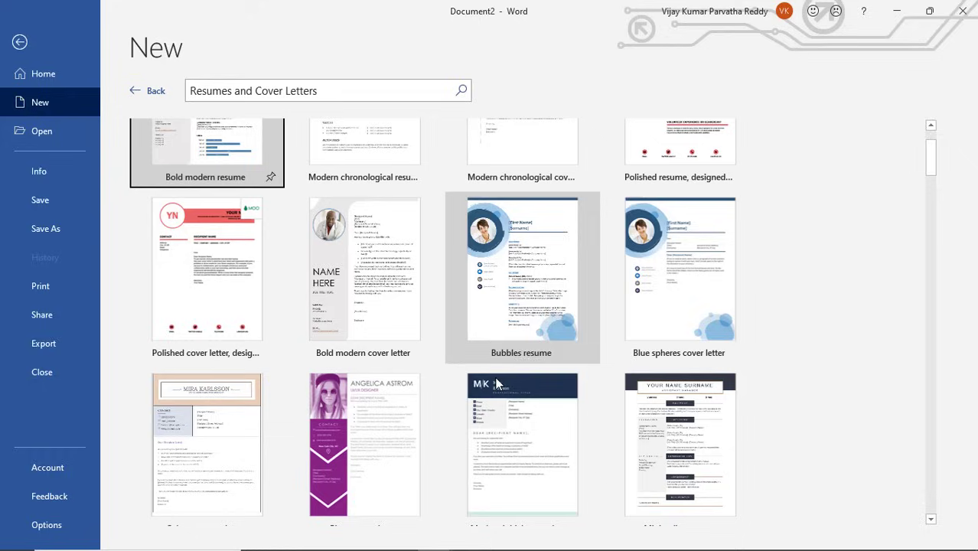
{"action": "left_click", "coordinate": [520, 318]}
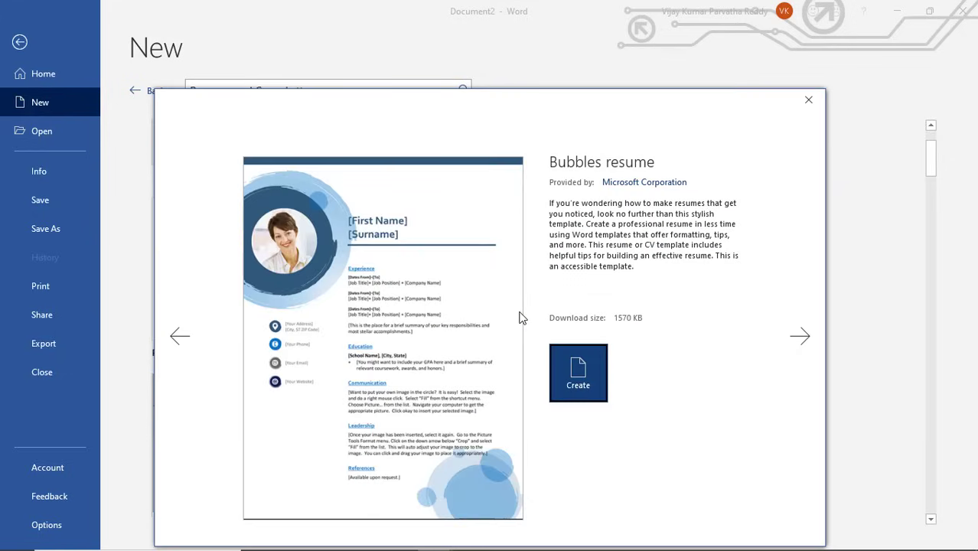
Create Document3 from the Bubbles resume template and reopen the full template gallery.
{"action": "left_click", "coordinate": [583, 377]}
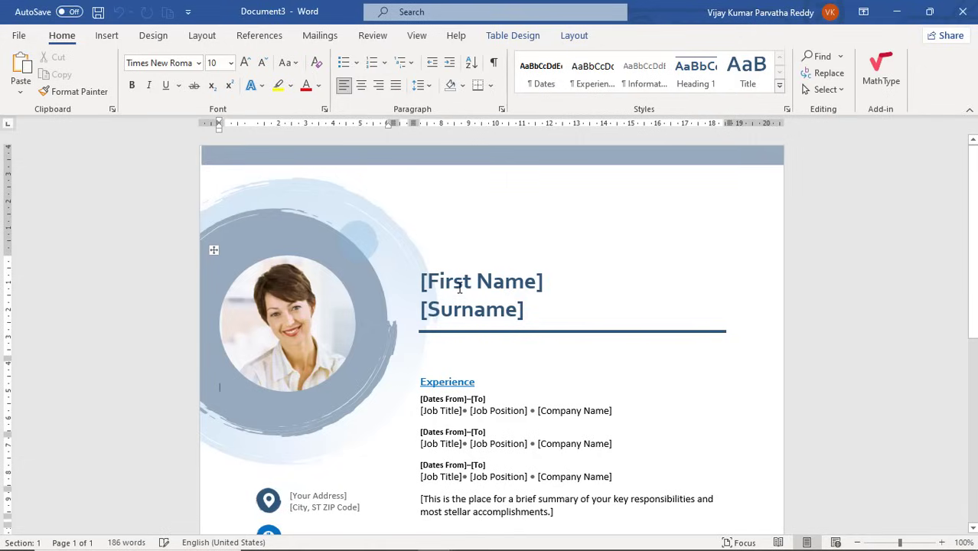
{"action": "left_click", "coordinate": [22, 36]}
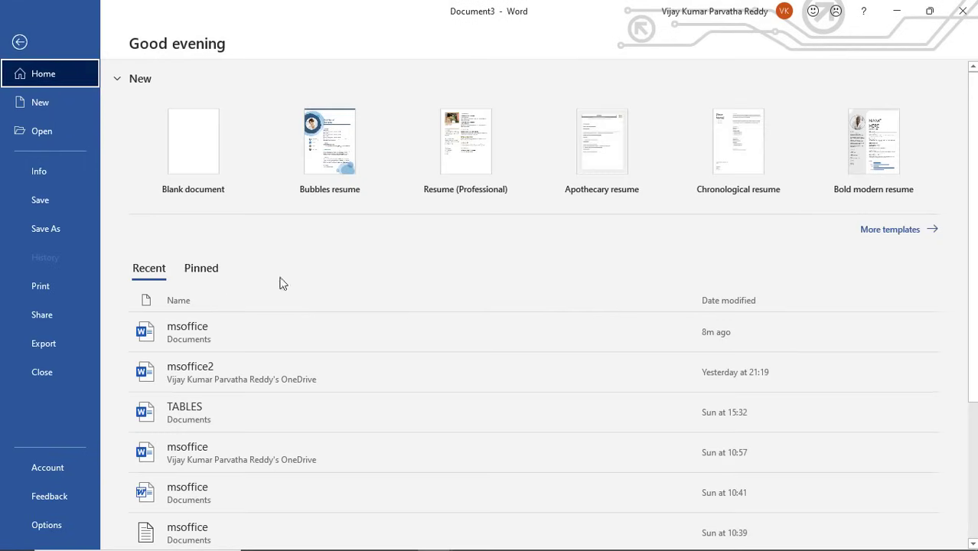
{"action": "left_click", "coordinate": [886, 231]}
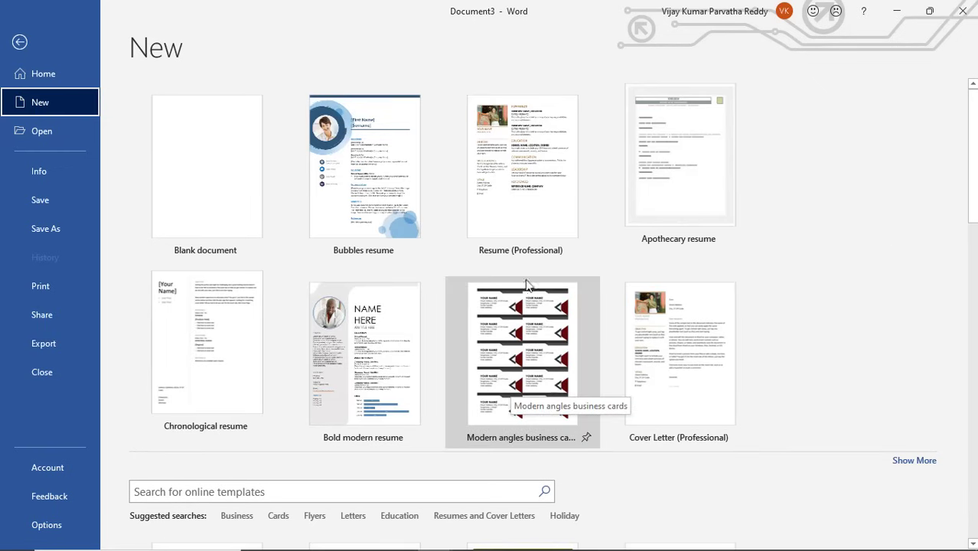
Create a document from the Resume (Professional) template and select its POSITION TITLE placeholder.
{"action": "left_click", "coordinate": [523, 204]}
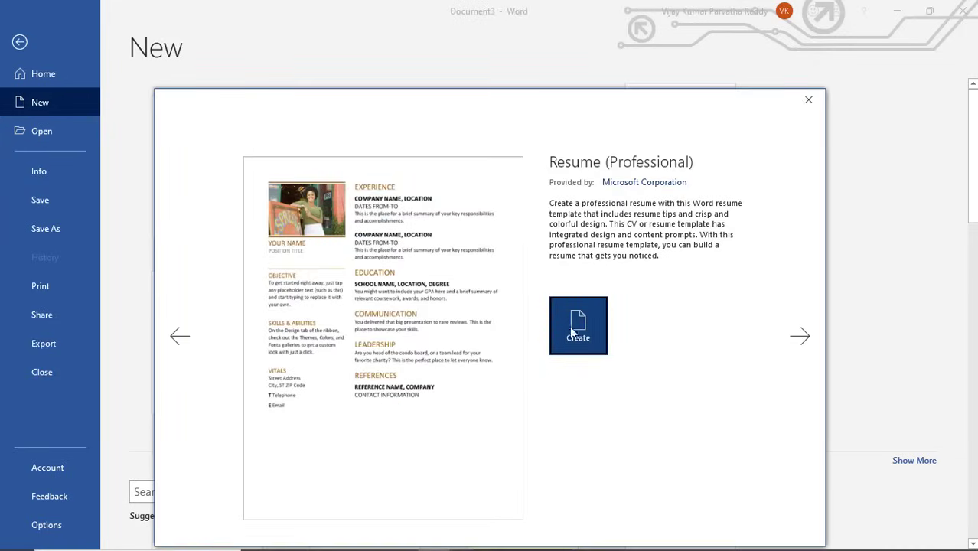
{"action": "left_click", "coordinate": [586, 339]}
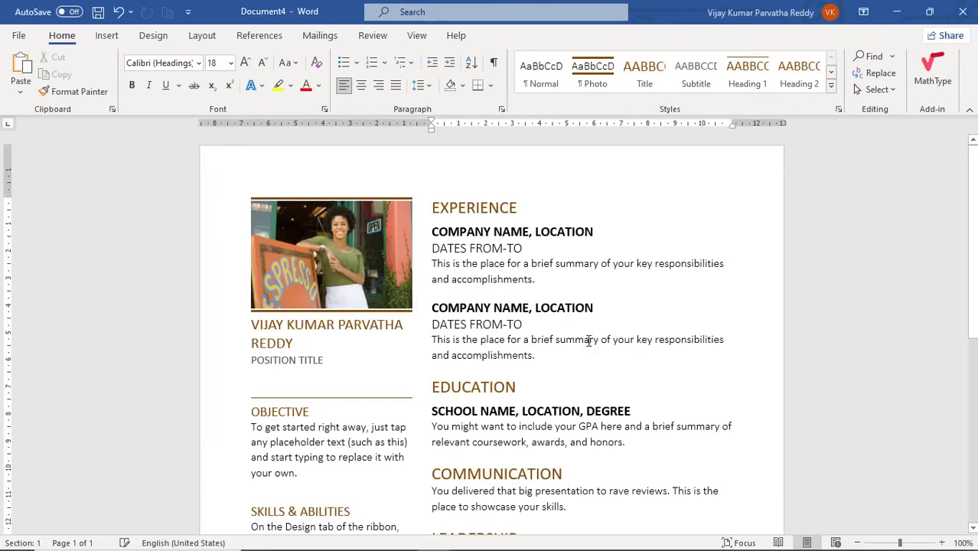
{"action": "scroll", "coordinate": [549, 329], "scroll_direction": "down", "scroll_amount": 3}
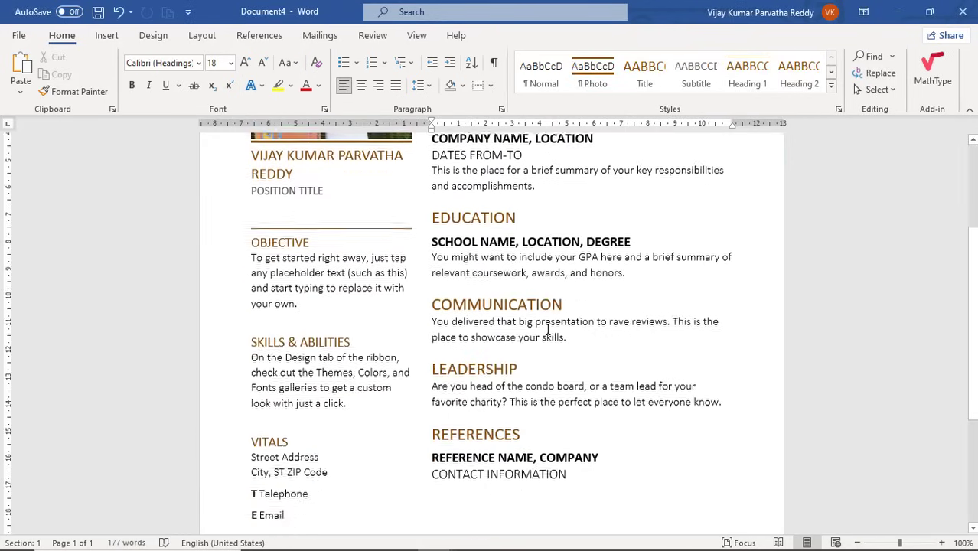
{"action": "scroll", "coordinate": [536, 306], "scroll_direction": "up", "scroll_amount": 3}
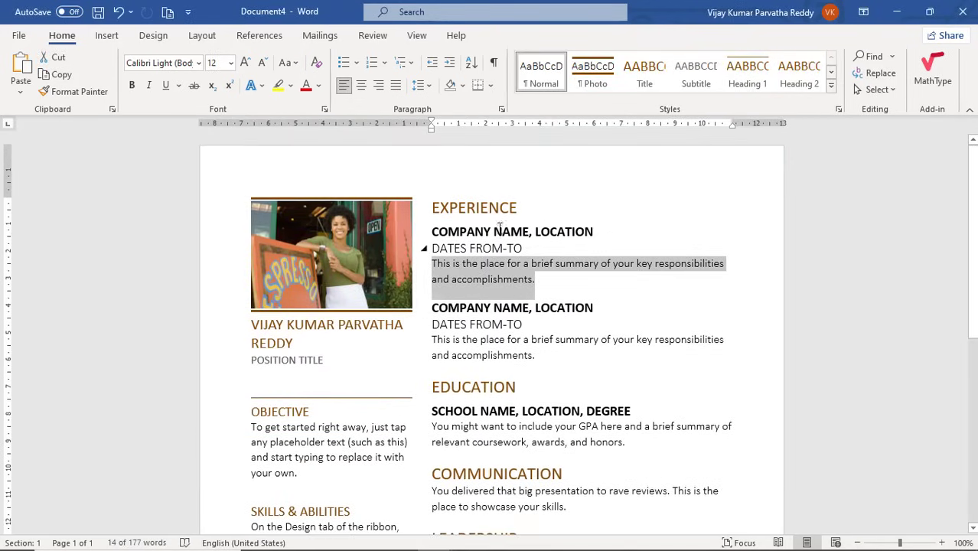
{"action": "left_click", "coordinate": [364, 385]}
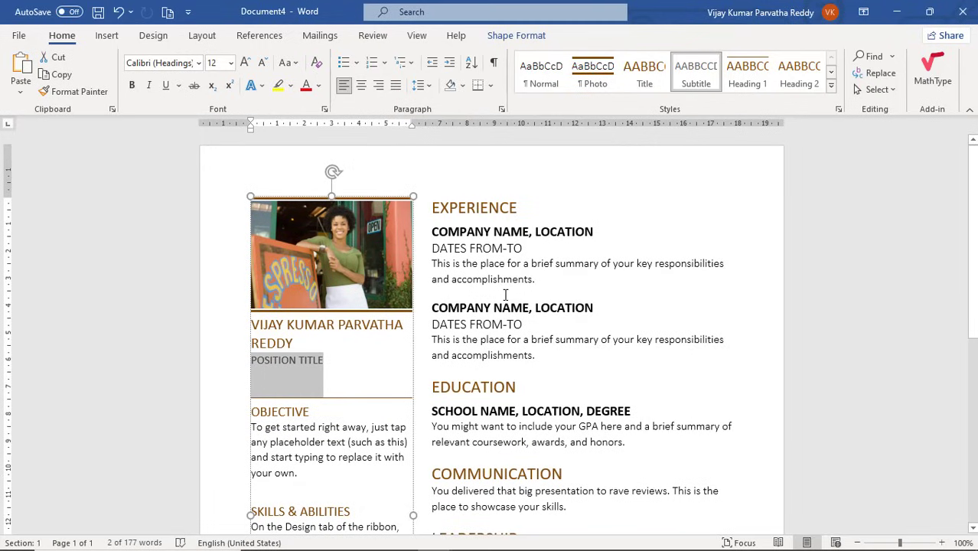
Return to the full template gallery and scroll through the Resumes and Cover Letters results.
{"action": "left_click", "coordinate": [19, 36]}
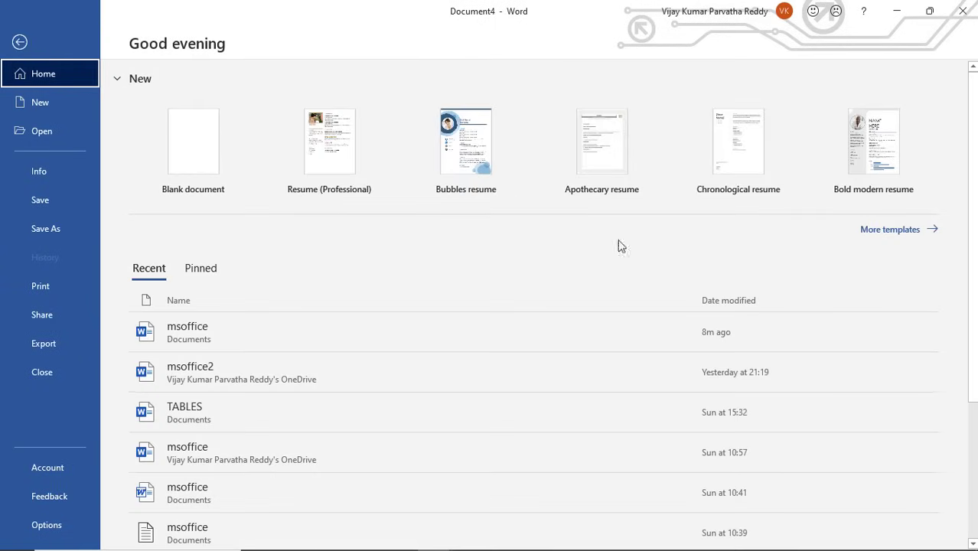
{"action": "left_click", "coordinate": [884, 231]}
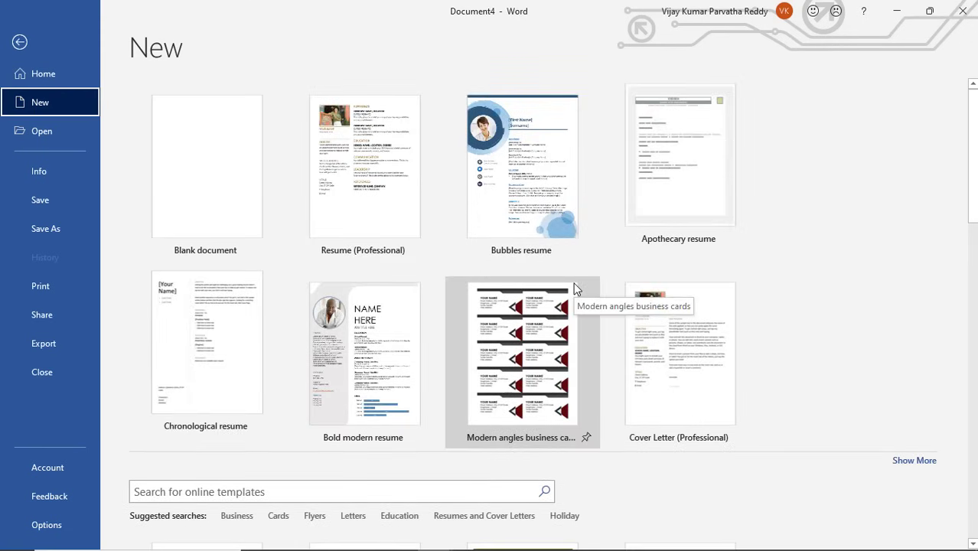
{"action": "scroll", "coordinate": [576, 288], "scroll_direction": "down", "scroll_amount": 5}
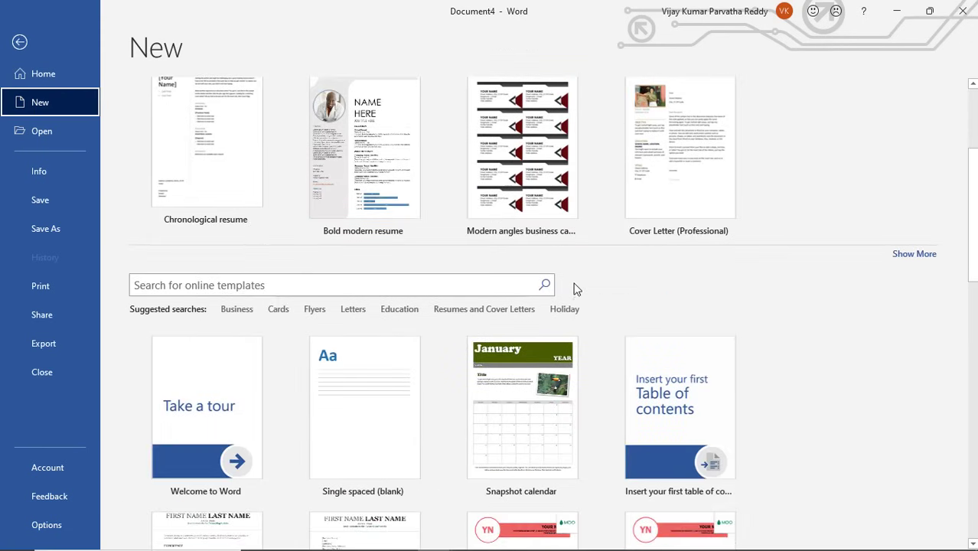
{"action": "left_click", "coordinate": [450, 210]}
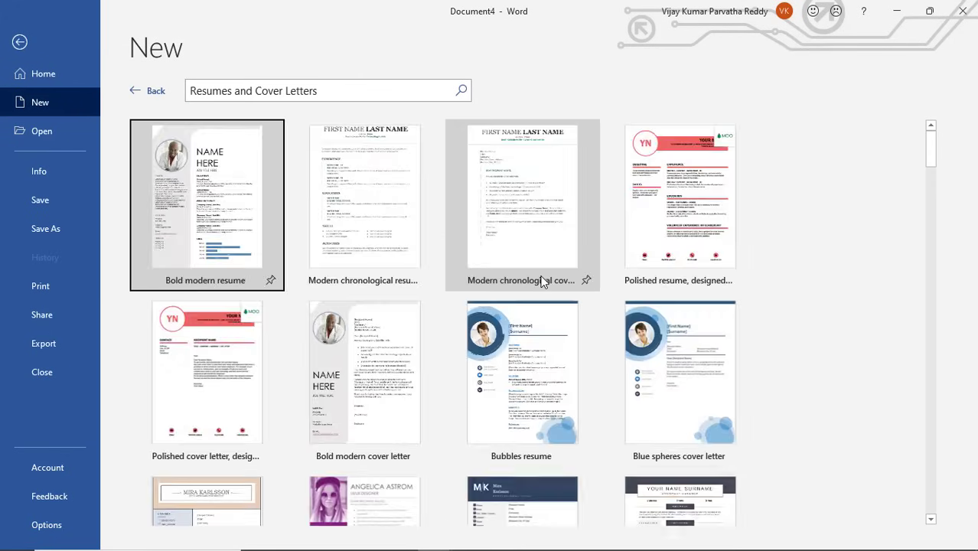
{"action": "scroll", "coordinate": [541, 282], "scroll_direction": "down", "scroll_amount": 2}
{"action": "scroll", "coordinate": [541, 282], "scroll_direction": "down", "scroll_amount": 5}
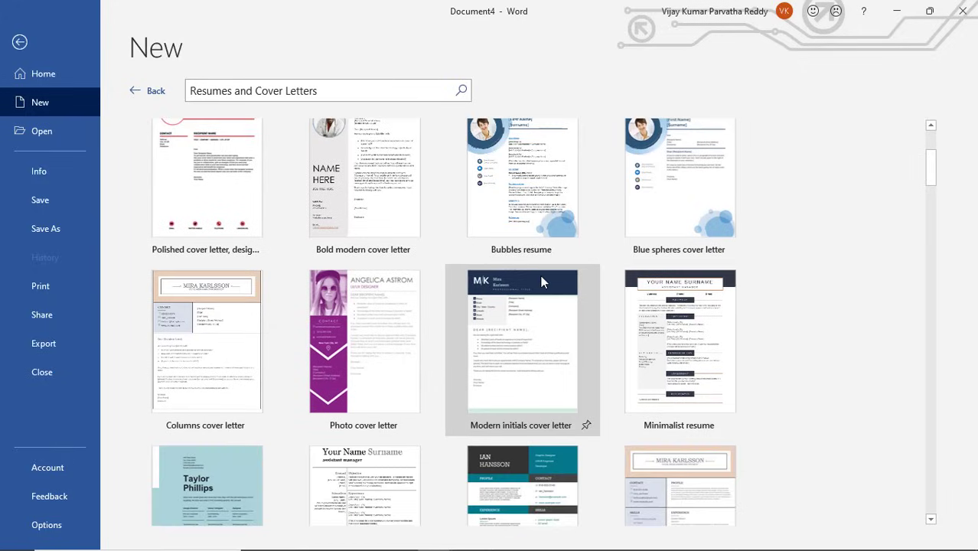
{"action": "scroll", "coordinate": [541, 283], "scroll_direction": "down", "scroll_amount": 3}
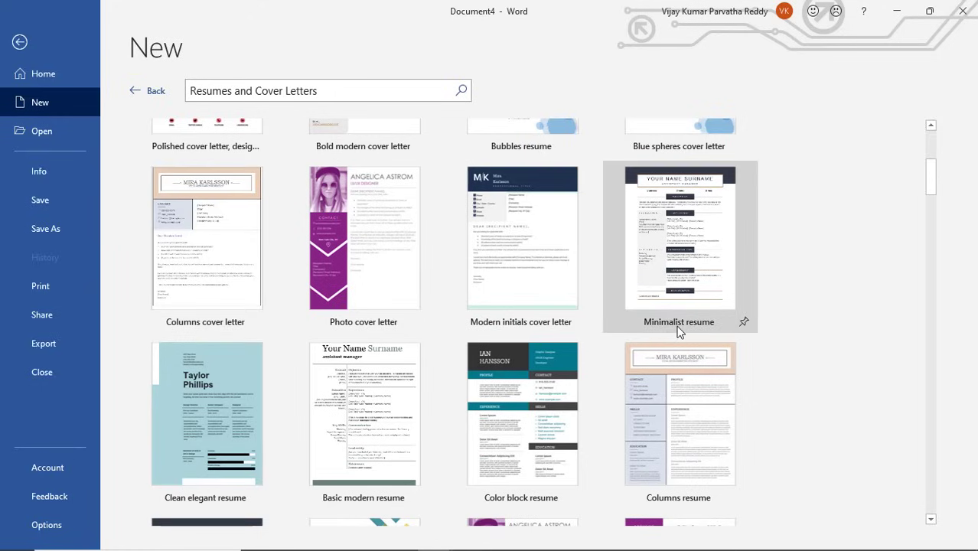
{"action": "scroll", "coordinate": [678, 331], "scroll_direction": "down", "scroll_amount": 1}
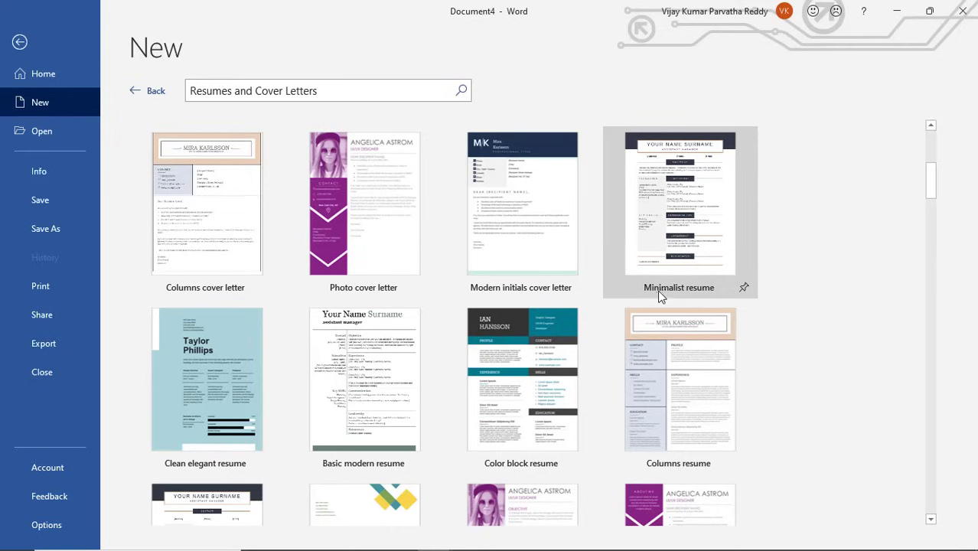
Create Document5 from the Columns resume template, then Alt+Tab through the windows to Document3.
{"action": "left_click", "coordinate": [666, 424]}
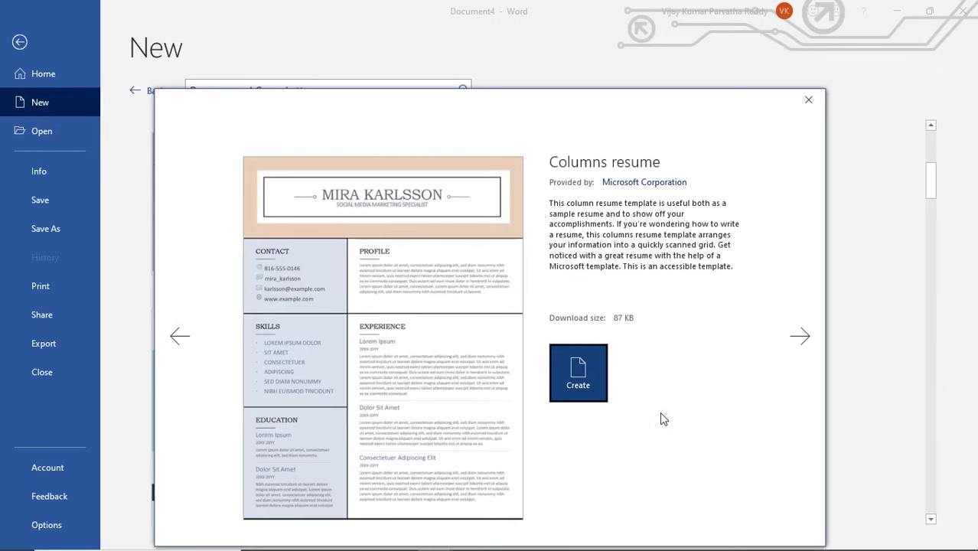
{"action": "left_click", "coordinate": [589, 376]}
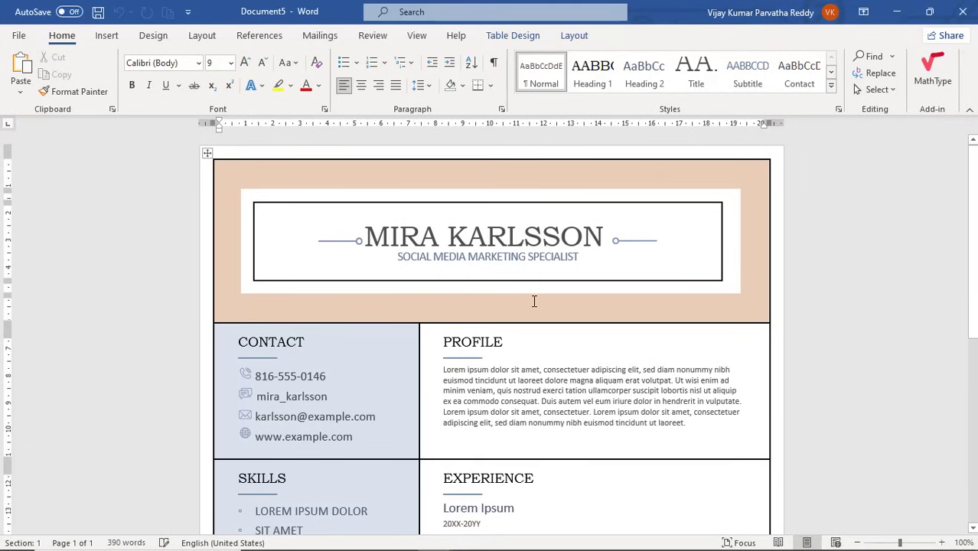
{"action": "key", "text": "alt+Tab"}
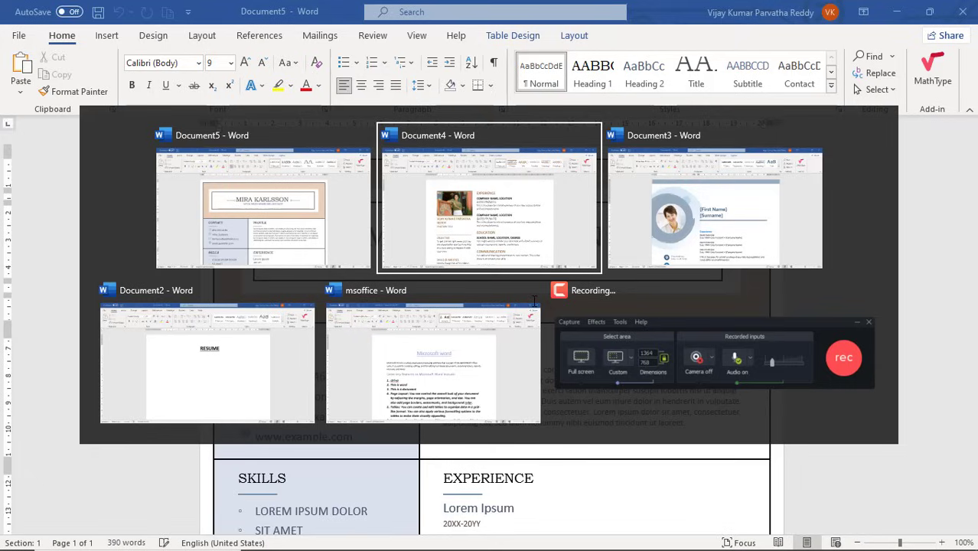
{"action": "key", "text": "alt+Tab"}
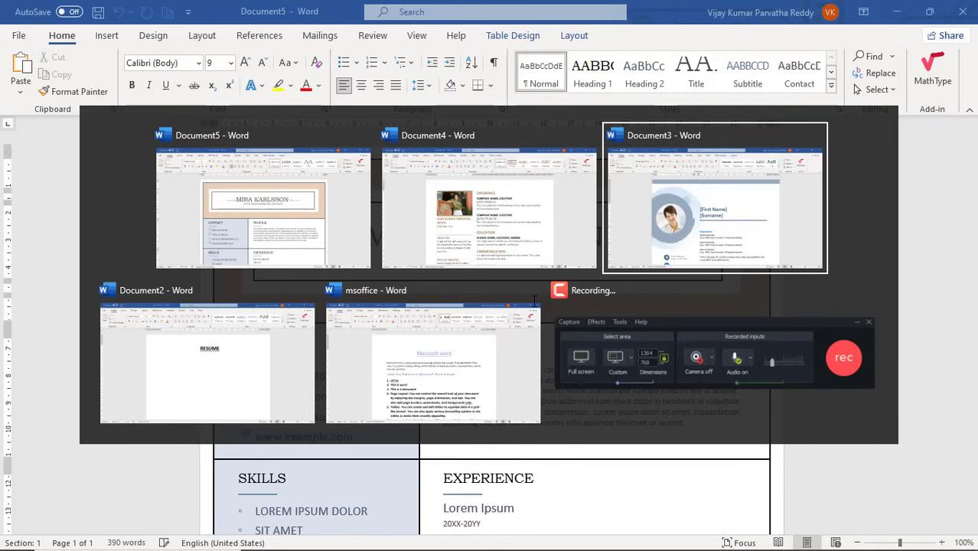
{"action": "key", "text": "alt+Tab"}
{"action": "key", "text": "alt+Tab"}
{"action": "key", "text": "alt+Tab"}
{"action": "key", "text": "alt+Tab"}
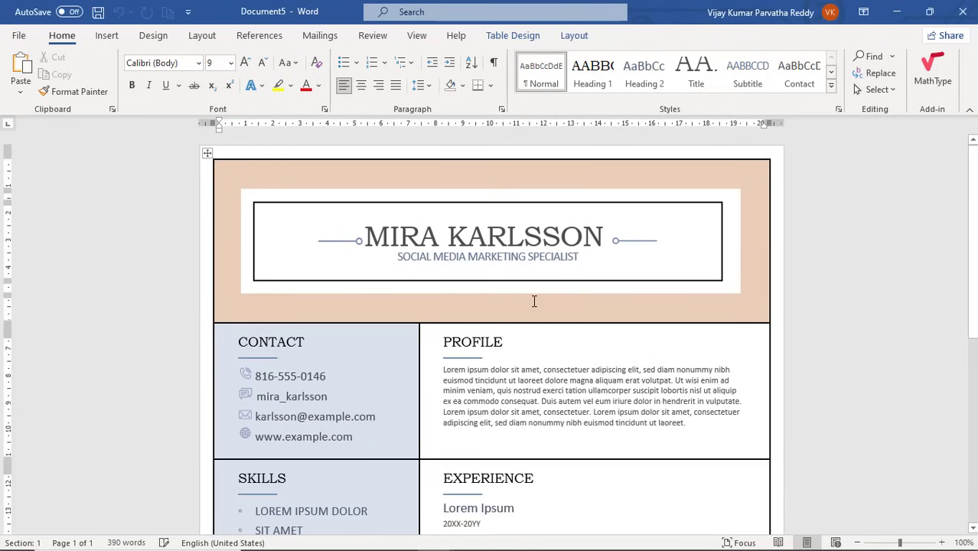
{"action": "key", "text": "alt+Tab"}
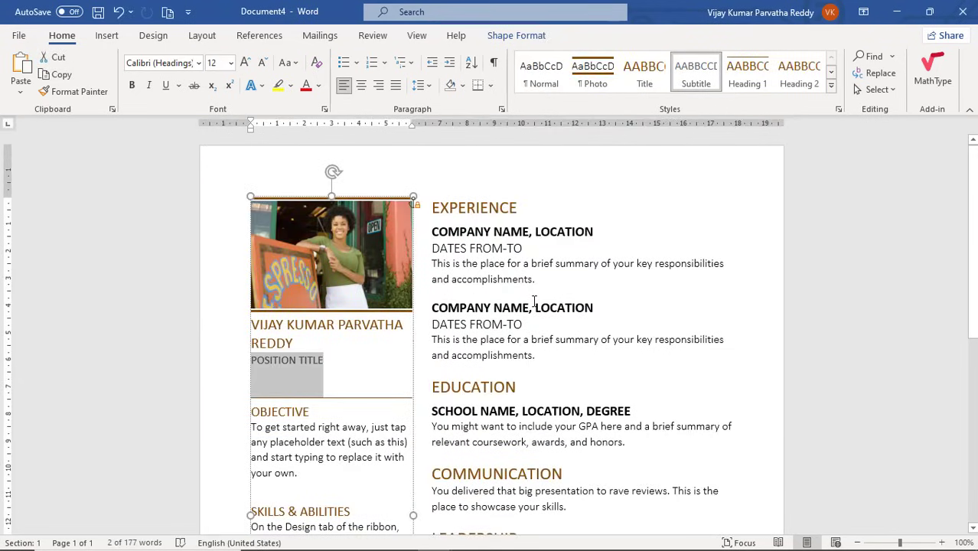
{"action": "key", "text": "alt+Tab"}
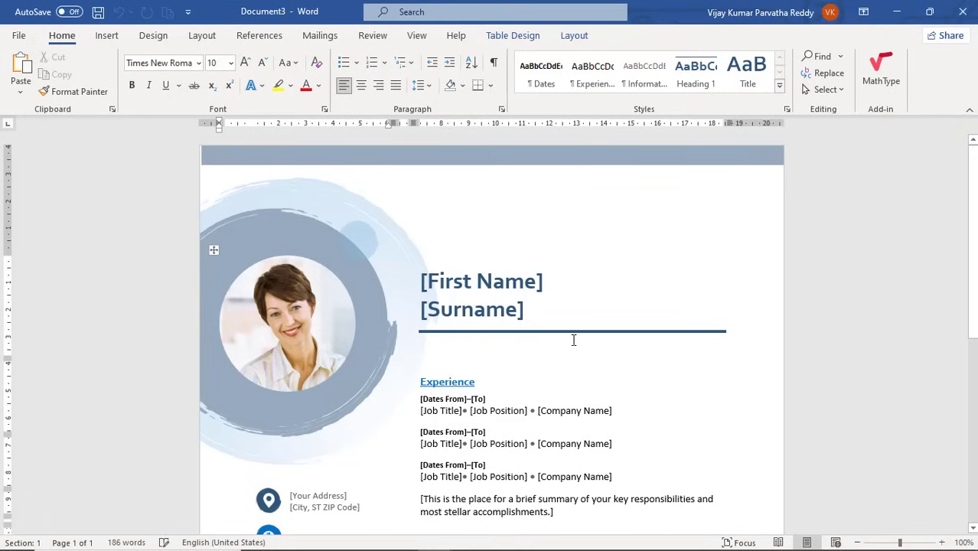
In Document2, clear test text, left-align the empty line under RESUME and turn off underline.
{"action": "key", "text": "alt+Tab"}
{"action": "key", "text": "alt+Tab"}
{"action": "key", "text": "alt+Tab"}
{"action": "key", "text": "alt+Tab"}
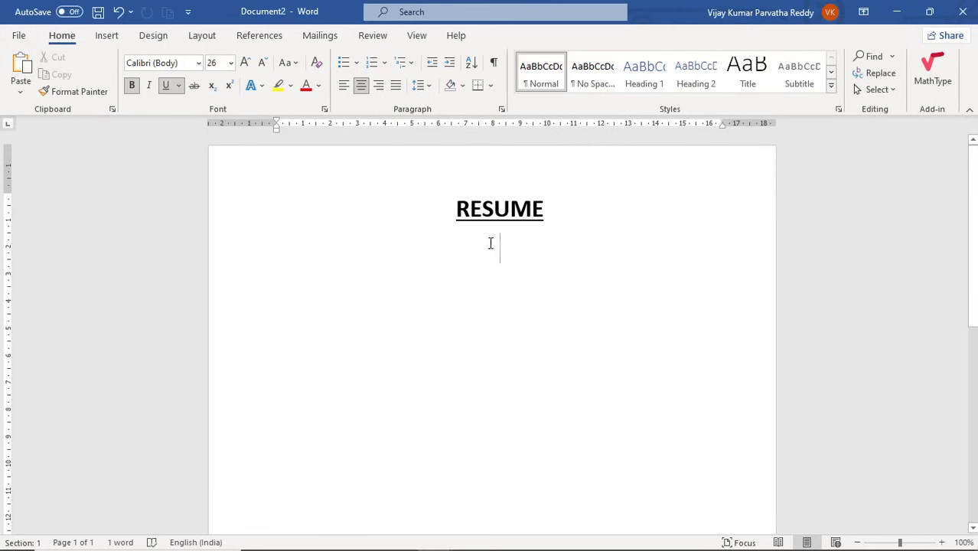
{"action": "type", "text": "ASDFASDFASD"}
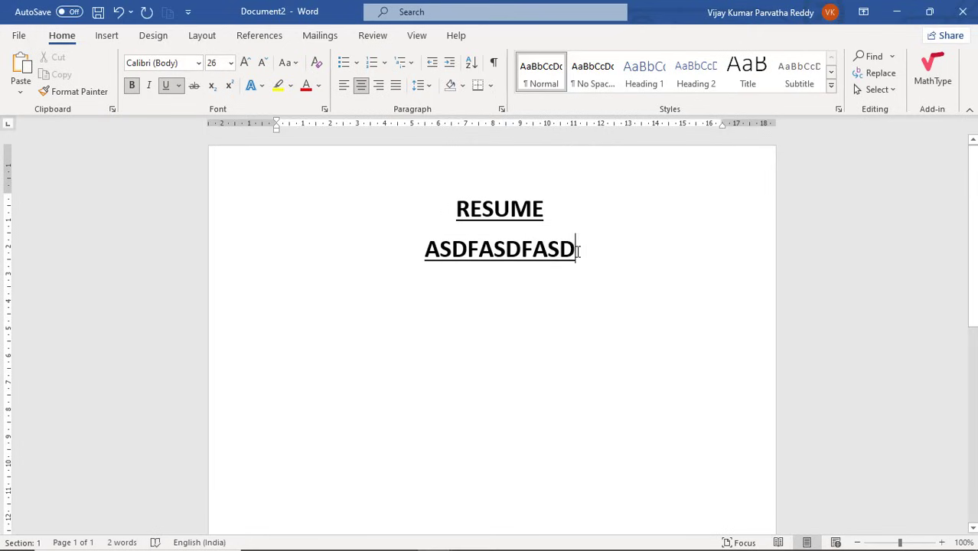
{"action": "left_click_drag", "start_coordinate": [579, 251], "coordinate": [423, 253]}
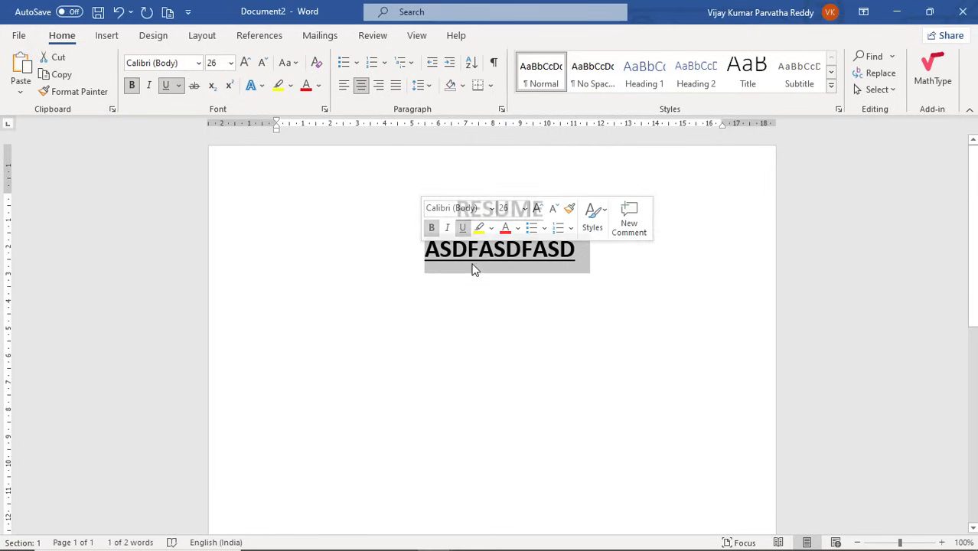
{"action": "key", "text": "BackSpace"}
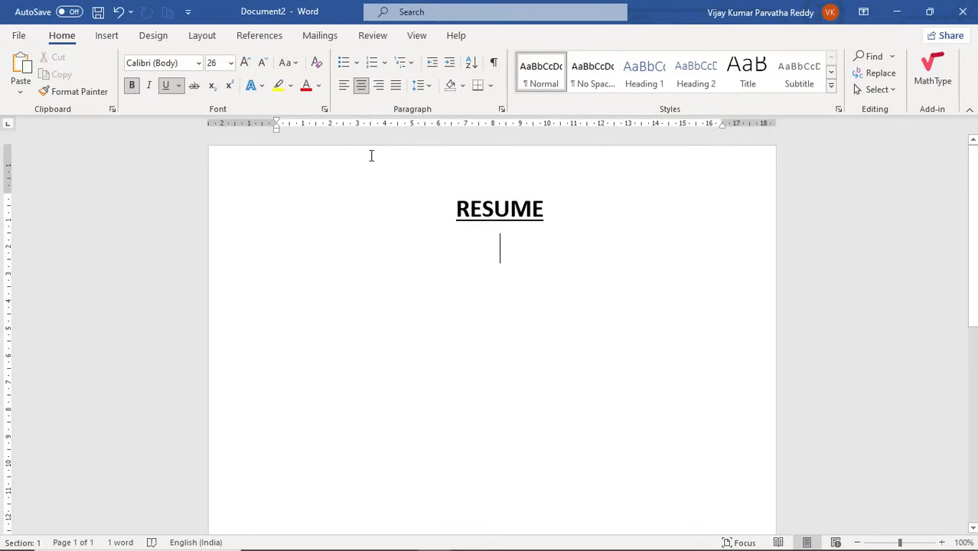
{"action": "key", "text": "ctrl+l"}
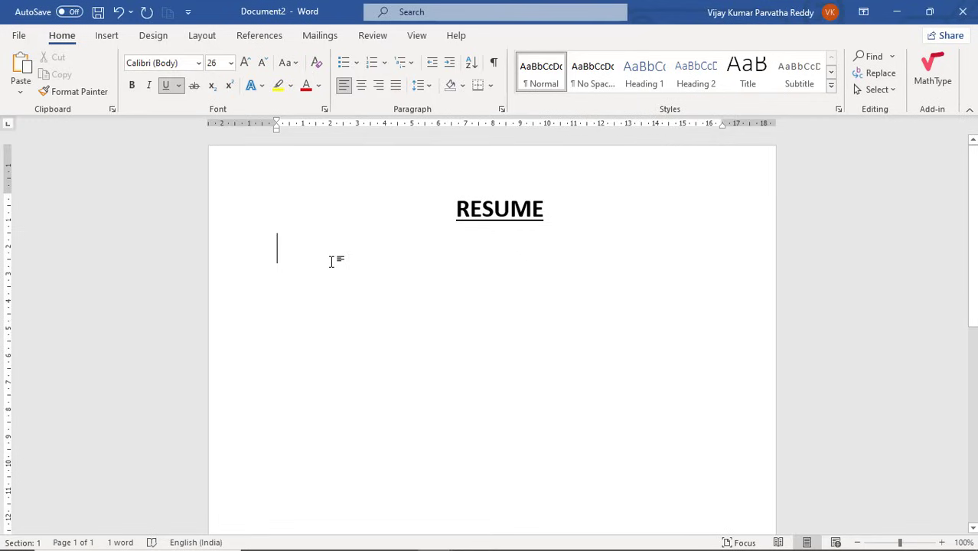
{"action": "key", "text": "ctrl+u"}
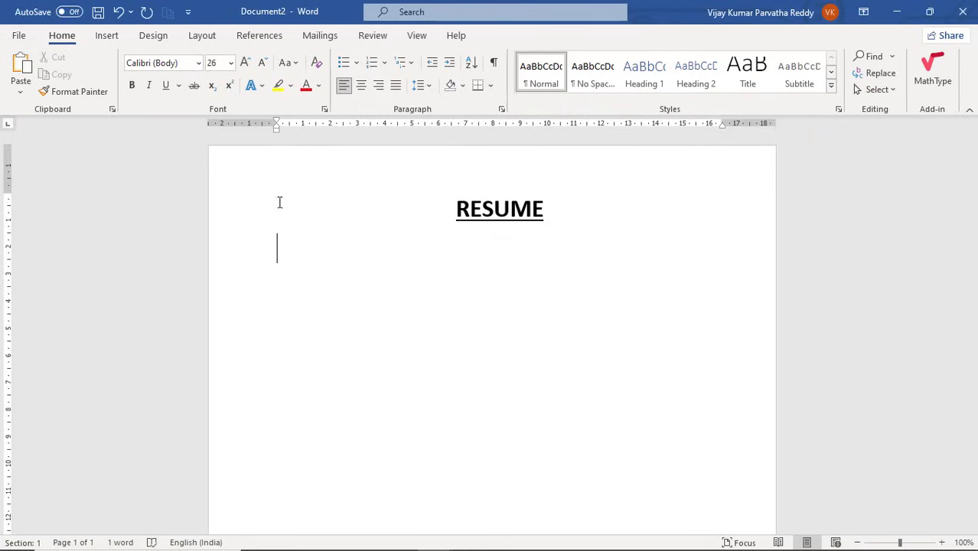
Type a 12-point PERSONNEL DETAILS line below RESUME, select it, and show the Shading colours.
{"action": "left_click", "coordinate": [326, 284]}
{"action": "key", "text": "ctrl+shift+comma"}
{"action": "key", "text": "ctrl+shift+comma"}
{"action": "type", "text": "P"}
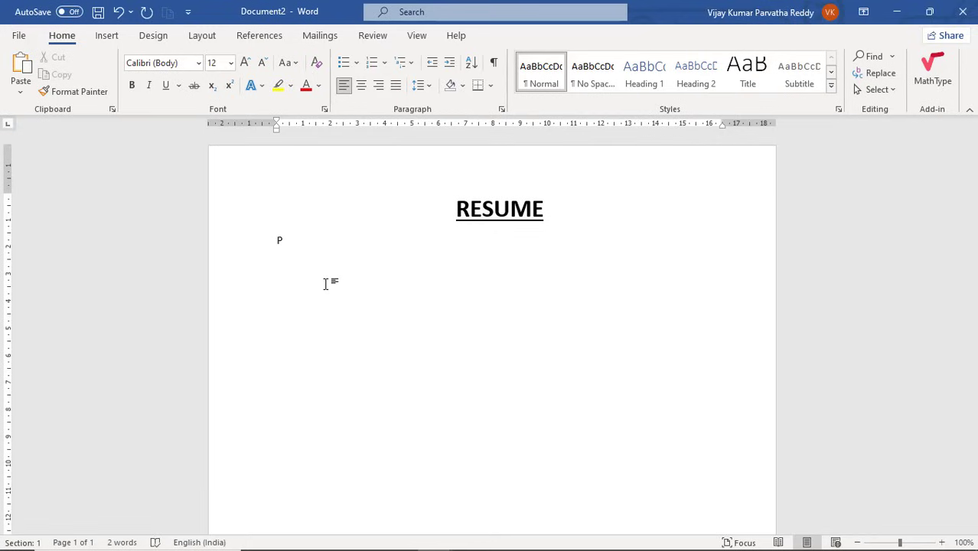
{"action": "type", "text": "ERSONNEL DETAILS"}
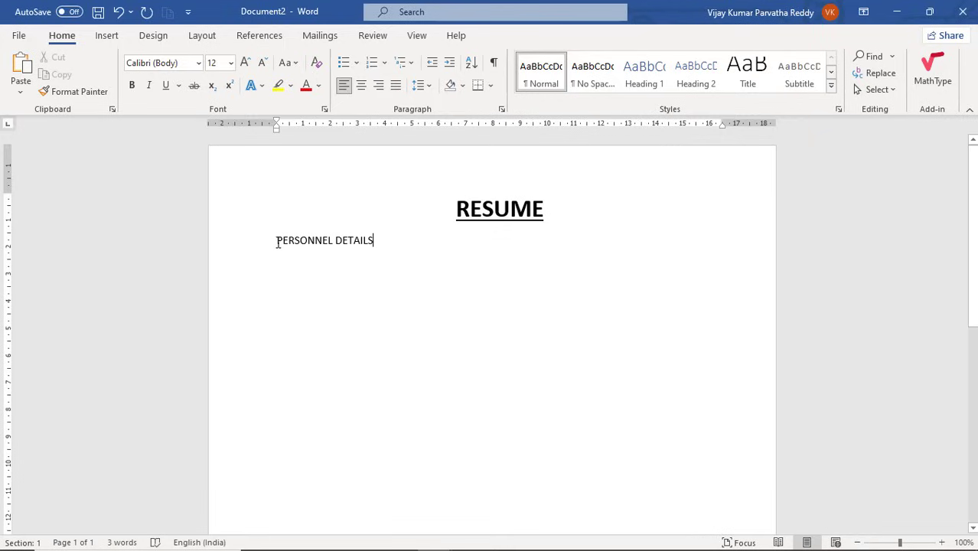
{"action": "left_click_drag", "start_coordinate": [277, 242], "coordinate": [385, 243]}
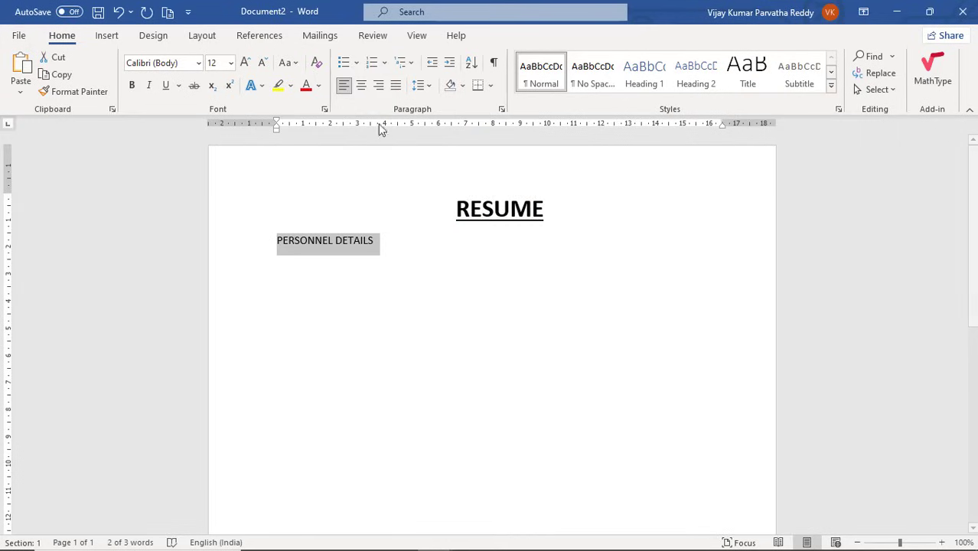
{"action": "left_click", "coordinate": [463, 87]}
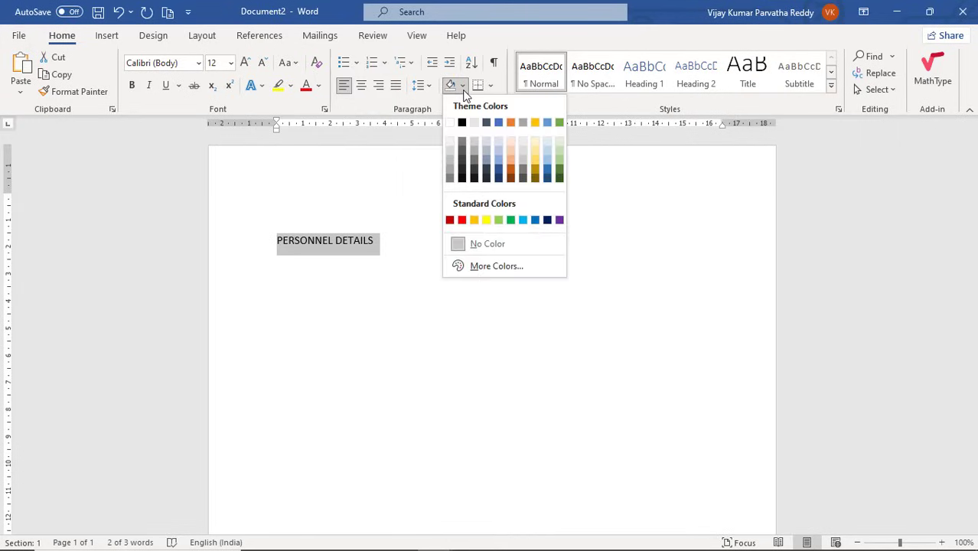
Shade the PERSONNEL DETAILS heading peach and make it bold.
{"action": "left_click", "coordinate": [511, 156]}
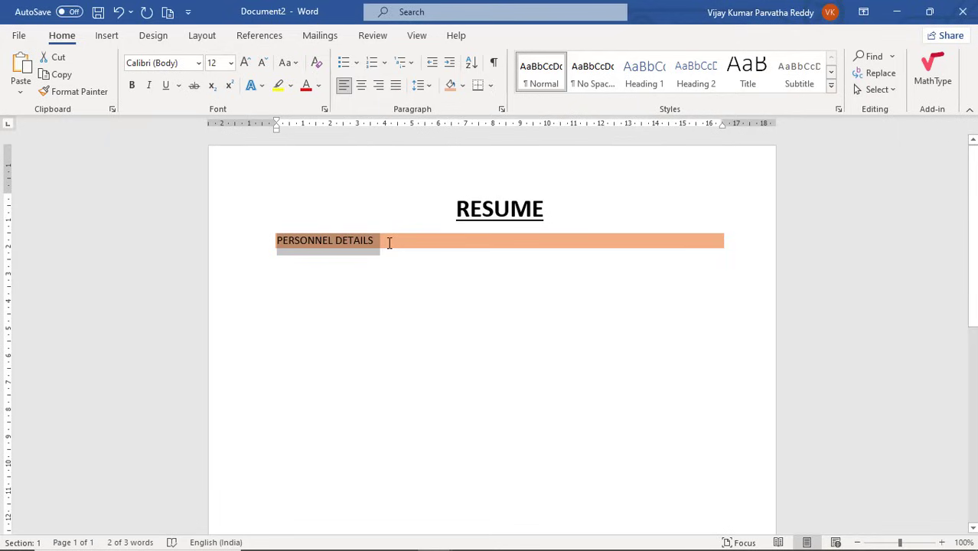
{"action": "key", "text": "ctrl+b"}
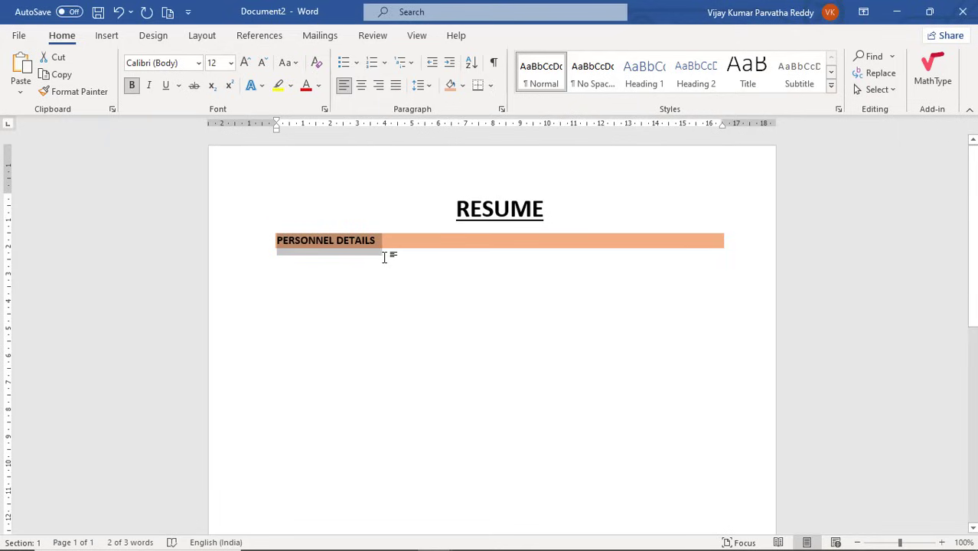
{"action": "left_click", "coordinate": [388, 257]}
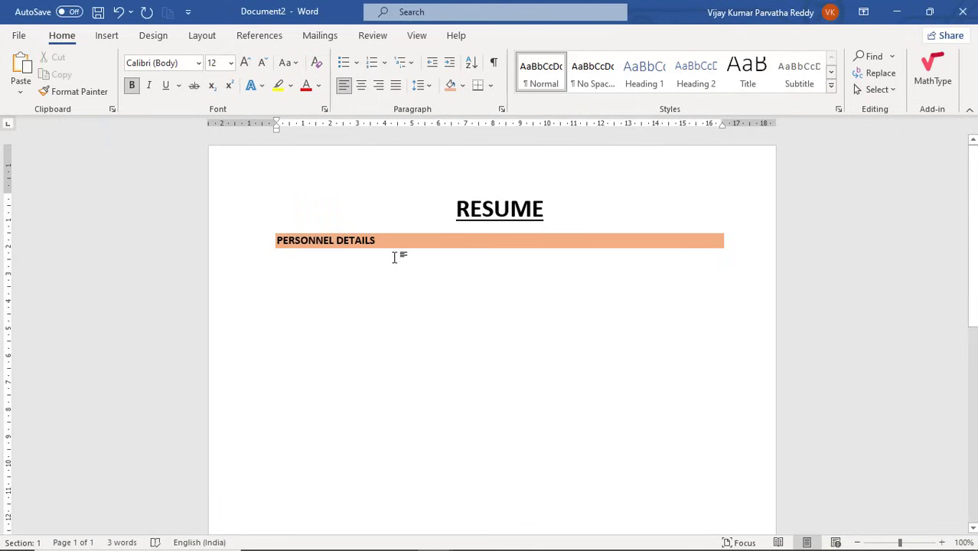
{"action": "key", "text": "Return"}
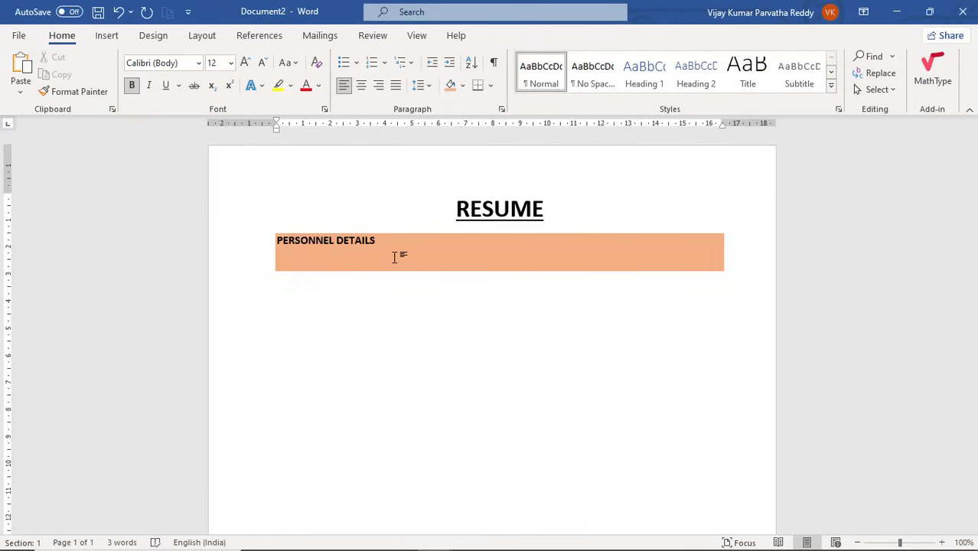
{"action": "key", "text": "ctrl+z"}
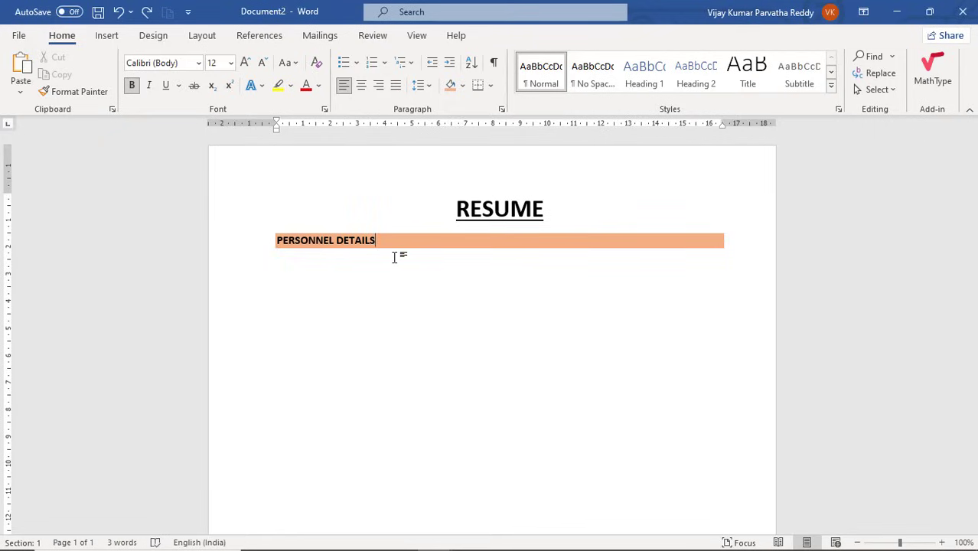
{"action": "key", "text": "Return"}
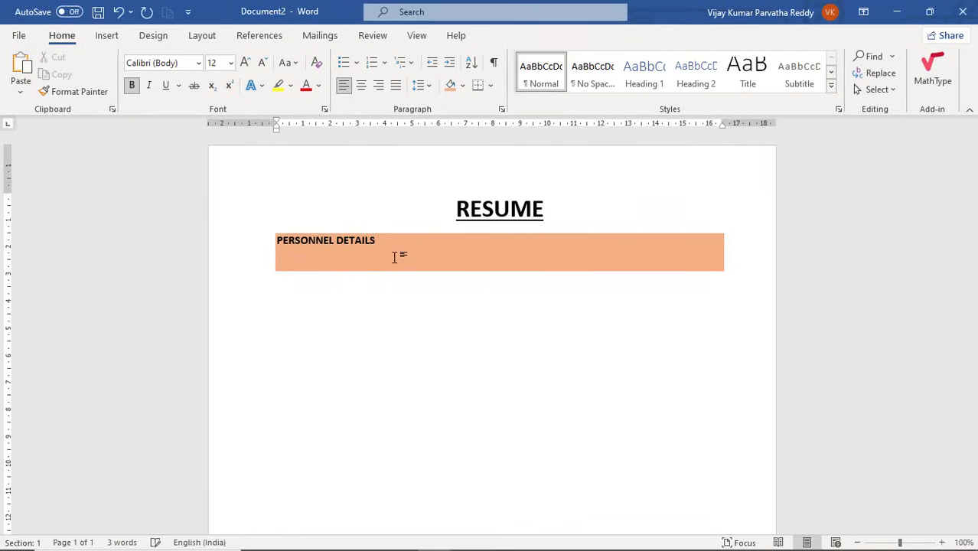
{"action": "key", "text": "BackSpace"}
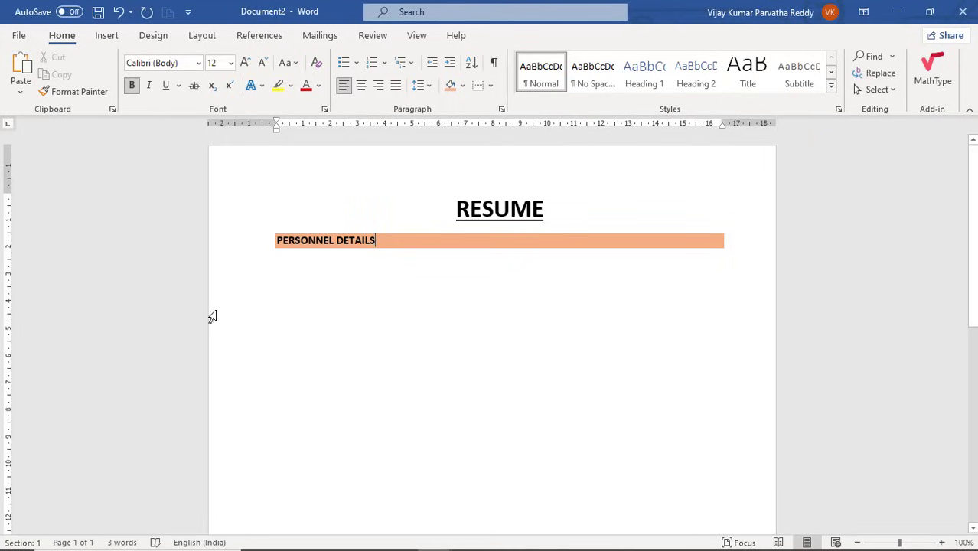
Add a new empty line directly beneath the PERSONNEL DETAILS heading.
{"action": "left_click", "coordinate": [281, 273]}
{"action": "left_click", "coordinate": [389, 238]}
{"action": "key", "text": "Return"}
{"action": "key", "text": "Return"}
{"action": "key", "text": "Return"}
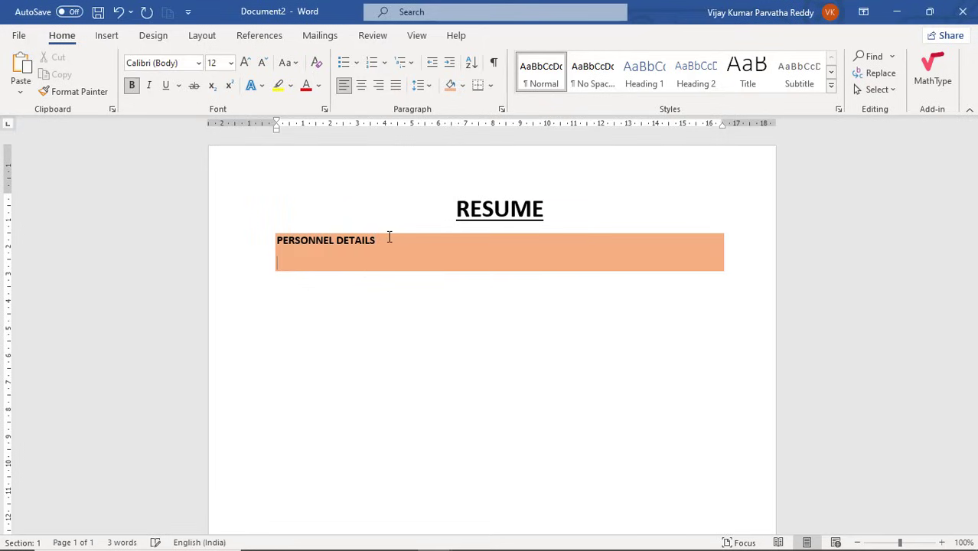
{"action": "key", "text": "Return"}
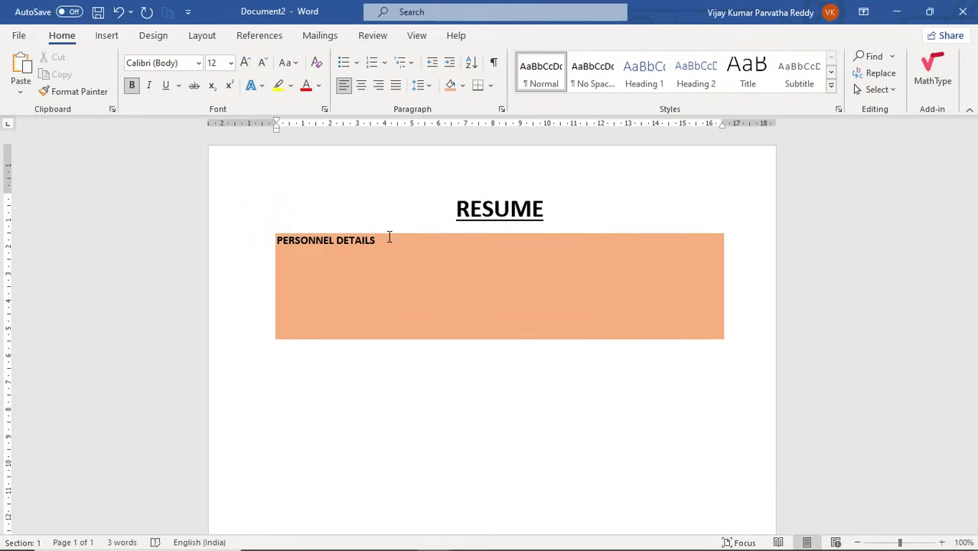
{"action": "key", "text": "BackSpace"}
{"action": "key", "text": "BackSpace"}
{"action": "key", "text": "BackSpace"}
{"action": "key", "text": "BackSpace"}
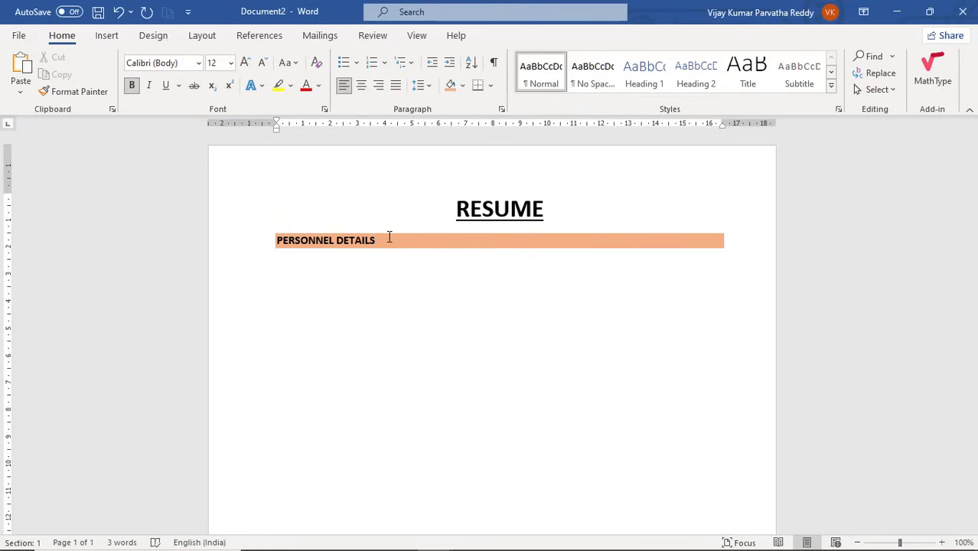
{"action": "key", "text": "Return"}
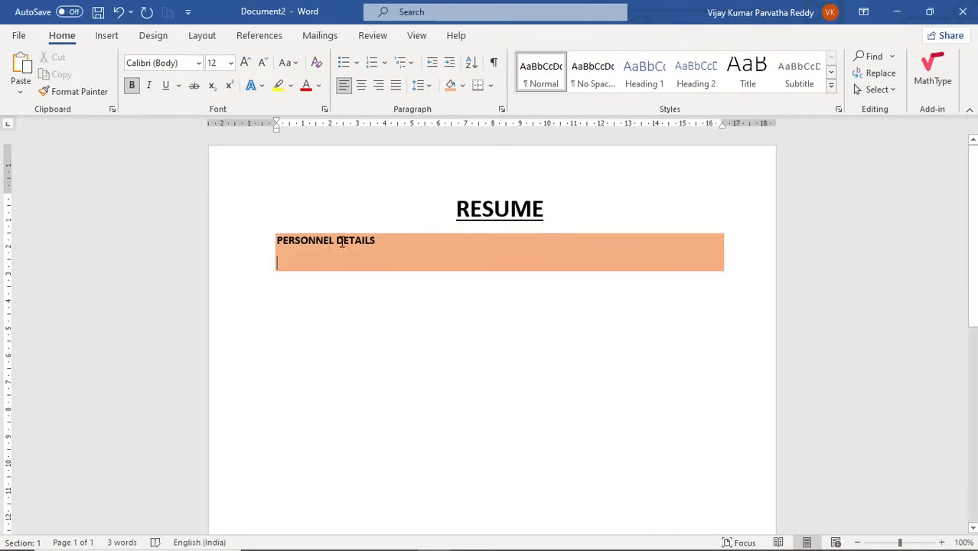
Set the new line's shading to No Color and type a bold NAME label.
{"action": "left_click", "coordinate": [462, 85]}
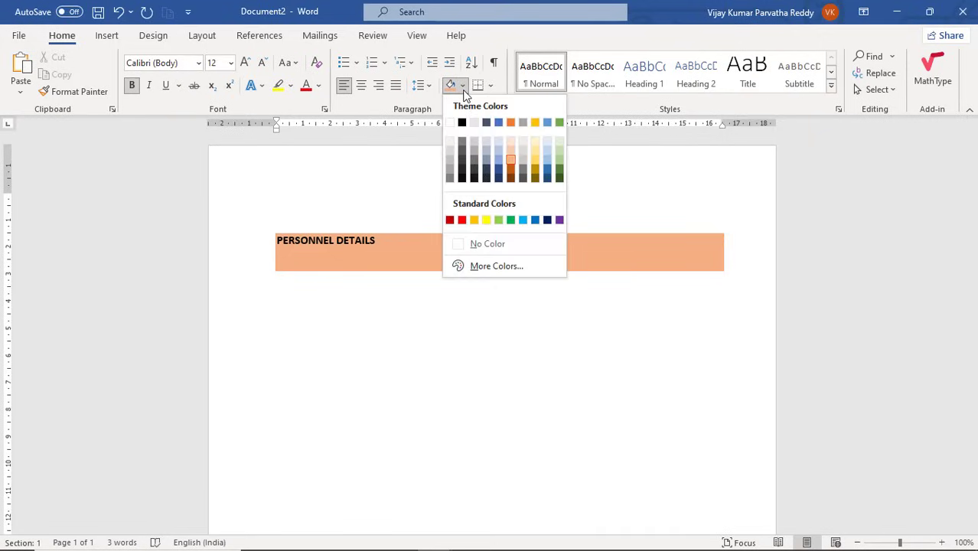
{"action": "left_click", "coordinate": [465, 243]}
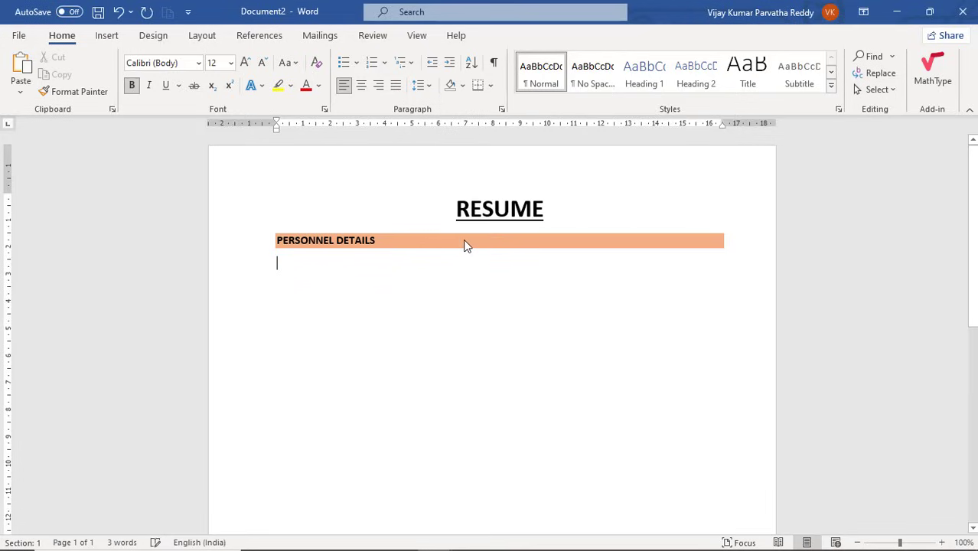
{"action": "left_click", "coordinate": [338, 263]}
{"action": "key", "text": "ctrl+b"}
{"action": "type", "text": "NAME"}
Add left tab stops at 8 cm and 9 cm to the NAME line via the Tabs dialog.
{"action": "left_click", "coordinate": [502, 108]}
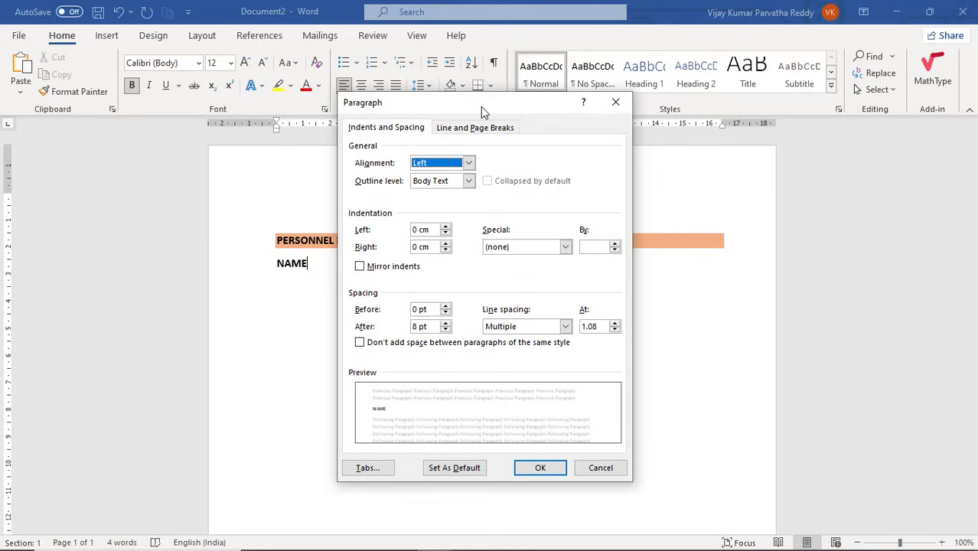
{"action": "left_click_drag", "start_coordinate": [481, 107], "coordinate": [716, 121]}
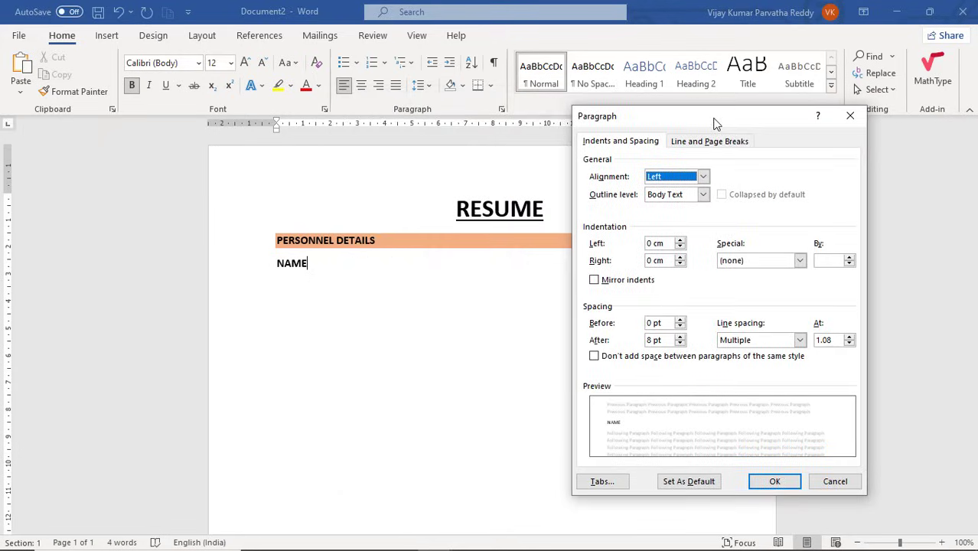
{"action": "left_click", "coordinate": [602, 481]}
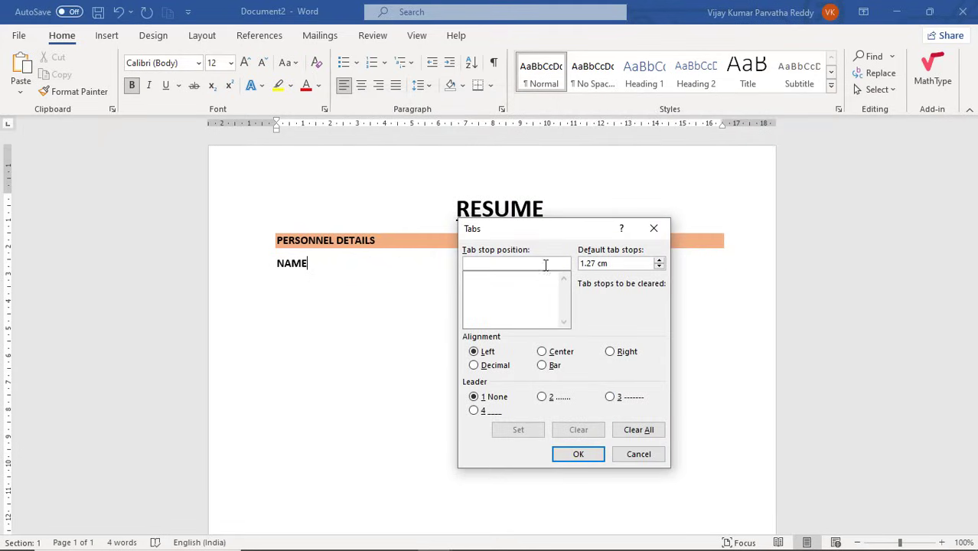
{"action": "left_click_drag", "start_coordinate": [557, 237], "coordinate": [652, 264]}
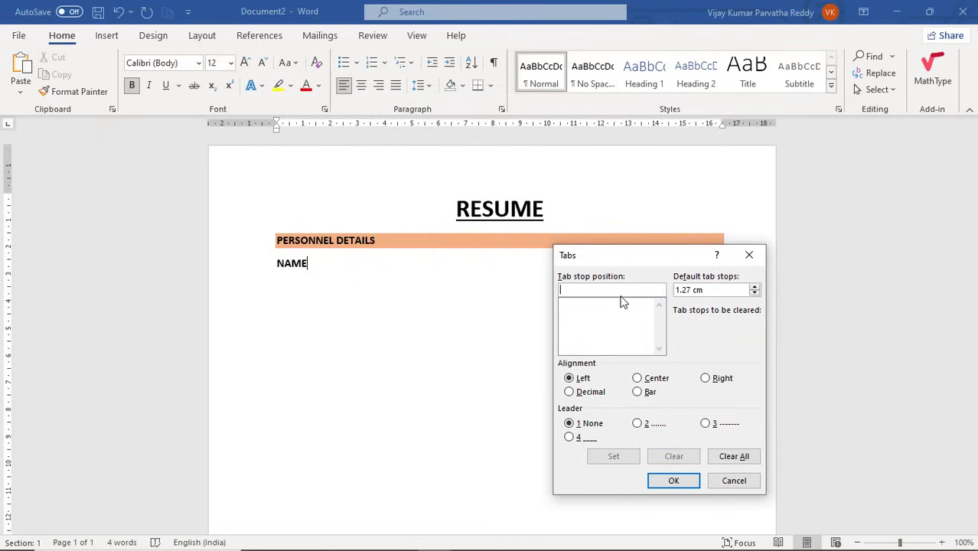
{"action": "type", "text": "8"}
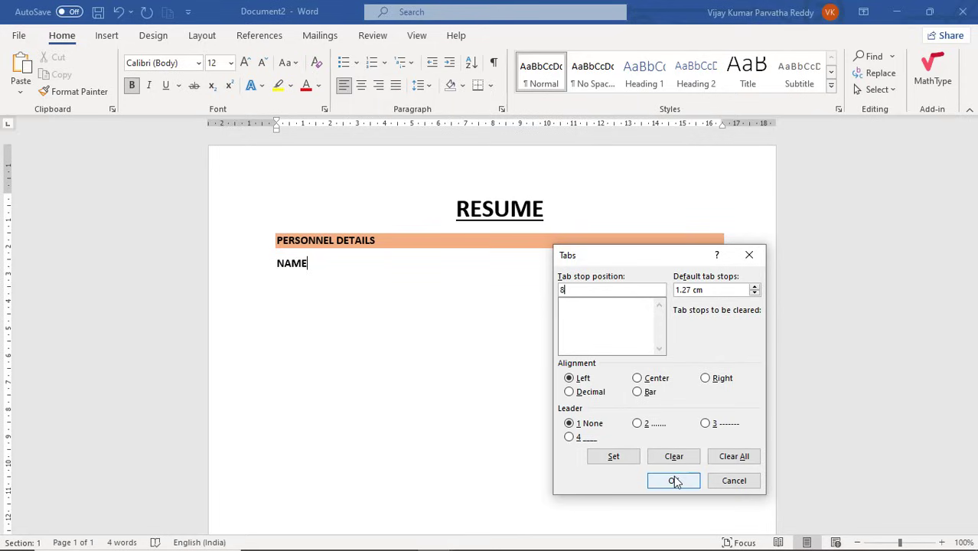
{"action": "left_click", "coordinate": [624, 460]}
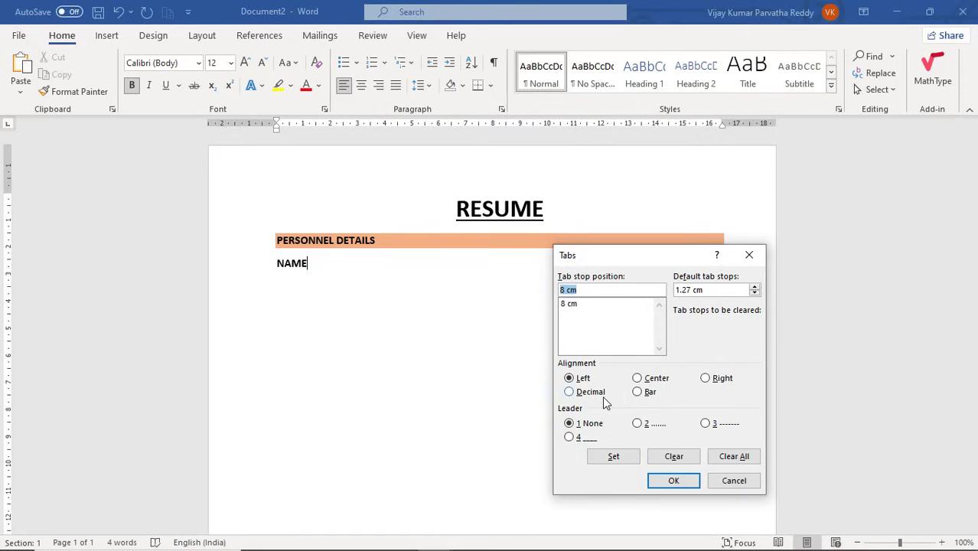
{"action": "type", "text": "9"}
{"action": "left_click", "coordinate": [625, 458]}
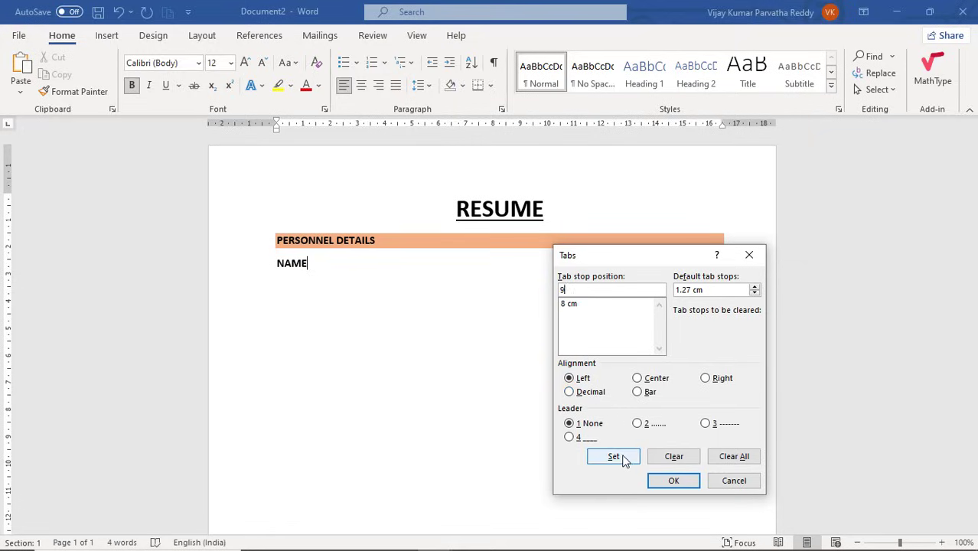
{"action": "left_click", "coordinate": [668, 481]}
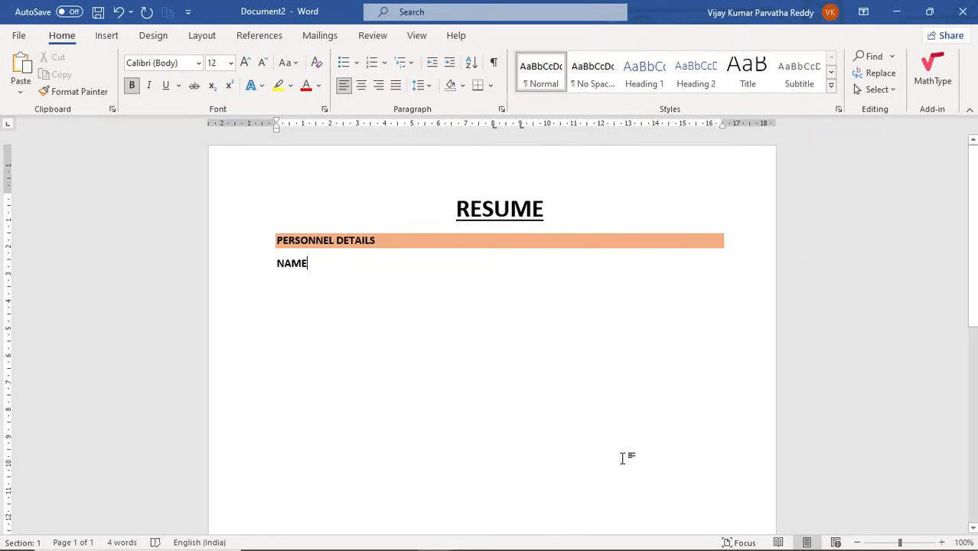
Add a tab-aligned colon and the candidate's full name after NAME.
{"action": "key", "text": "Tab"}
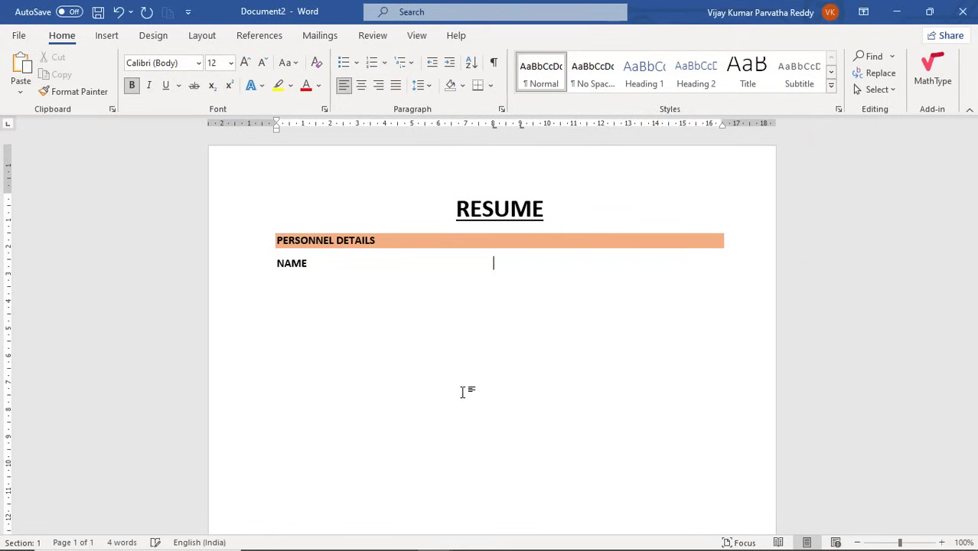
{"action": "type", "text": ":"}
{"action": "key", "text": "Tab"}
{"action": "type", "text": "r"}
{"action": "key", "text": "BackSpace"}
{"action": "type", "text": "RVA"}
{"action": "key", "text": "BackSpace"}
{"action": "key", "text": "BackSpace"}
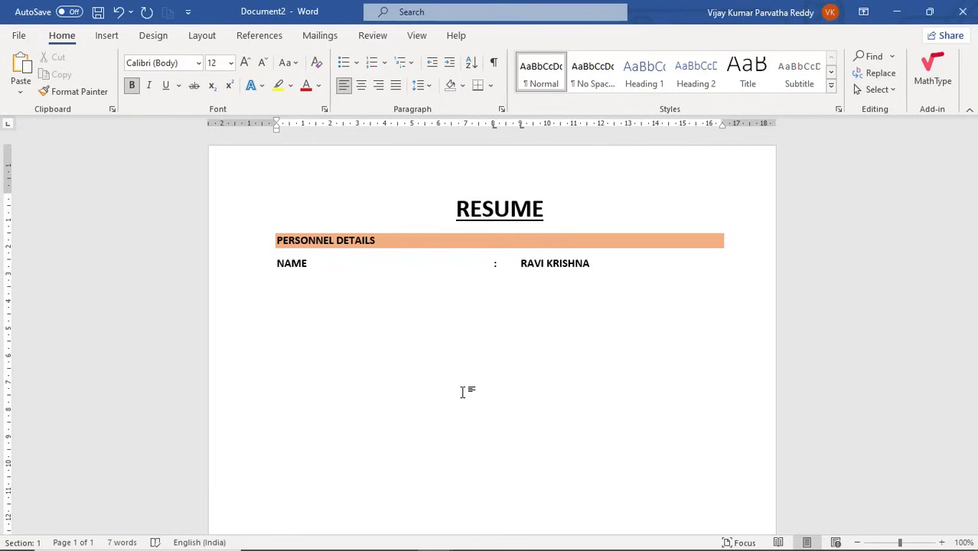
Add a FATHER NAME row with a tab-aligned colon and the father's name, then type ADDRESS.
{"action": "key", "text": "Return"}
{"action": "type", "text": "FATHER NAME"}
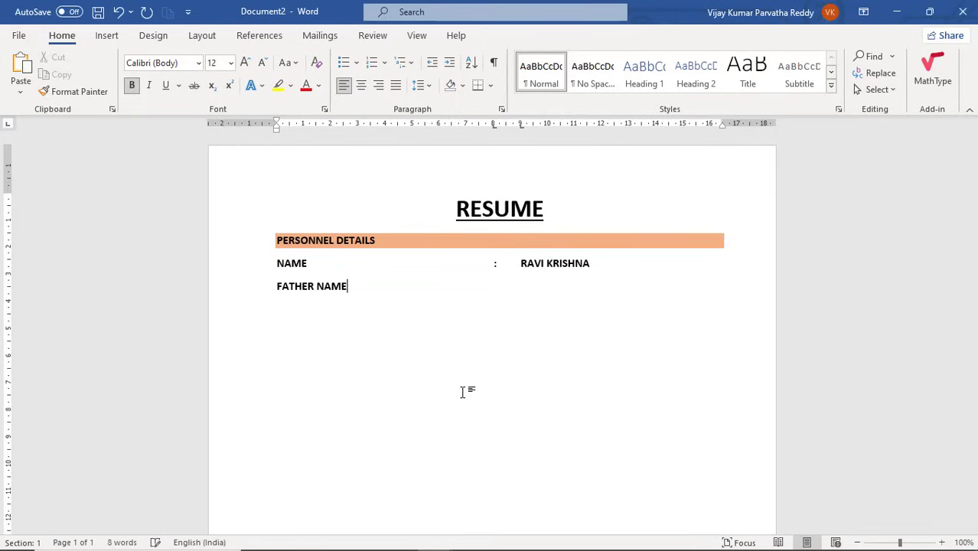
{"action": "key", "text": "Tab"}
{"action": "type", "text": ":"}
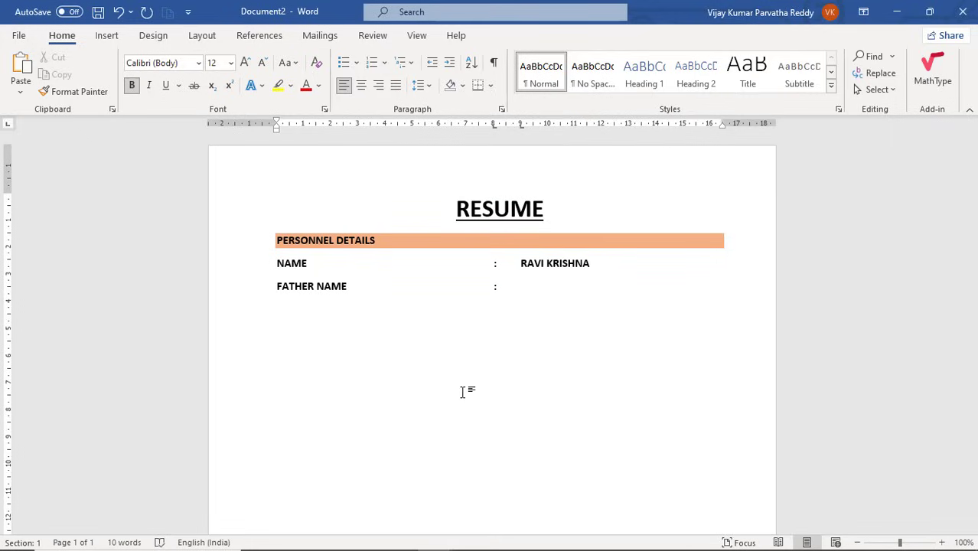
{"action": "key", "text": "Tab"}
{"action": "type", "text": "A"}
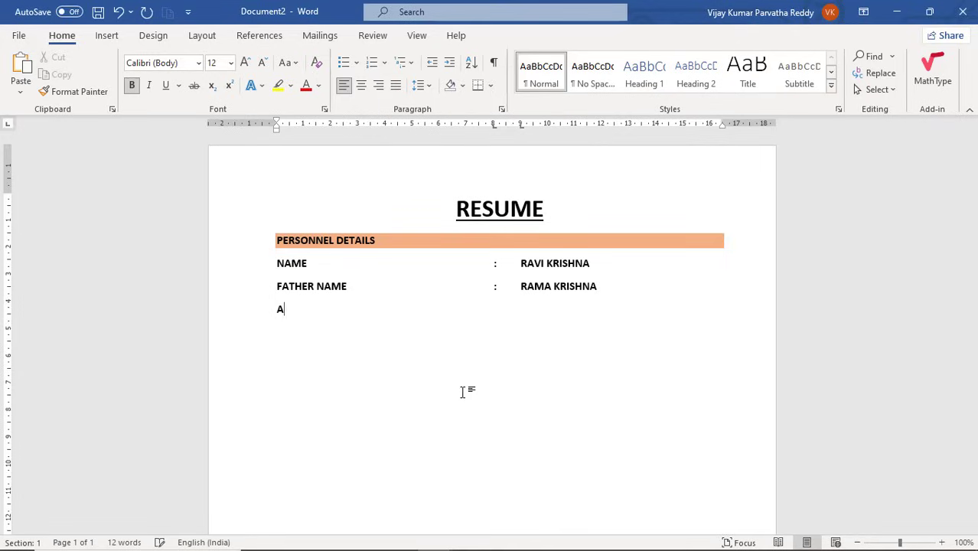
{"action": "type", "text": "DDRESS"}
Add the ADDRESS colon and the first two lines of the postal address.
{"action": "key", "text": "Tab"}
{"action": "type", "text": ":"}
{"action": "key", "text": "Tab"}
{"action": "type", "text": "BAN"}
{"action": "key", "text": "BackSpace"}
{"action": "key", "text": "BackSpace"}
{"action": "key", "text": "BackSpace"}
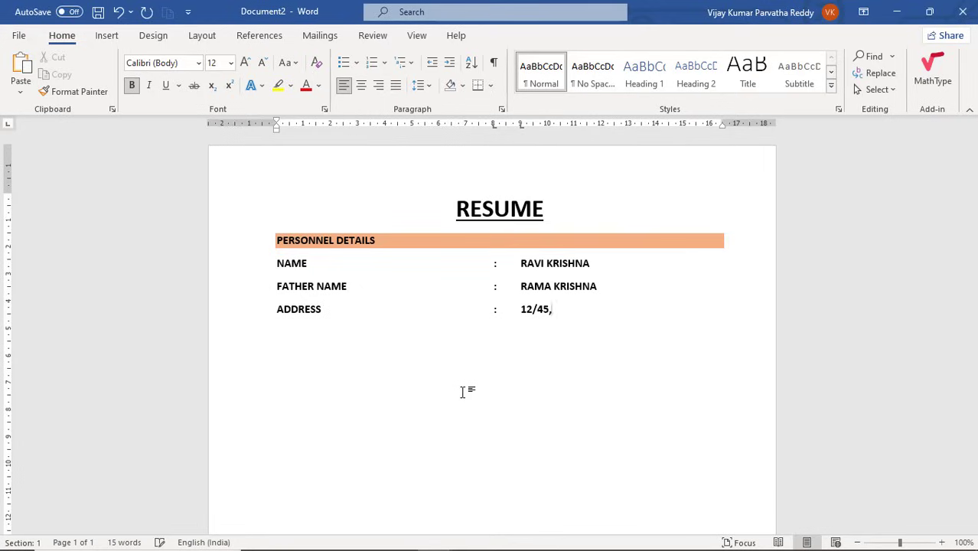
{"action": "key", "text": "Return"}
{"action": "key", "text": "Tab"}
{"action": "key", "text": "Tab"}
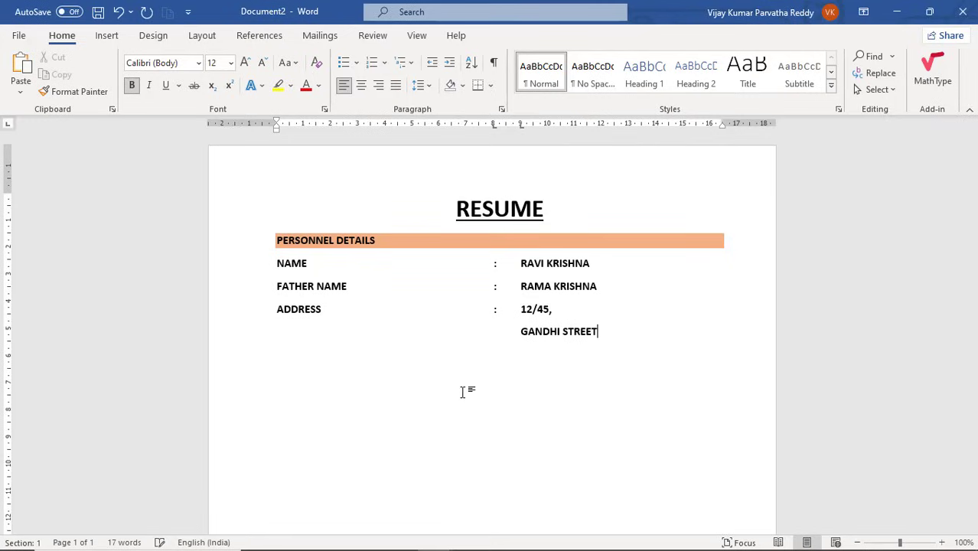
Enter the remaining address lines aligned at the value tab stop.
{"action": "key", "text": "Return"}
{"action": "key", "text": "Tab"}
{"action": "key", "text": "Tab"}
{"action": "type", "text": "XYZ NAGAR,"}
{"action": "key", "text": "Tab"}
{"action": "key", "text": "Tab"}
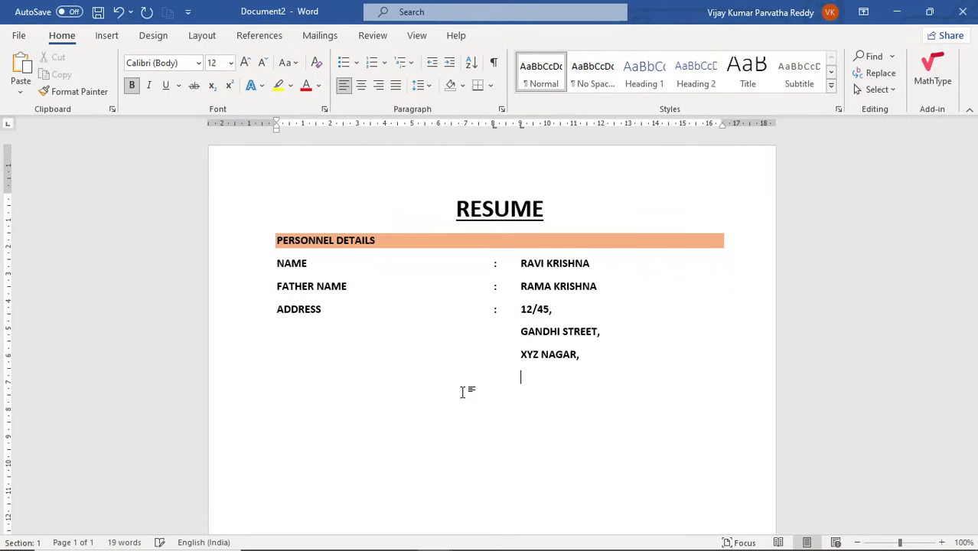
{"action": "type", "text": "BANGALORE."}
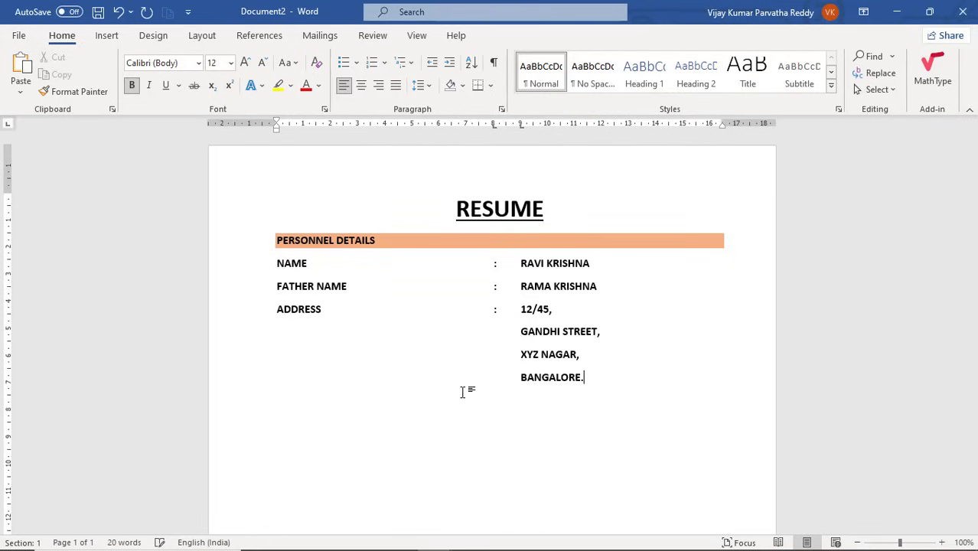
Add an E-MAIL ID row with the e-mail address, then begin the EDUCATIONAL QUALIFICATIONS heading.
{"action": "key", "text": "Return"}
{"action": "type", "text": "E-MAIL ID"}
{"action": "key", "text": "Tab"}
{"action": "type", "text": ":"}
{"action": "key", "text": "Tab"}
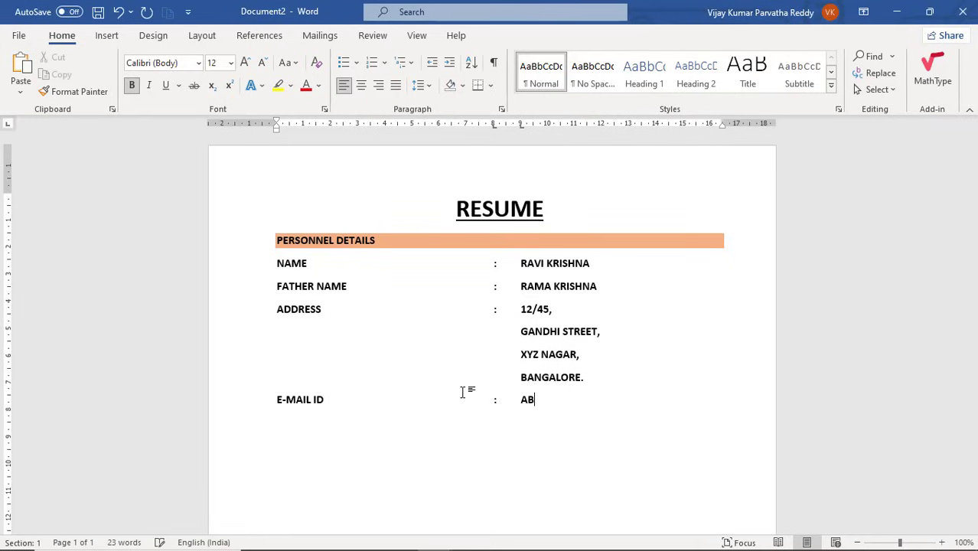
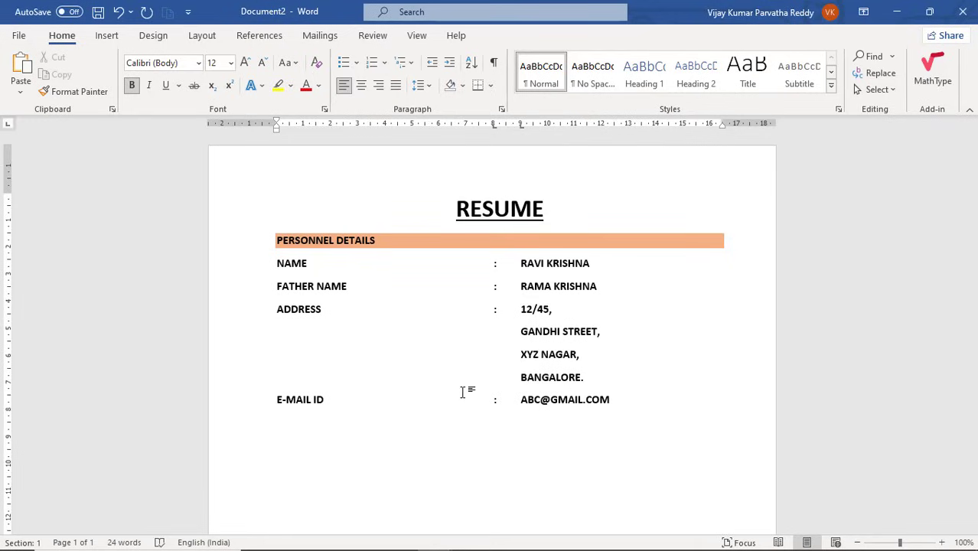
{"action": "key", "text": "Return"}
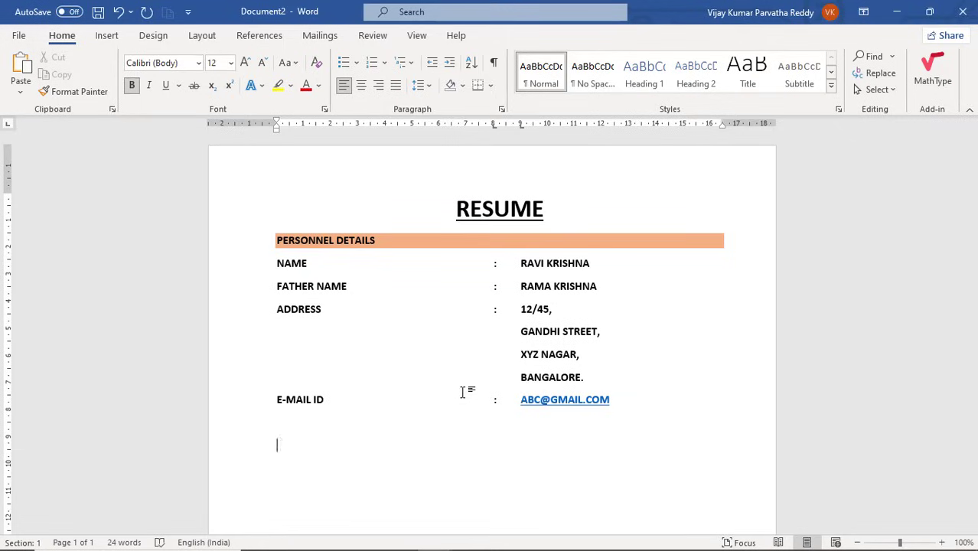
{"action": "type", "text": "EDUCATIONAL QUALICA"}
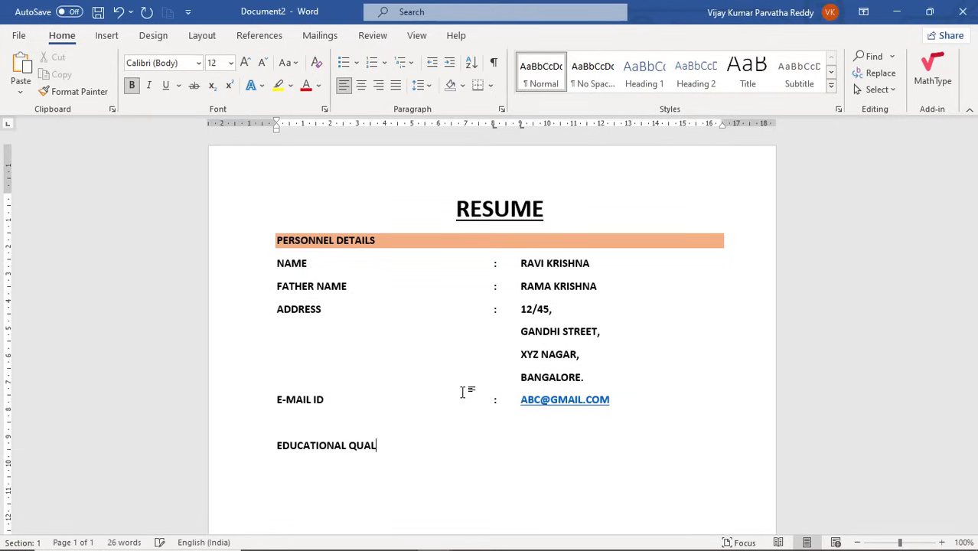
Correct the heading to EDUCATIONAL QUALIFICATIONS and shade it light green.
{"action": "key", "text": "BackSpace"}
{"action": "key", "text": "BackSpace"}
{"action": "type", "text": "FICATIONS"}
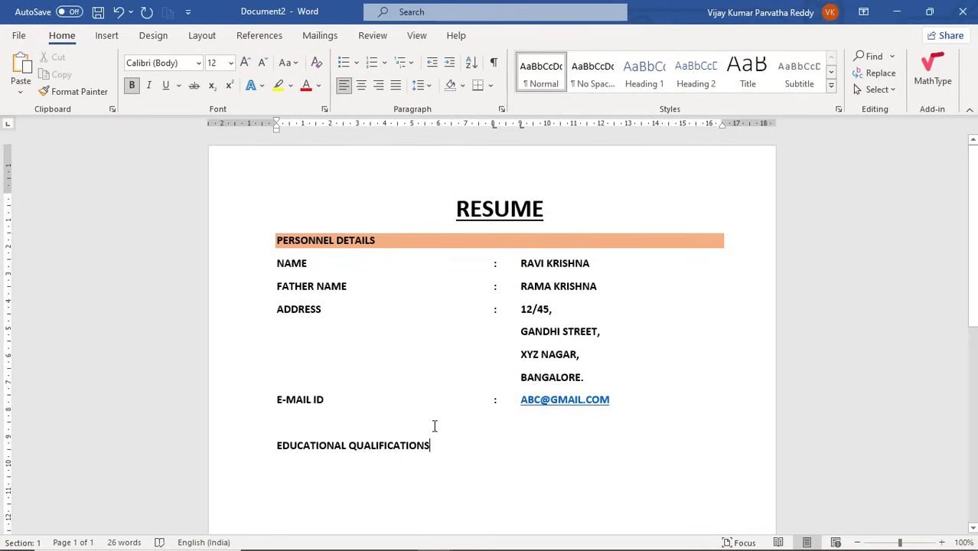
{"action": "left_click_drag", "start_coordinate": [435, 446], "coordinate": [282, 449]}
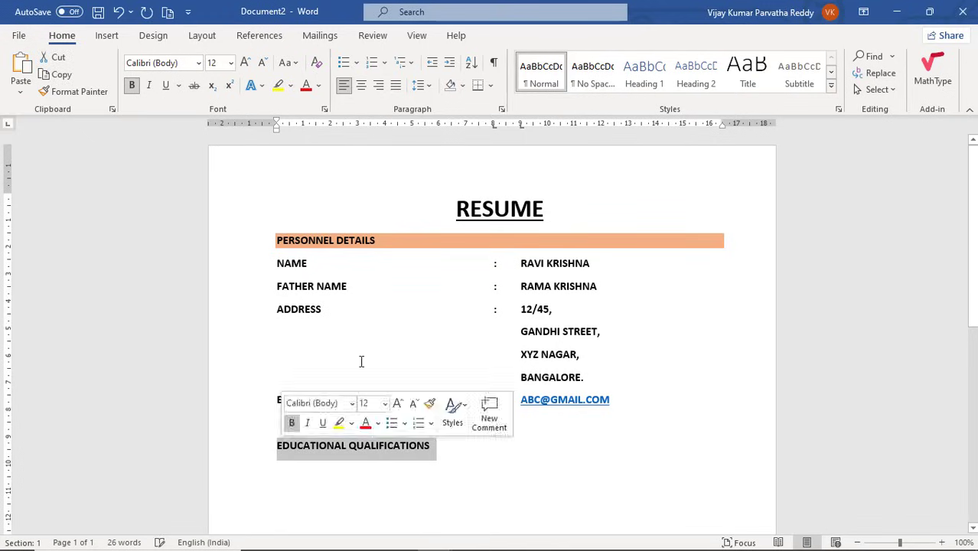
{"action": "left_click", "coordinate": [462, 88]}
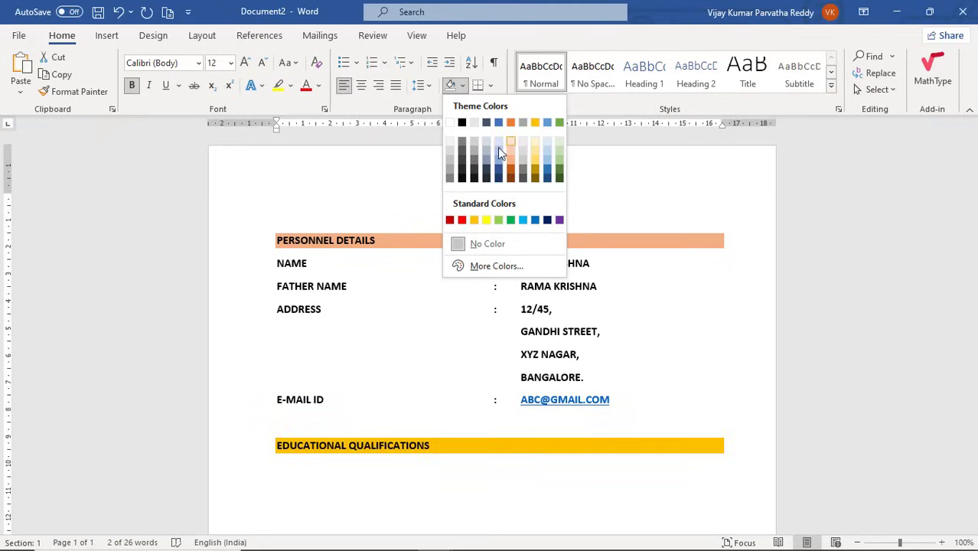
{"action": "left_click", "coordinate": [558, 155]}
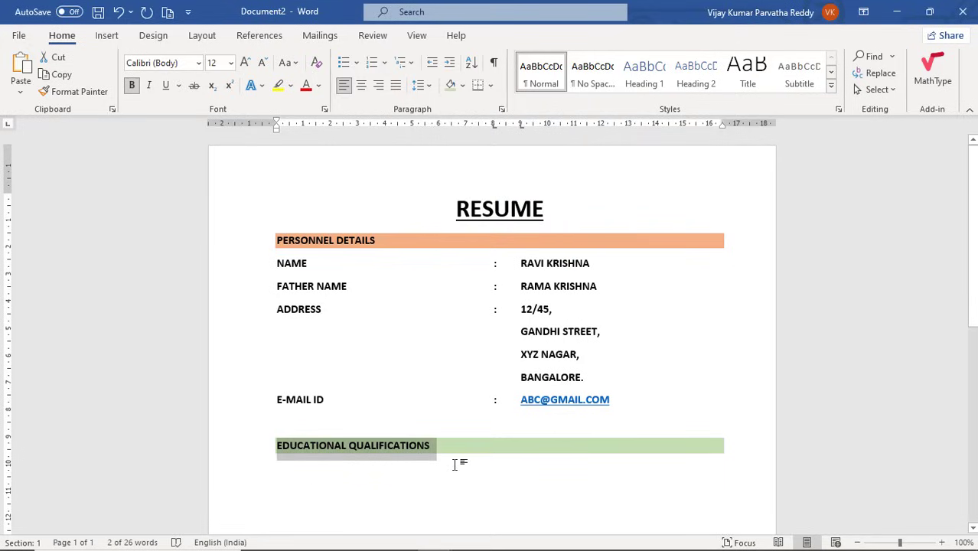
Add an empty line beneath the education heading with shading set to No Color.
{"action": "key", "text": "Right"}
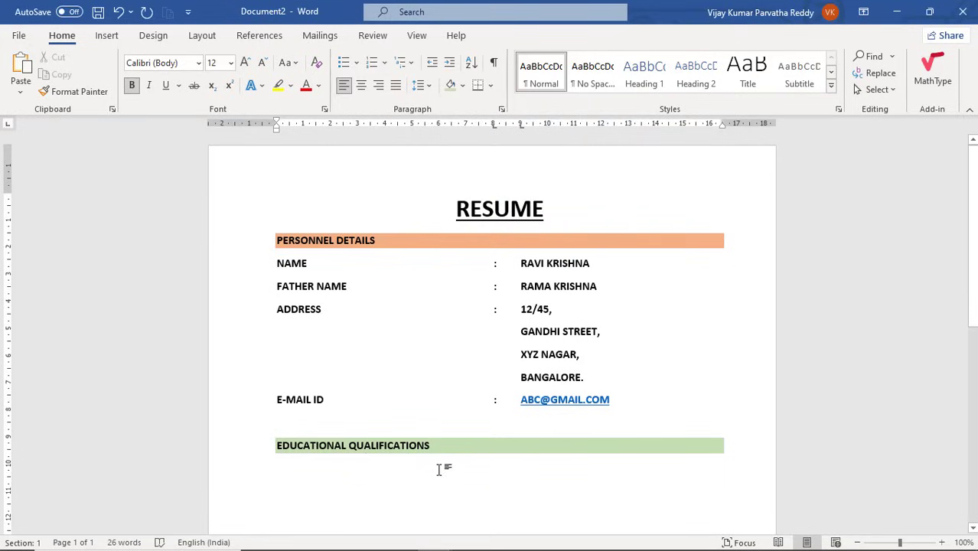
{"action": "key", "text": "Return"}
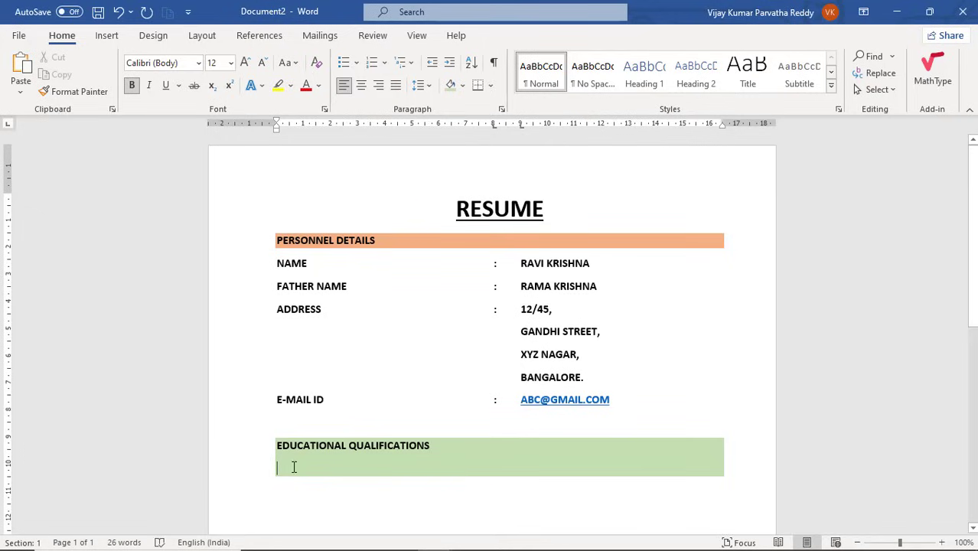
{"action": "left_click", "coordinate": [464, 85]}
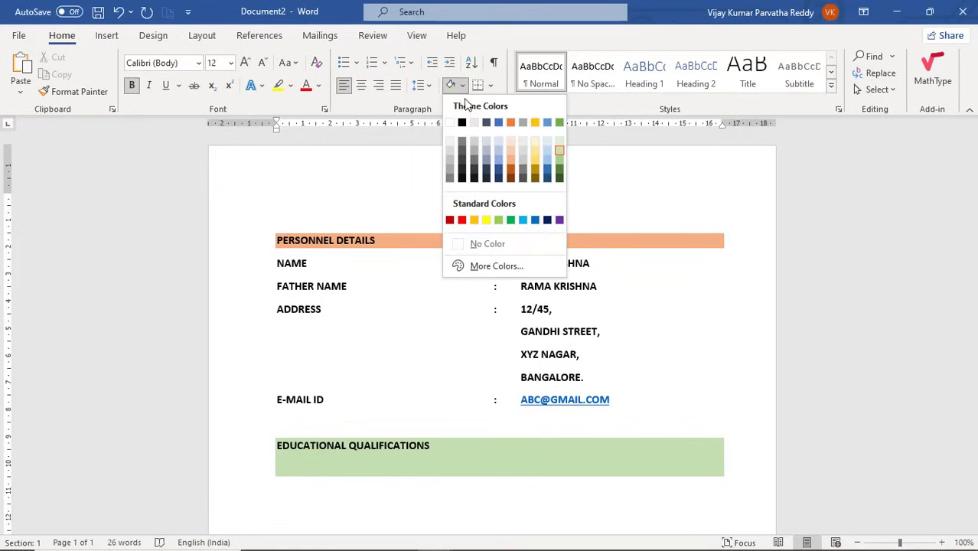
{"action": "left_click", "coordinate": [482, 245]}
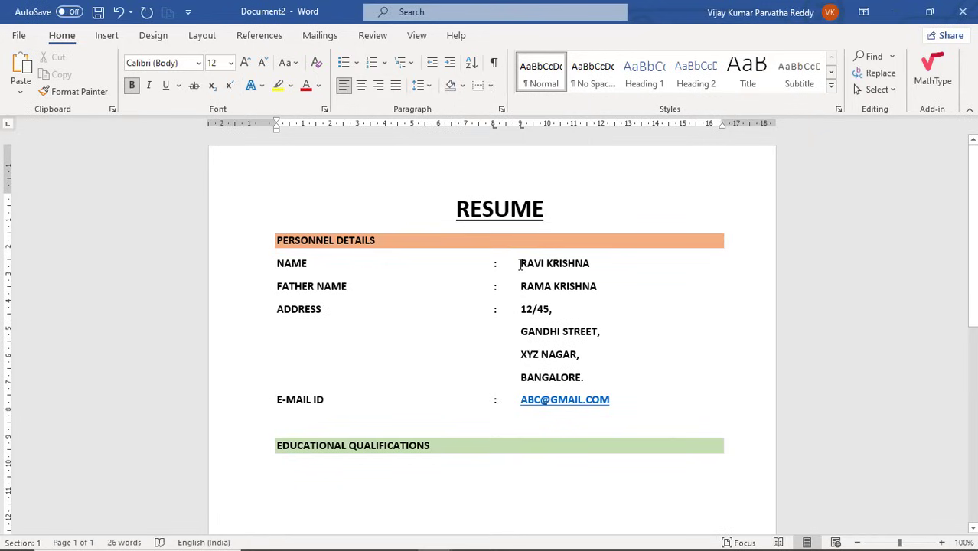
Turn off bold on the father's name value in the personal details.
{"action": "left_click_drag", "start_coordinate": [520, 264], "coordinate": [590, 263]}
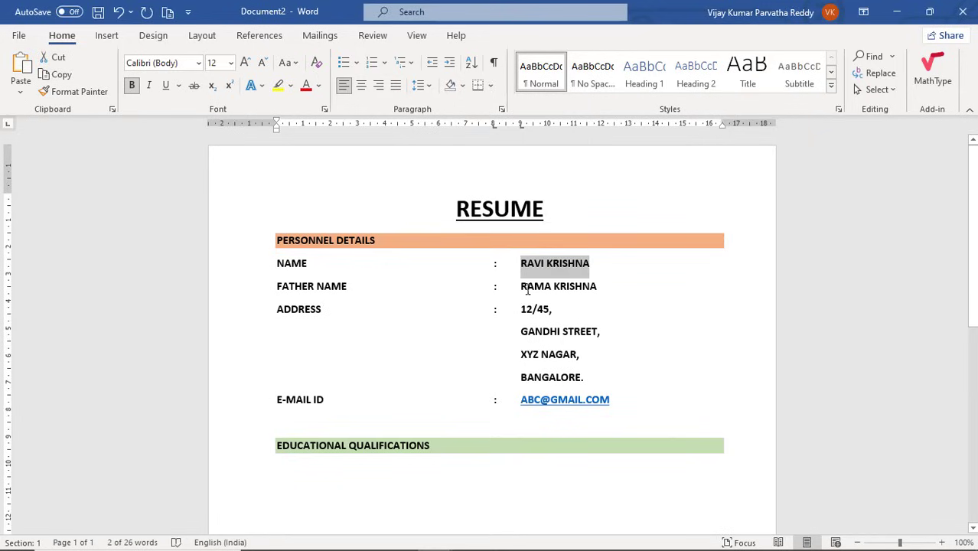
{"action": "left_click_drag", "start_coordinate": [520, 286], "coordinate": [596, 288]}
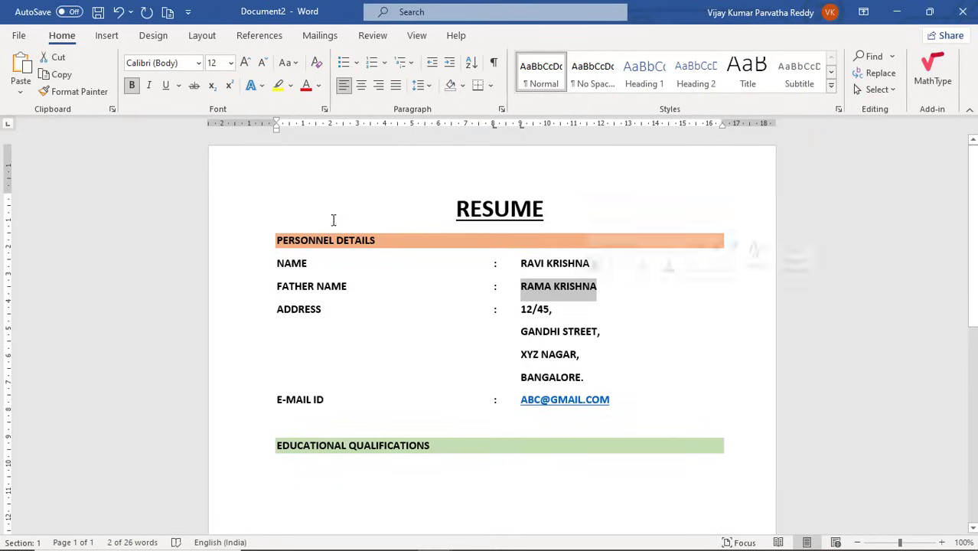
{"action": "left_click", "coordinate": [132, 86]}
{"action": "left_click", "coordinate": [133, 85]}
{"action": "left_click", "coordinate": [133, 86]}
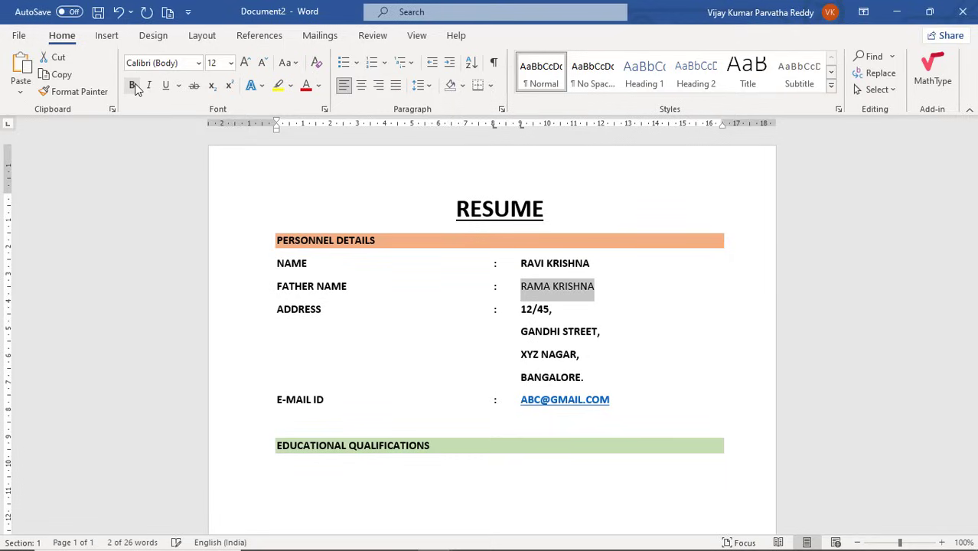
{"action": "left_click", "coordinate": [537, 314]}
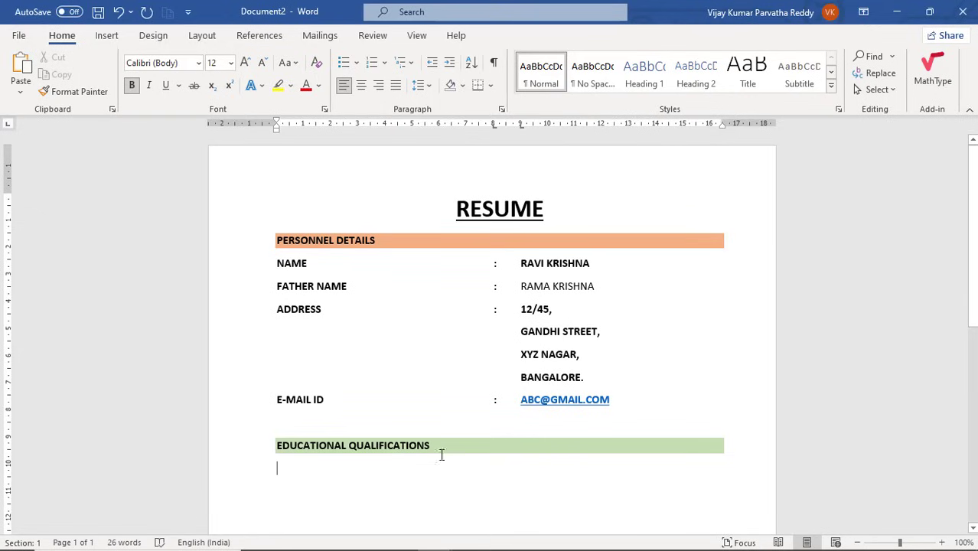
Start inserting a table via Insert > Table > Insert Table with 4 columns.
{"action": "left_click", "coordinate": [108, 37]}
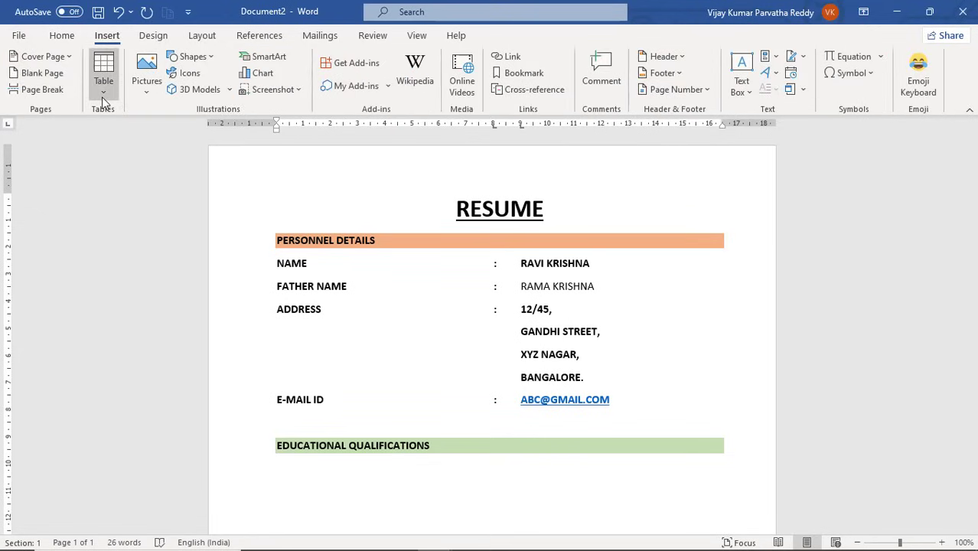
{"action": "left_click", "coordinate": [104, 100]}
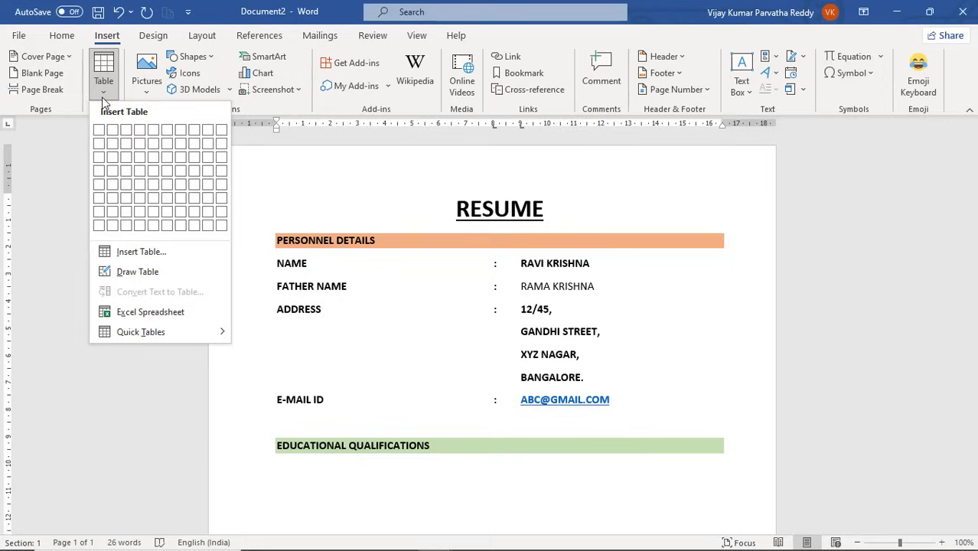
{"action": "left_click", "coordinate": [140, 254]}
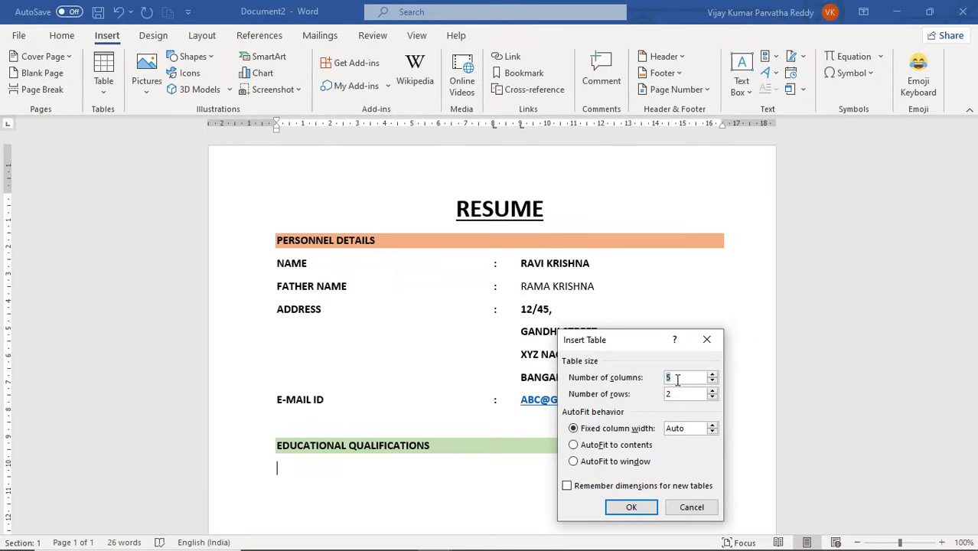
{"action": "type", "text": "4"}
{"action": "key", "text": "Tab"}
Insert the 4×5 table and type headers NAME OF STUDY, YEAR, INSTITUTION, PERCENTAGE.
{"action": "type", "text": "5"}
{"action": "left_click", "coordinate": [640, 509]}
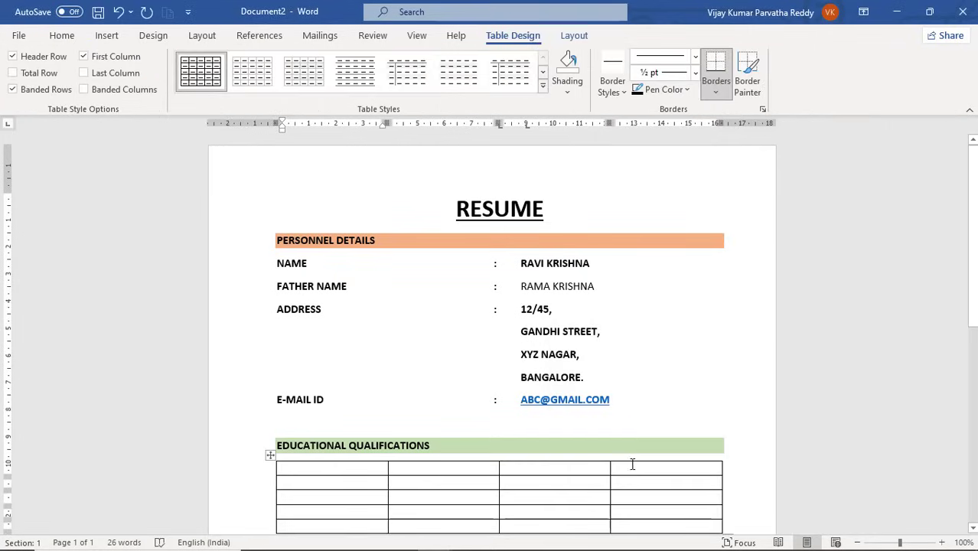
{"action": "scroll", "coordinate": [632, 464], "scroll_direction": "down", "scroll_amount": 3}
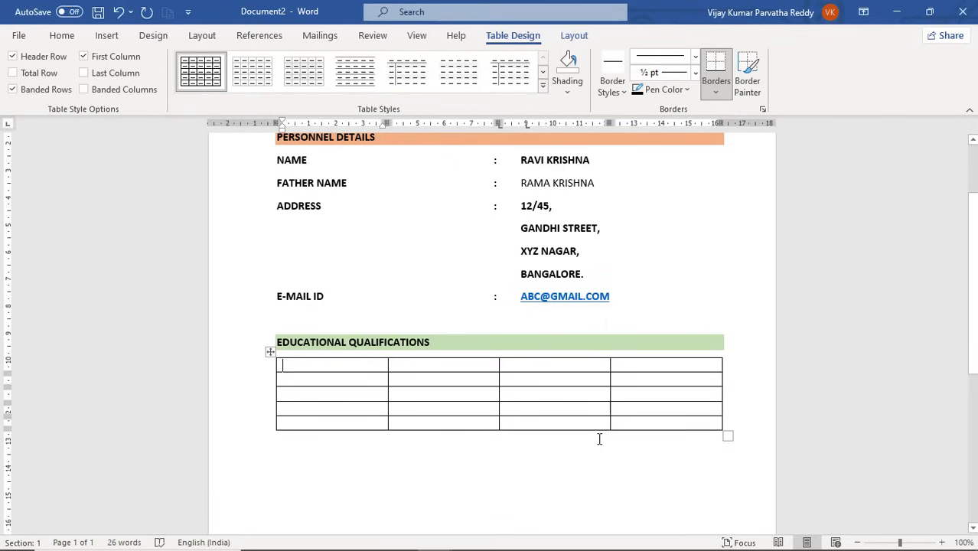
{"action": "type", "text": "STU"}
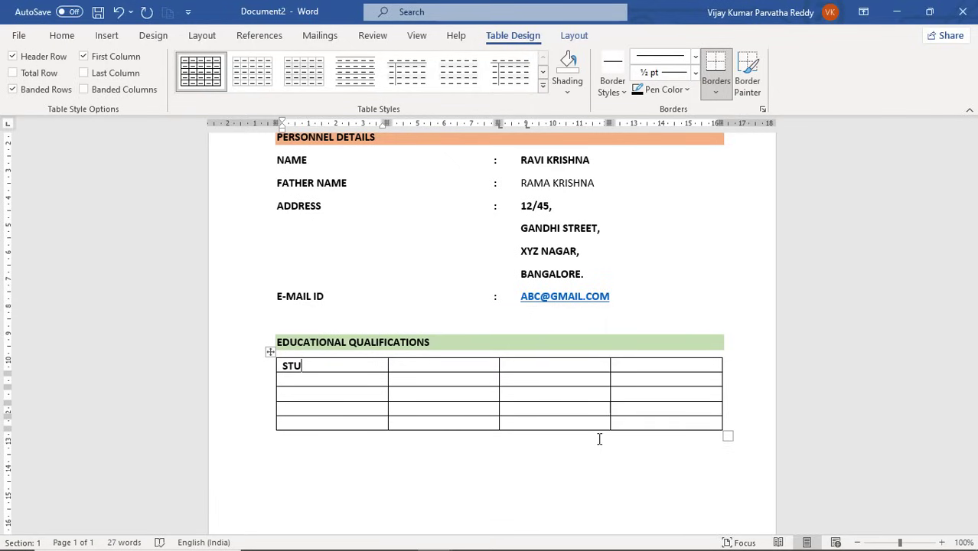
{"action": "type", "text": "DYNAME O"}
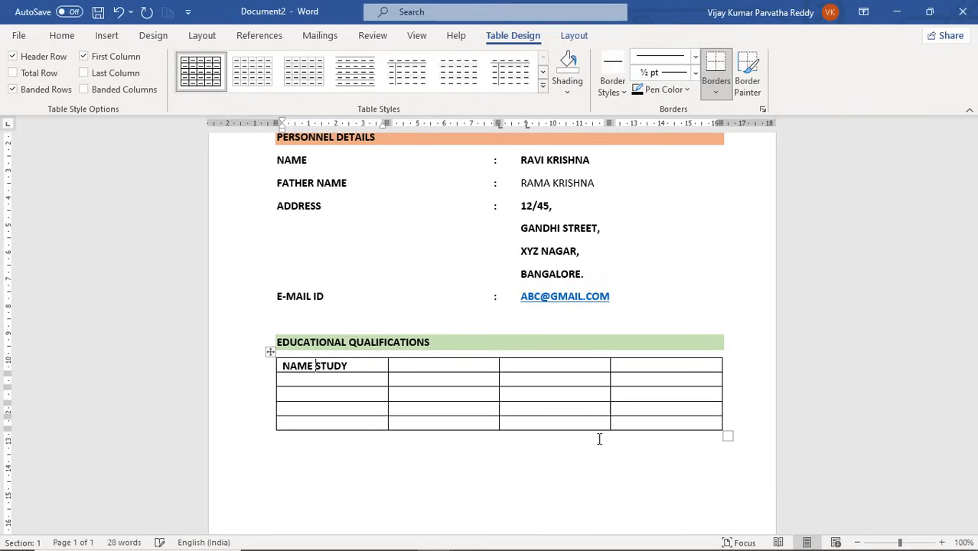
{"action": "type", "text": "F"}
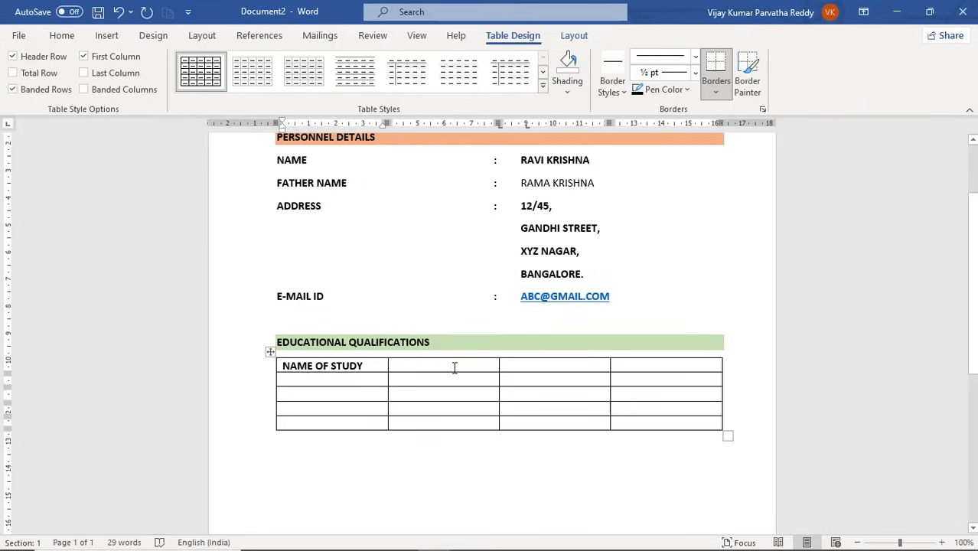
{"action": "left_click_drag", "start_coordinate": [378, 365], "coordinate": [296, 365]}
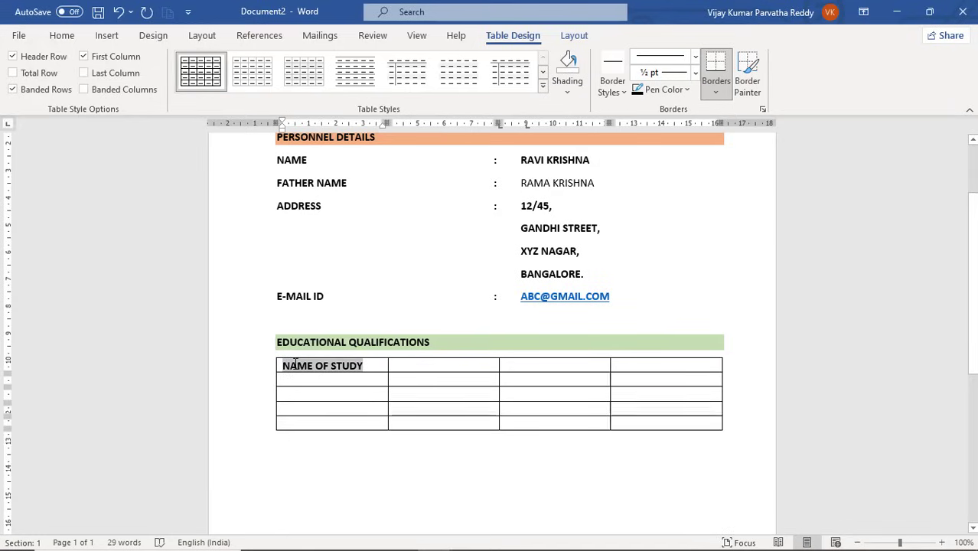
{"action": "left_click", "coordinate": [406, 364]}
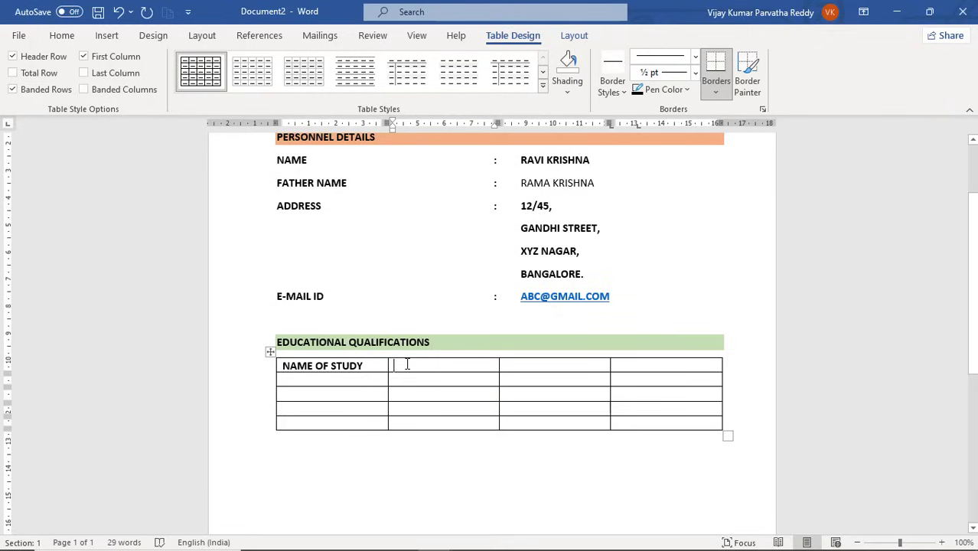
{"action": "type", "text": "YEAR"}
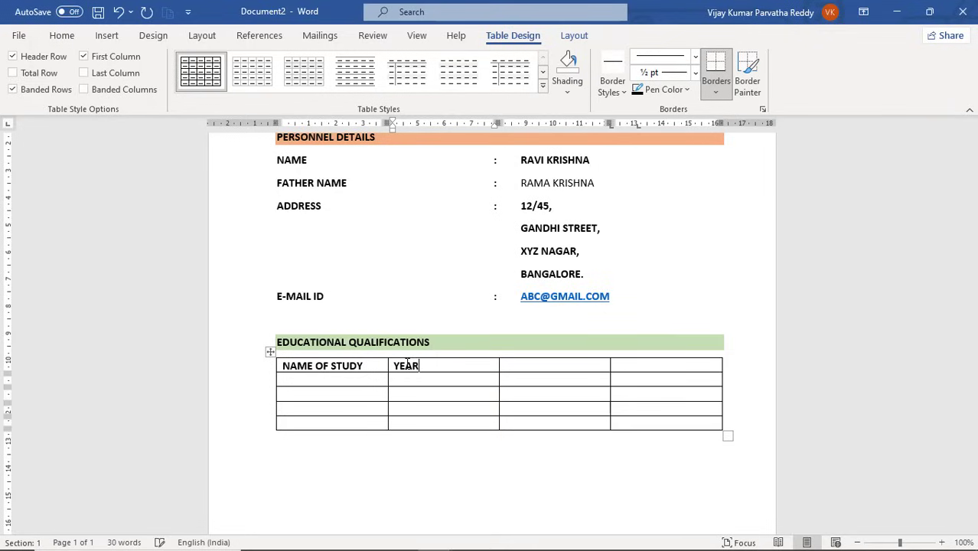
{"action": "key", "text": "Tab"}
{"action": "type", "text": "INSTITUTION"}
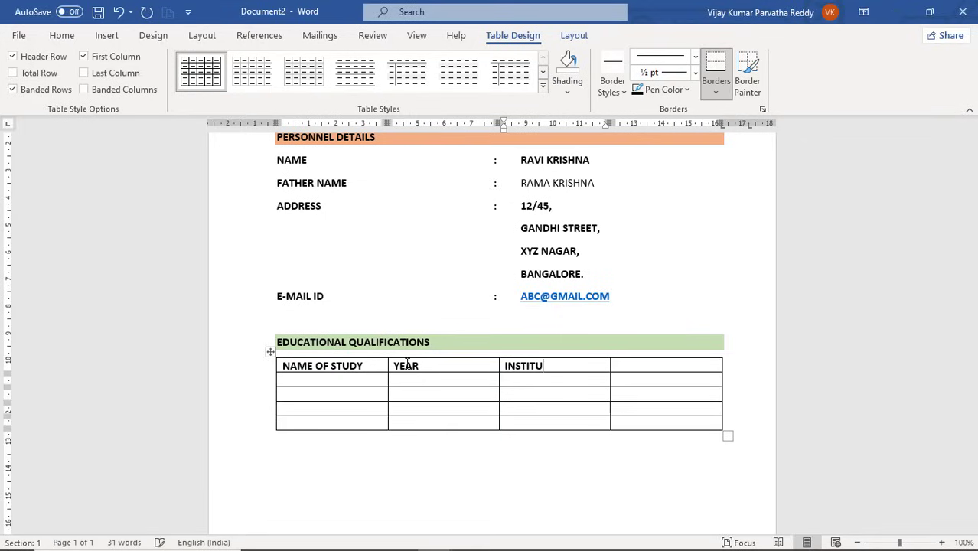
{"action": "key", "text": "Tab"}
{"action": "type", "text": "PERCE"}
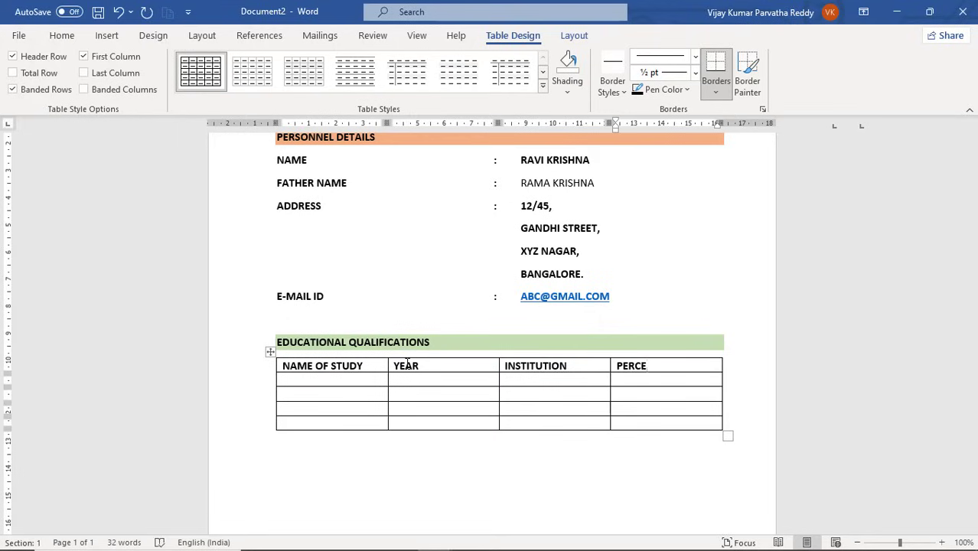
{"action": "type", "text": "NTAGE"}
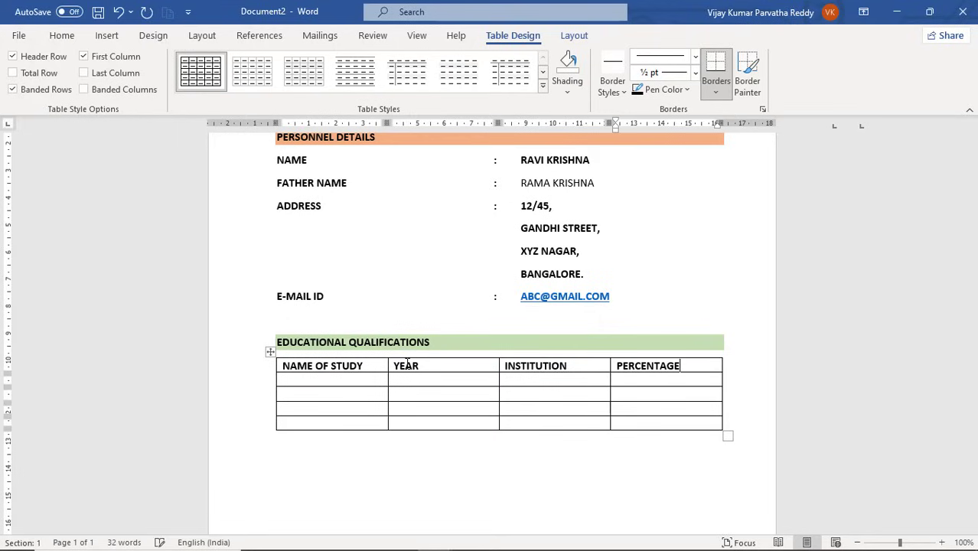
Enter 10th and 1998-1999 in the first row's study and year cells.
{"action": "left_click", "coordinate": [320, 381]}
{"action": "type", "text": "10"}
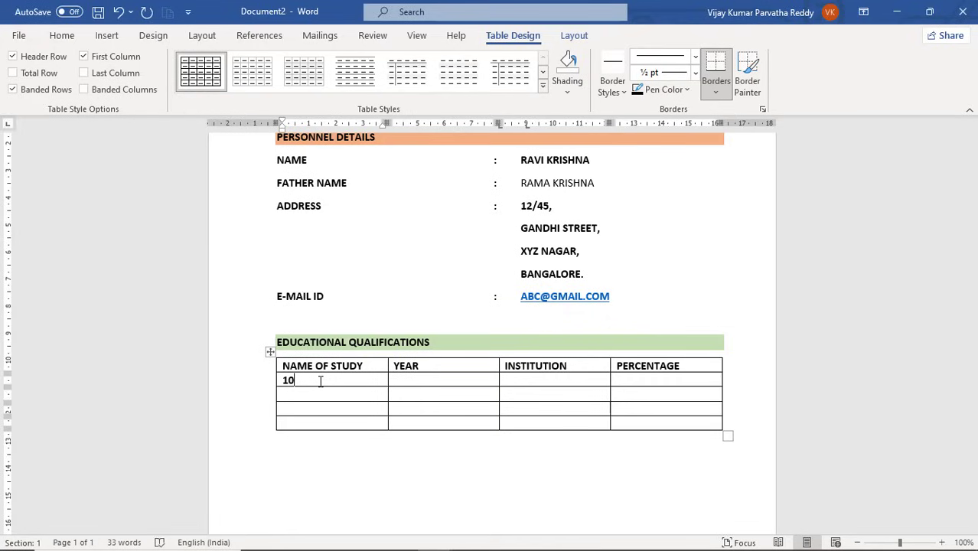
{"action": "type", "text": "th"}
{"action": "key", "text": "BackSpace"}
{"action": "key", "text": "BackSpace"}
{"action": "type", "text": "th"}
{"action": "left_click", "coordinate": [420, 381]}
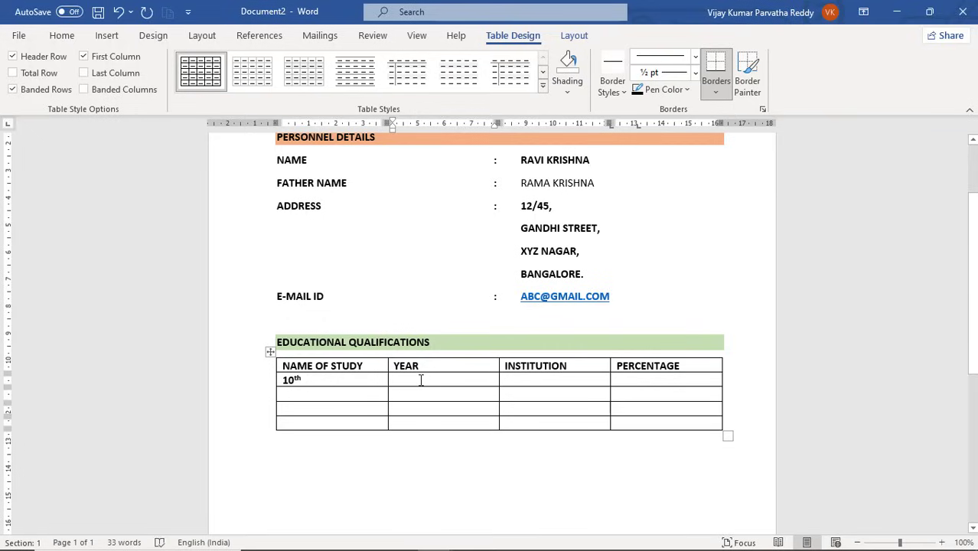
{"action": "type", "text": "20"}
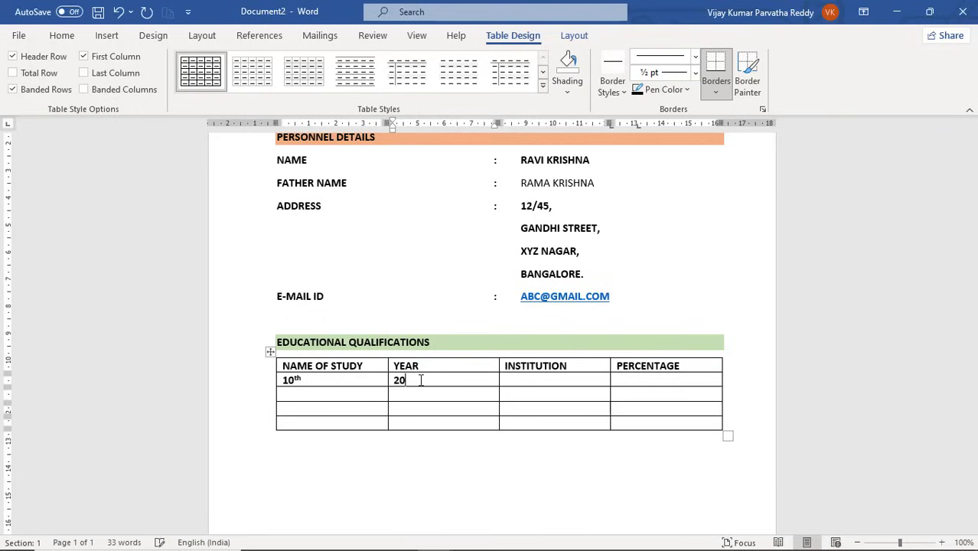
{"action": "key", "text": "BackSpace"}
{"action": "key", "text": "BackSpace"}
{"action": "type", "text": "19"}
{"action": "type", "text": "98"}
{"action": "type", "text": "-2000"}
{"action": "key", "text": "BackSpace"}
{"action": "key", "text": "BackSpace"}
{"action": "key", "text": "BackSpace"}
{"action": "key", "text": "BackSpace"}
{"action": "type", "text": "1999"}
{"action": "left_click", "coordinate": [507, 380]}
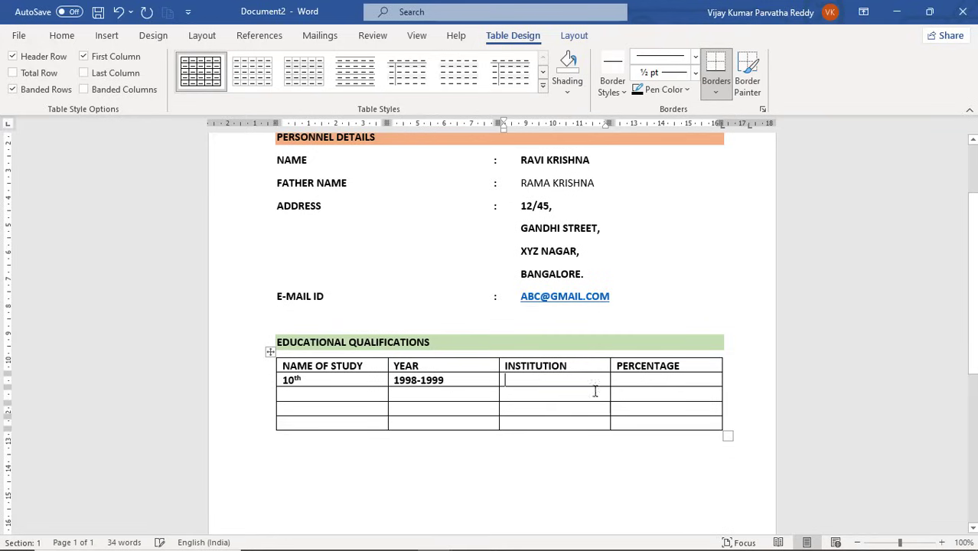
Add an EXPERIENCE heading below the education table and shade the line gold.
{"action": "left_click", "coordinate": [381, 458]}
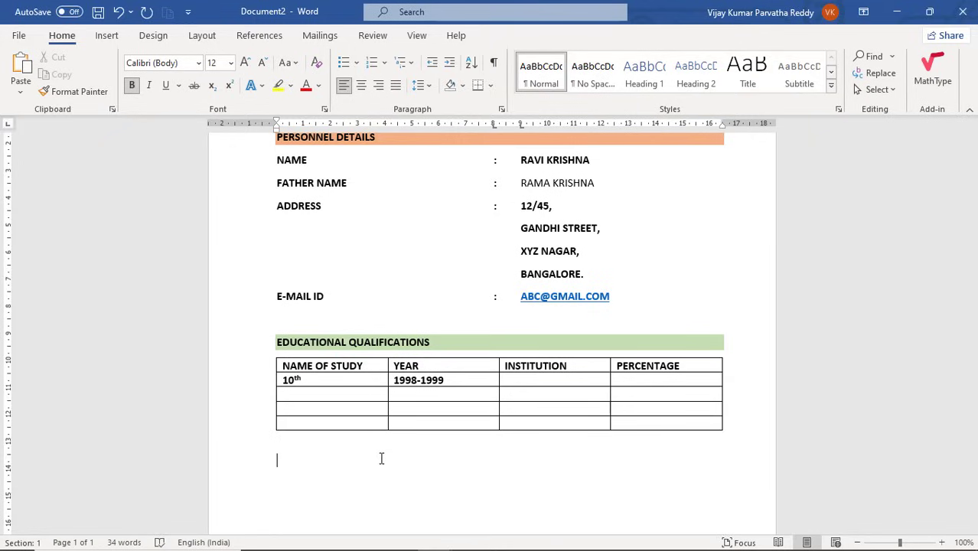
{"action": "type", "text": "EXPERIENCE"}
{"action": "triple_click", "coordinate": [381, 459]}
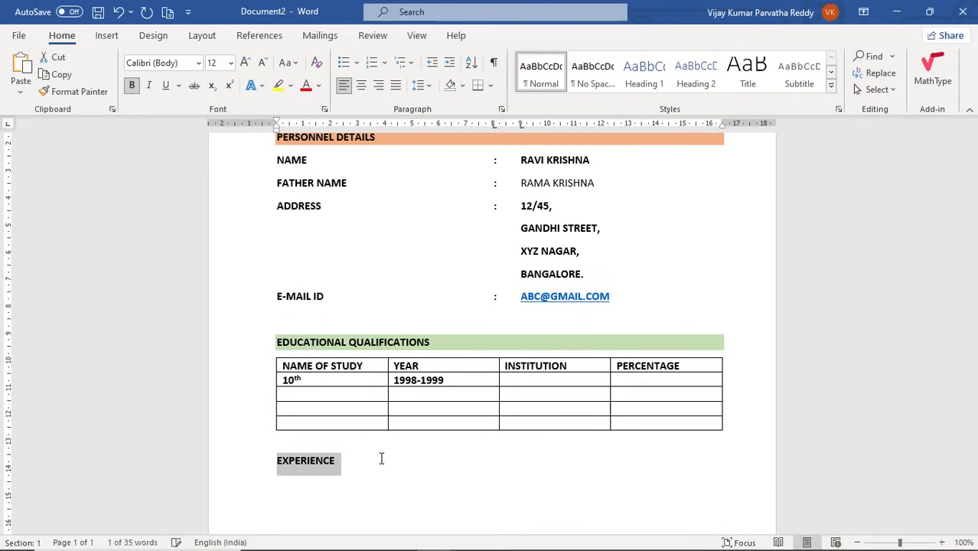
{"action": "left_click", "coordinate": [464, 85]}
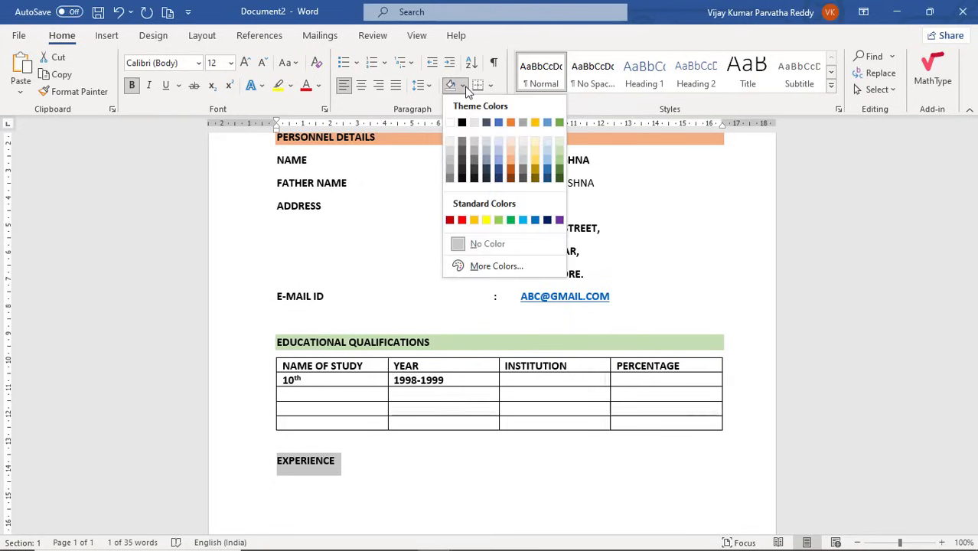
{"action": "left_click", "coordinate": [532, 162]}
{"action": "left_click", "coordinate": [392, 479]}
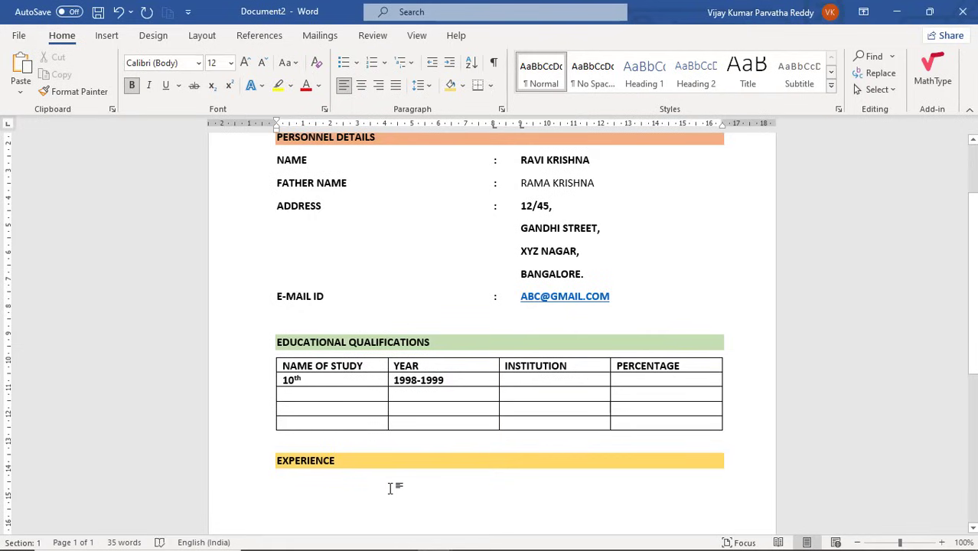
Start an unshaded line under EXPERIENCE and type the placeholder experience text.
{"action": "key", "text": "Return"}
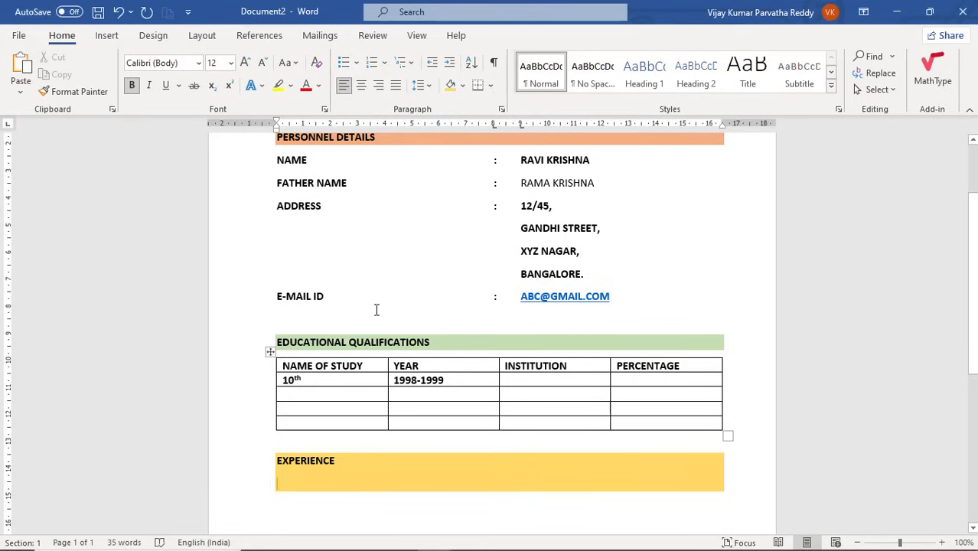
{"action": "left_click", "coordinate": [463, 87]}
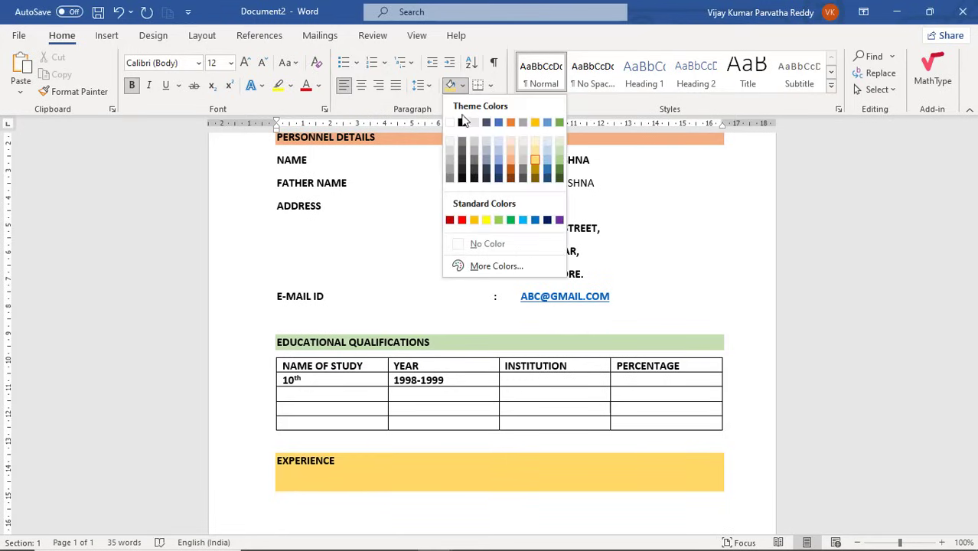
{"action": "left_click", "coordinate": [479, 243]}
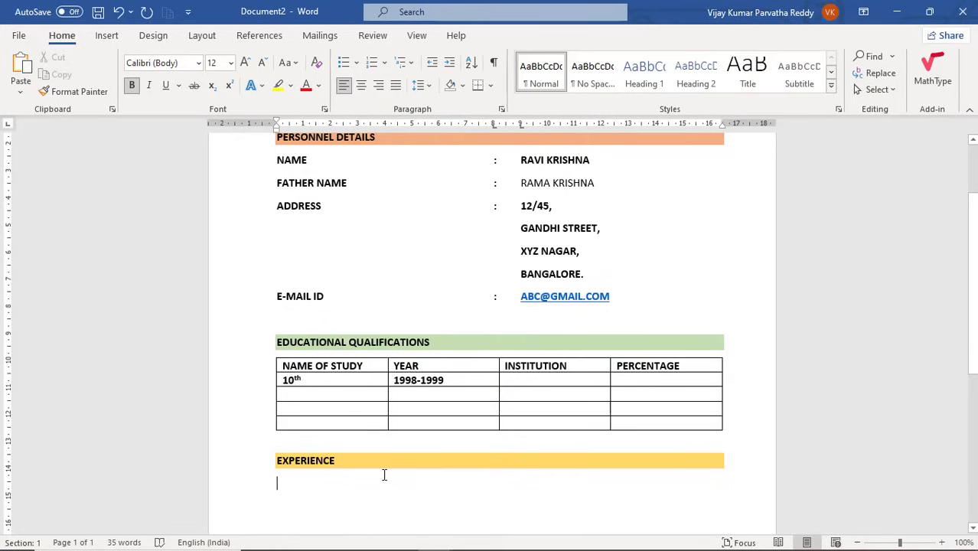
{"action": "type", "text": "ASDKFJ LASKD JFLAKSJDFK"}
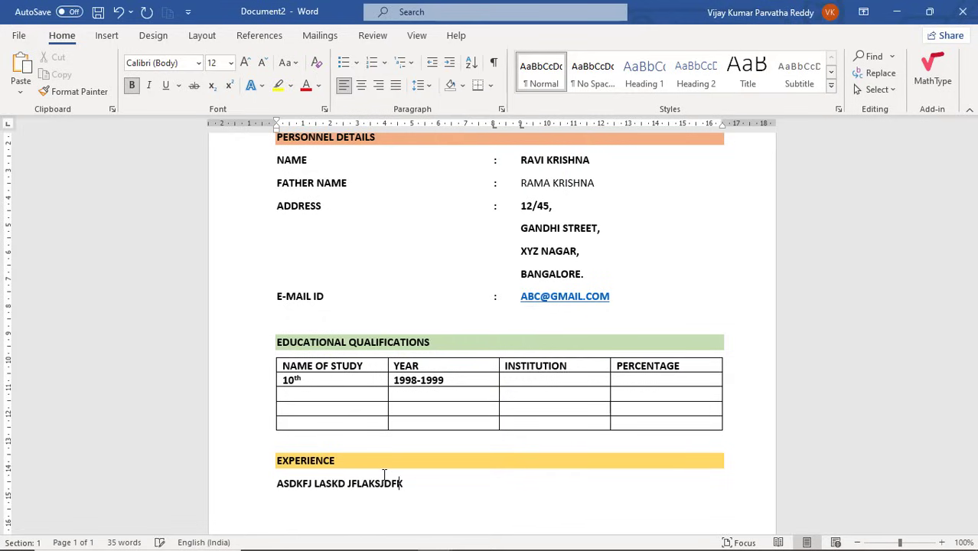
{"action": "type", "text": "A JSDFK JASLDFJALSDFJALSDKJFLASKDJF "}
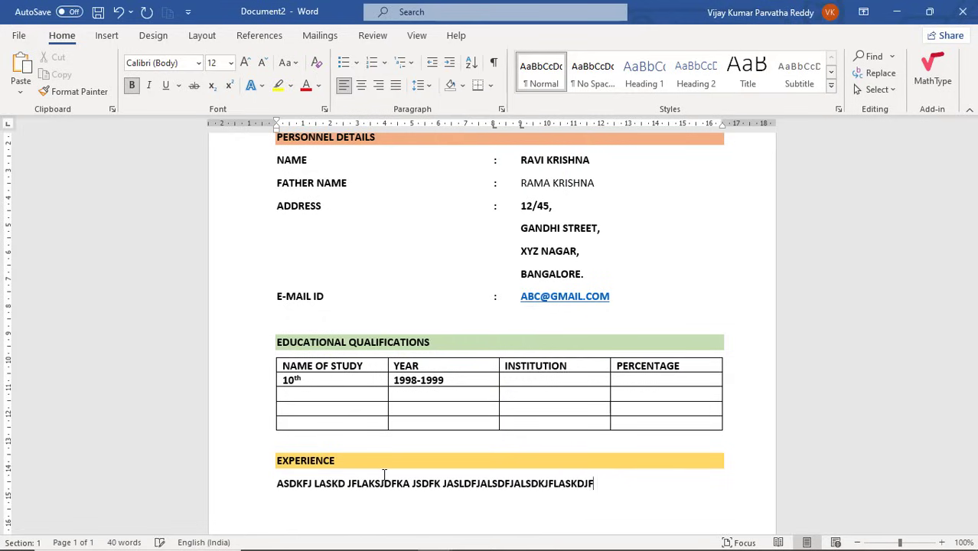
{"action": "type", "text": "ASKDFA SKDJAKSDF"}
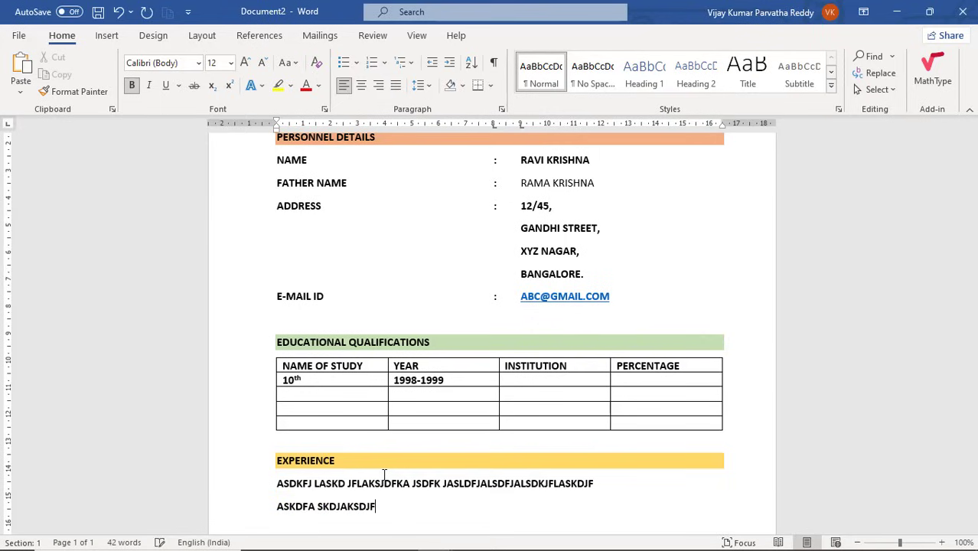
{"action": "key", "text": "Return"}
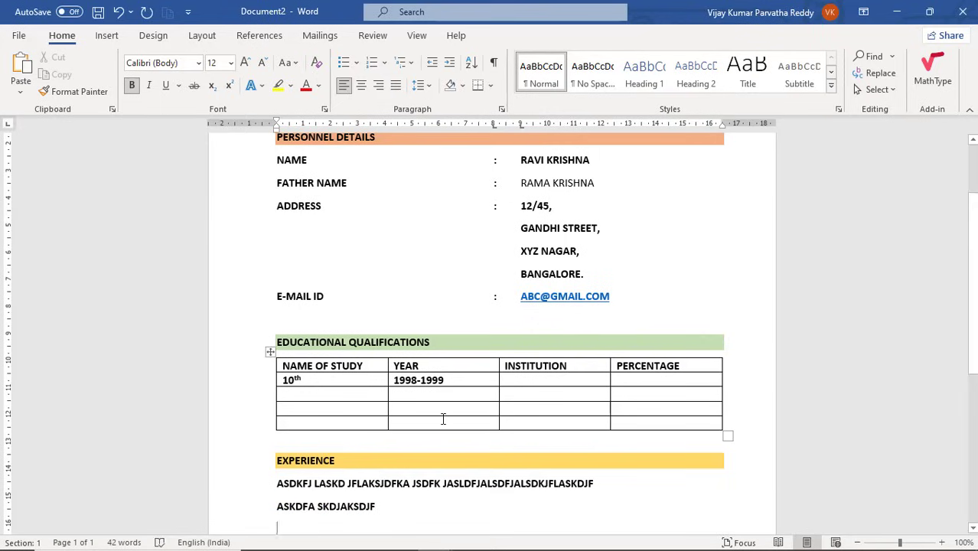
{"action": "scroll", "coordinate": [443, 418], "scroll_direction": "down", "scroll_amount": 3}
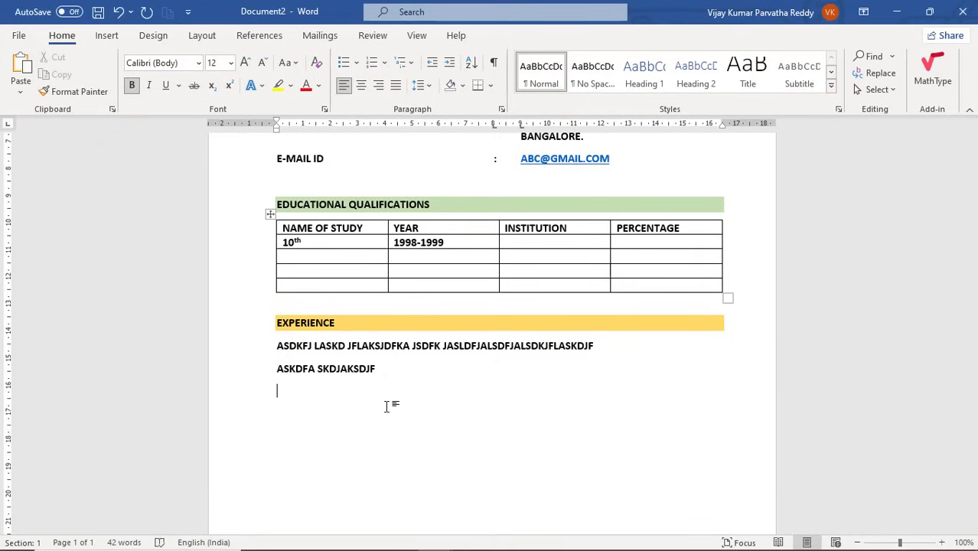
Type SOFT SKILLS, shade it blue-gray, and set No Color shading on the next line.
{"action": "type", "text": "SOFT SKI"}
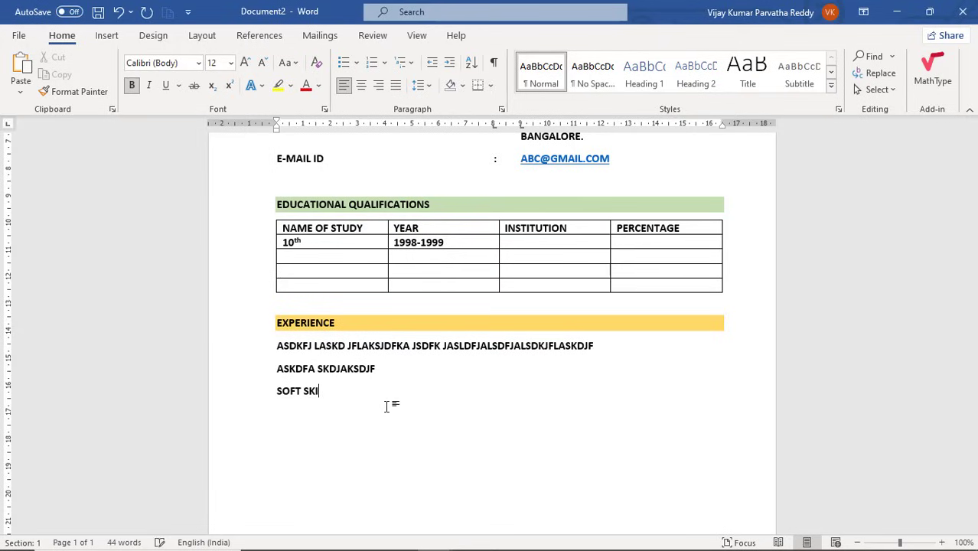
{"action": "type", "text": "LLS"}
{"action": "key", "text": "shift+Home"}
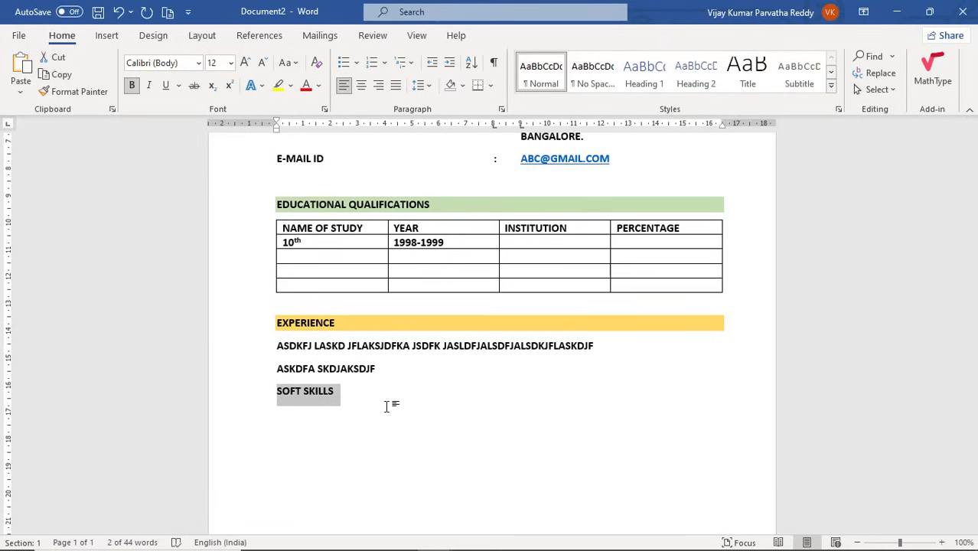
{"action": "left_click", "coordinate": [464, 86]}
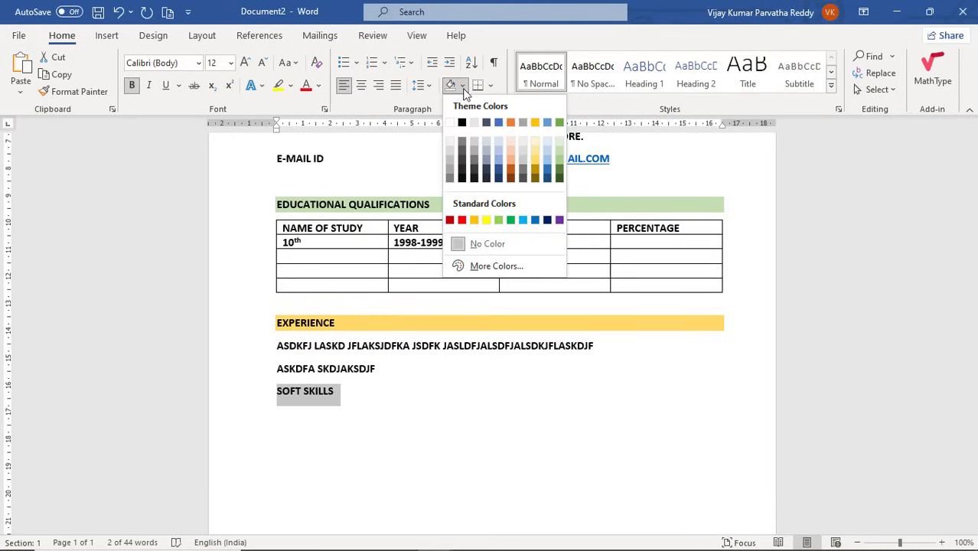
{"action": "left_click", "coordinate": [488, 152]}
{"action": "left_click", "coordinate": [386, 421]}
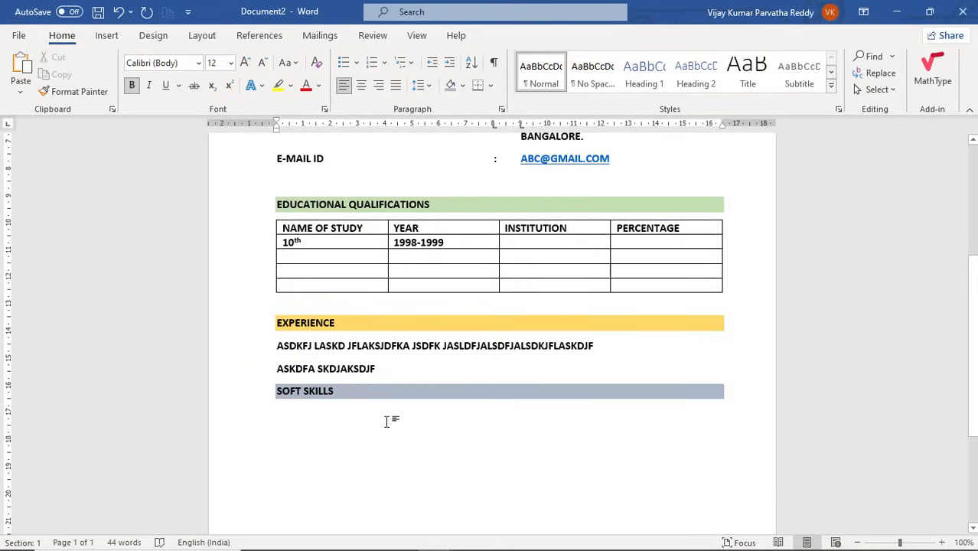
{"action": "key", "text": "Return"}
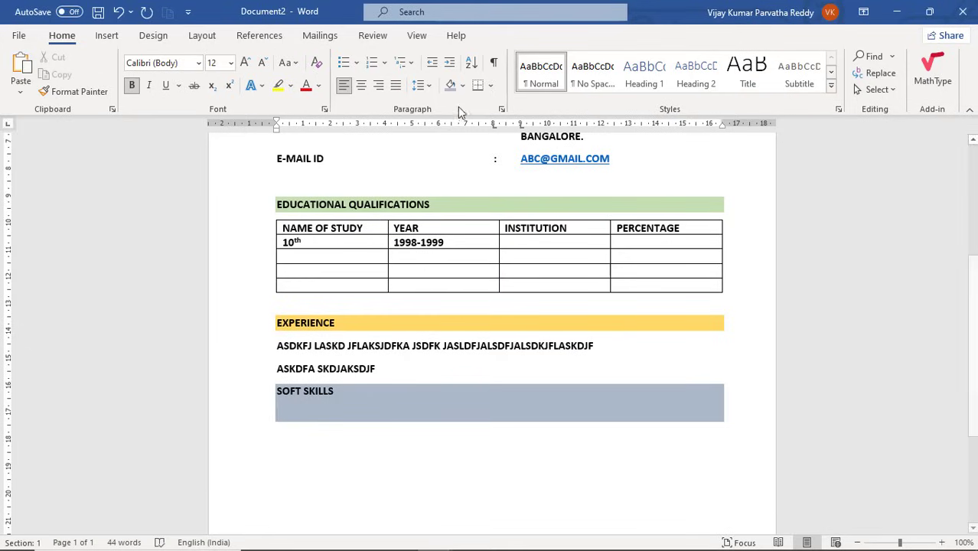
{"action": "left_click", "coordinate": [462, 85]}
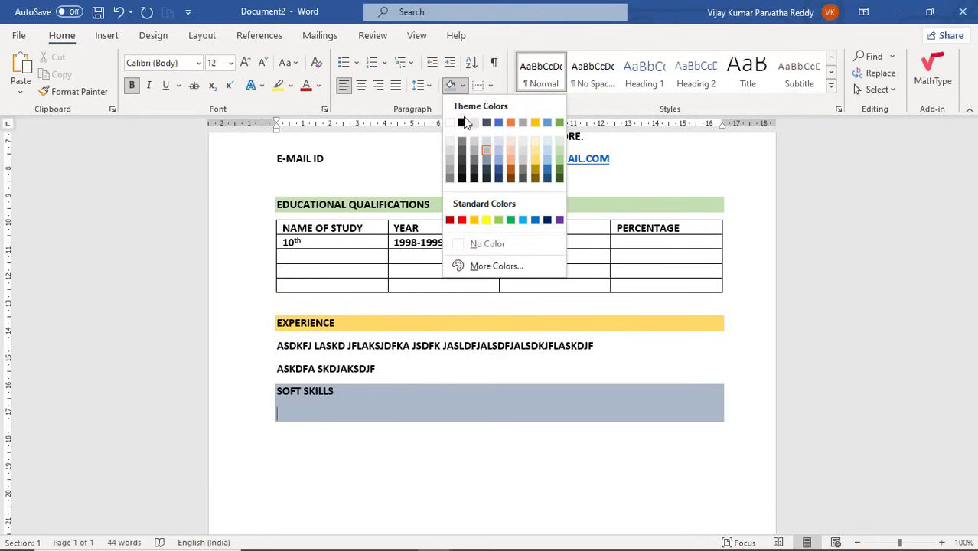
{"action": "left_click", "coordinate": [473, 245]}
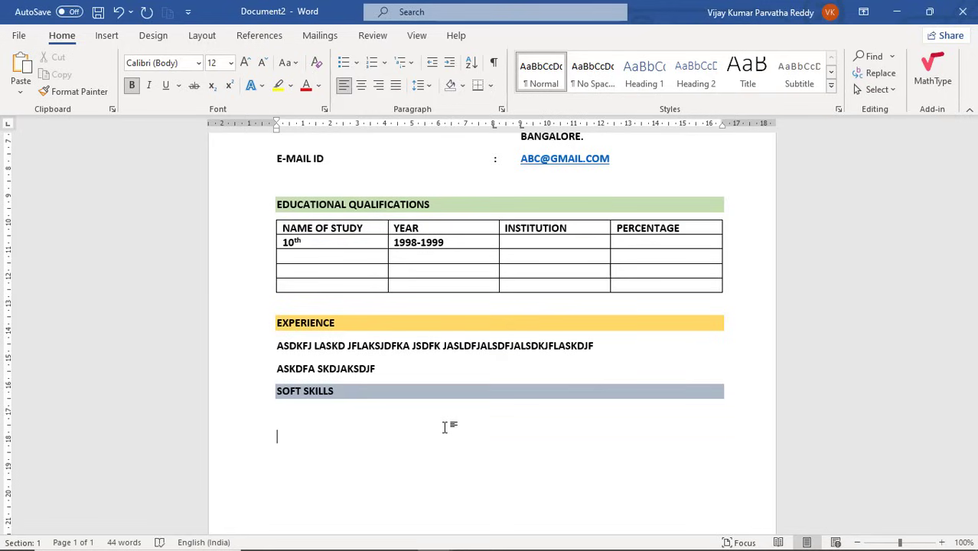
Enter the tab-aligned LANGUAGES line: C, JAVA, .NET, PYTHON.
{"action": "type", "text": "LANGUAGES"}
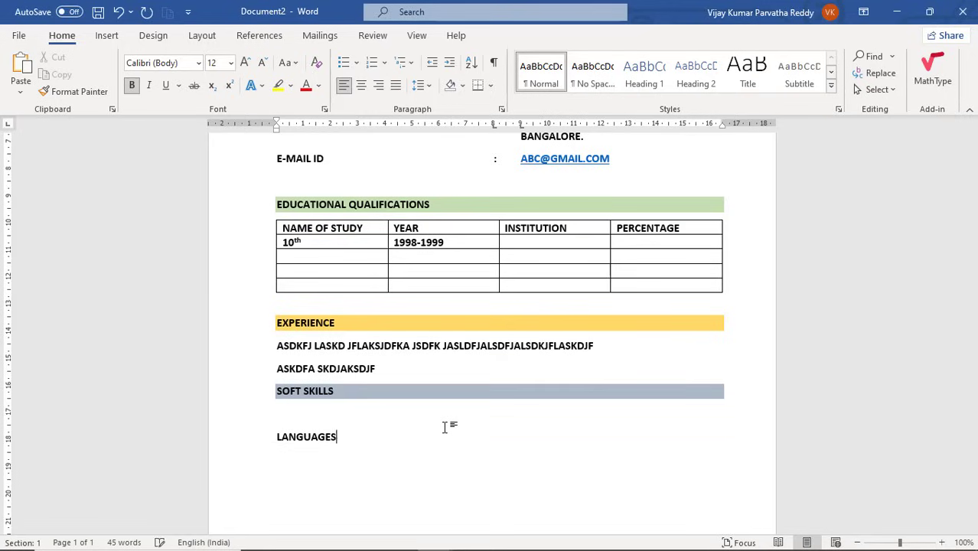
{"action": "key", "text": "Tab"}
{"action": "type", "text": ":"}
{"action": "key", "text": "Tab"}
{"action": "type", "text": "C"}
{"action": "key", "text": "BackSpace"}
{"action": "type", "text": "C , JAVA , .NEY"}
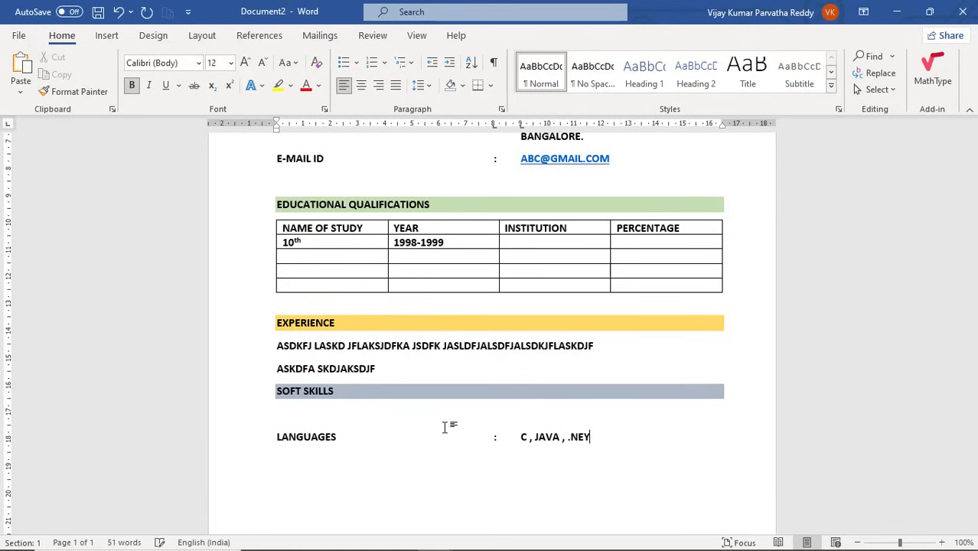
{"action": "key", "text": "BackSpace"}
{"action": "type", "text": "T , PYTHON"}
Add DATABASES (SQL SERVER, ORACLE) and OFFICE TOOLS (MS-OFFICE) lines.
{"action": "key", "text": "Return"}
{"action": "type", "text": "DATA"}
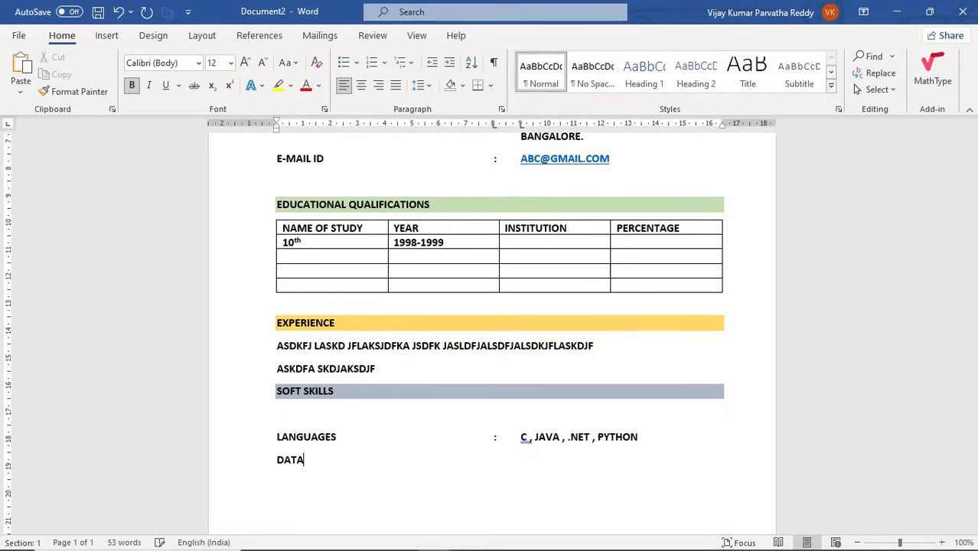
{"action": "type", "text": "BASES : SQL S"}
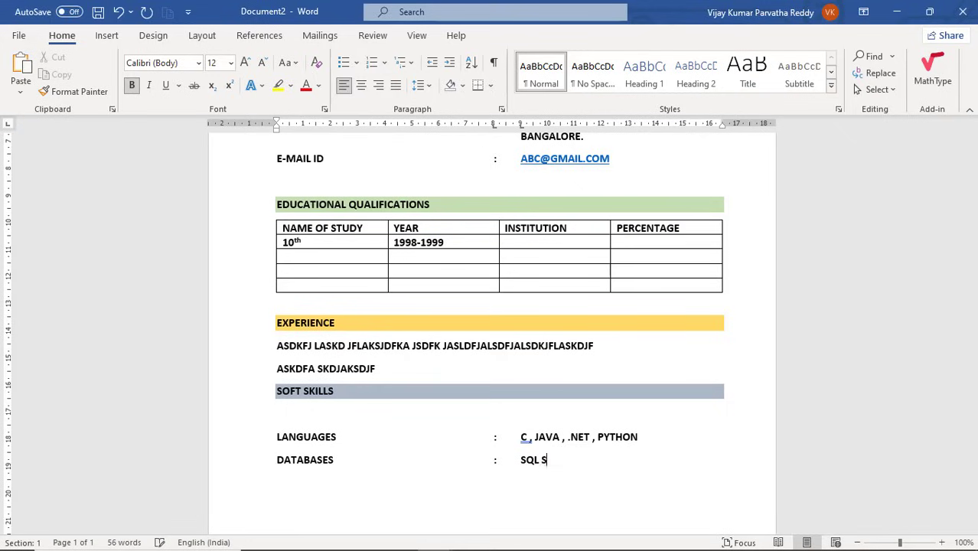
{"action": "type", "text": "ERVER, ORACLE "}
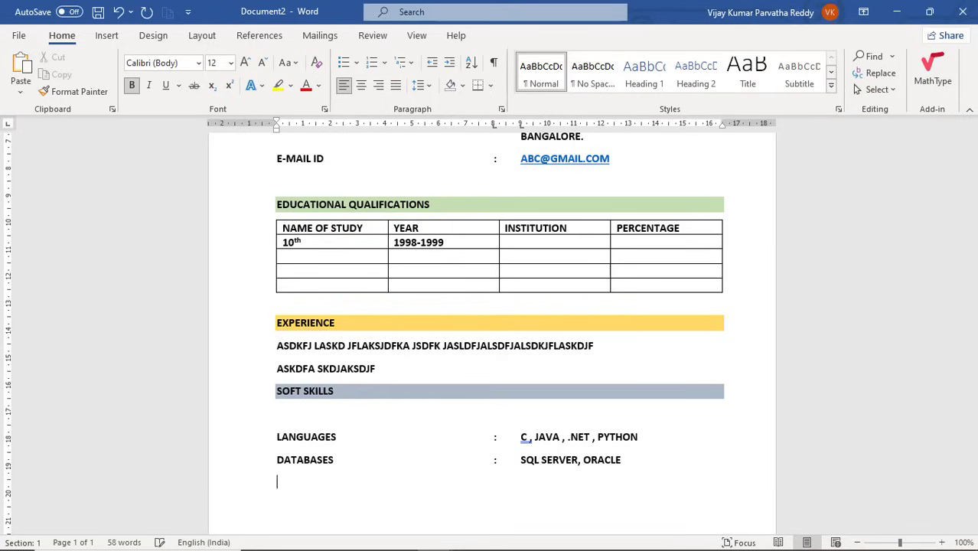
{"action": "type", "text": "OFFICE TOOLS"}
{"action": "key", "text": "Tab"}
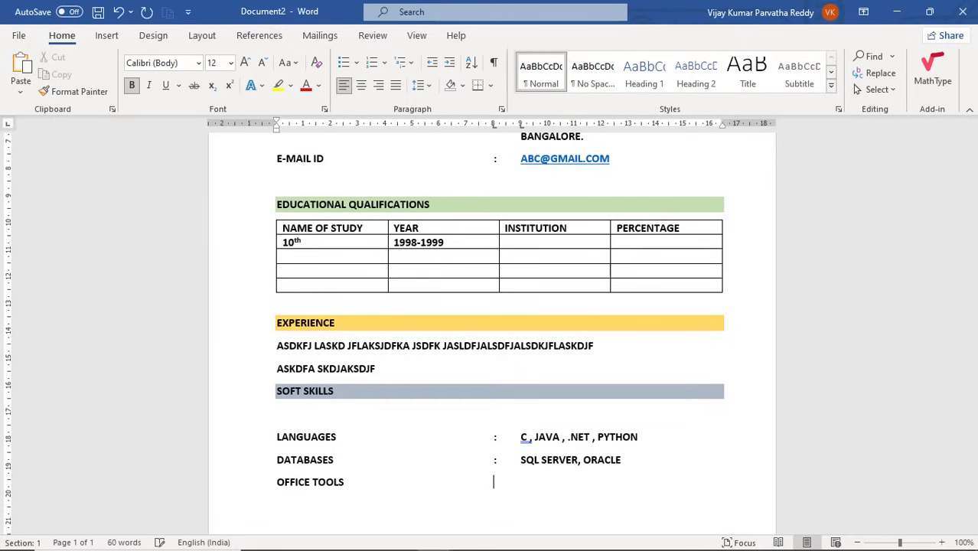
{"action": "type", "text": "MS-OFFICE"}
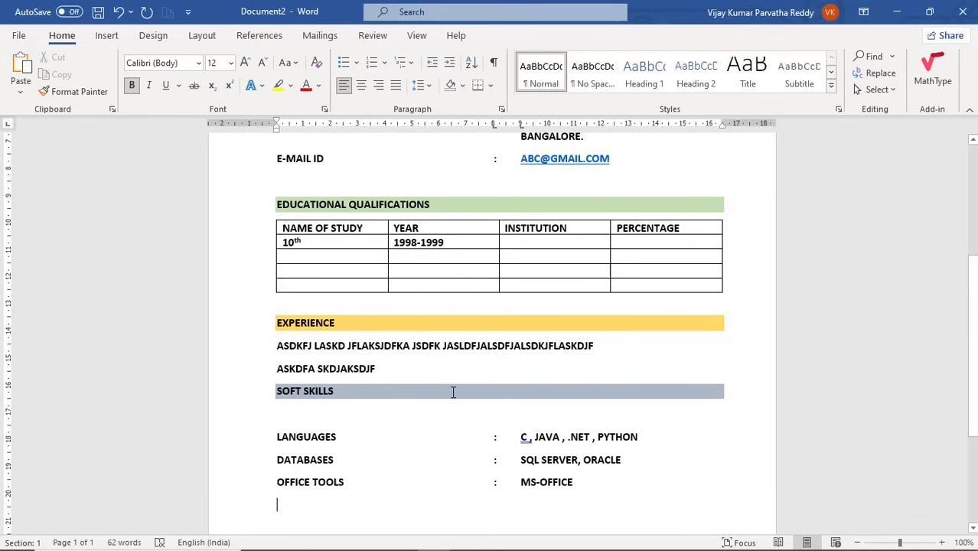
Add a blank line after OFFICE TOOLS and scroll up to the RESUME title.
{"action": "scroll", "coordinate": [453, 392], "scroll_direction": "down", "scroll_amount": 4}
{"action": "scroll", "coordinate": [459, 324], "scroll_direction": "up", "scroll_amount": 2}
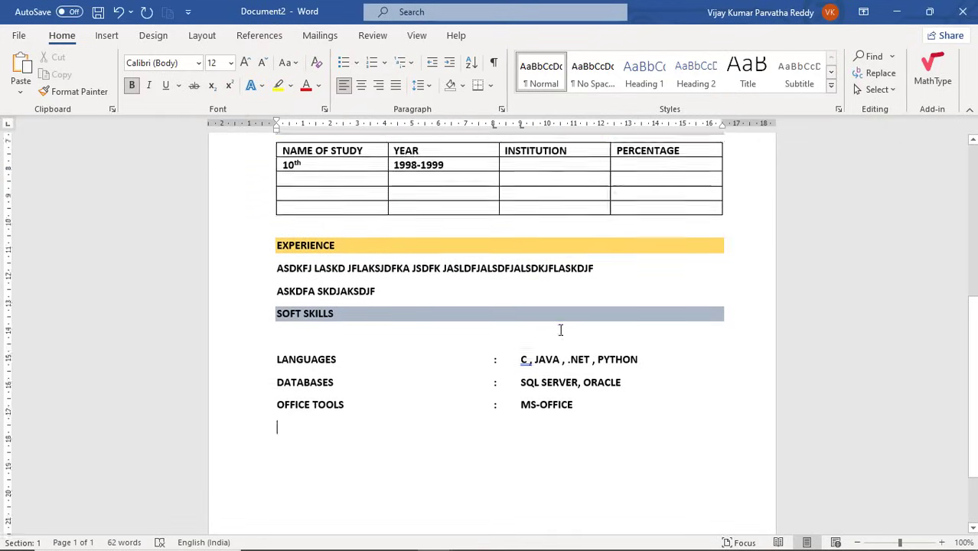
{"action": "scroll", "coordinate": [560, 330], "scroll_direction": "up", "scroll_amount": 8}
{"action": "scroll", "coordinate": [560, 330], "scroll_direction": "down", "scroll_amount": 10}
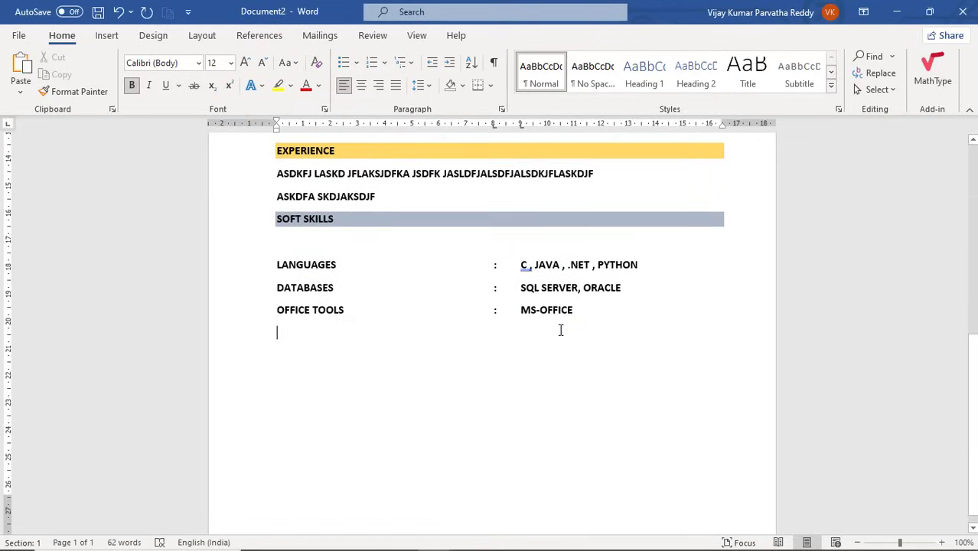
{"action": "scroll", "coordinate": [560, 330], "scroll_direction": "down", "scroll_amount": 1}
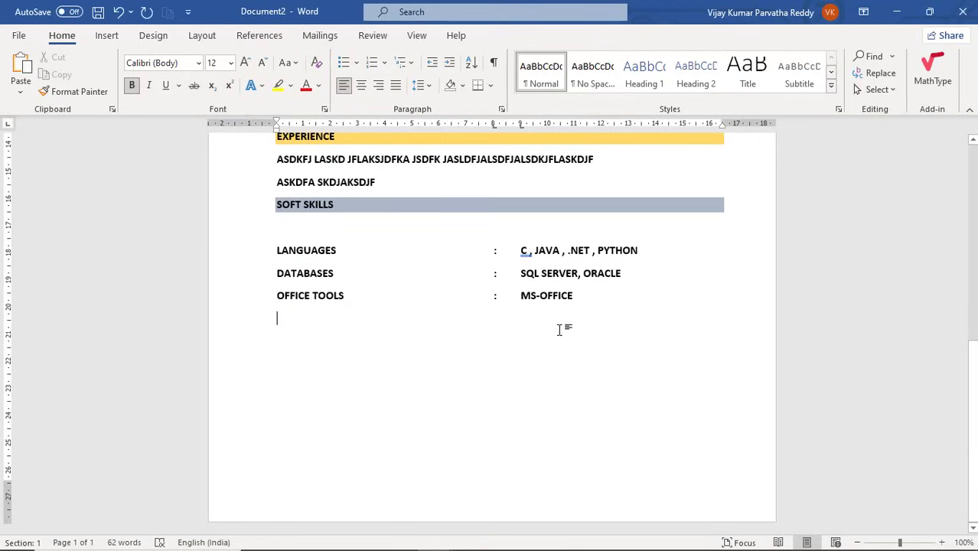
{"action": "key", "text": "Return"}
{"action": "key", "text": "Return"}
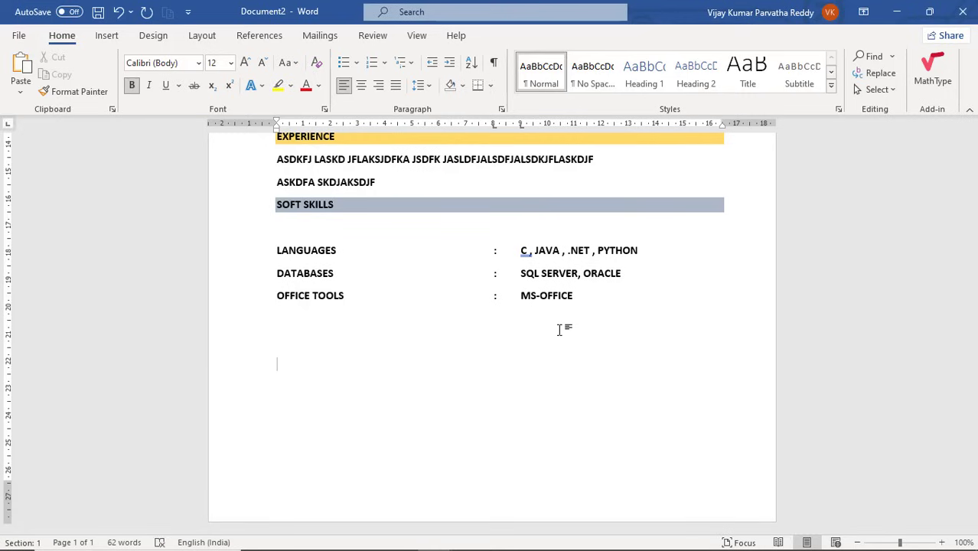
{"action": "scroll", "coordinate": [558, 329], "scroll_direction": "up", "scroll_amount": 10}
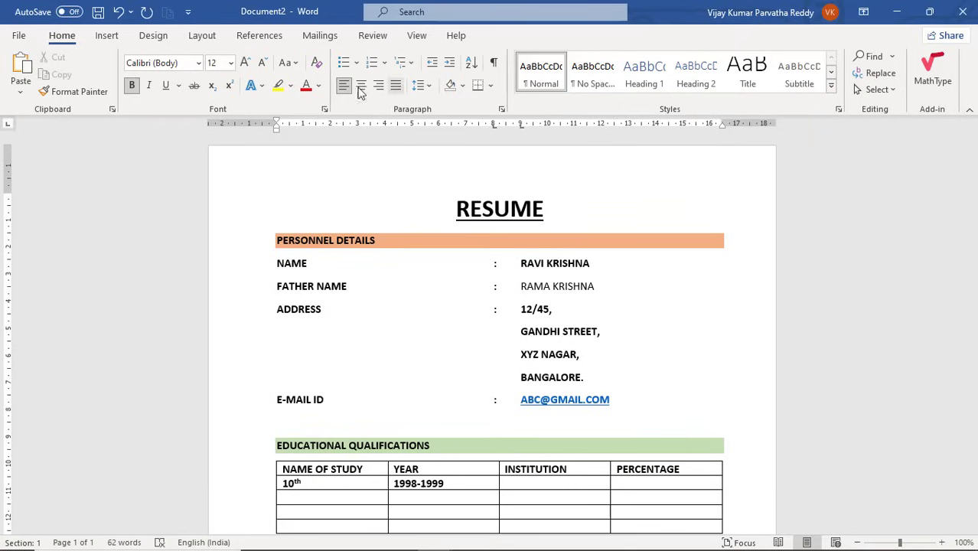
Draw a rectangle left of the RESUME title and give it the white outlined shape style.
{"action": "left_click", "coordinate": [108, 35]}
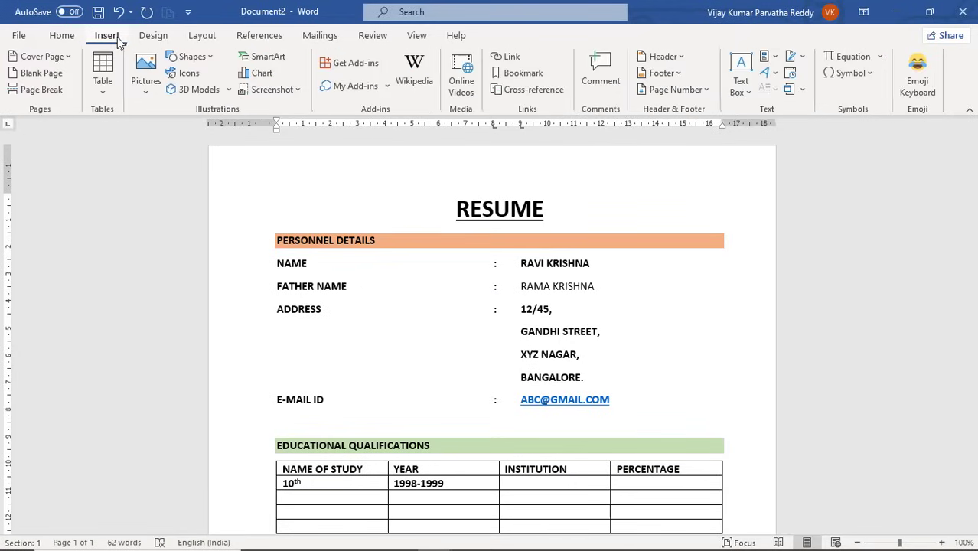
{"action": "left_click", "coordinate": [209, 60]}
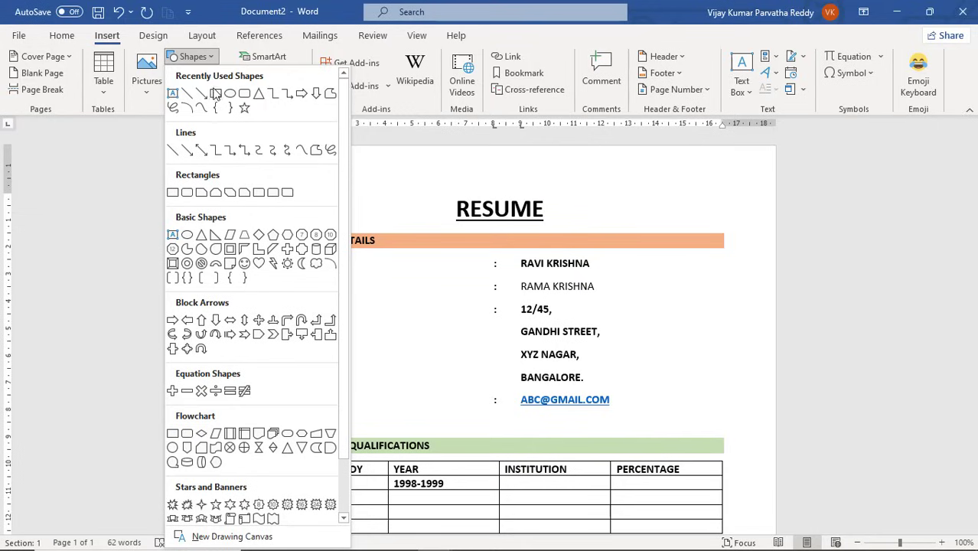
{"action": "left_click", "coordinate": [173, 193]}
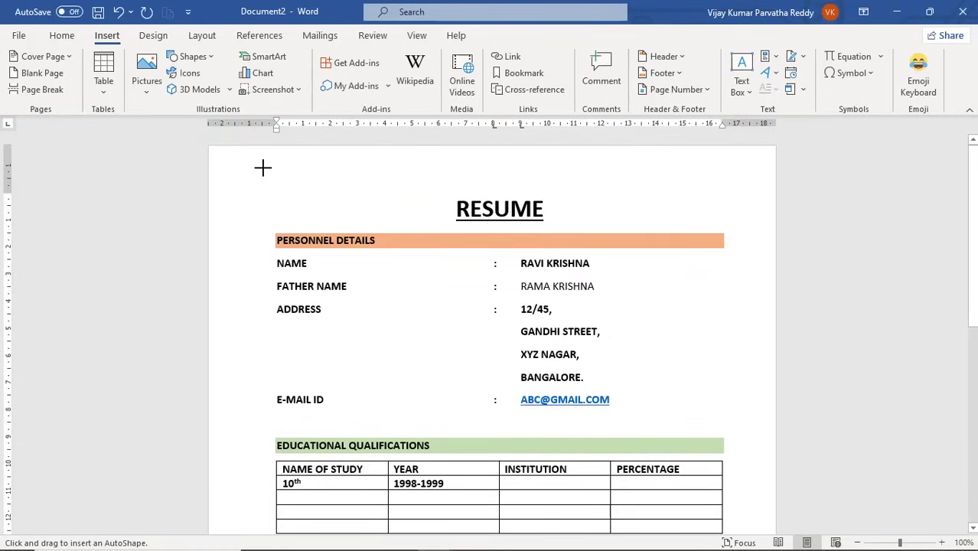
{"action": "left_click_drag", "start_coordinate": [263, 167], "coordinate": [323, 245]}
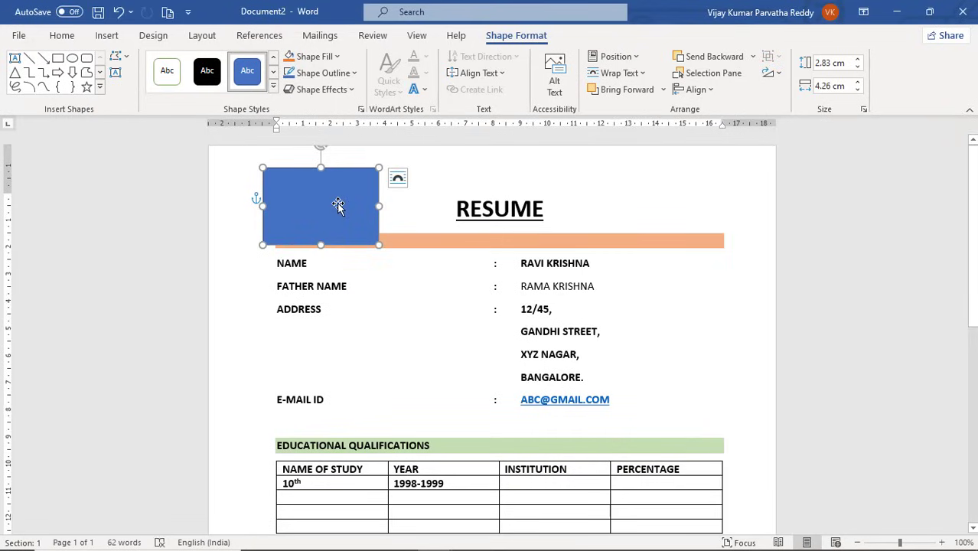
{"action": "left_click_drag", "start_coordinate": [337, 203], "coordinate": [347, 190]}
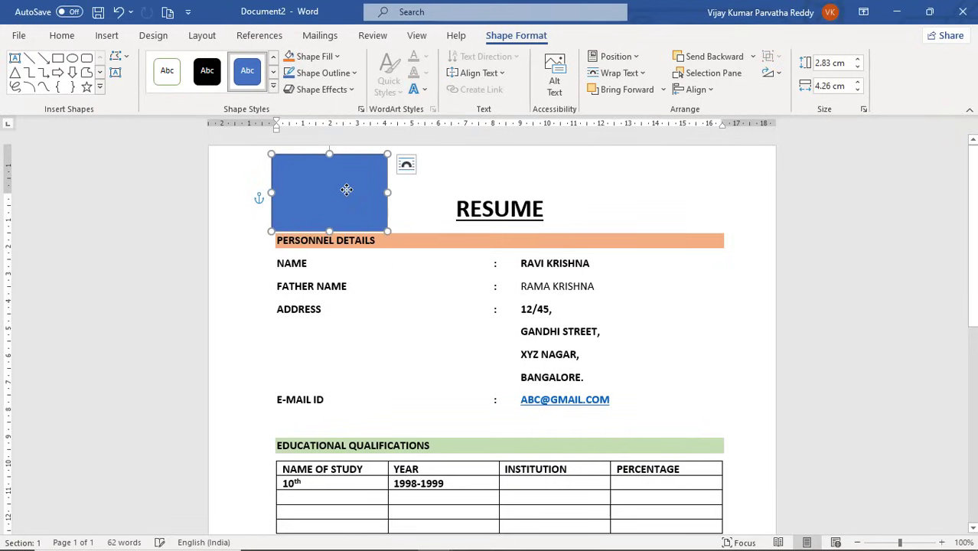
{"action": "left_click", "coordinate": [176, 74]}
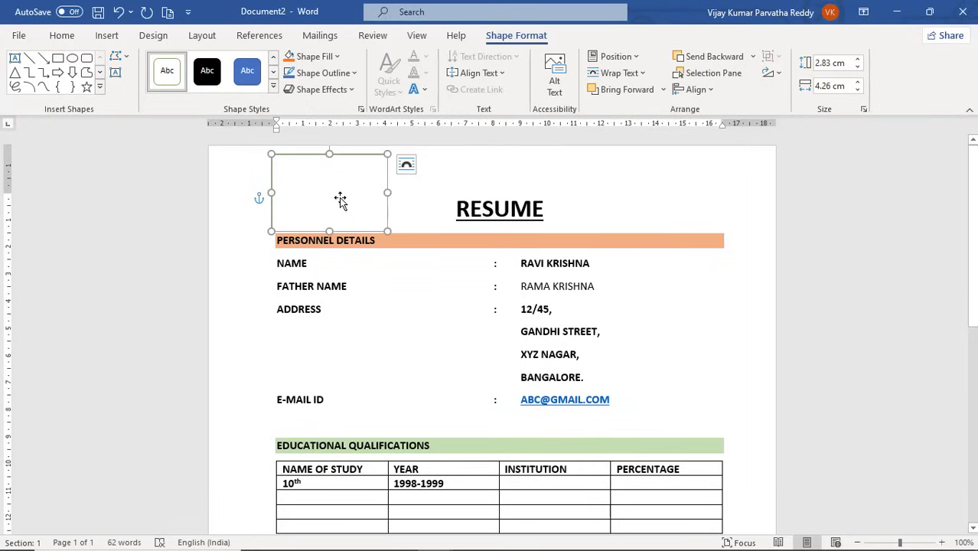
Choose Insert > Pictures > This Device to add a picture from this computer.
{"action": "right_click", "coordinate": [340, 199]}
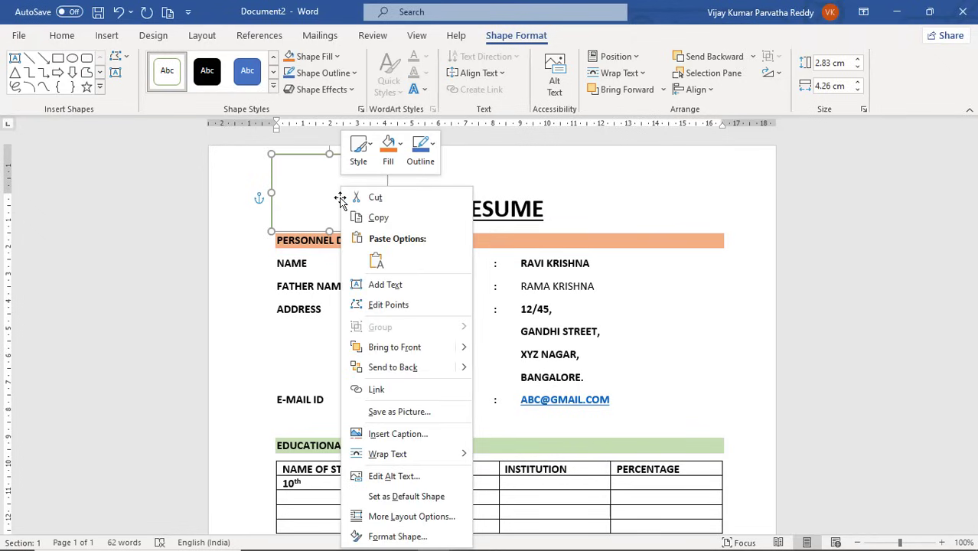
{"action": "left_click", "coordinate": [318, 196]}
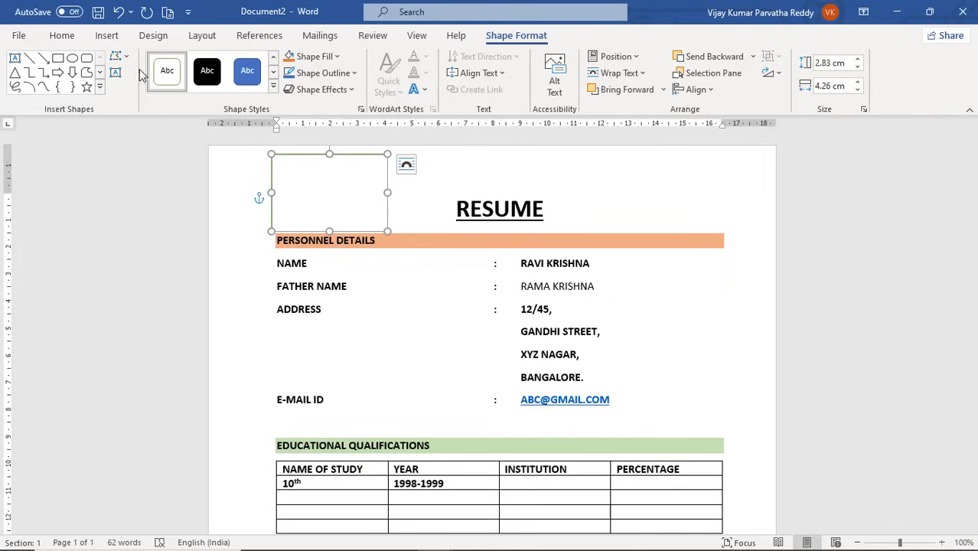
{"action": "left_click", "coordinate": [111, 37]}
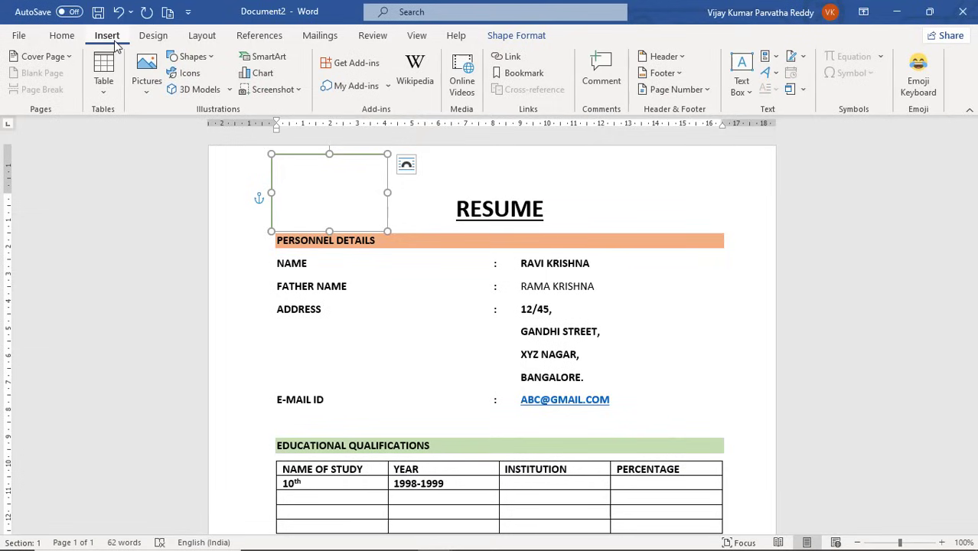
{"action": "left_click", "coordinate": [151, 93]}
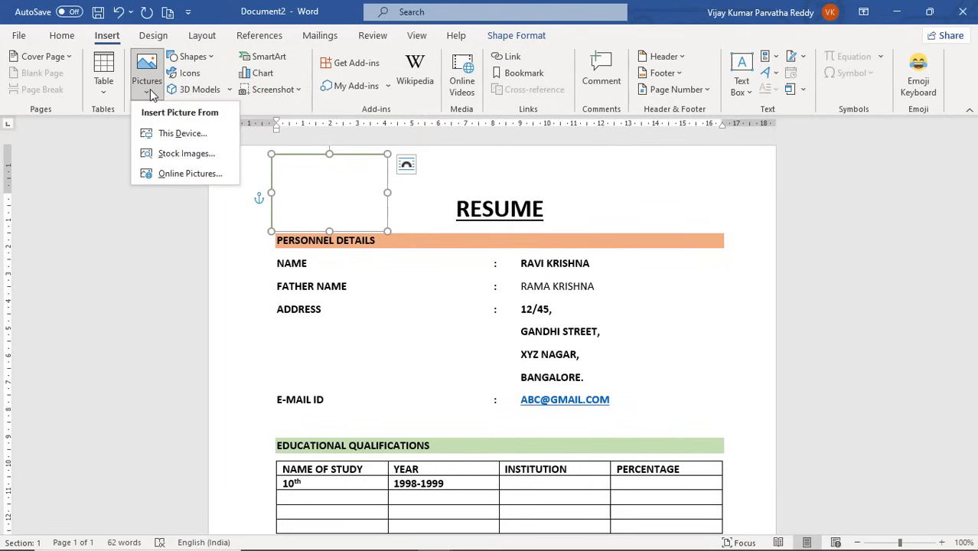
{"action": "left_click", "coordinate": [184, 155]}
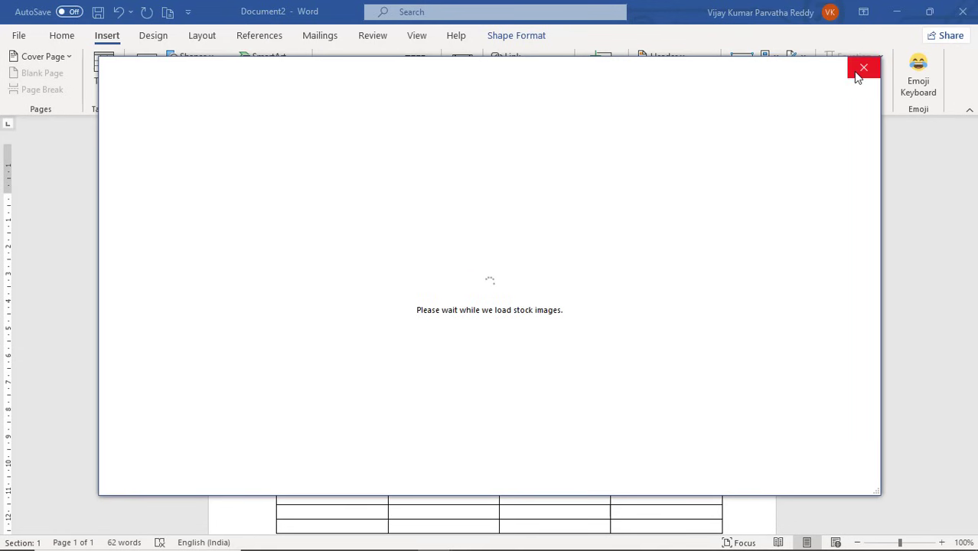
{"action": "left_click", "coordinate": [859, 77]}
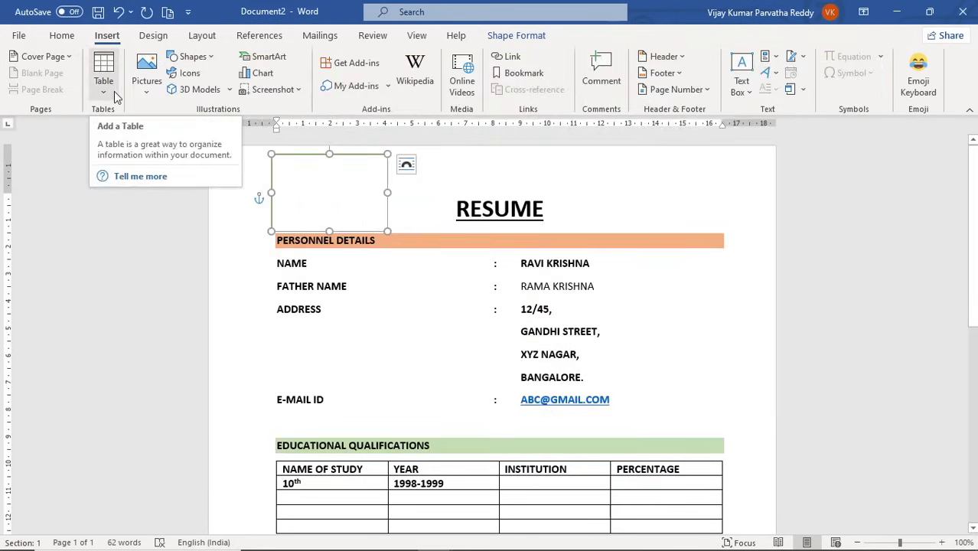
{"action": "left_click", "coordinate": [148, 95]}
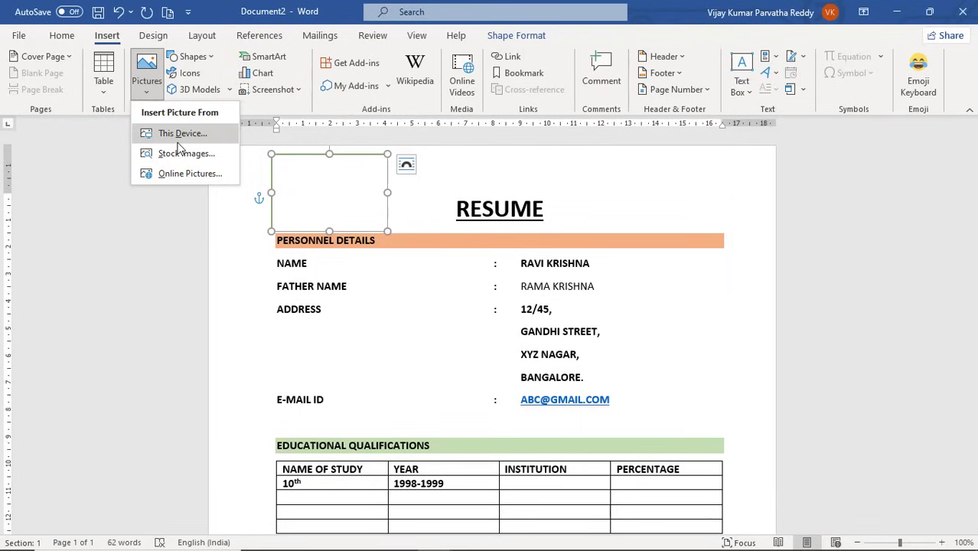
{"action": "left_click", "coordinate": [178, 141]}
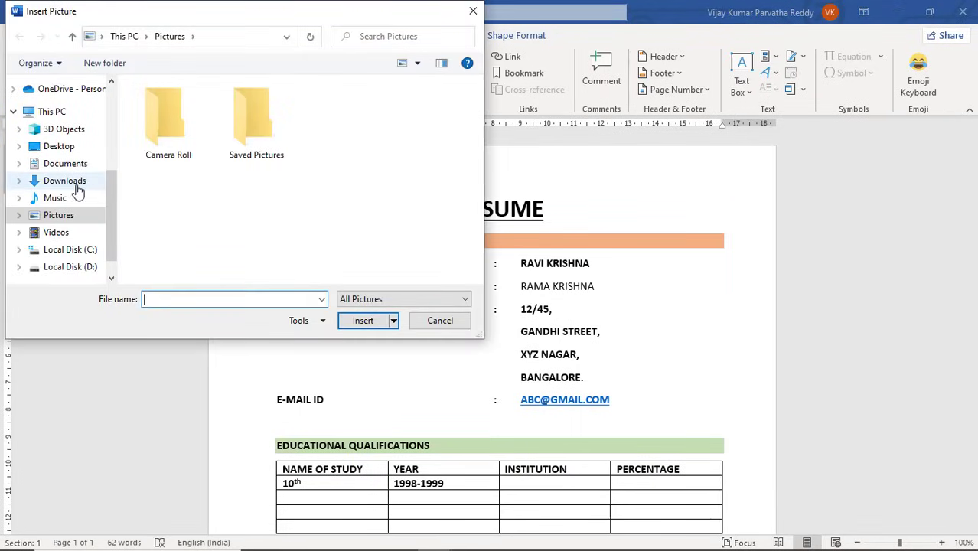
Browse to the images folder on Local Disk (C:) and insert the flower picture.
{"action": "left_click", "coordinate": [72, 218]}
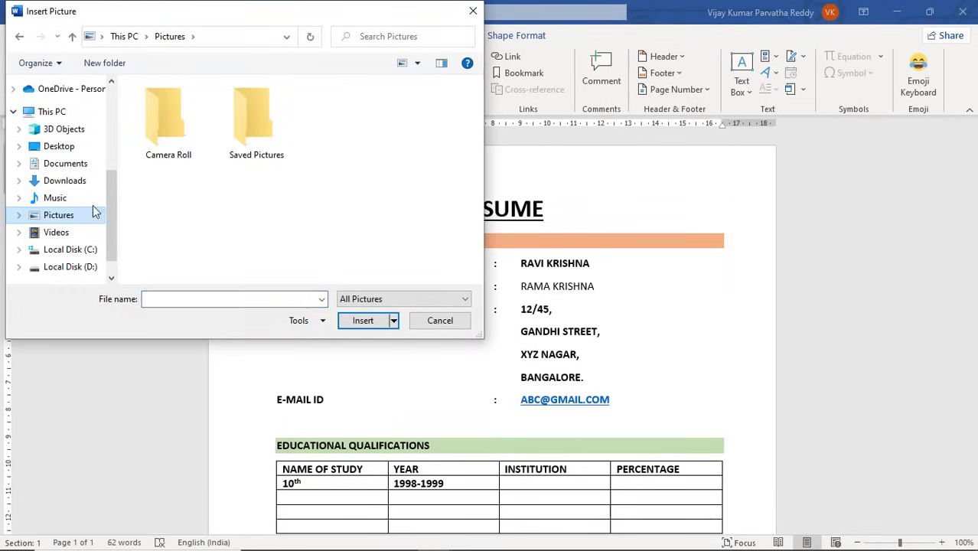
{"action": "double_click", "coordinate": [233, 150]}
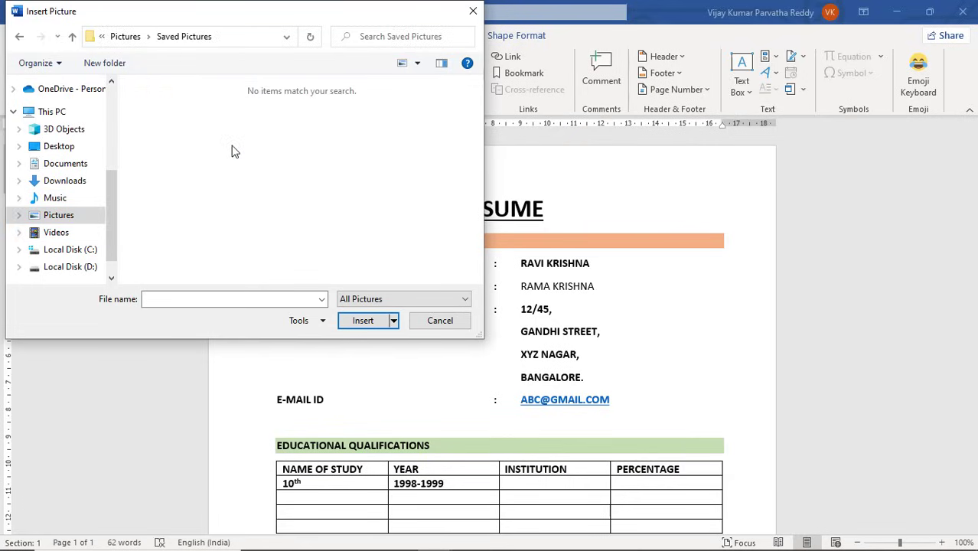
{"action": "left_click", "coordinate": [123, 37]}
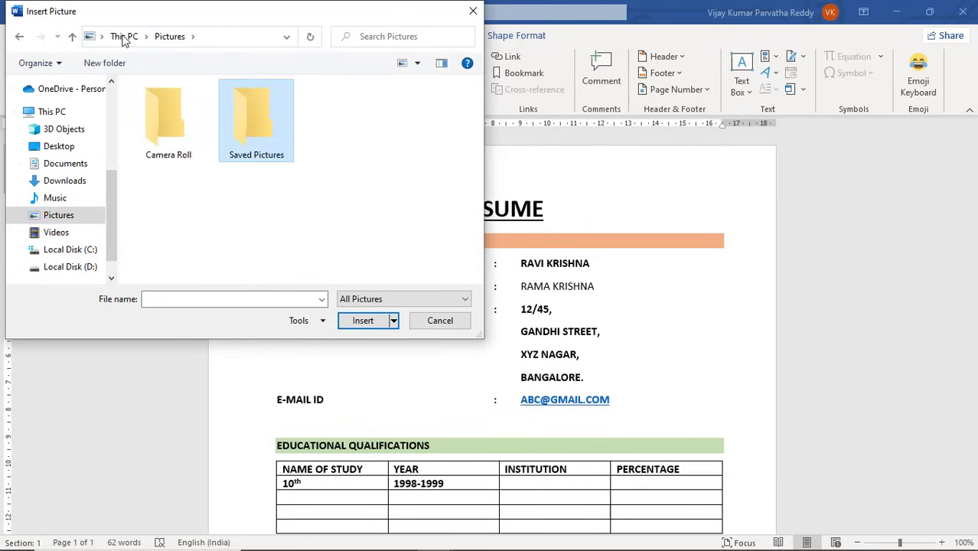
{"action": "double_click", "coordinate": [170, 119]}
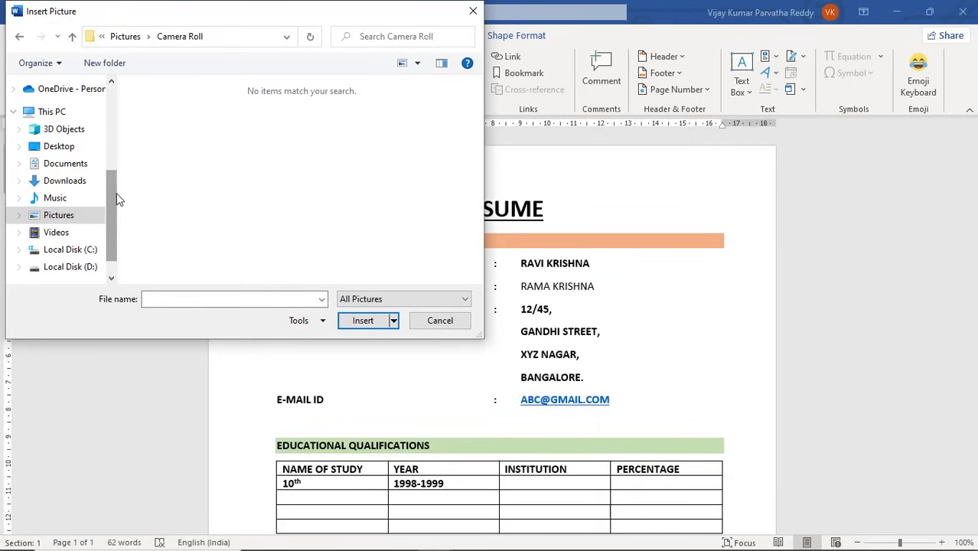
{"action": "scroll", "coordinate": [113, 197], "scroll_direction": "down", "scroll_amount": 1}
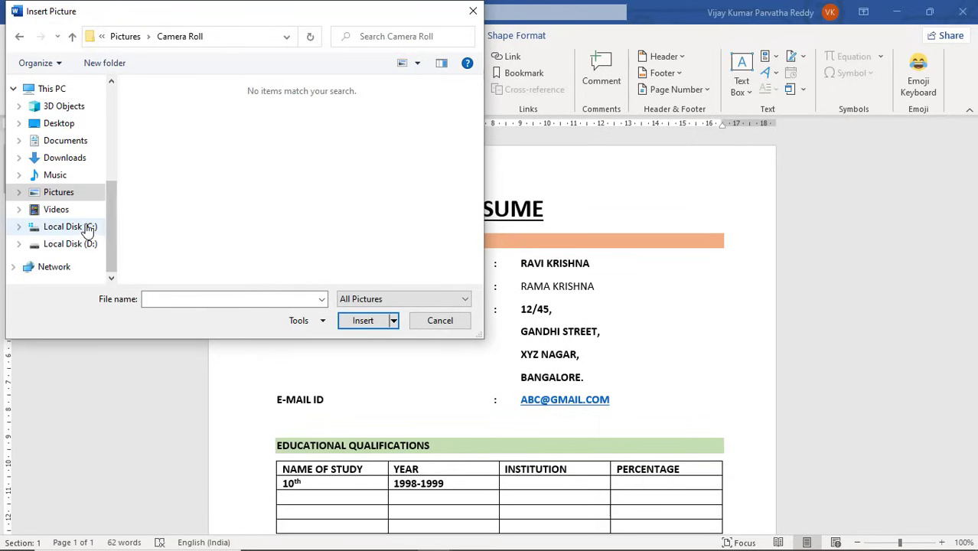
{"action": "left_click", "coordinate": [88, 229]}
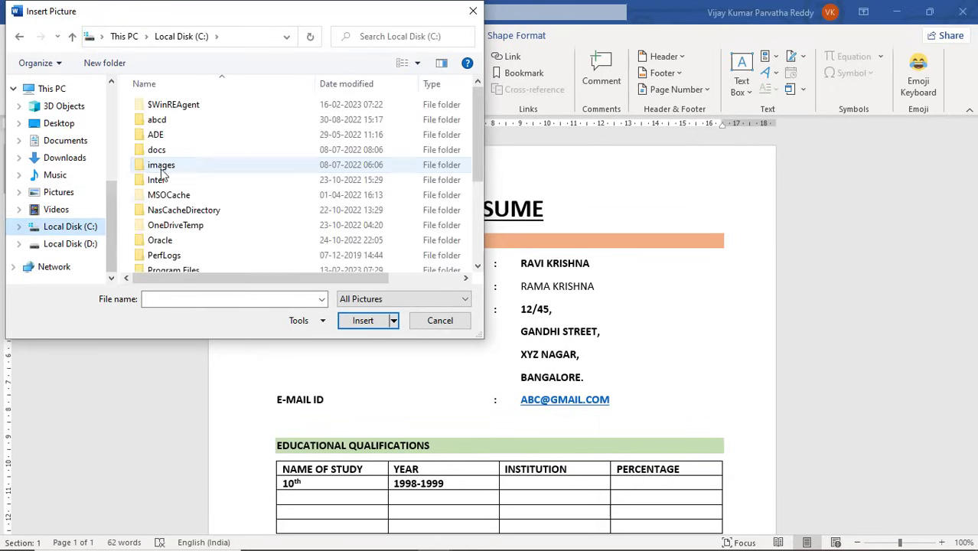
{"action": "left_click", "coordinate": [162, 169]}
{"action": "double_click", "coordinate": [162, 170]}
{"action": "double_click", "coordinate": [170, 127]}
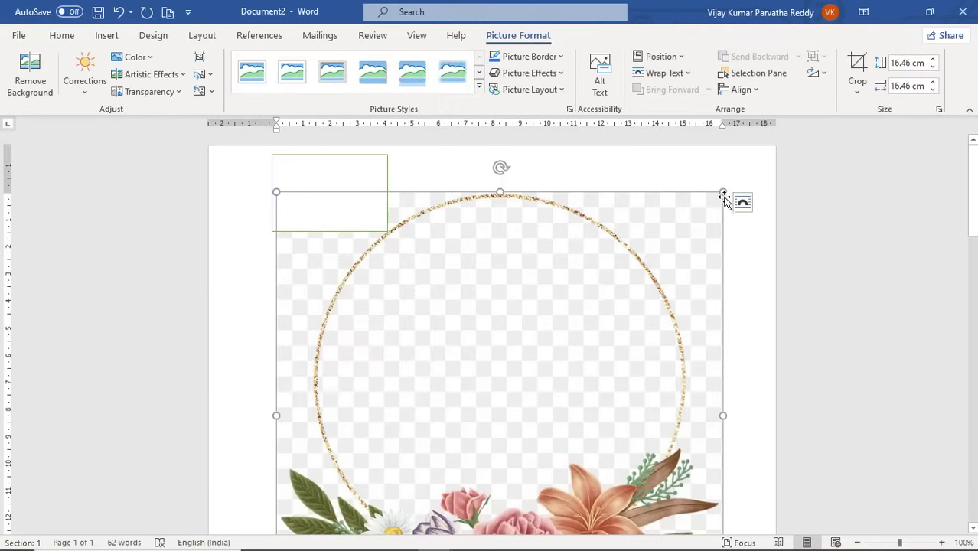
Shrink the floral picture to a small square using its corner handles.
{"action": "left_click_drag", "start_coordinate": [724, 193], "coordinate": [383, 321]}
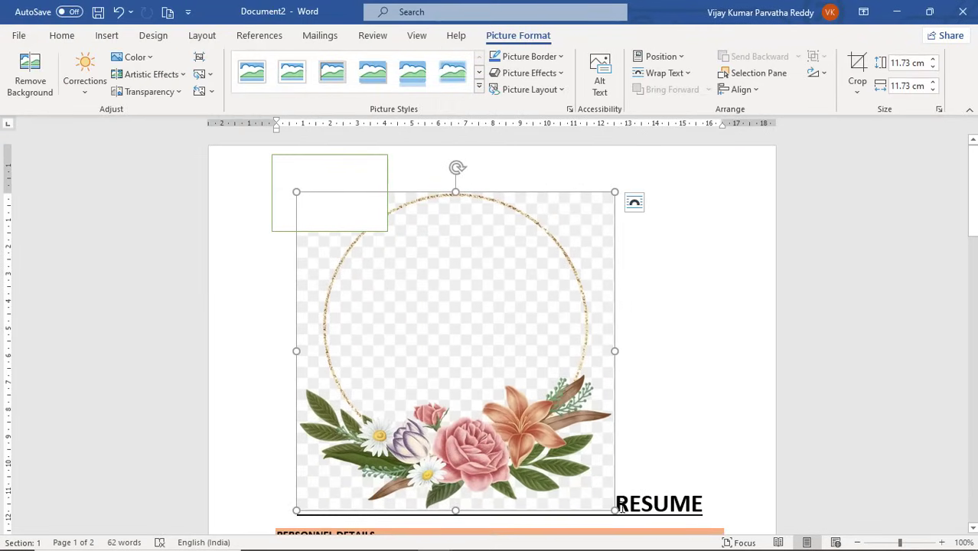
{"action": "left_click_drag", "start_coordinate": [611, 510], "coordinate": [405, 314]}
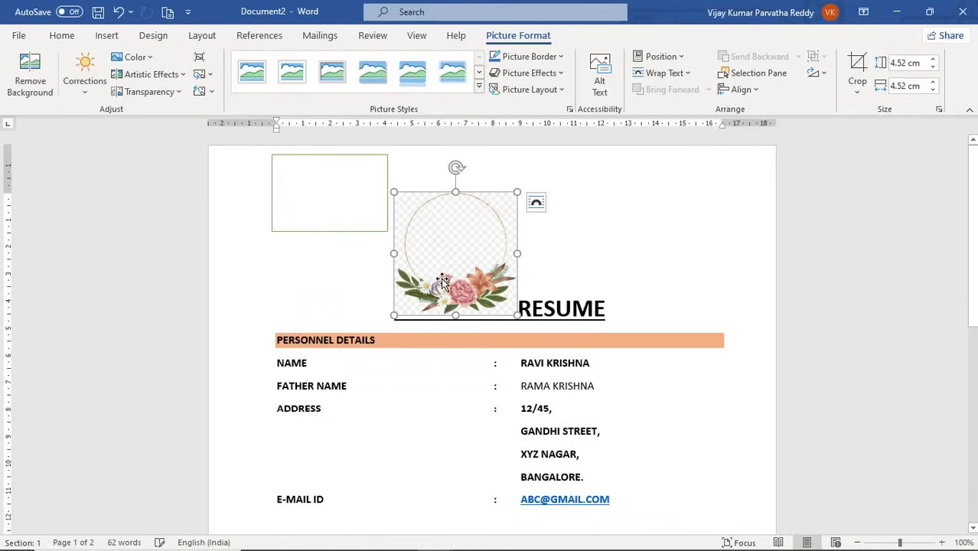
{"action": "left_click", "coordinate": [375, 269]}
{"action": "left_click_drag", "start_coordinate": [331, 253], "coordinate": [334, 252]}
{"action": "left_click_drag", "start_coordinate": [451, 243], "coordinate": [414, 255]}
Let text wrap around the picture and move it into the page's top-left corner.
{"action": "left_click", "coordinate": [681, 57]}
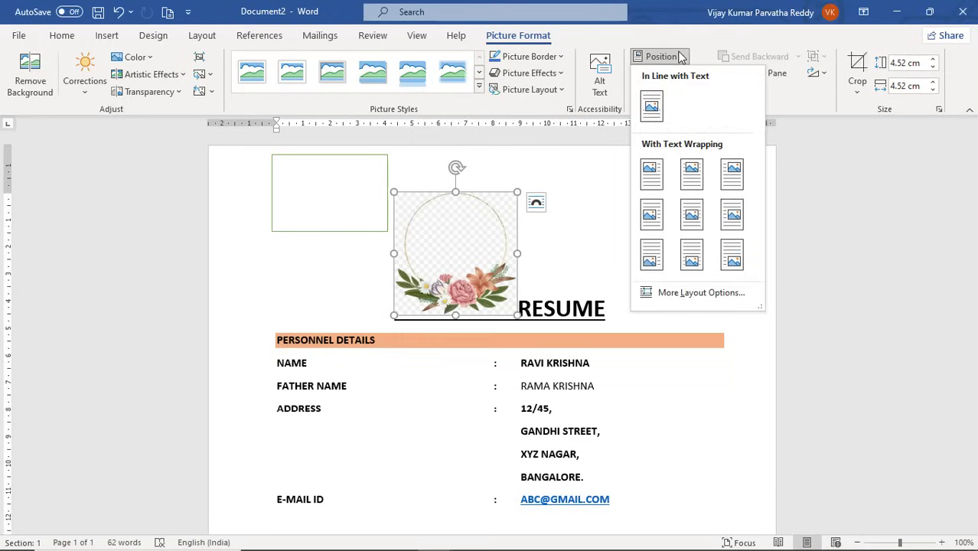
{"action": "left_click", "coordinate": [649, 185]}
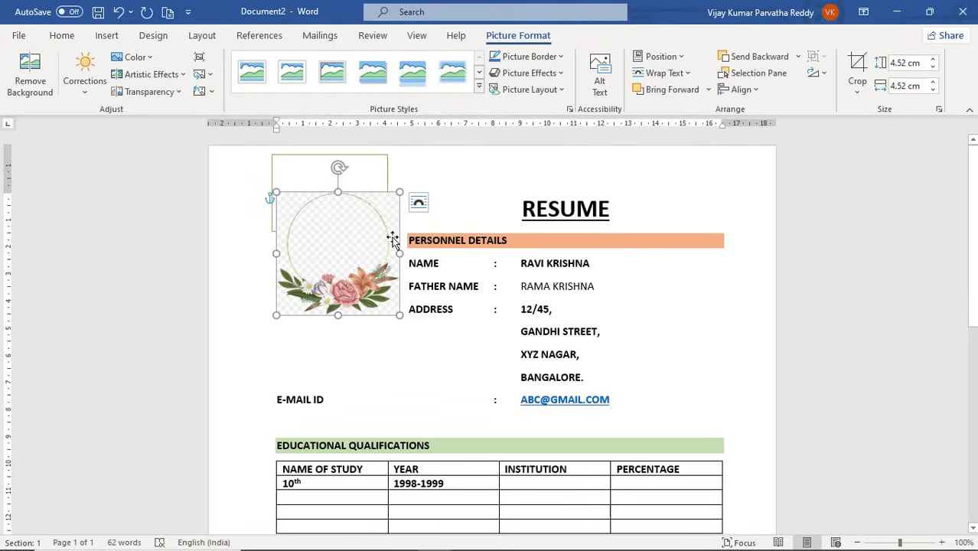
{"action": "left_click_drag", "start_coordinate": [381, 239], "coordinate": [377, 182]}
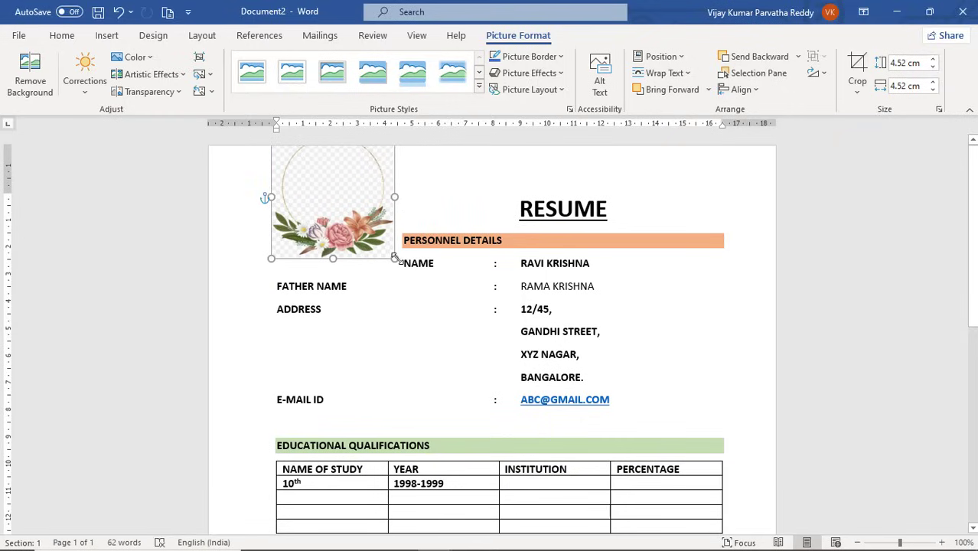
{"action": "left_click_drag", "start_coordinate": [386, 242], "coordinate": [367, 231]}
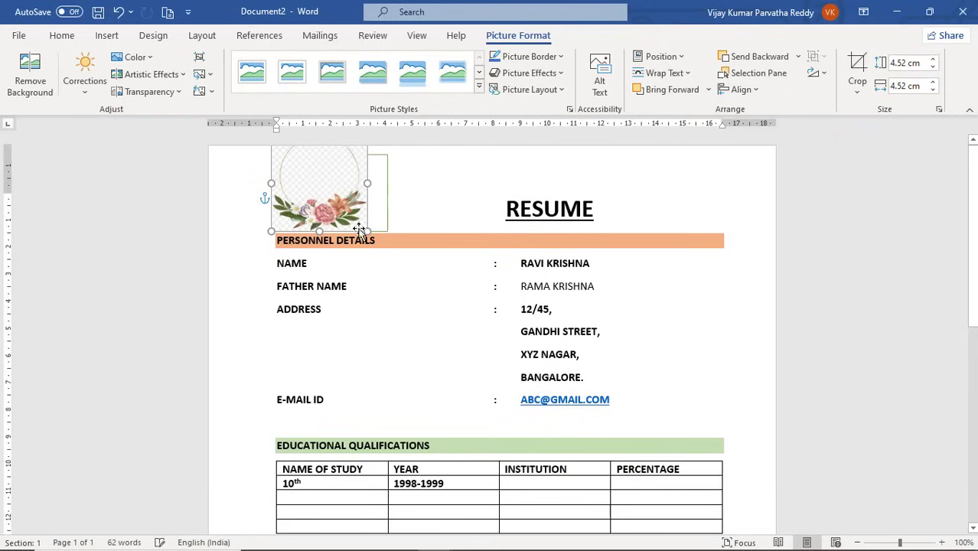
Left-align the RESUME title beside the flower and remove the underline from its leading spaces.
{"action": "left_click", "coordinate": [384, 219]}
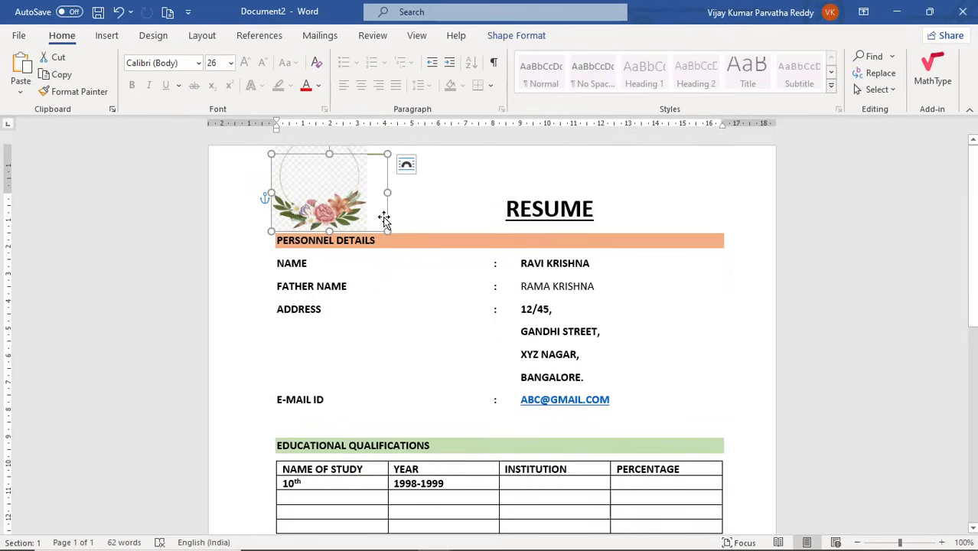
{"action": "left_click", "coordinate": [391, 210]}
{"action": "left_click", "coordinate": [344, 207]}
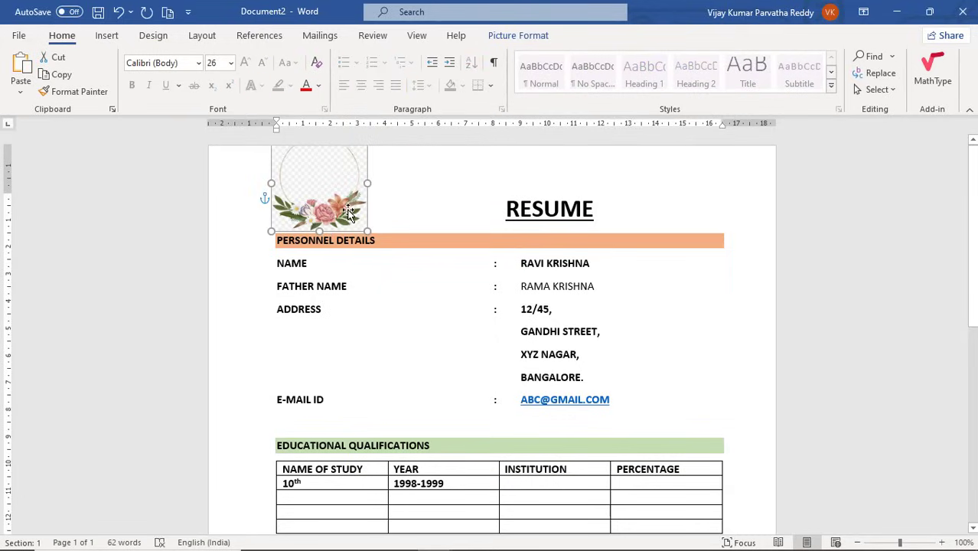
{"action": "left_click", "coordinate": [482, 211]}
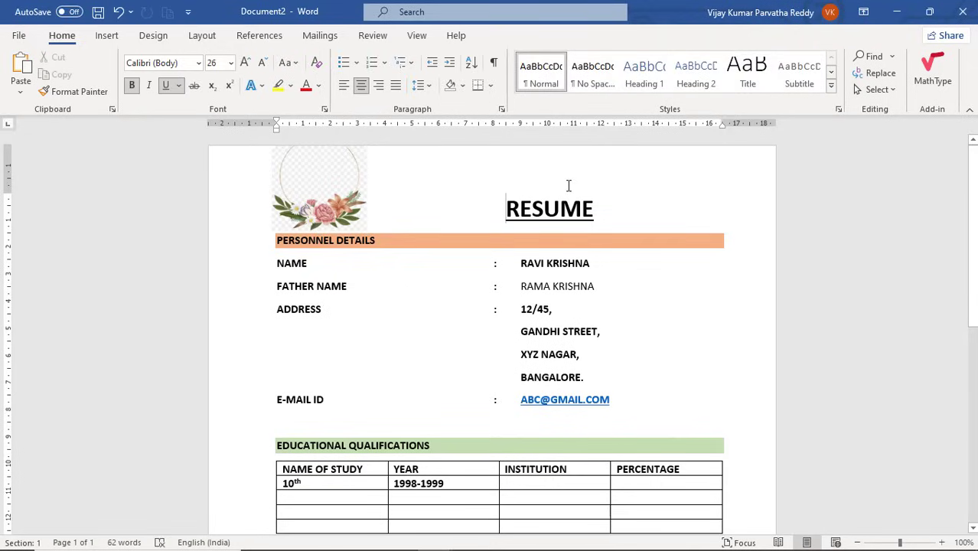
{"action": "key", "text": "ctrl+l"}
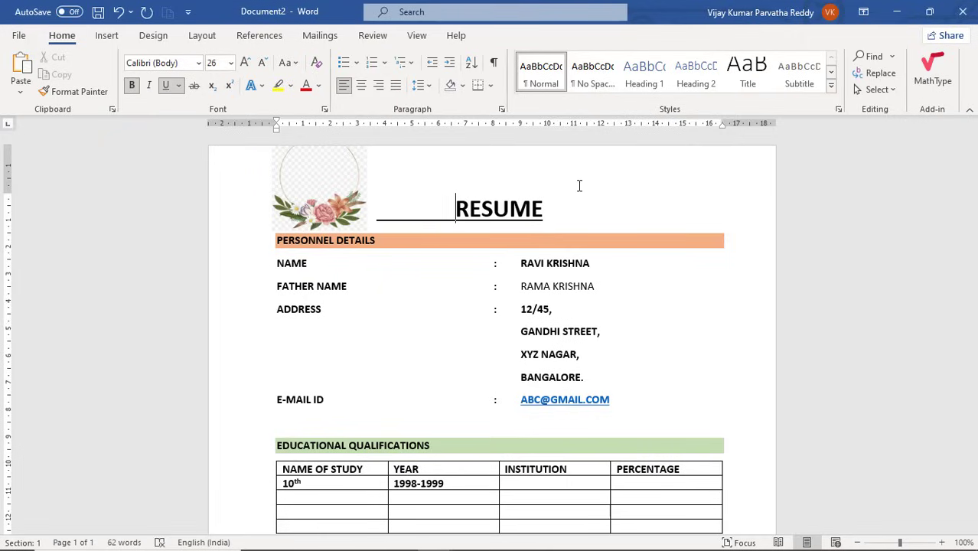
{"action": "key", "text": "shift+Home"}
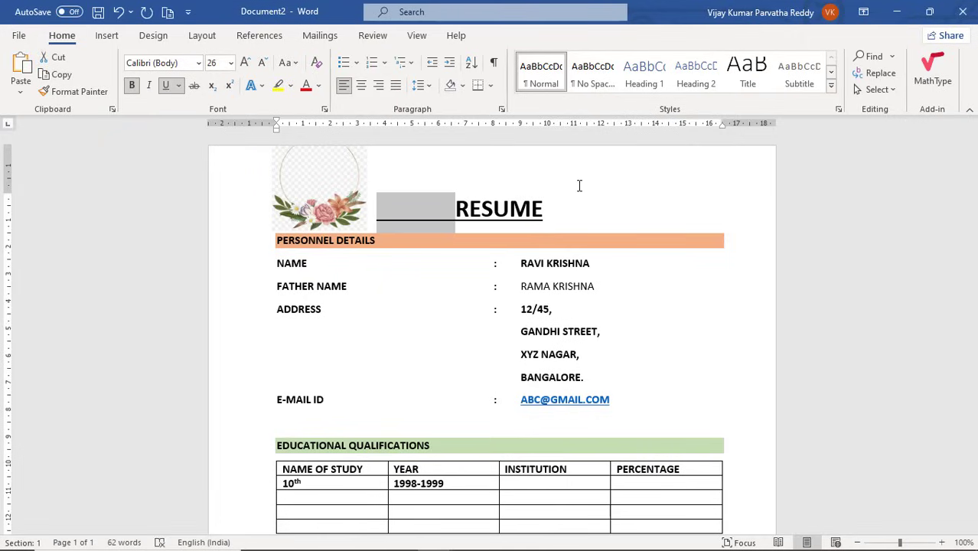
{"action": "key", "text": "ctrl+u"}
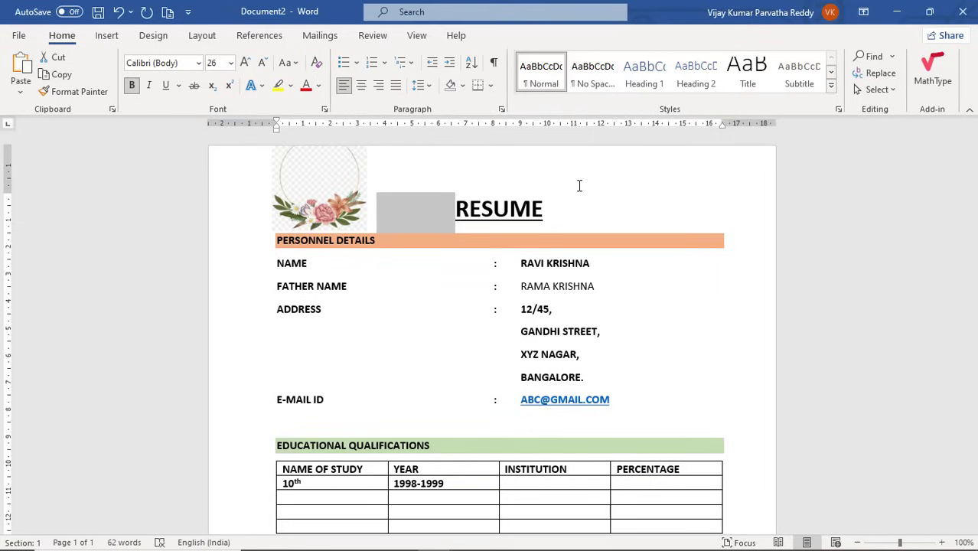
{"action": "left_click", "coordinate": [481, 208]}
Scroll down to the Soft Skills section and bring up the window switcher.
{"action": "scroll", "coordinate": [407, 206], "scroll_direction": "down", "scroll_amount": 1}
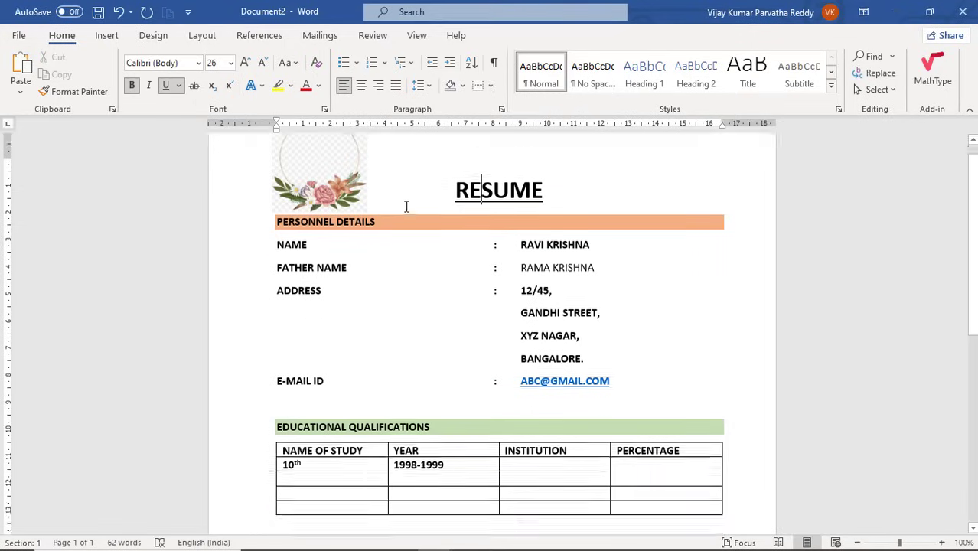
{"action": "scroll", "coordinate": [407, 206], "scroll_direction": "down", "scroll_amount": 3}
{"action": "scroll", "coordinate": [406, 206], "scroll_direction": "up", "scroll_amount": 4}
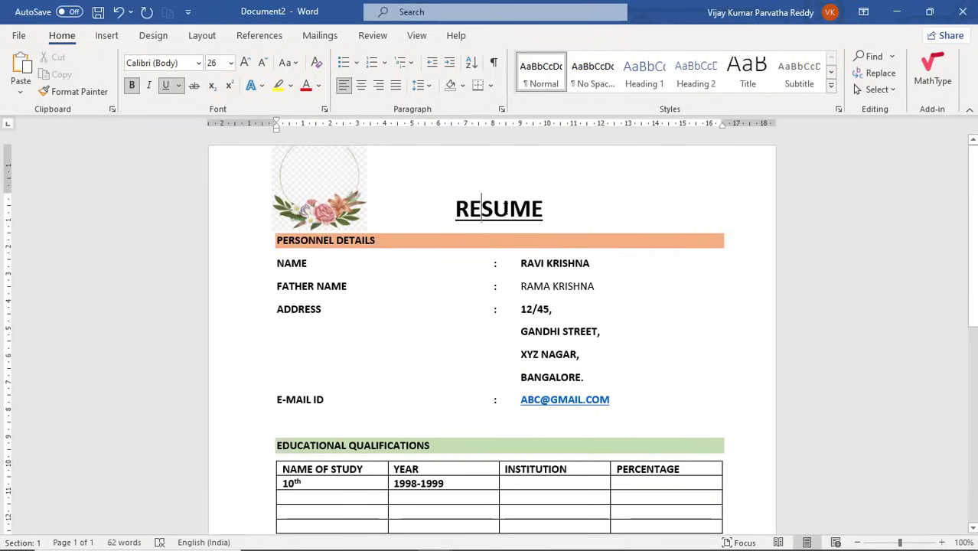
{"action": "scroll", "coordinate": [506, 208], "scroll_direction": "down", "scroll_amount": 8}
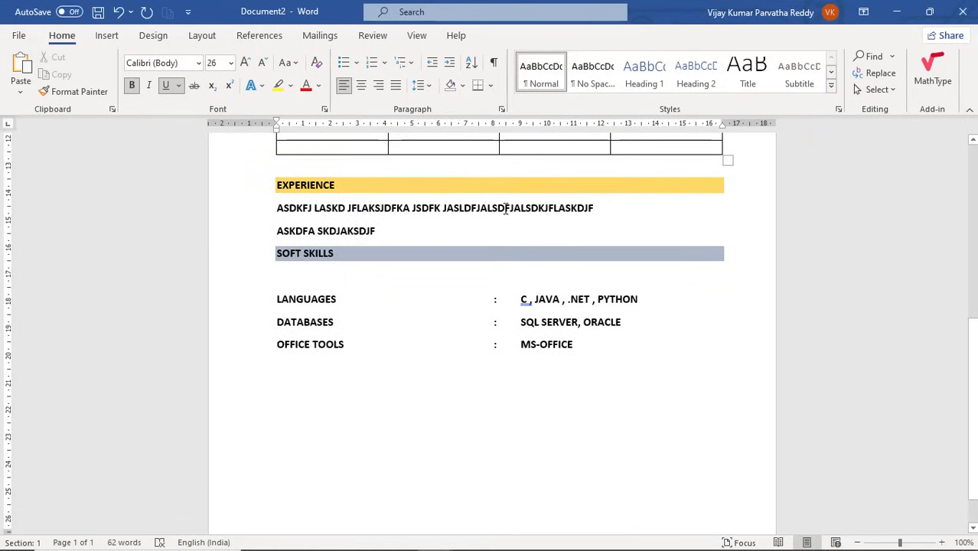
{"action": "scroll", "coordinate": [506, 208], "scroll_direction": "down", "scroll_amount": 2}
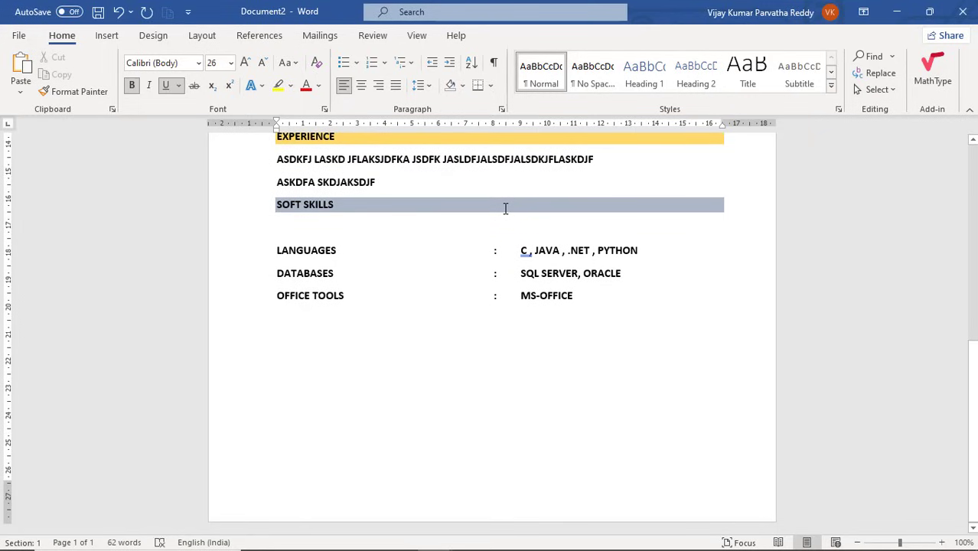
{"action": "key", "text": "alt+Tab"}
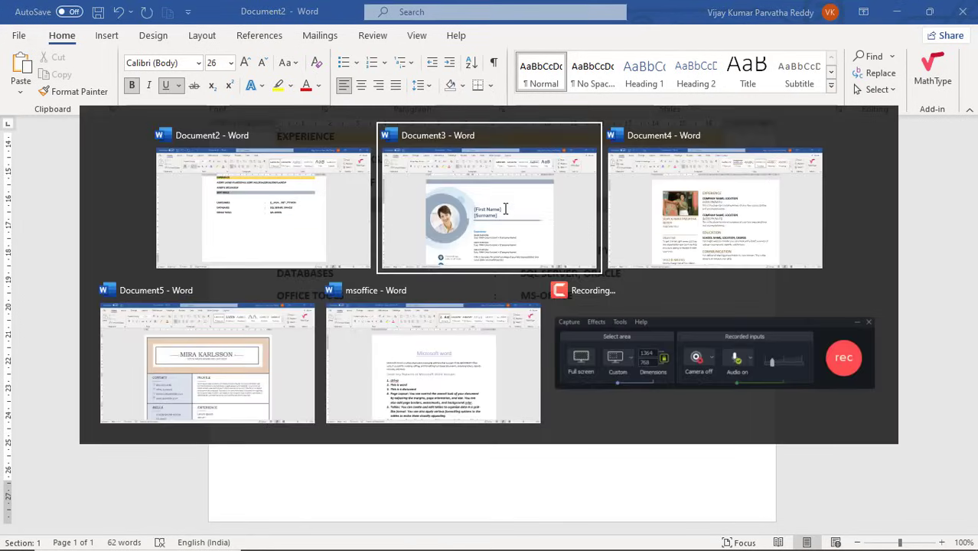
{"action": "key", "text": "alt+Tab"}
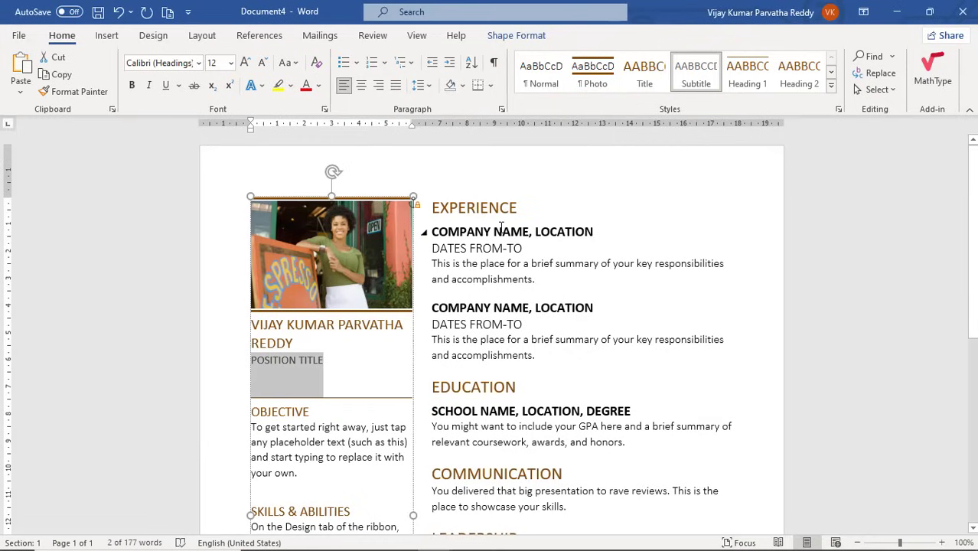
{"action": "left_click", "coordinate": [502, 229]}
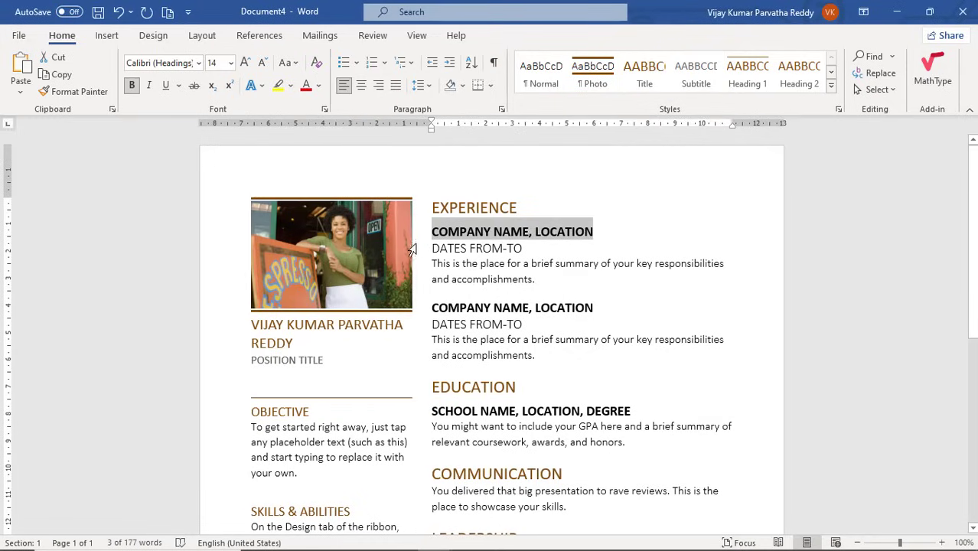
{"action": "left_click", "coordinate": [377, 326]}
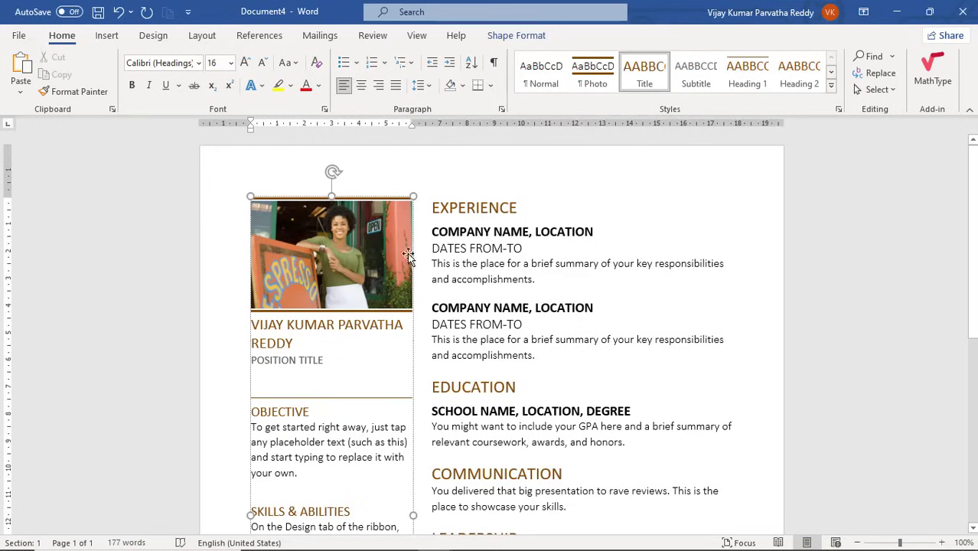
{"action": "scroll", "coordinate": [414, 457], "scroll_direction": "down", "scroll_amount": 2}
{"action": "scroll", "coordinate": [414, 457], "scroll_direction": "down", "scroll_amount": 7}
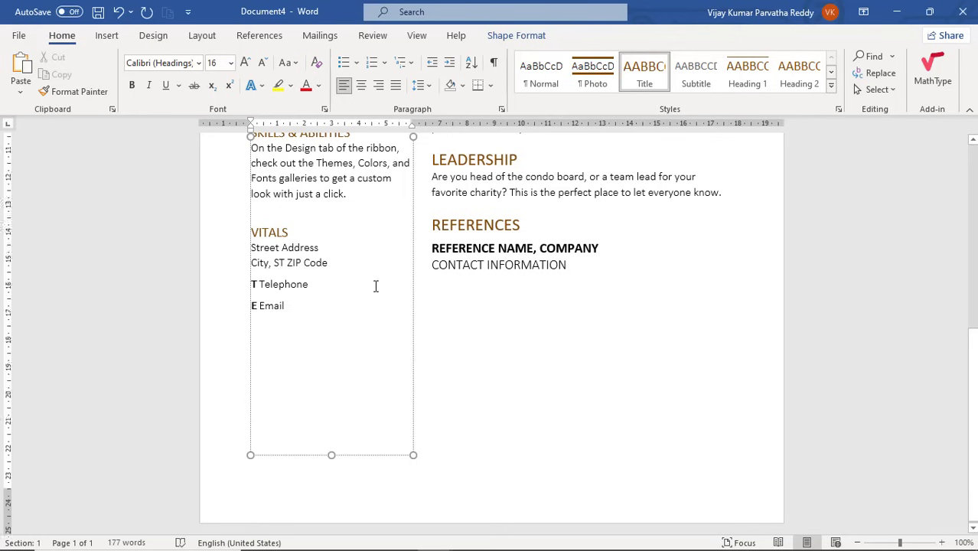
{"action": "scroll", "coordinate": [376, 286], "scroll_direction": "up", "scroll_amount": 7}
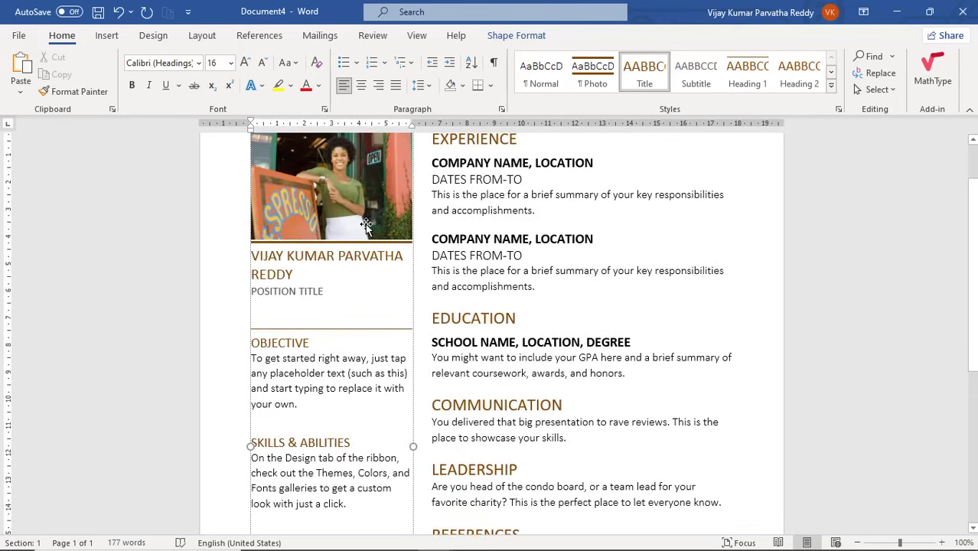
{"action": "left_click", "coordinate": [365, 225]}
{"action": "left_click", "coordinate": [350, 273]}
{"action": "left_click", "coordinate": [357, 340]}
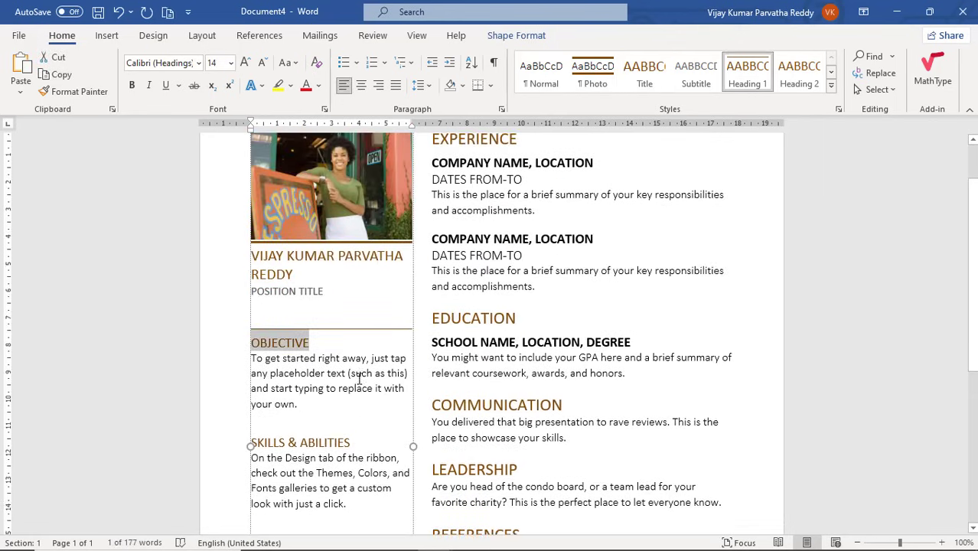
{"action": "left_click", "coordinate": [359, 380]}
{"action": "left_click", "coordinate": [351, 447]}
{"action": "left_click", "coordinate": [353, 473]}
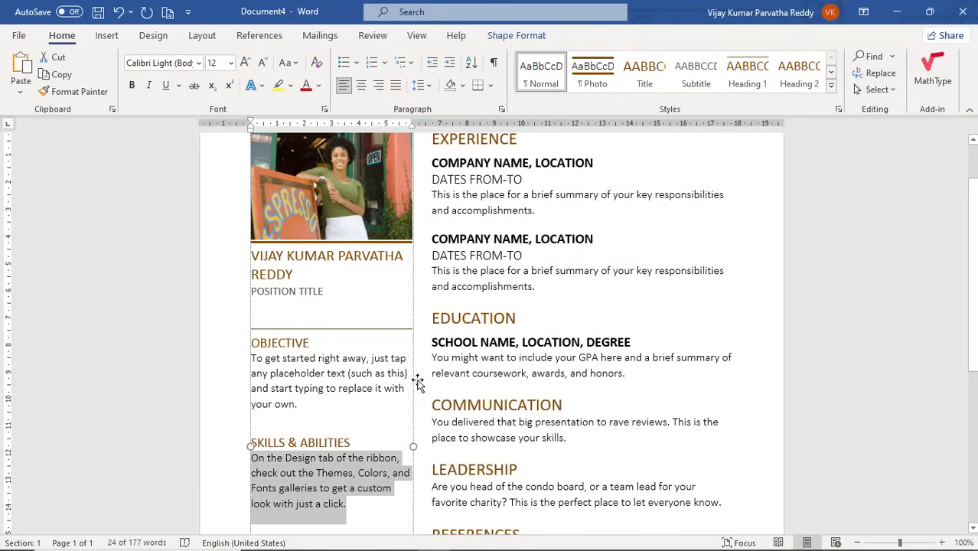
{"action": "left_click", "coordinate": [506, 298]}
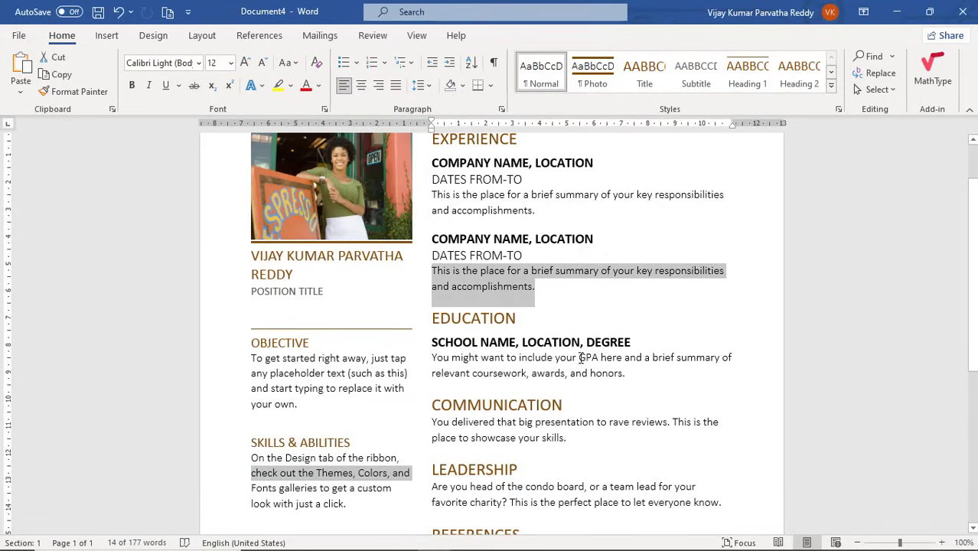
Back in the resume, add blank lines below the skills until page 2 begins.
{"action": "key", "text": "alt+Tab"}
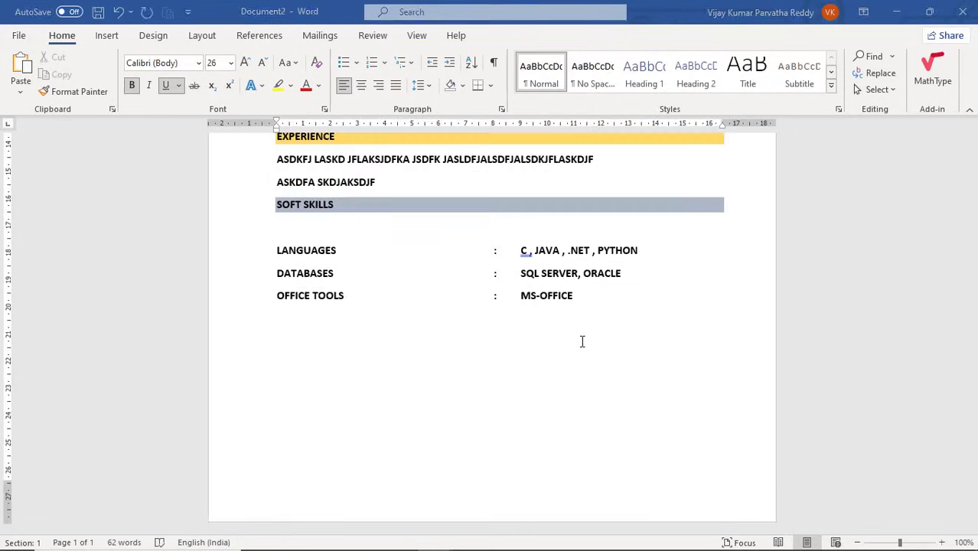
{"action": "left_click", "coordinate": [334, 397]}
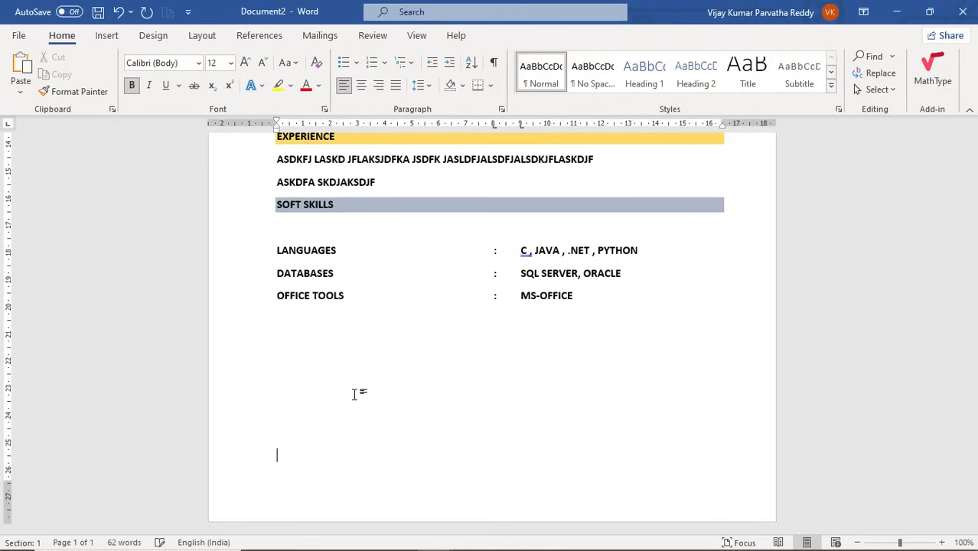
{"action": "key", "text": "Return"}
{"action": "key", "text": "Return"}
{"action": "key", "text": "Return"}
{"action": "key", "text": "Return"}
{"action": "key", "text": "Return"}
{"action": "key", "text": "Return"}
{"action": "key", "text": "Return"}
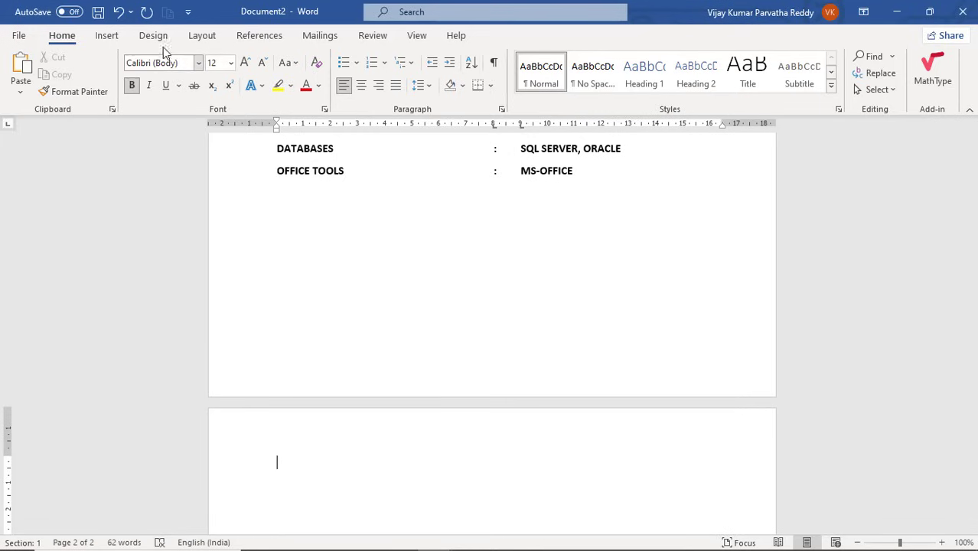
Draw a rectangle on page 2's left side and stretch it to 14.53 cm tall.
{"action": "left_click", "coordinate": [109, 37]}
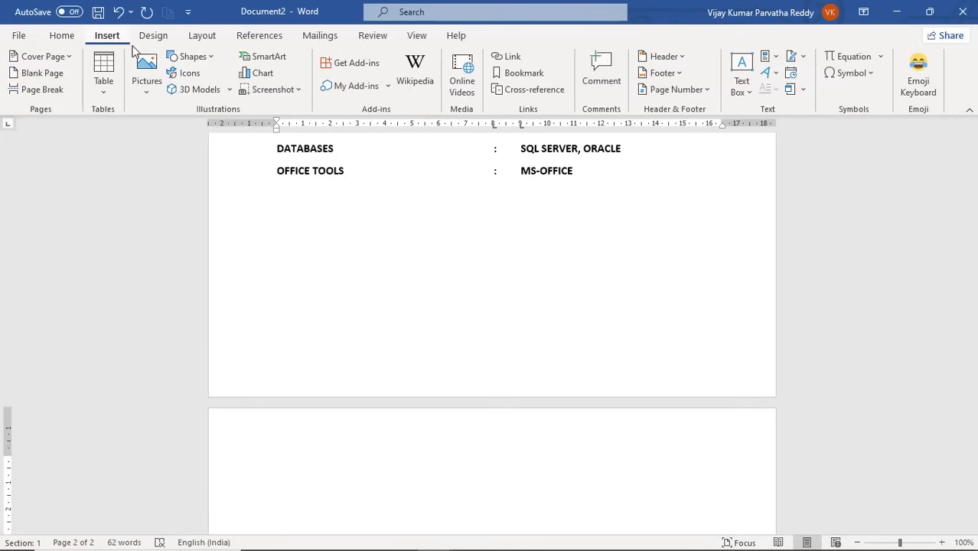
{"action": "left_click", "coordinate": [193, 57]}
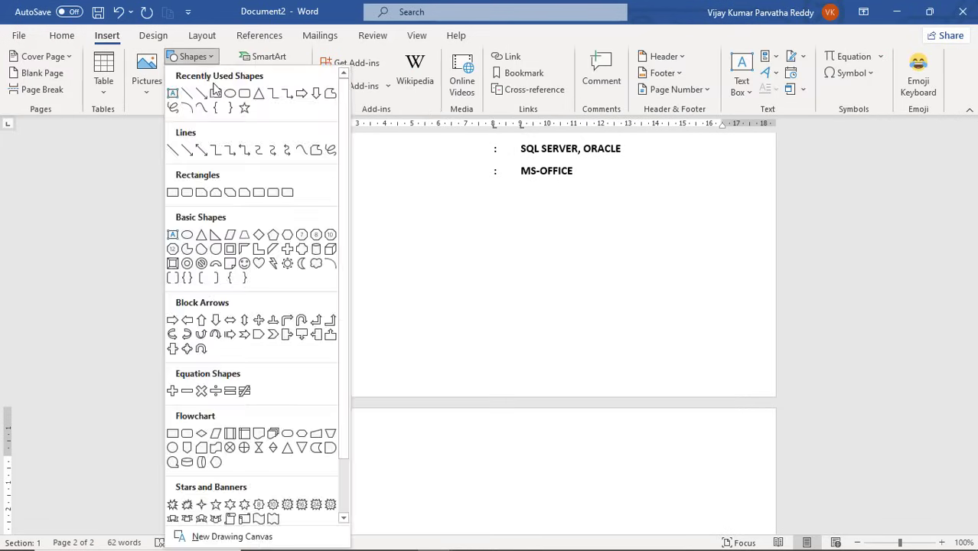
{"action": "left_click", "coordinate": [174, 193]}
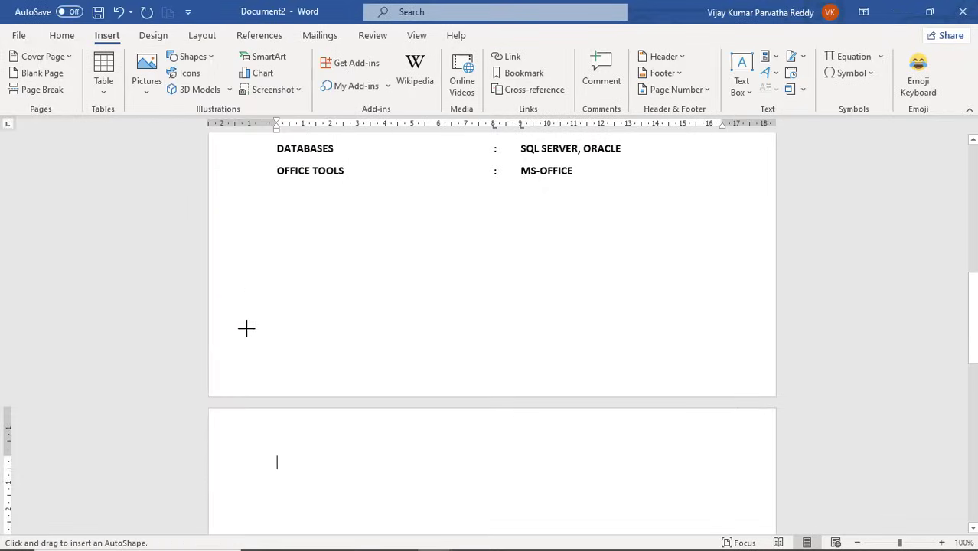
{"action": "mouse_move", "coordinate": [252, 444]}
{"action": "left_mouse_down"}
{"action": "mouse_move", "coordinate": [332, 544]}
{"action": "mouse_move", "coordinate": [366, 545]}
{"action": "mouse_move", "coordinate": [371, 510]}
{"action": "mouse_move", "coordinate": [360, 544]}
{"action": "mouse_move", "coordinate": [365, 536]}
{"action": "left_mouse_up"}
{"action": "left_click_drag", "start_coordinate": [975, 313], "coordinate": [975, 388]}
{"action": "left_click_drag", "start_coordinate": [306, 242], "coordinate": [326, 485]}
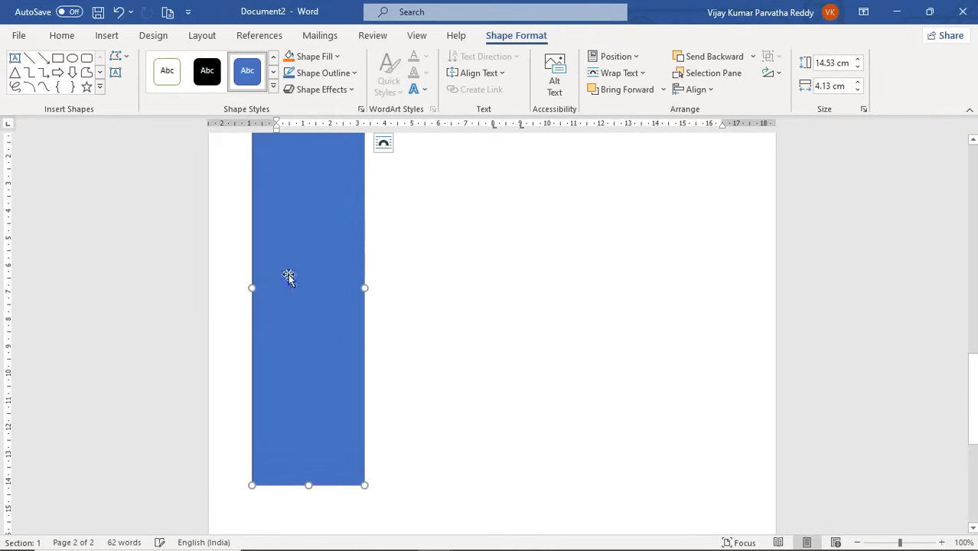
Give the page-2 rectangle the white outlined style and lengthen it to 26.43 cm.
{"action": "left_click", "coordinate": [167, 71]}
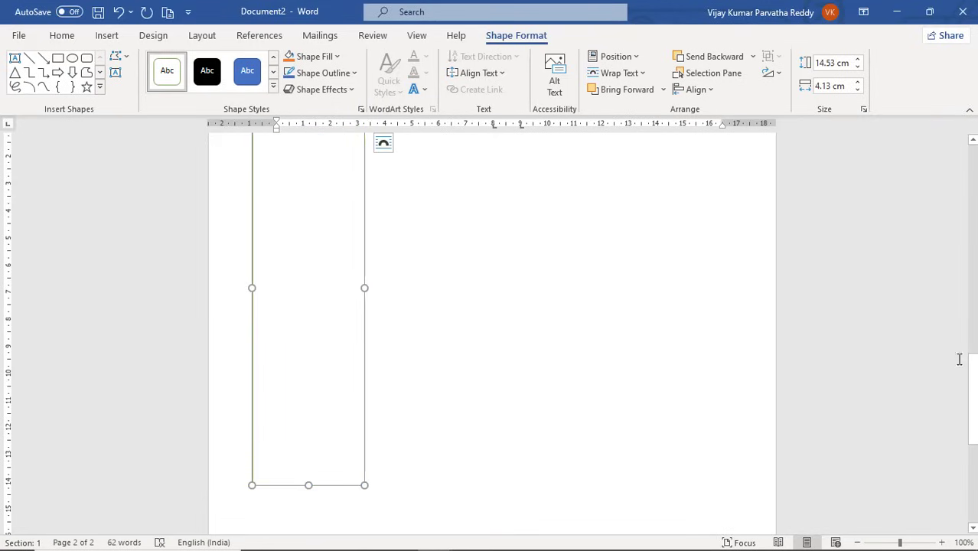
{"action": "left_click_drag", "start_coordinate": [974, 372], "coordinate": [974, 434]}
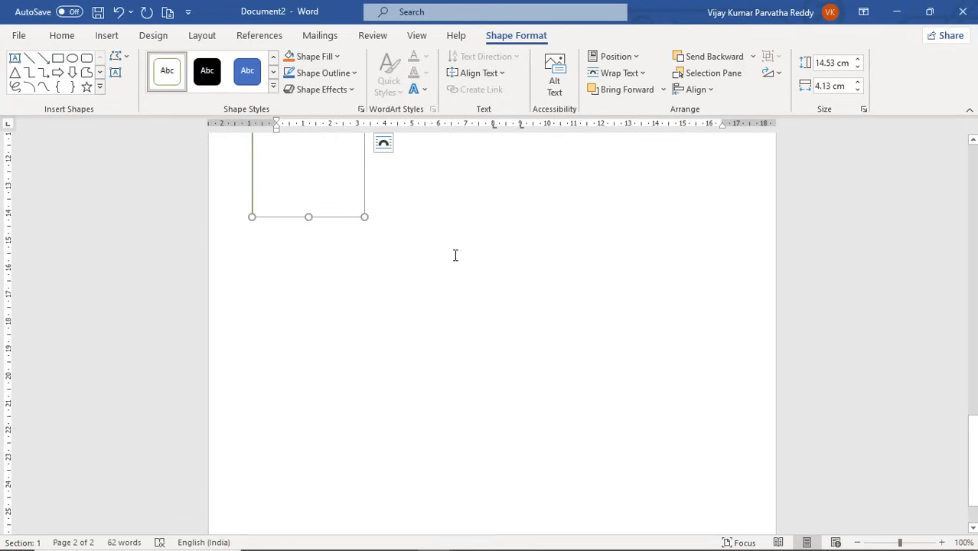
{"action": "left_click_drag", "start_coordinate": [310, 217], "coordinate": [308, 505]}
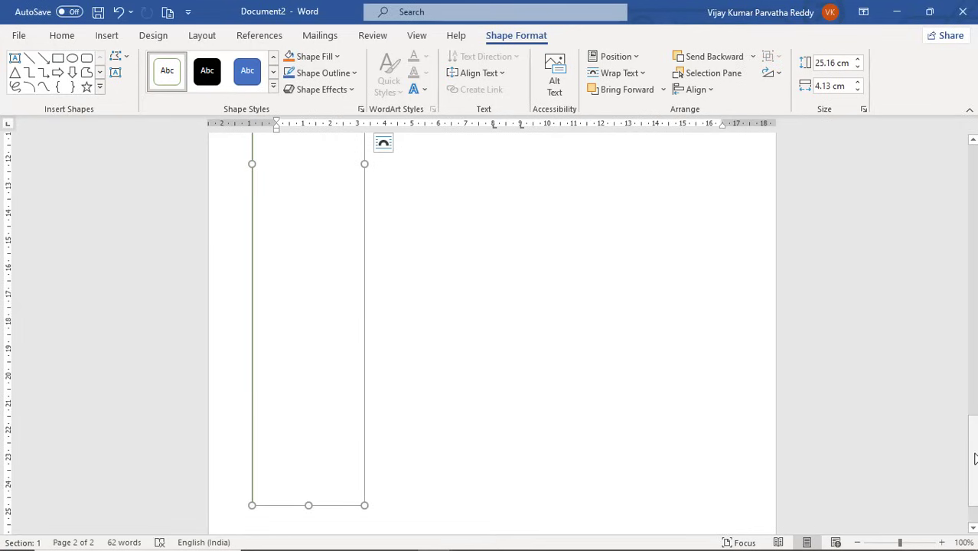
{"action": "left_click_drag", "start_coordinate": [973, 459], "coordinate": [972, 475]}
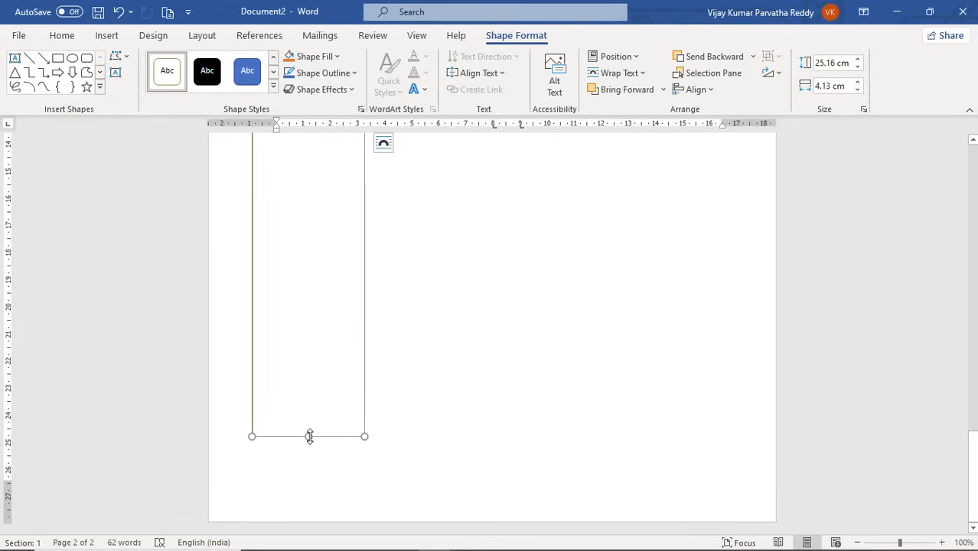
{"action": "left_click_drag", "start_coordinate": [310, 436], "coordinate": [310, 471]}
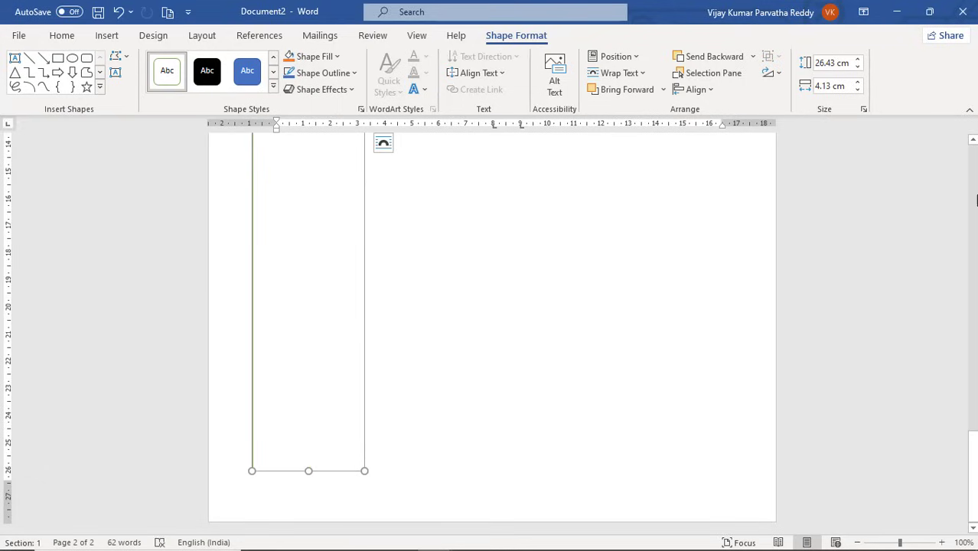
{"action": "left_click", "coordinate": [973, 201]}
{"action": "left_click", "coordinate": [973, 200]}
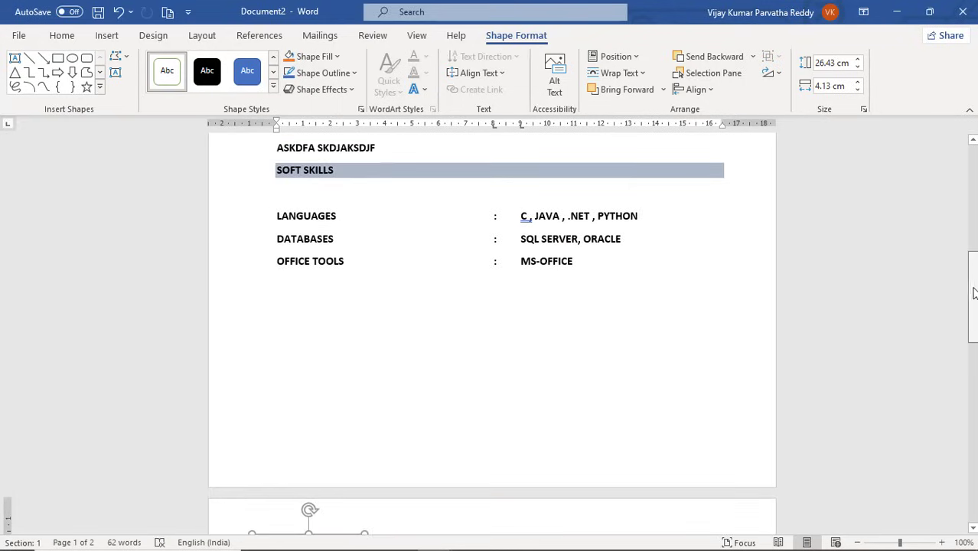
{"action": "left_click_drag", "start_coordinate": [974, 294], "coordinate": [974, 162]}
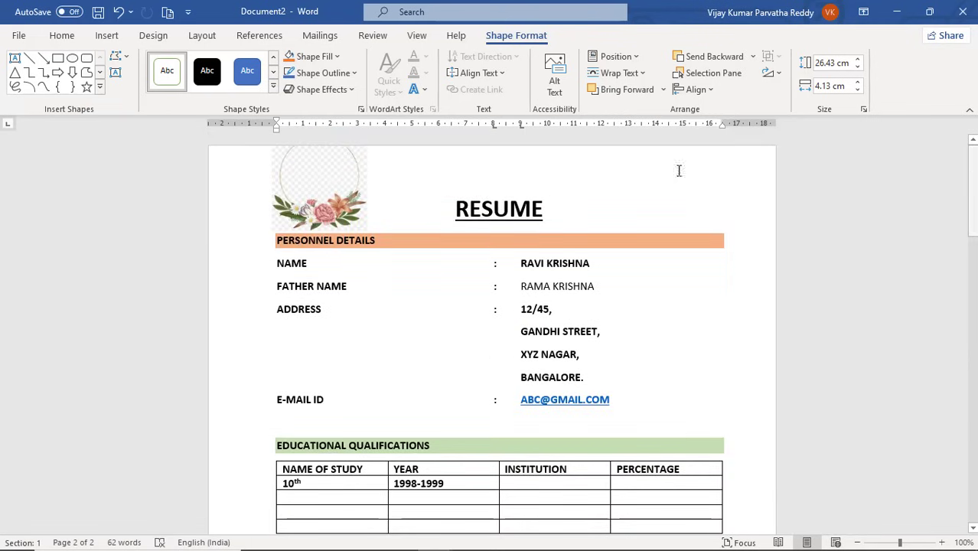
{"action": "left_click", "coordinate": [357, 184]}
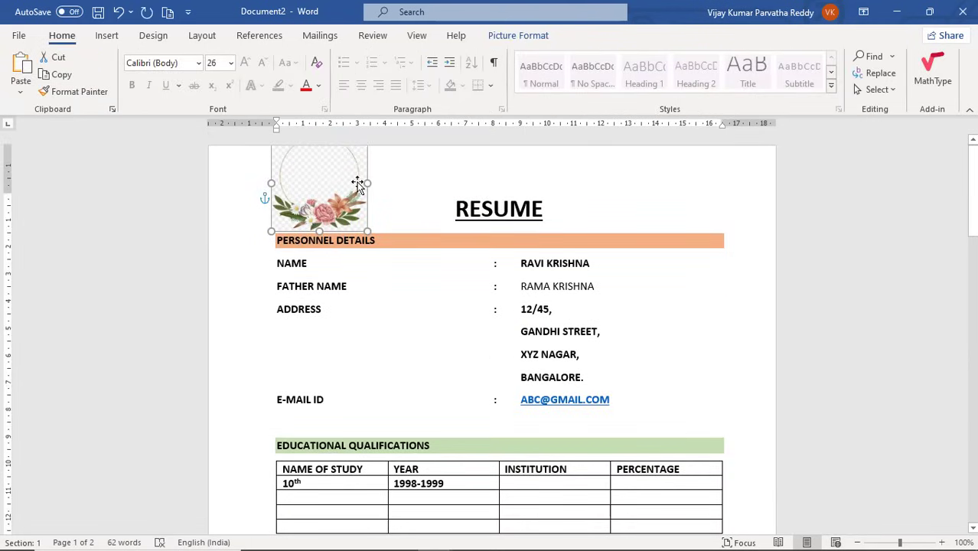
Paste the floral picture atop the tall page-2 rectangle and widen it to the rectangle's width.
{"action": "scroll", "coordinate": [382, 222], "scroll_direction": "down", "scroll_amount": 15}
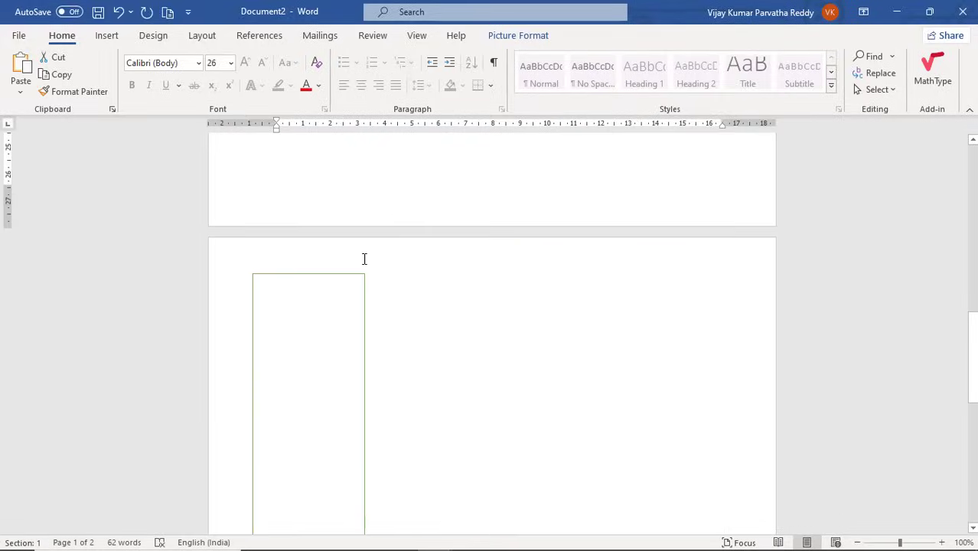
{"action": "left_click", "coordinate": [323, 321]}
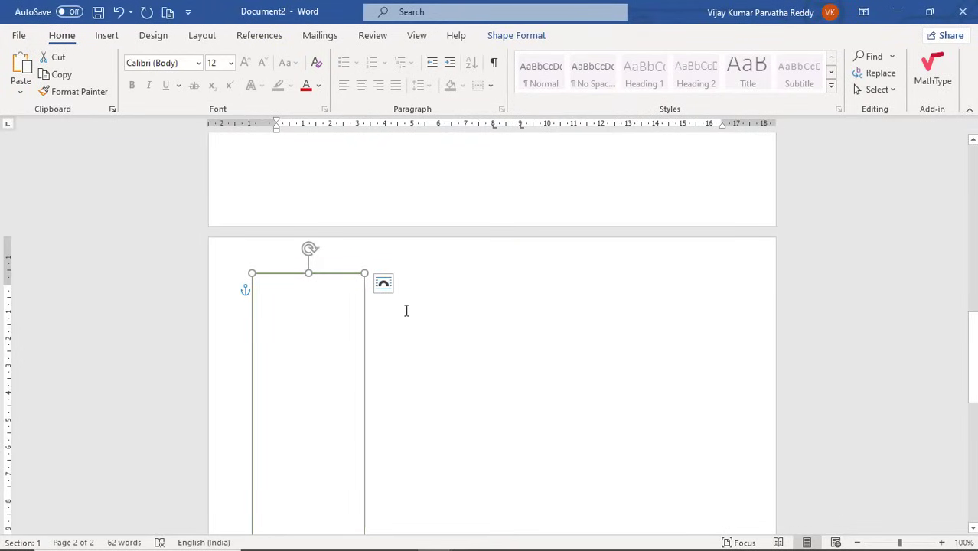
{"action": "key", "text": "ctrl+v"}
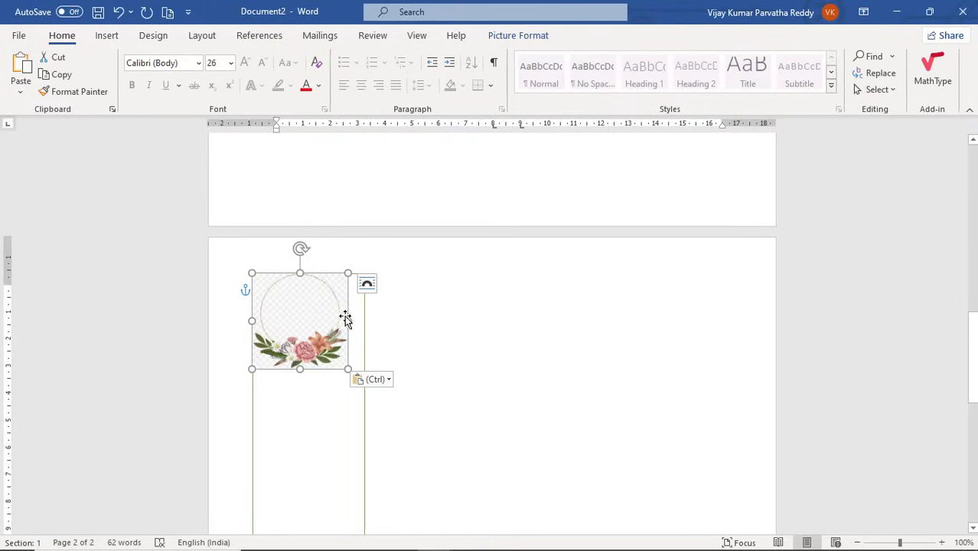
{"action": "left_click_drag", "start_coordinate": [348, 321], "coordinate": [362, 319]}
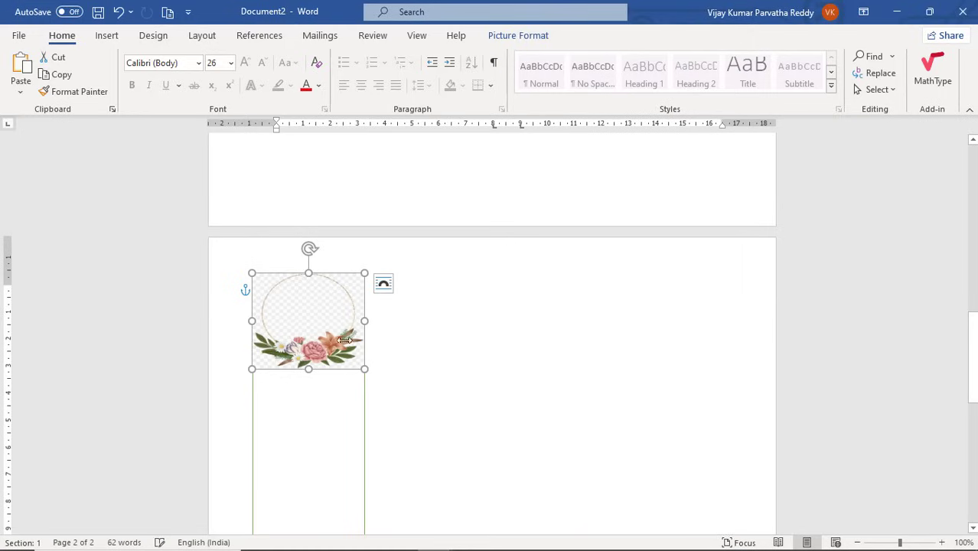
{"action": "left_click", "coordinate": [326, 402]}
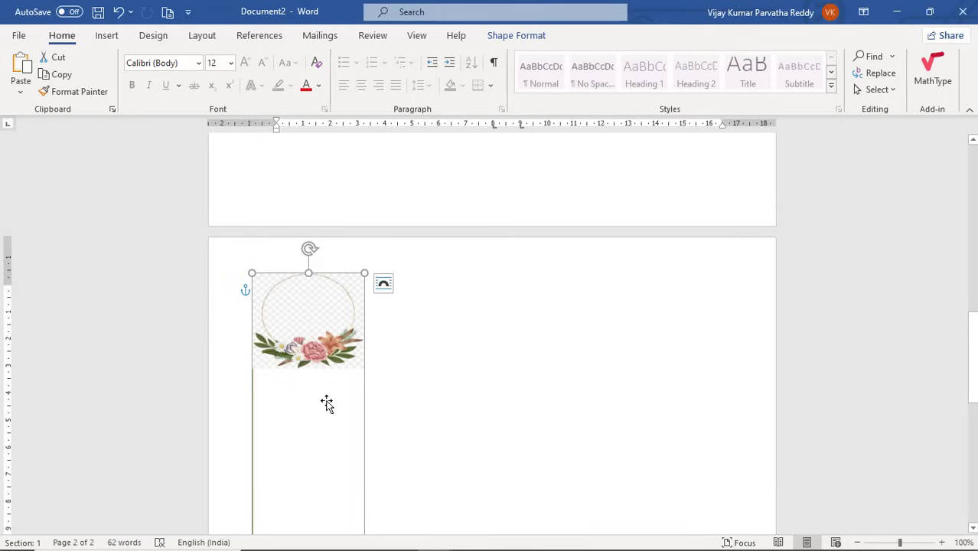
{"action": "right_click", "coordinate": [327, 404]}
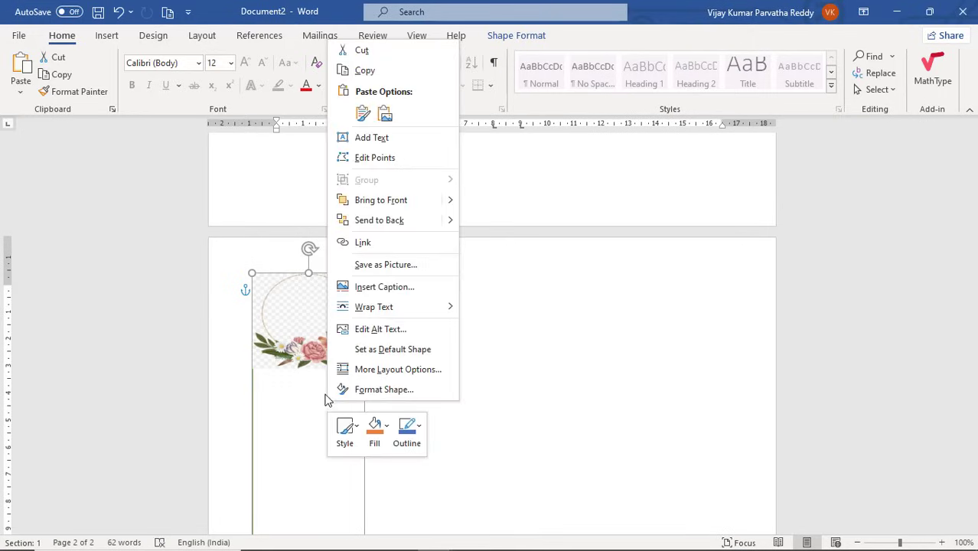
Add text to the tall rectangle, set its text alignment to Top, and place the caret inside.
{"action": "left_click", "coordinate": [375, 139]}
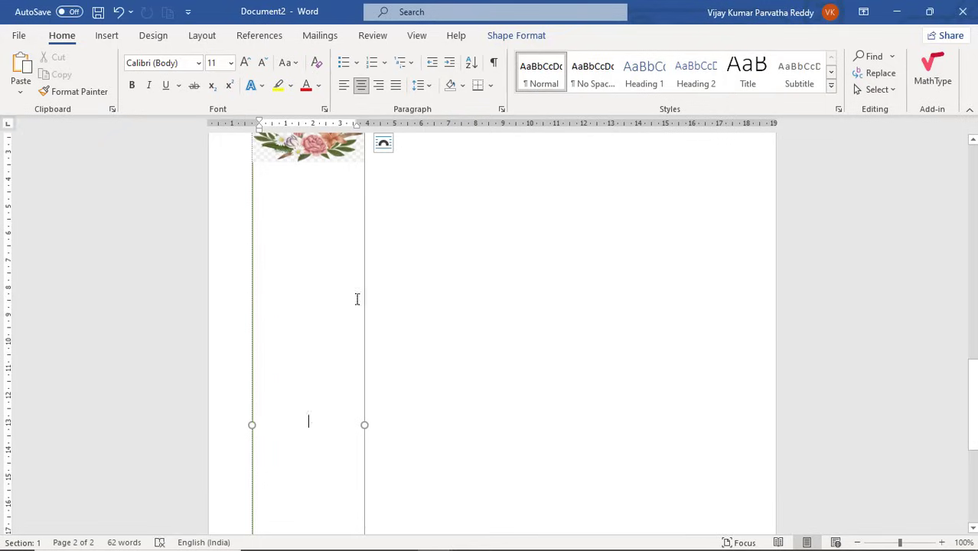
{"action": "left_click", "coordinate": [365, 193]}
{"action": "left_click", "coordinate": [515, 36]}
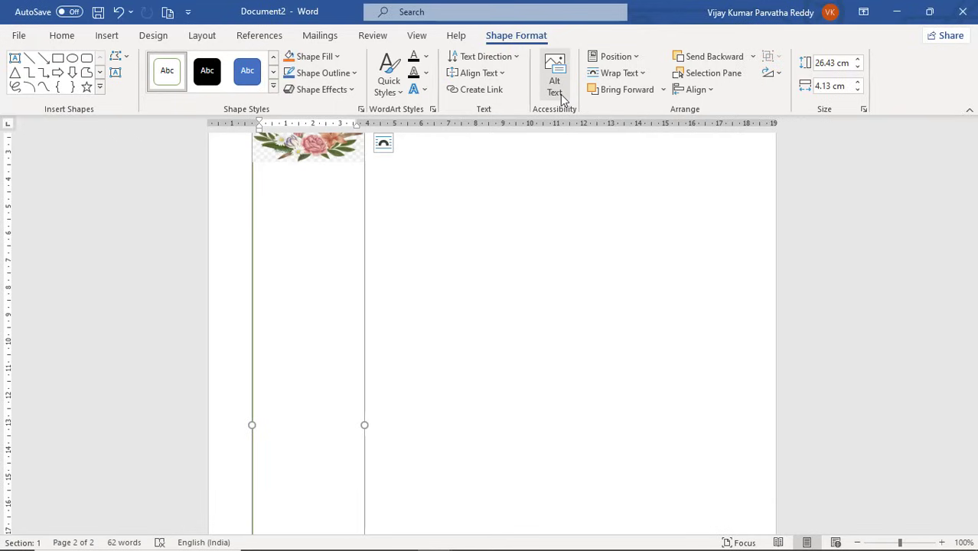
{"action": "left_click", "coordinate": [505, 76]}
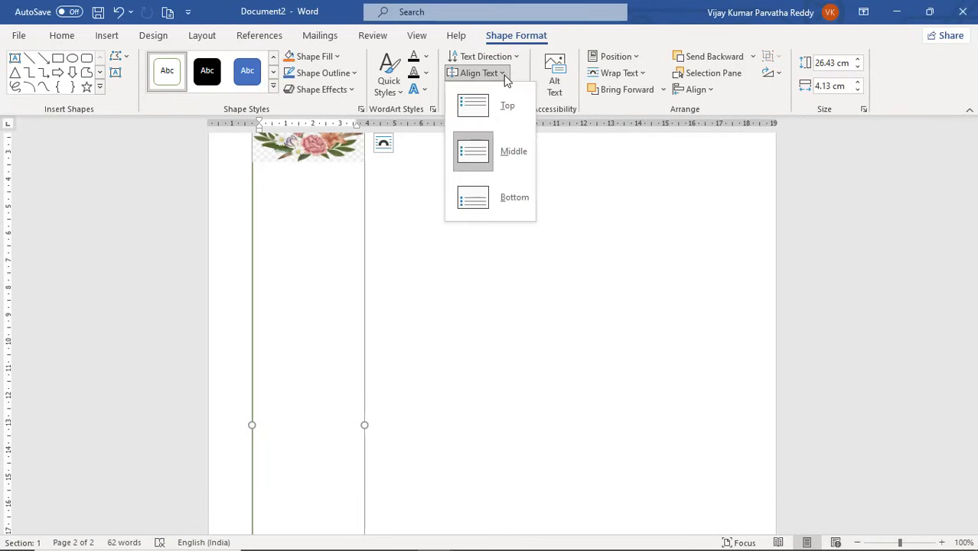
{"action": "left_click", "coordinate": [499, 111]}
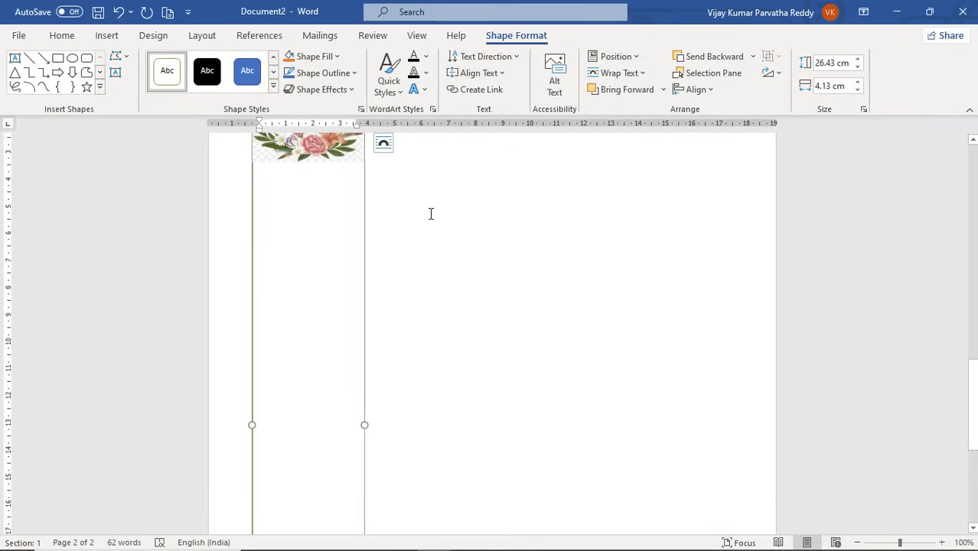
{"action": "scroll", "coordinate": [431, 214], "scroll_direction": "up", "scroll_amount": 4}
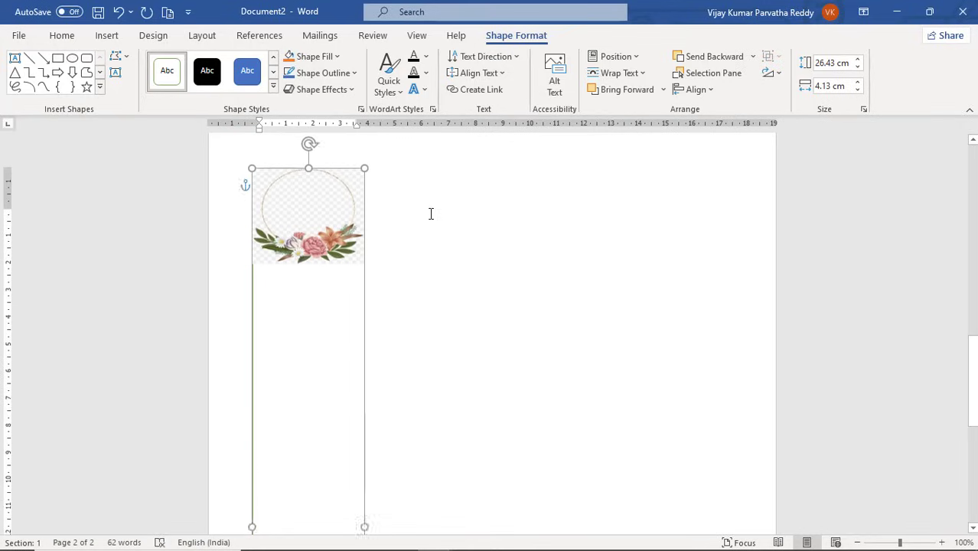
{"action": "left_click", "coordinate": [335, 364]}
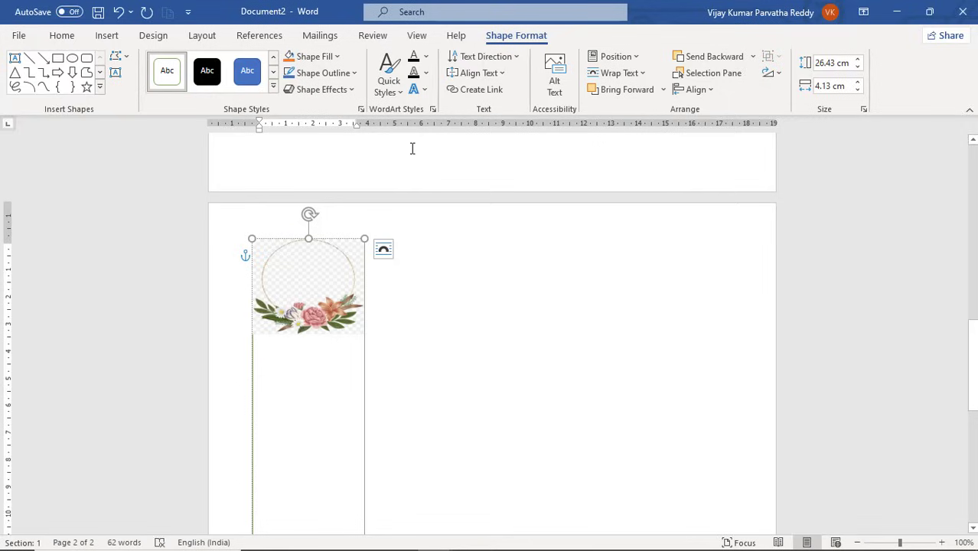
{"action": "left_click", "coordinate": [65, 39]}
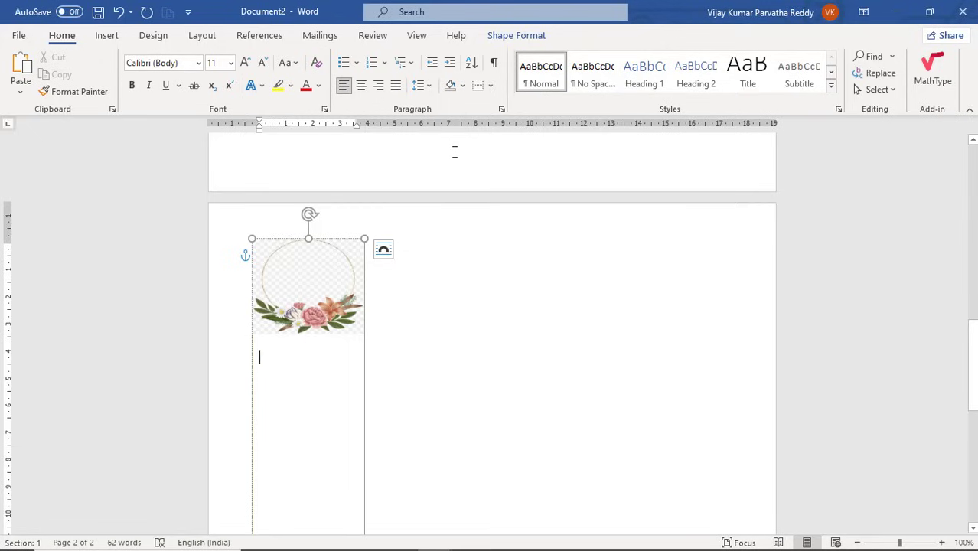
{"action": "key", "text": "alt+Tab"}
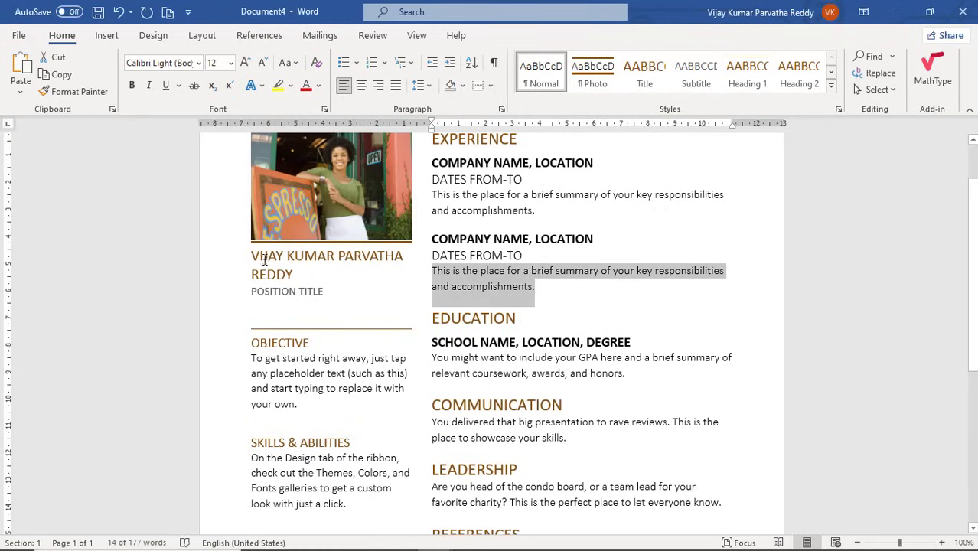
{"action": "key", "text": "alt+Tab"}
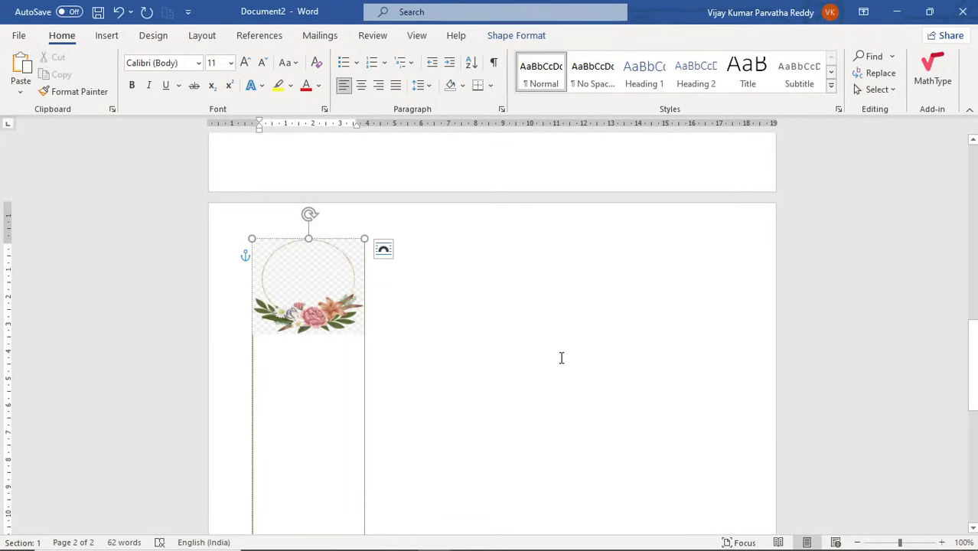
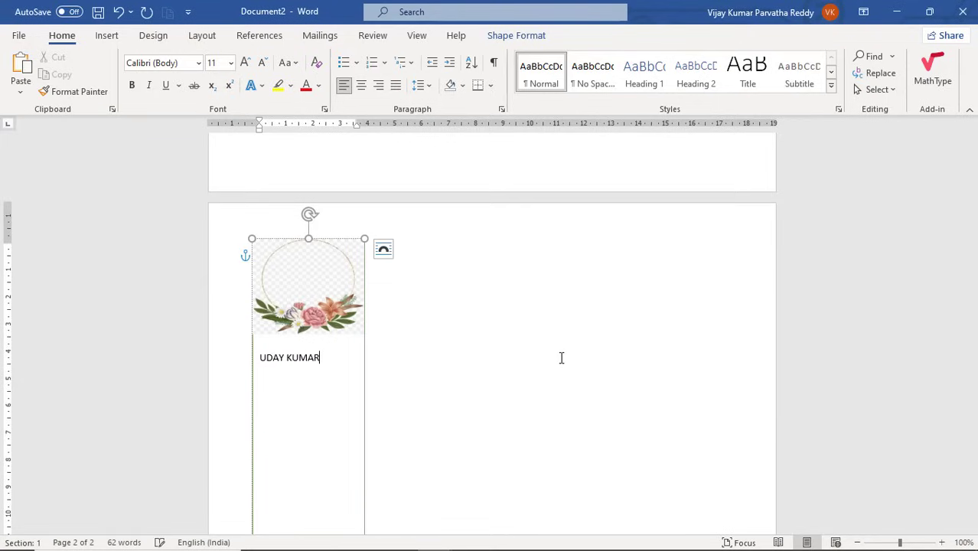
Type the person's name in the rectangle, centred, bold and blue, then start a new line.
{"action": "left_click", "coordinate": [361, 85]}
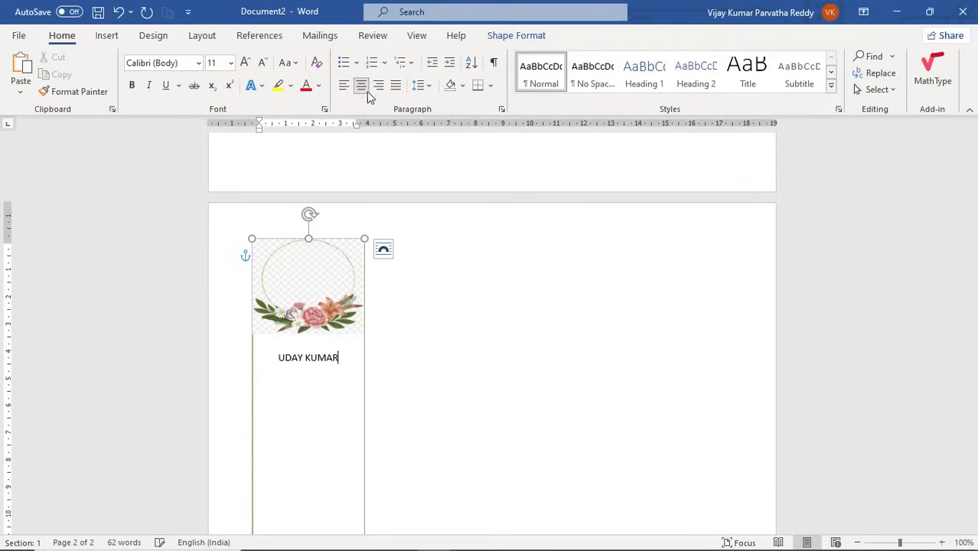
{"action": "left_click_drag", "start_coordinate": [349, 361], "coordinate": [274, 360]}
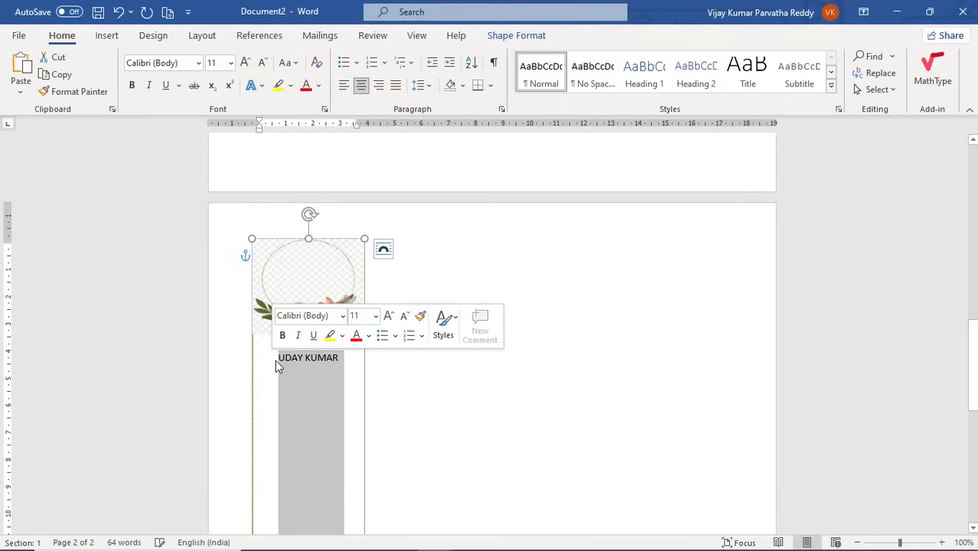
{"action": "key", "text": "ctrl+b"}
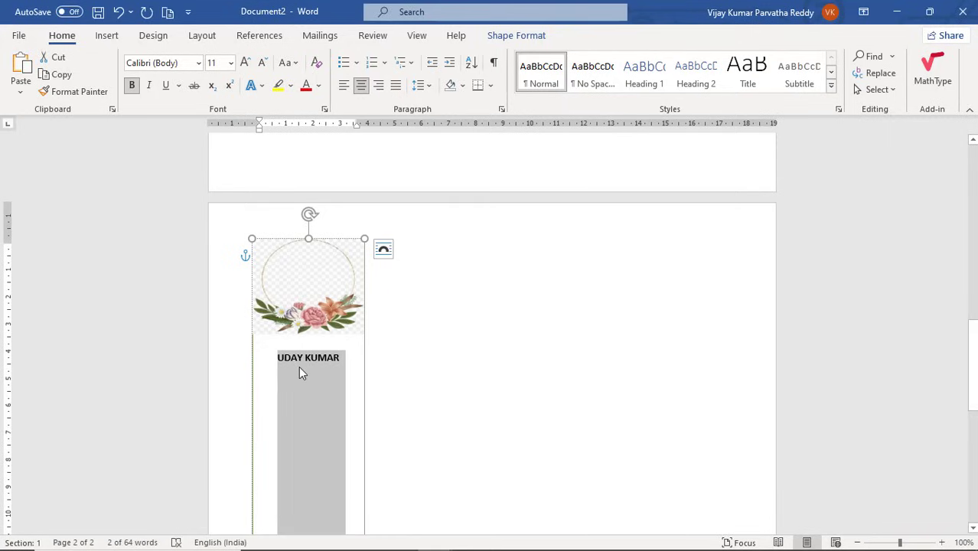
{"action": "left_click", "coordinate": [302, 365]}
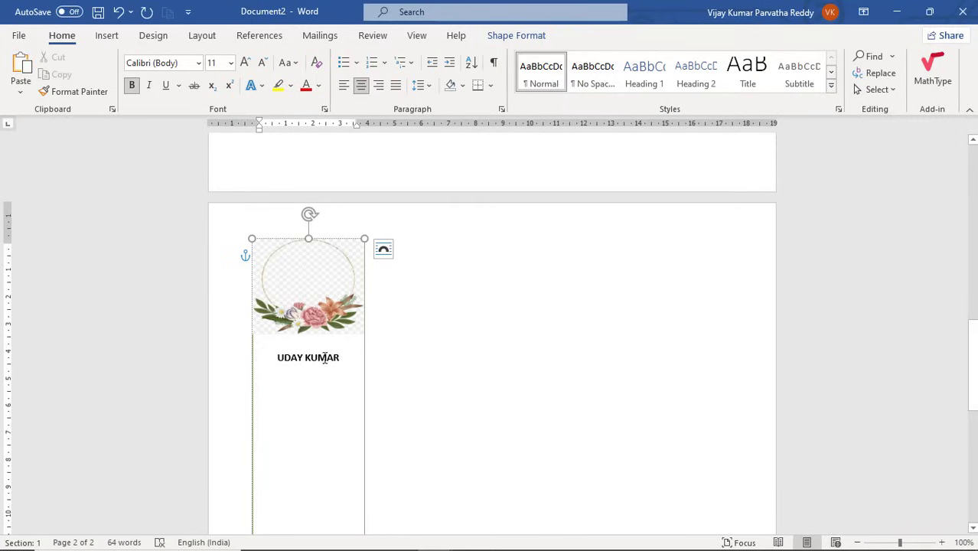
{"action": "left_click_drag", "start_coordinate": [340, 357], "coordinate": [269, 357]}
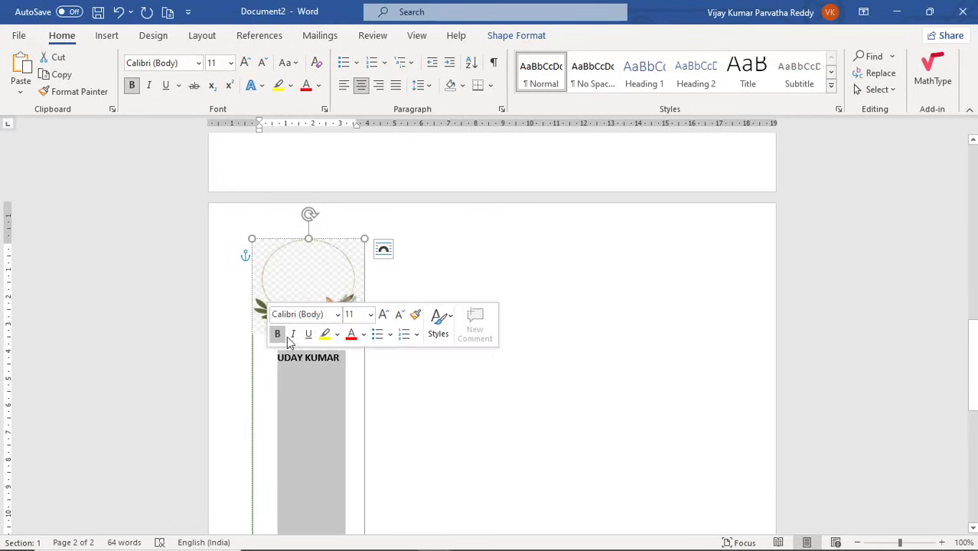
{"action": "left_click", "coordinate": [320, 87]}
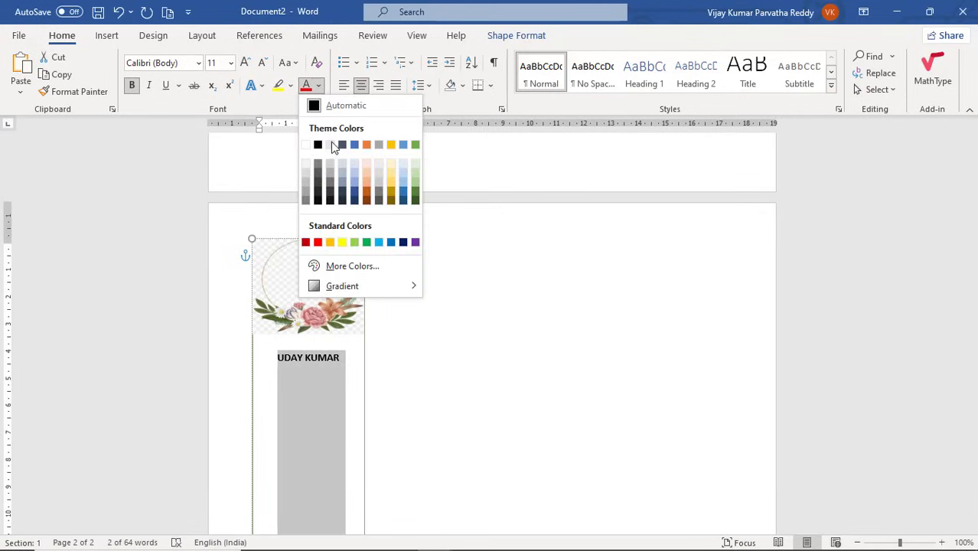
{"action": "left_click", "coordinate": [359, 187]}
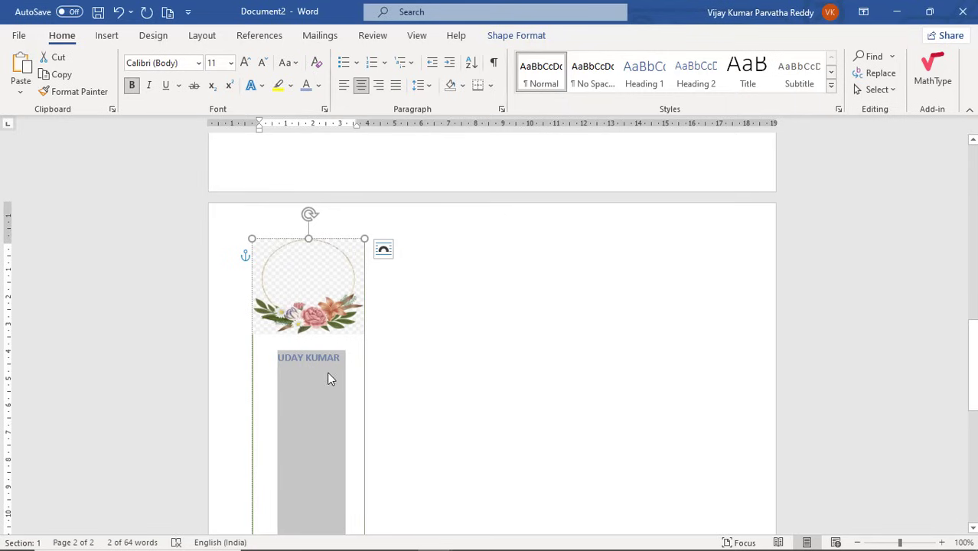
{"action": "left_click", "coordinate": [327, 372]}
{"action": "key", "text": "Return"}
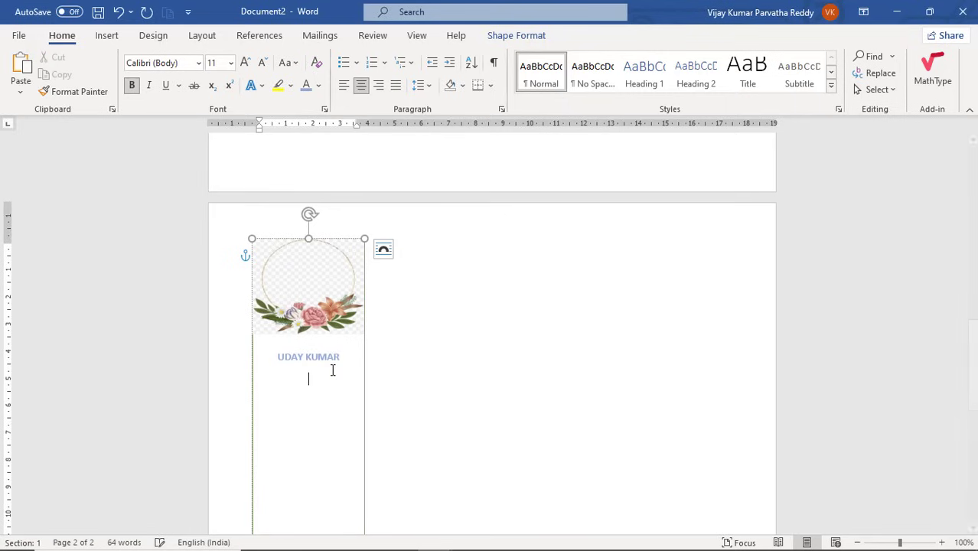
{"action": "key", "text": "alt+Tab"}
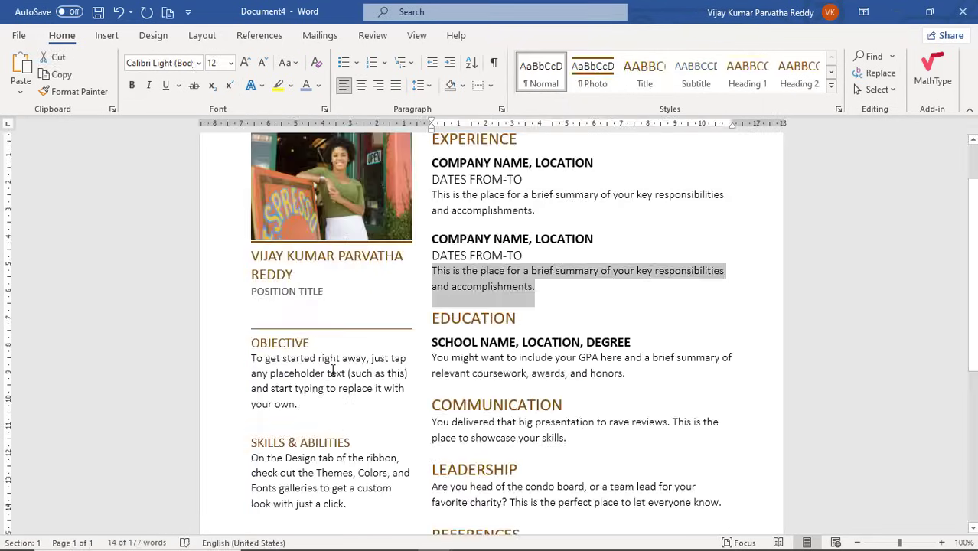
Type POSITION TITLE below the name, coloured black and left-aligned.
{"action": "key", "text": "alt+Tab"}
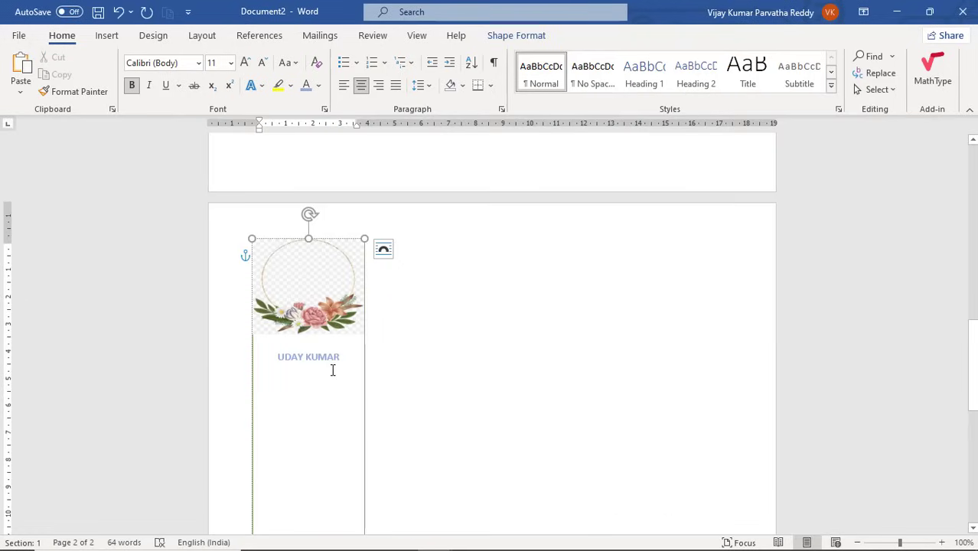
{"action": "type", "text": "POSITIO"}
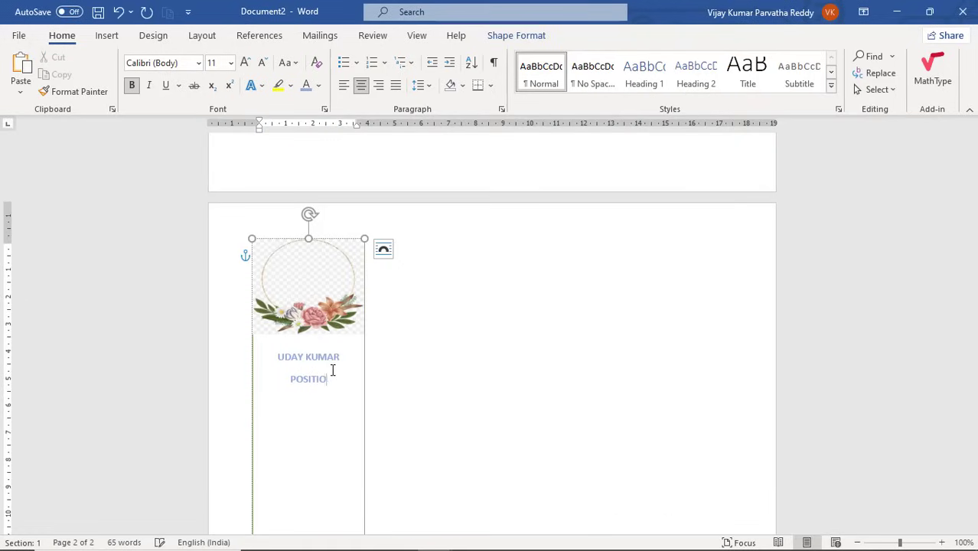
{"action": "type", "text": "N TITLE"}
{"action": "triple_click", "coordinate": [332, 371]}
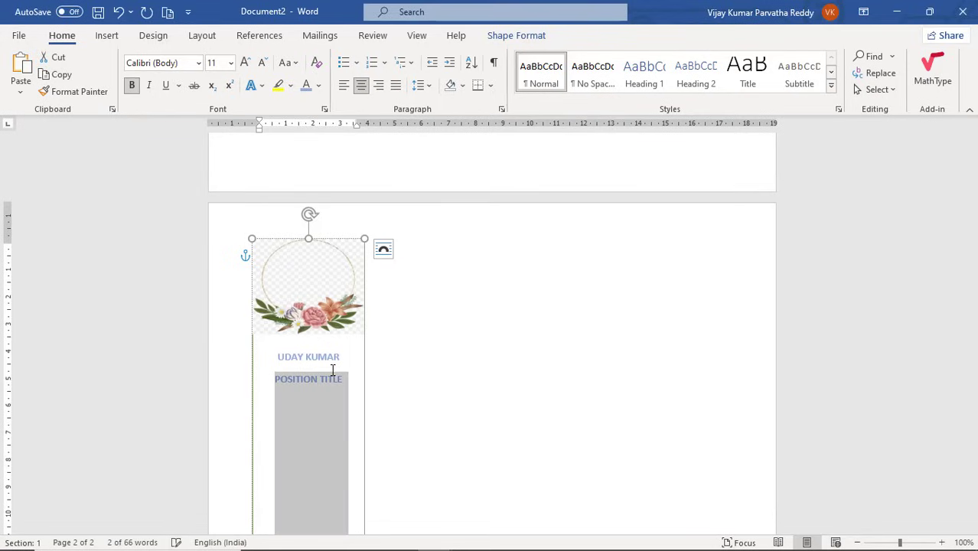
{"action": "left_click", "coordinate": [319, 85]}
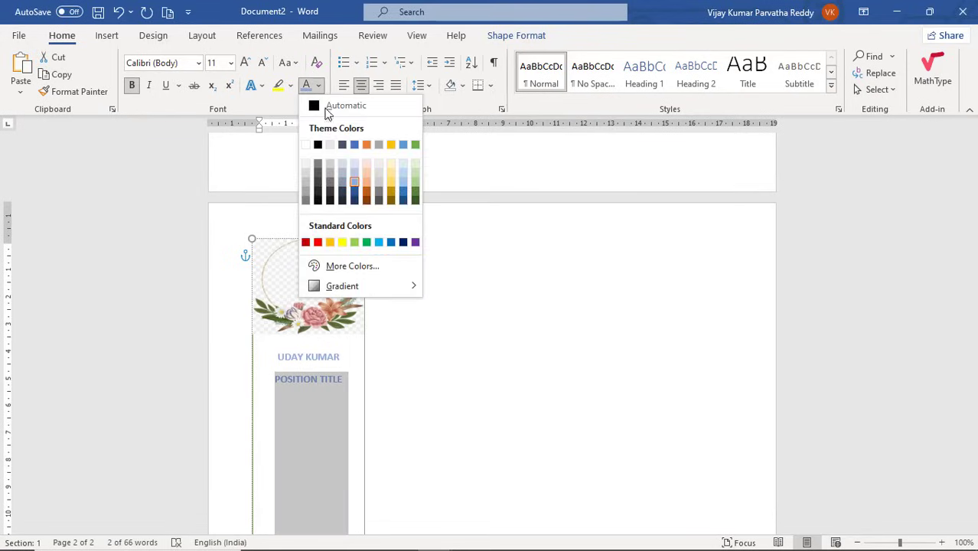
{"action": "left_click", "coordinate": [318, 145]}
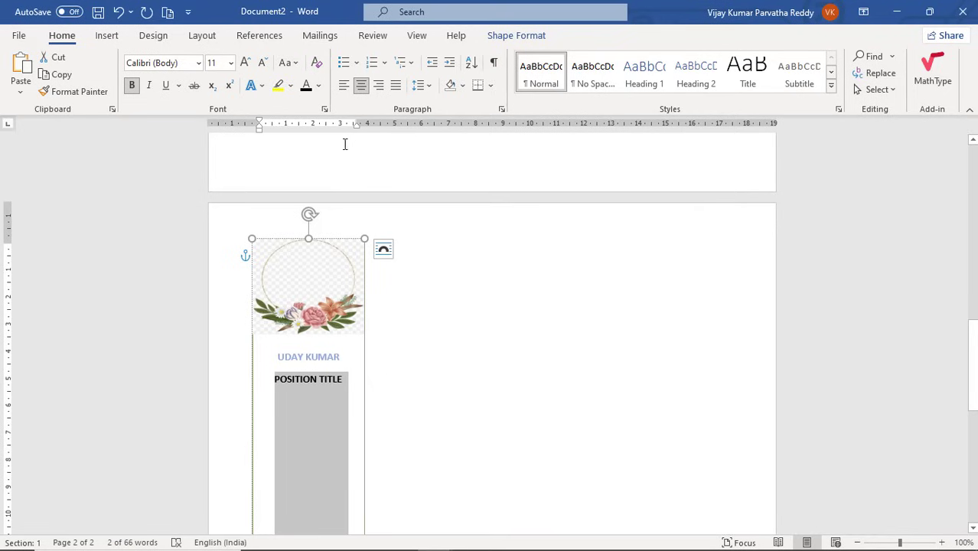
{"action": "left_click", "coordinate": [343, 87]}
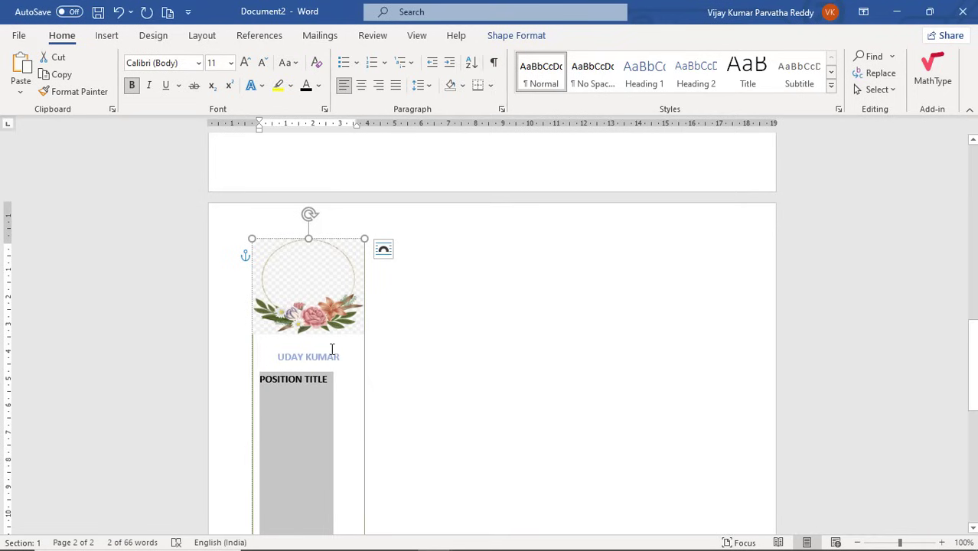
{"action": "left_click", "coordinate": [340, 381]}
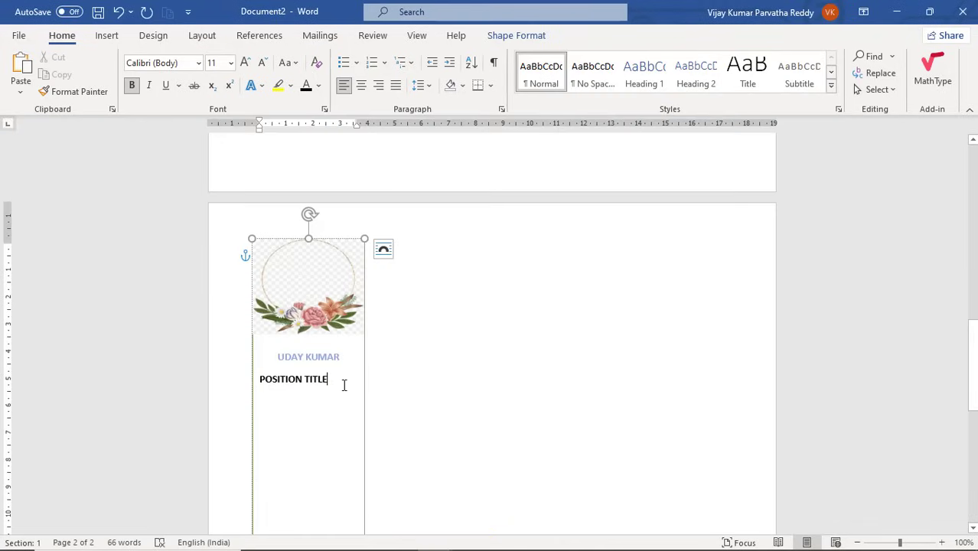
Type a row of underscores under POSITION TITLE to try an automatic border rule.
{"action": "key", "text": "Return"}
{"action": "type", "text": "_____________"}
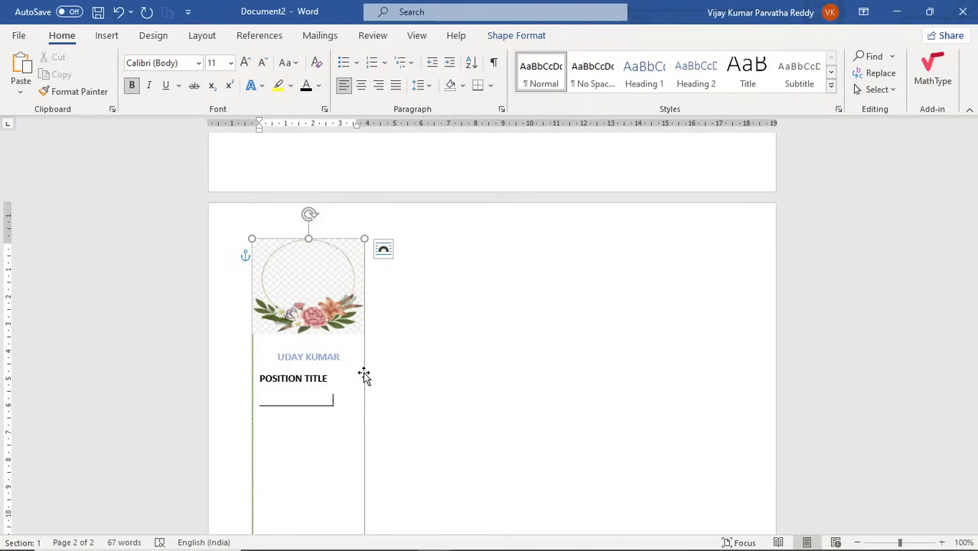
{"action": "type", "text": "_"}
{"action": "key", "text": "Return"}
Draw a 4.13 cm horizontal divider line across the panel under POSITION TITLE.
{"action": "left_click", "coordinate": [121, 36]}
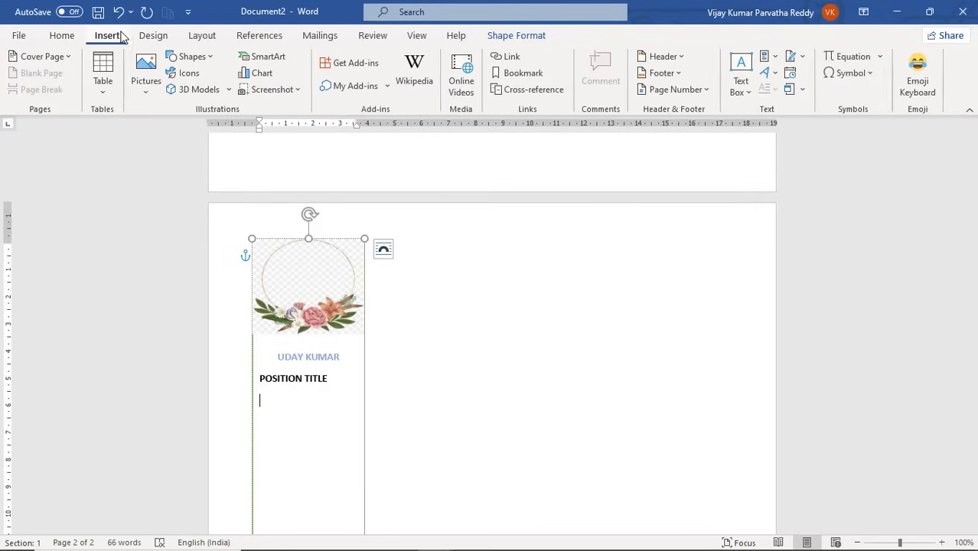
{"action": "left_click", "coordinate": [213, 60]}
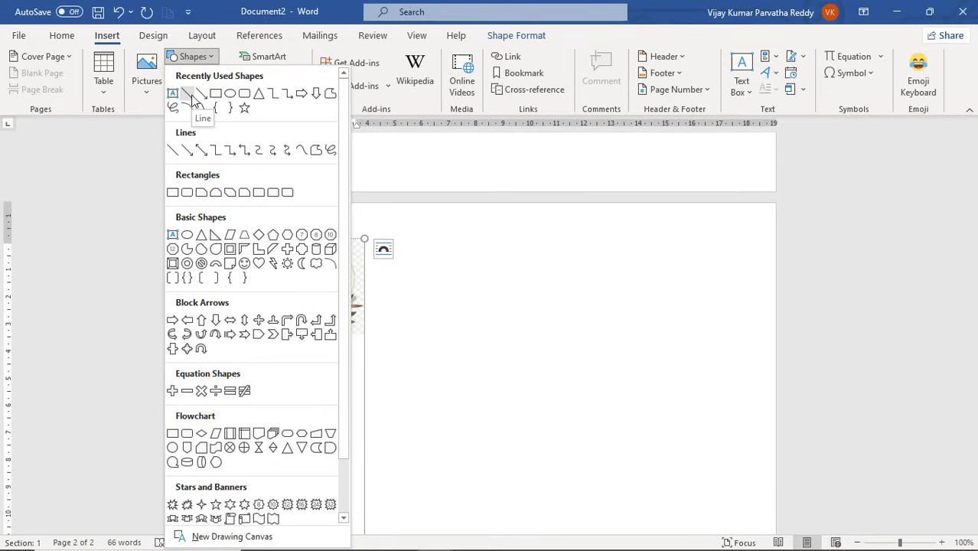
{"action": "left_click", "coordinate": [173, 150]}
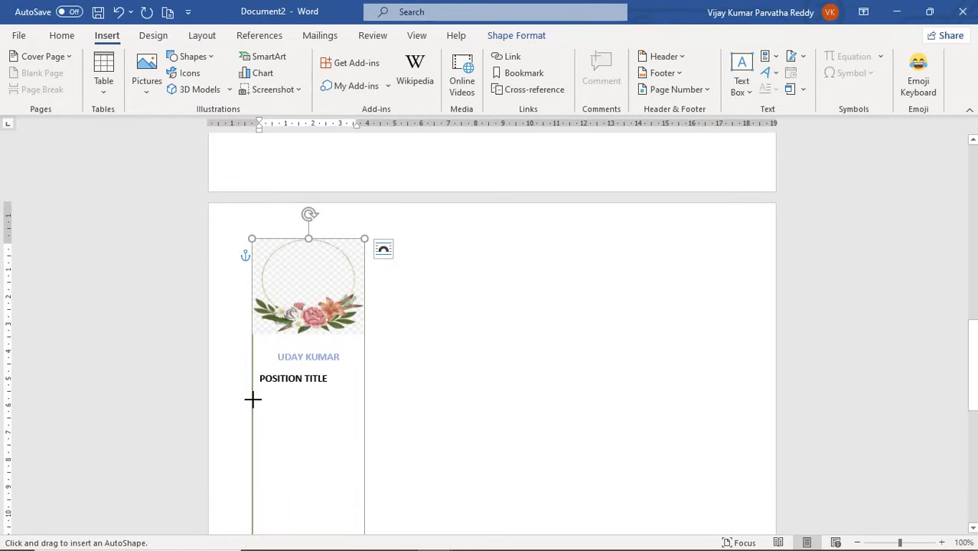
{"action": "mouse_move", "coordinate": [253, 403]}
{"action": "left_mouse_down"}
{"action": "mouse_move", "coordinate": [299, 411]}
{"action": "mouse_move", "coordinate": [341, 397]}
{"action": "mouse_move", "coordinate": [365, 403]}
{"action": "left_mouse_up"}
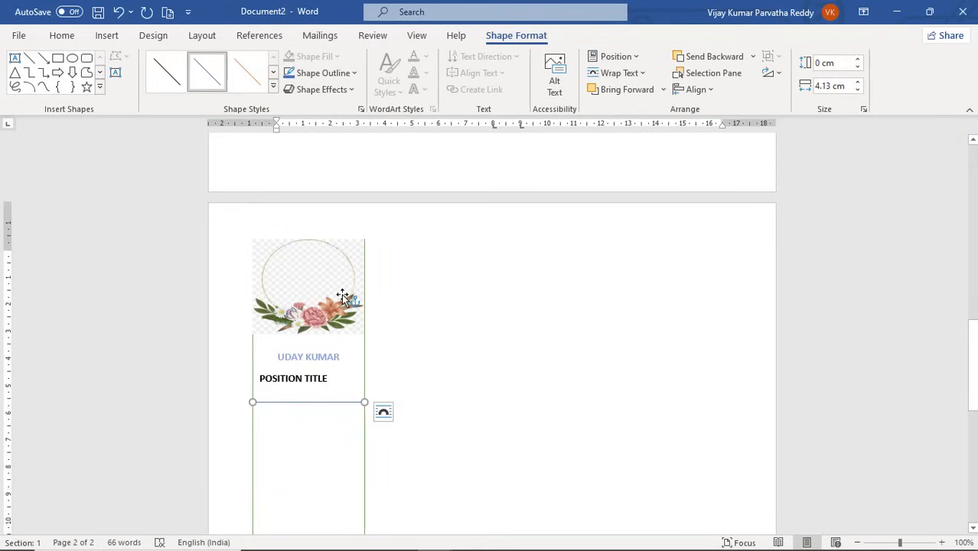
{"action": "scroll", "coordinate": [310, 397], "scroll_direction": "down", "scroll_amount": 5}
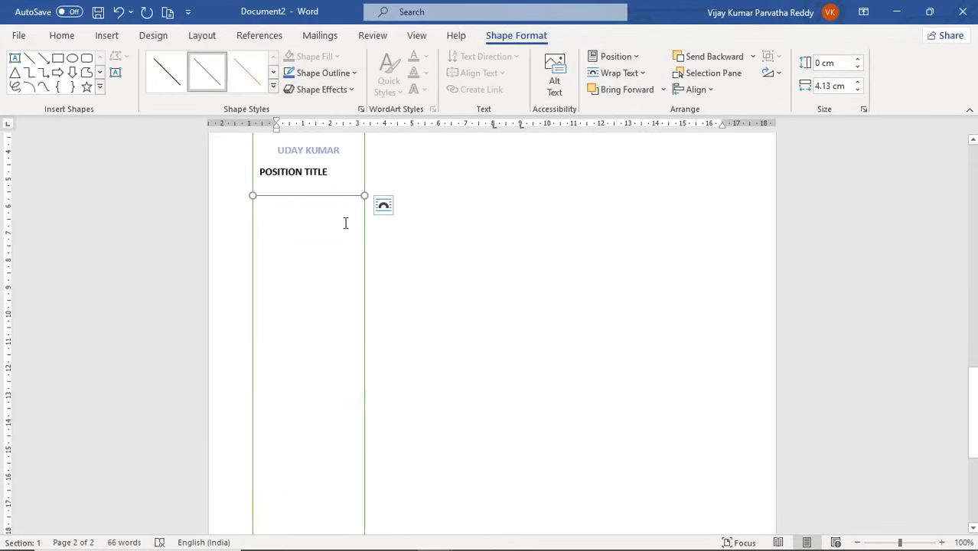
{"action": "scroll", "coordinate": [481, 230], "scroll_direction": "up", "scroll_amount": 4}
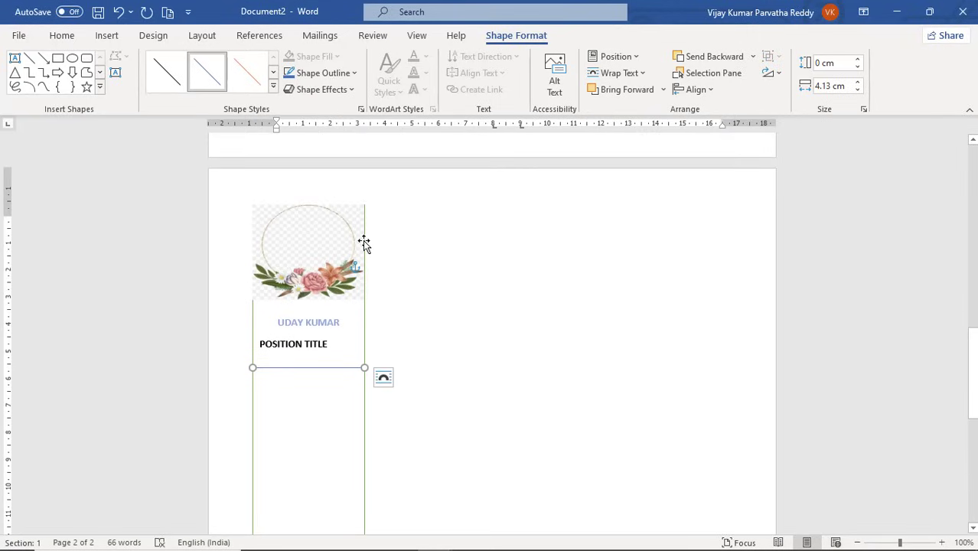
{"action": "left_click", "coordinate": [513, 262]}
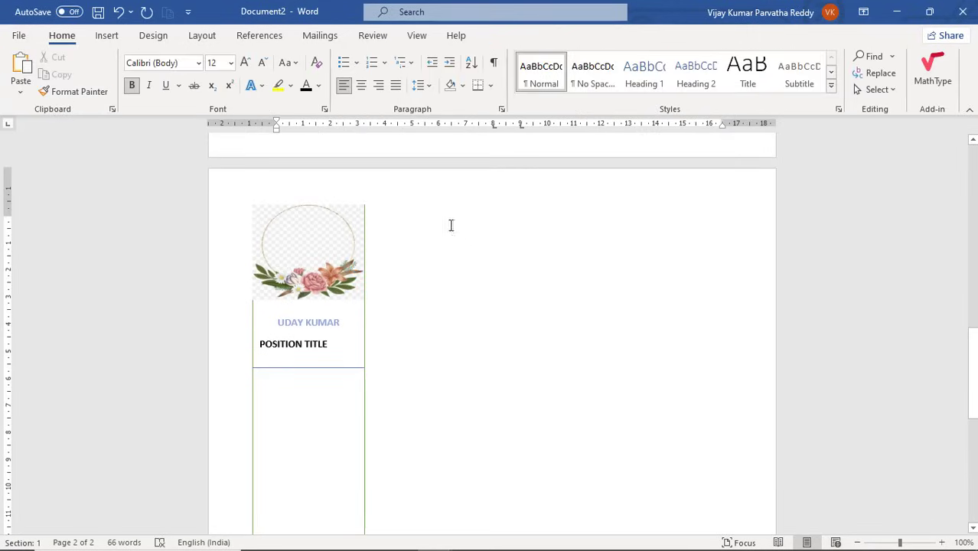
{"action": "key", "text": "alt+Tab"}
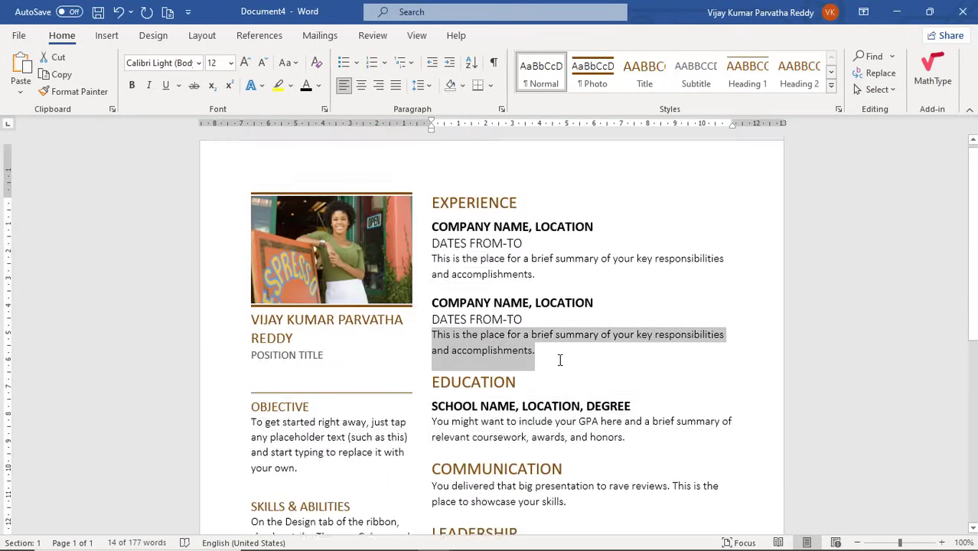
Type the EXPERIENCE heading at the top of the floral resume page, beside the image.
{"action": "scroll", "coordinate": [560, 360], "scroll_direction": "up", "scroll_amount": 2}
{"action": "key", "text": "alt+Tab"}
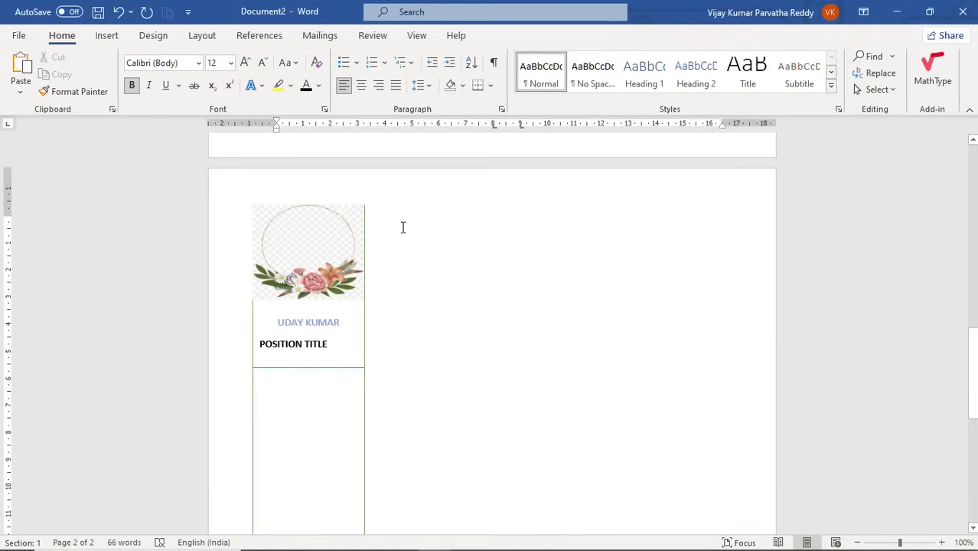
{"action": "type", "text": "e"}
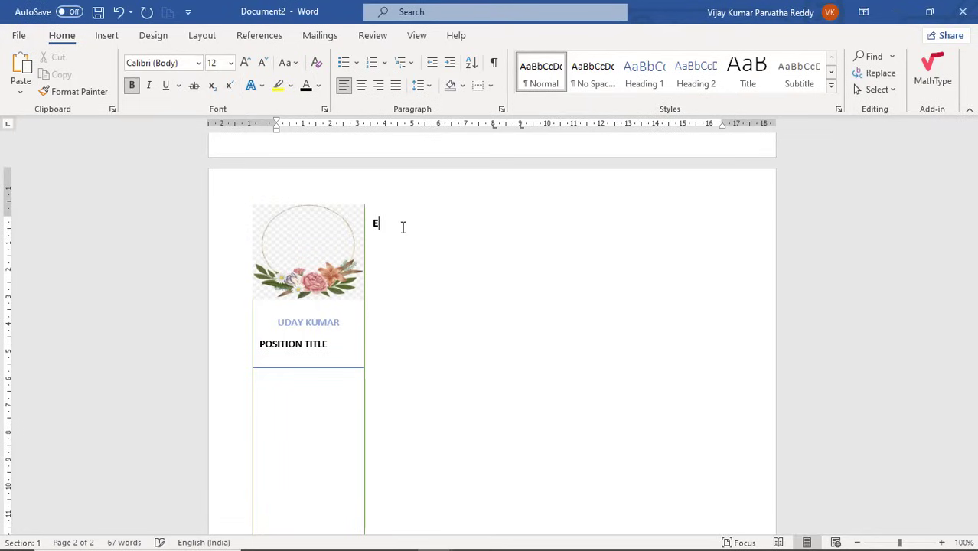
{"action": "type", "text": "xperience"}
Scroll through the photo resume for reference, then head back toward the floral document.
{"action": "key", "text": "alt+Tab"}
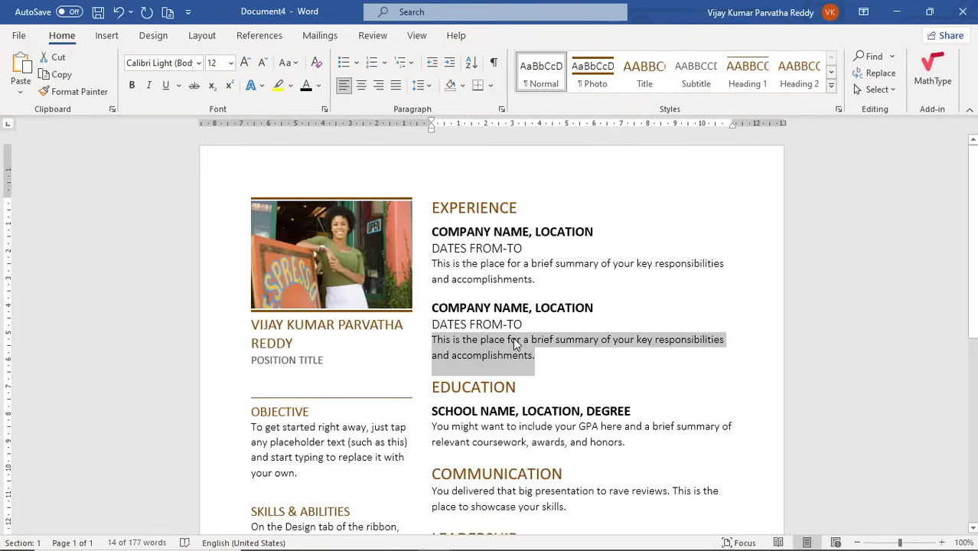
{"action": "scroll", "coordinate": [513, 345], "scroll_direction": "down", "scroll_amount": 2}
{"action": "scroll", "coordinate": [514, 342], "scroll_direction": "down", "scroll_amount": 4}
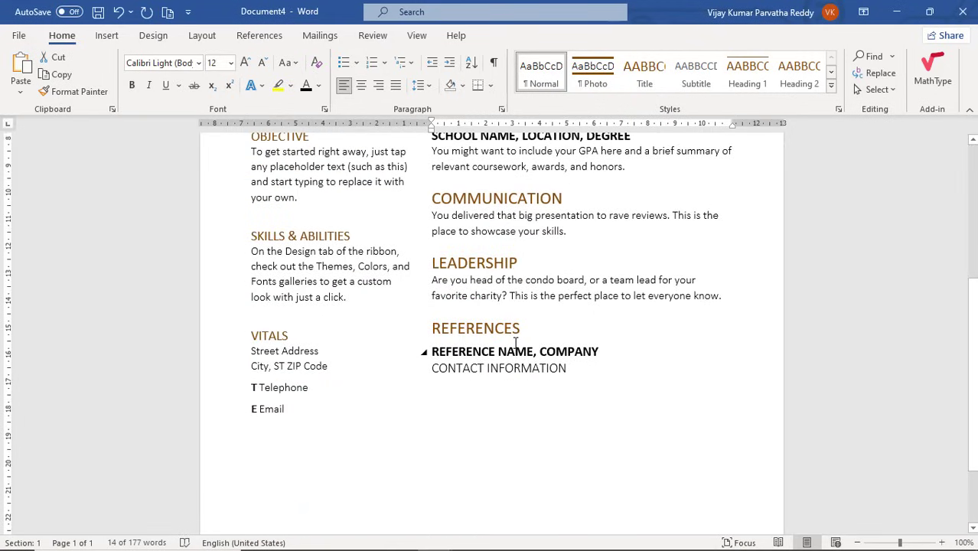
{"action": "key", "text": "alt+Tab"}
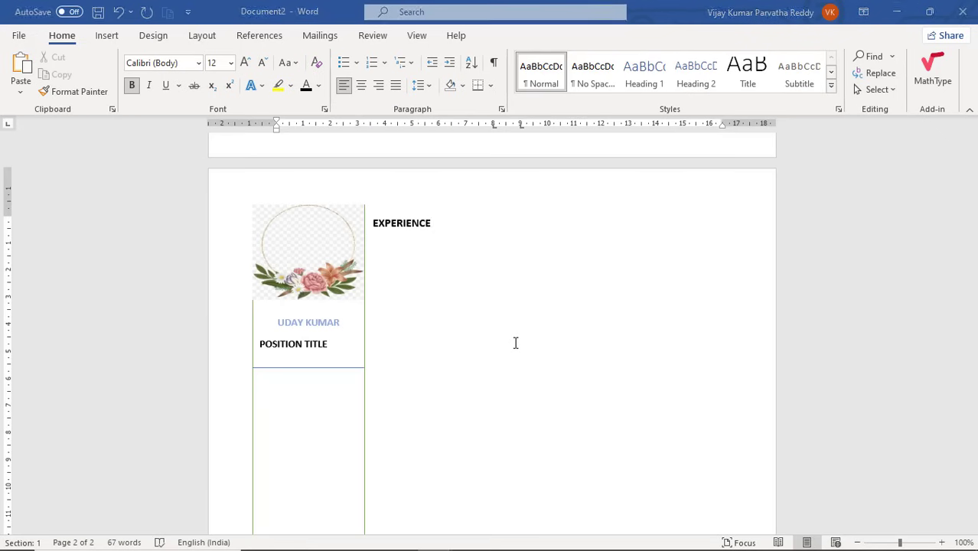
{"action": "key", "text": "alt+Tab"}
{"action": "key", "text": "alt+Tab"}
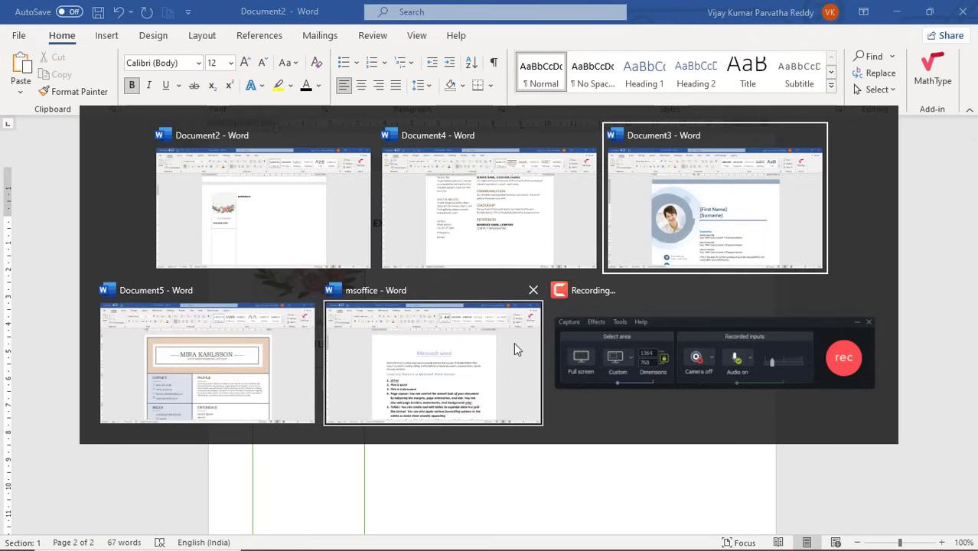
Examine the template's top table: photo and address column, name placeholders and Experience heading.
{"action": "scroll", "coordinate": [388, 324], "scroll_direction": "down", "scroll_amount": 8}
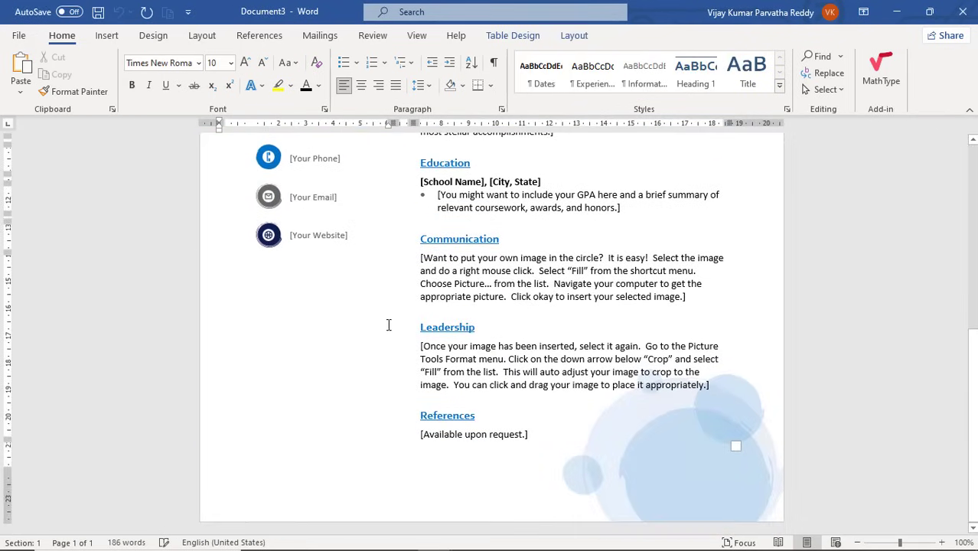
{"action": "scroll", "coordinate": [389, 326], "scroll_direction": "up", "scroll_amount": 8}
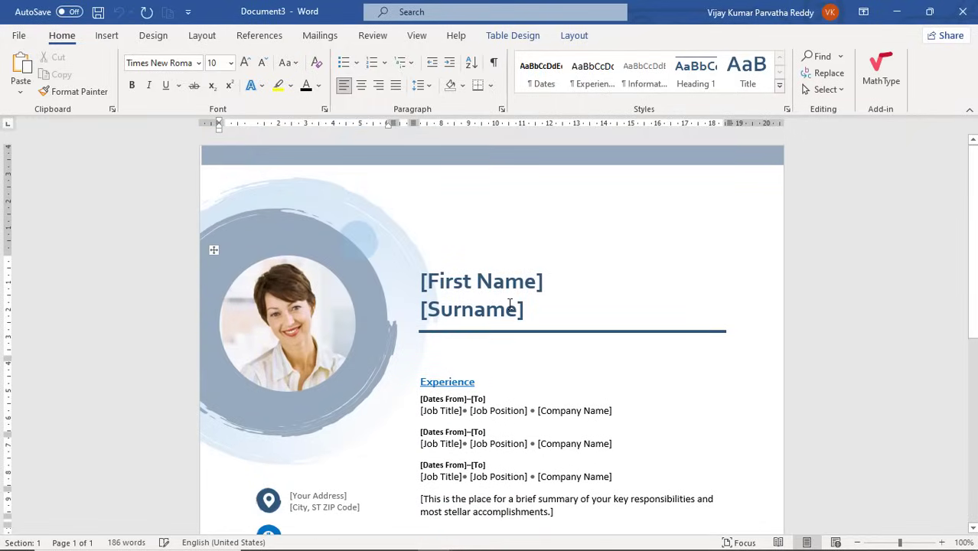
{"action": "left_click", "coordinate": [533, 210]}
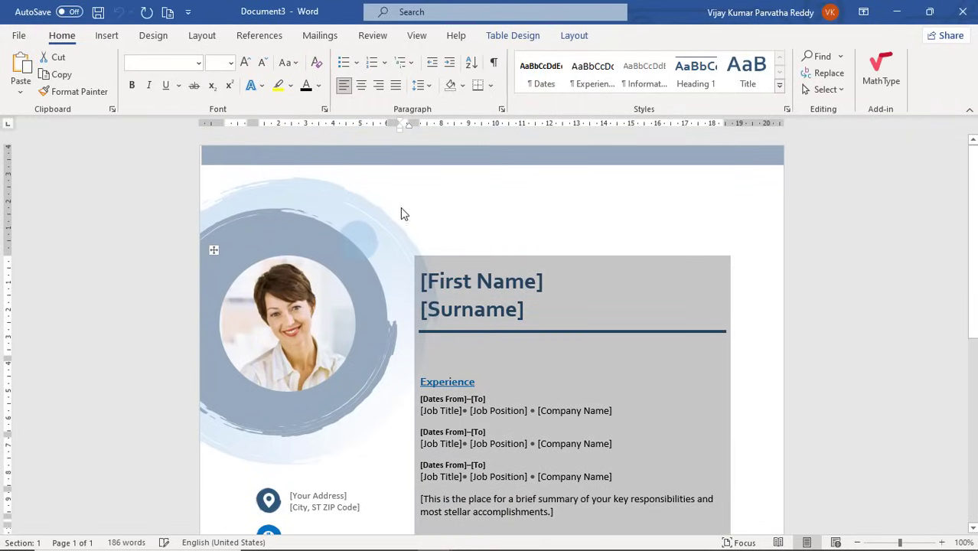
{"action": "left_click", "coordinate": [359, 240]}
{"action": "left_click", "coordinate": [513, 247]}
{"action": "left_click", "coordinate": [386, 255]}
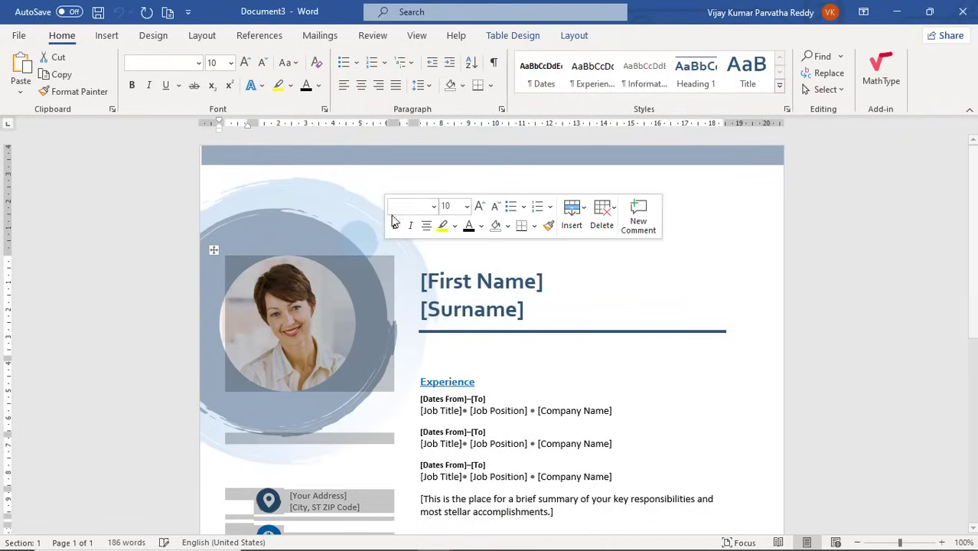
{"action": "left_click", "coordinate": [510, 325]}
{"action": "left_click", "coordinate": [560, 366]}
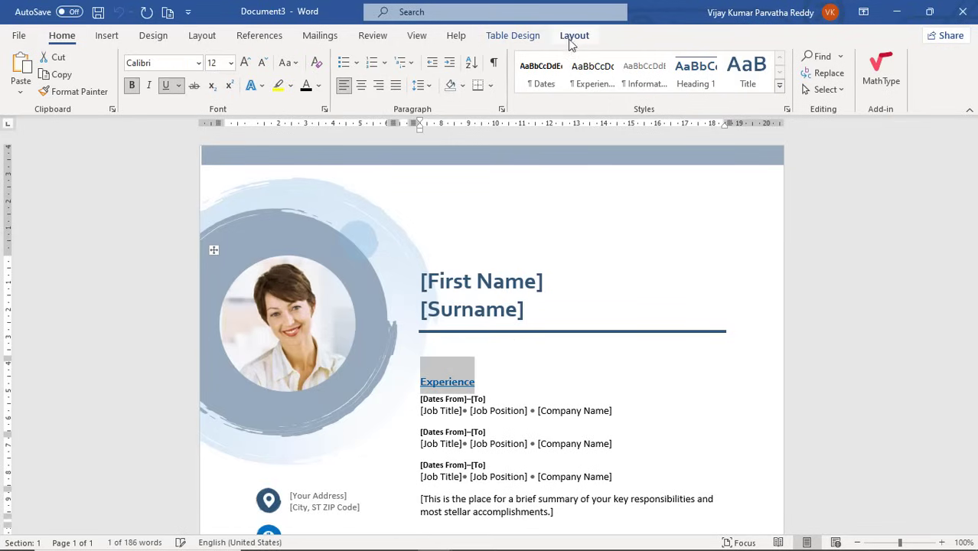
{"action": "left_click", "coordinate": [490, 279]}
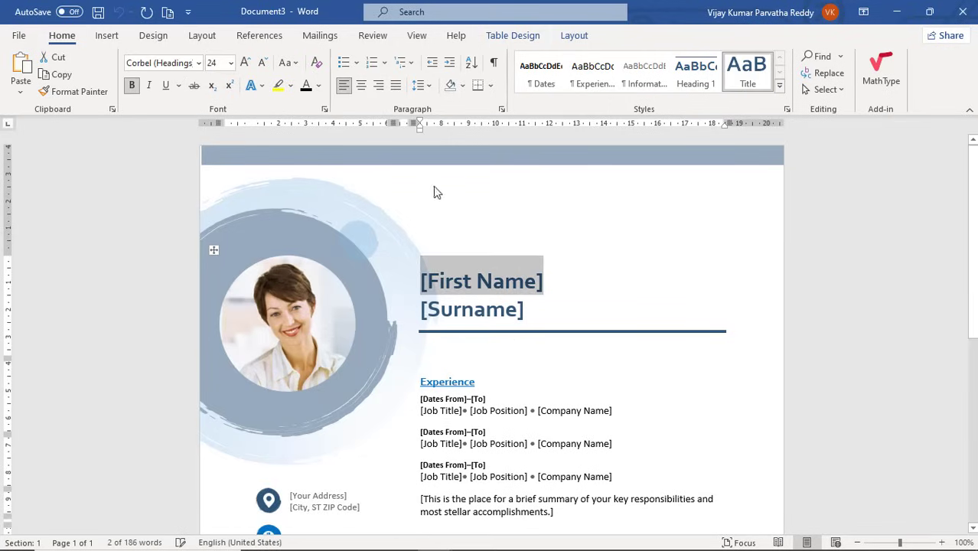
{"action": "left_click", "coordinate": [262, 159]}
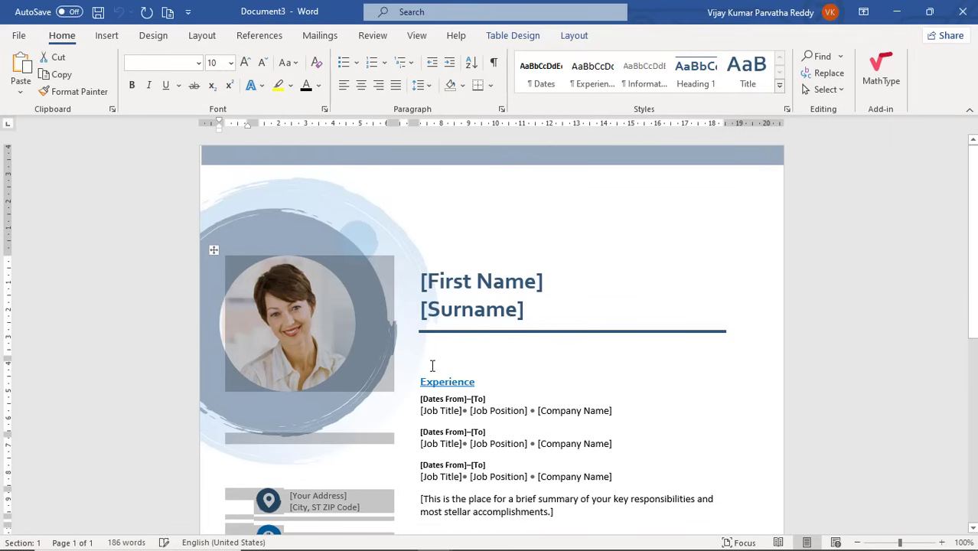
Inspect the GPA, City/State, Job Position, Education and Company Name placeholders, then scroll back up.
{"action": "scroll", "coordinate": [432, 366], "scroll_direction": "down", "scroll_amount": 5}
{"action": "left_click", "coordinate": [475, 335]}
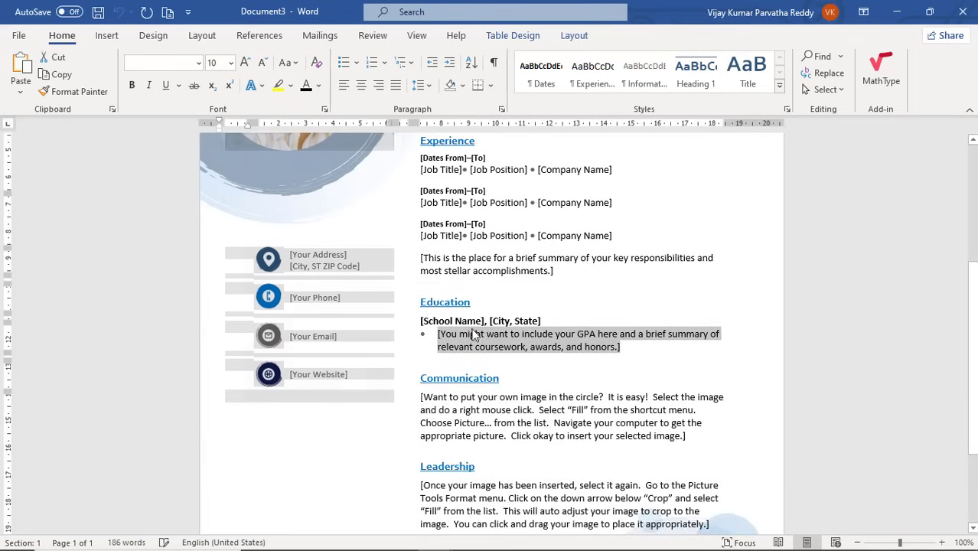
{"action": "key", "text": "Down"}
{"action": "key", "text": "Down"}
{"action": "key", "text": "Down"}
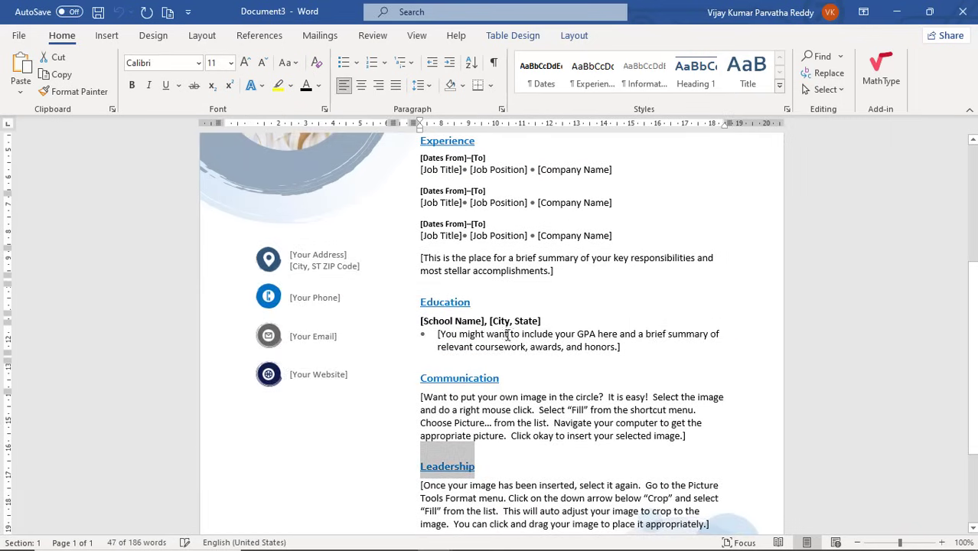
{"action": "left_click", "coordinate": [505, 321]}
{"action": "left_click", "coordinate": [512, 237]}
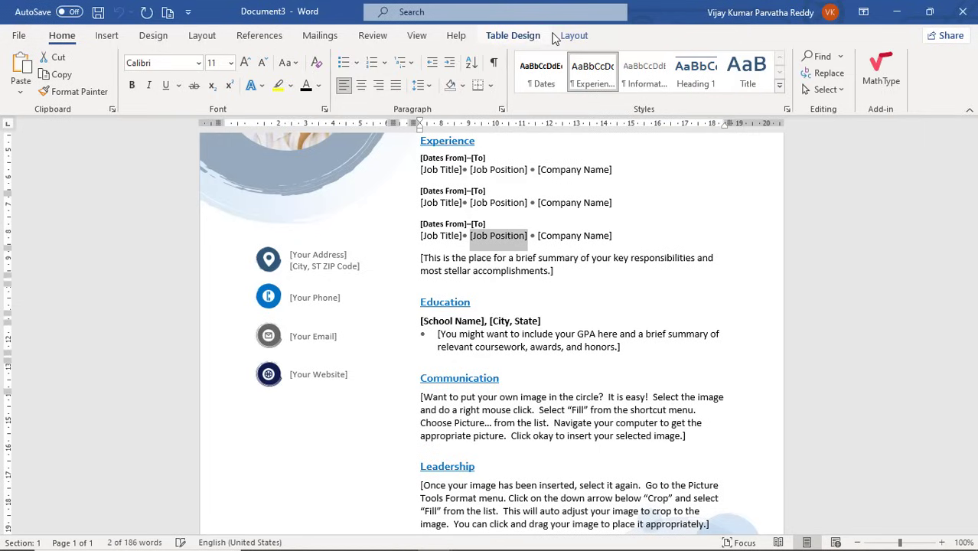
{"action": "left_click", "coordinate": [512, 298]}
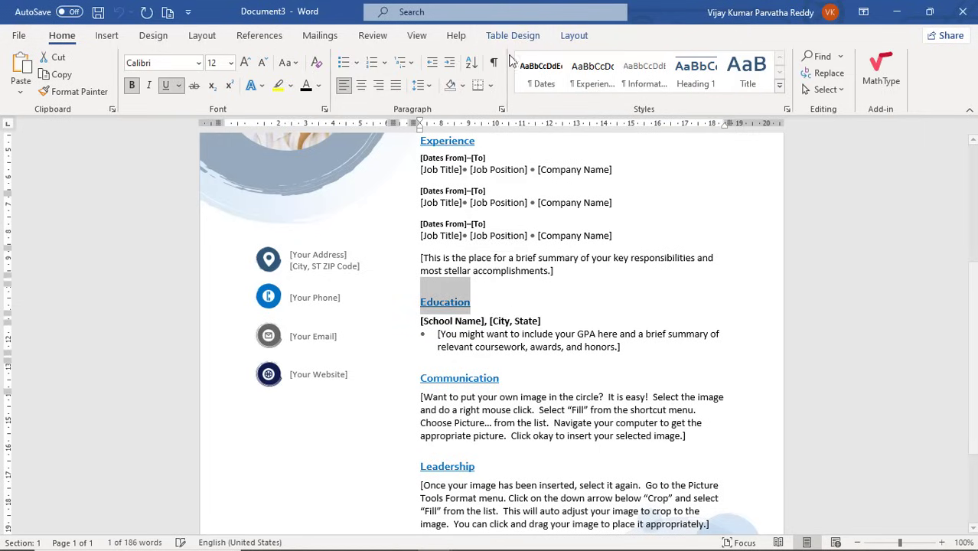
{"action": "left_click", "coordinate": [548, 237]}
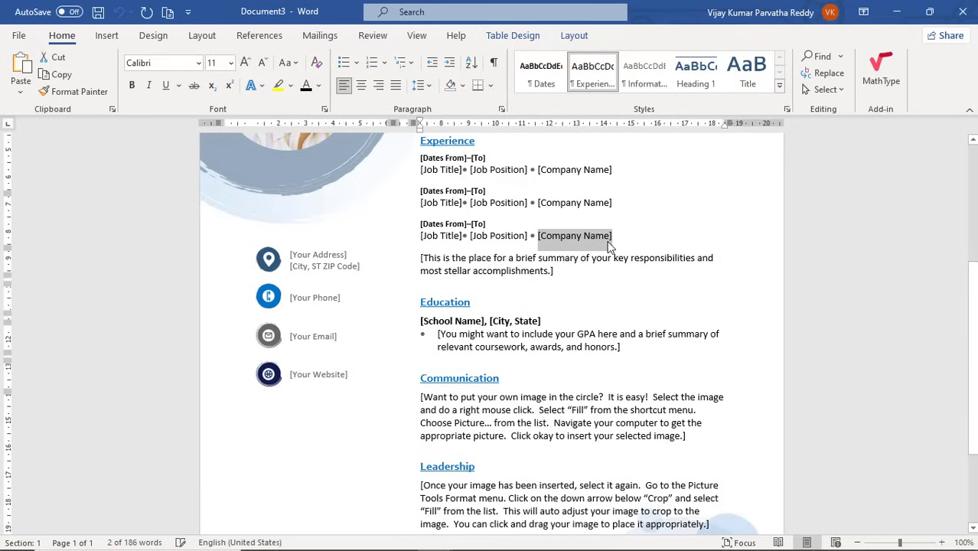
{"action": "scroll", "coordinate": [609, 237], "scroll_direction": "down", "scroll_amount": 4}
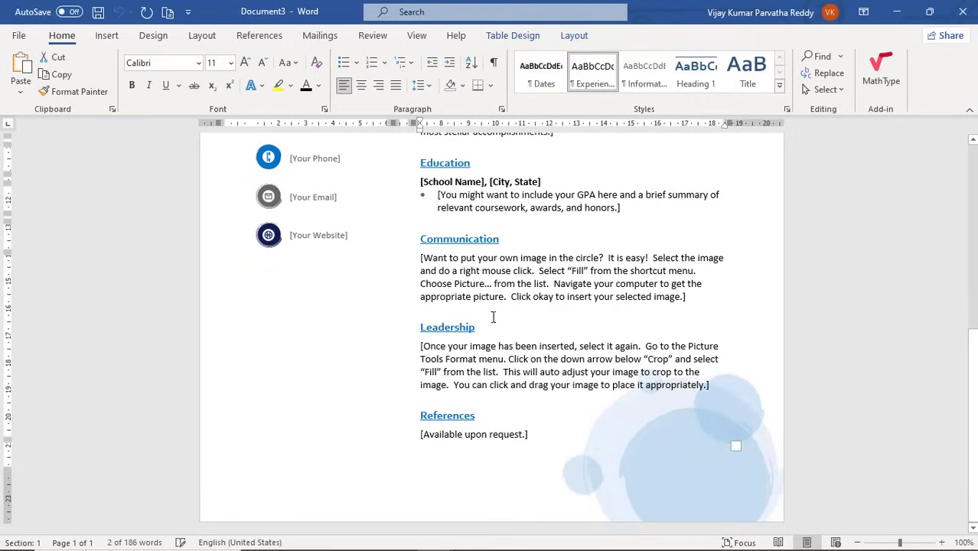
{"action": "scroll", "coordinate": [616, 367], "scroll_direction": "up", "scroll_amount": 6}
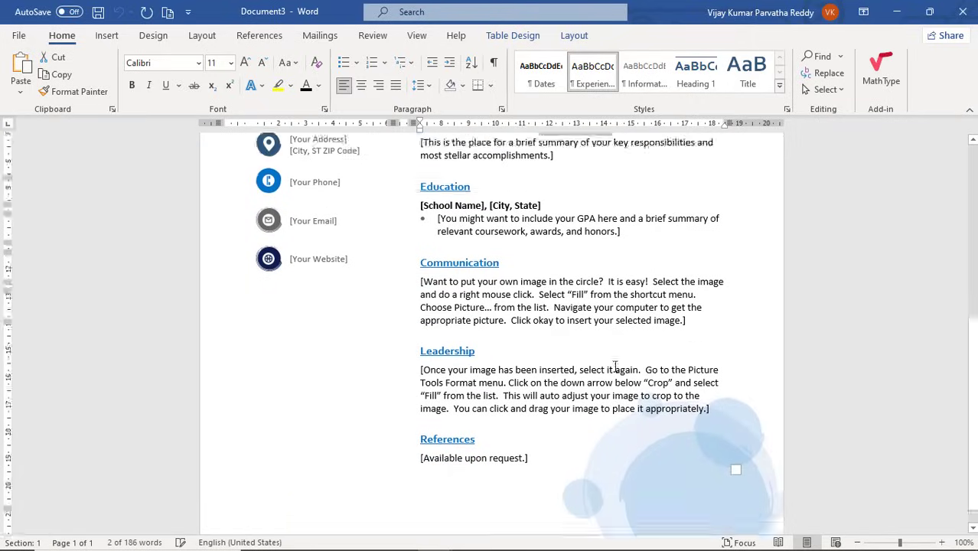
{"action": "scroll", "coordinate": [615, 367], "scroll_direction": "up", "scroll_amount": 3}
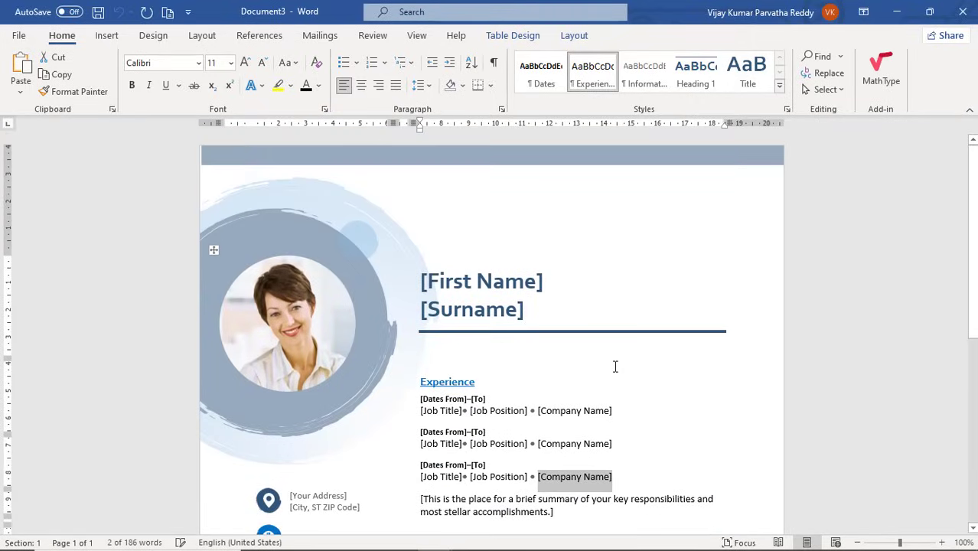
In the floral resume, add a new line after EXPERIENCE and go to the Insert tab.
{"action": "key", "text": "alt+Tab"}
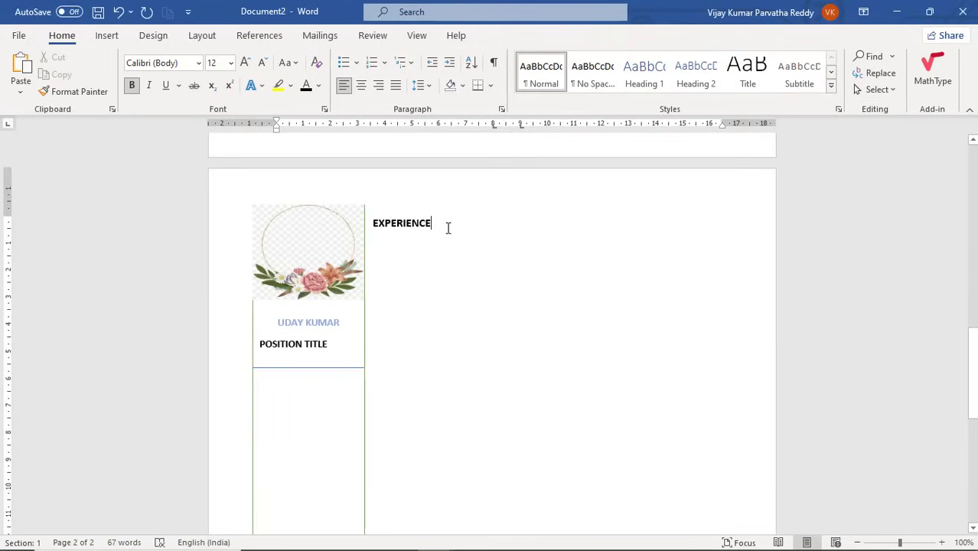
{"action": "key", "text": "Return"}
{"action": "key", "text": "Return"}
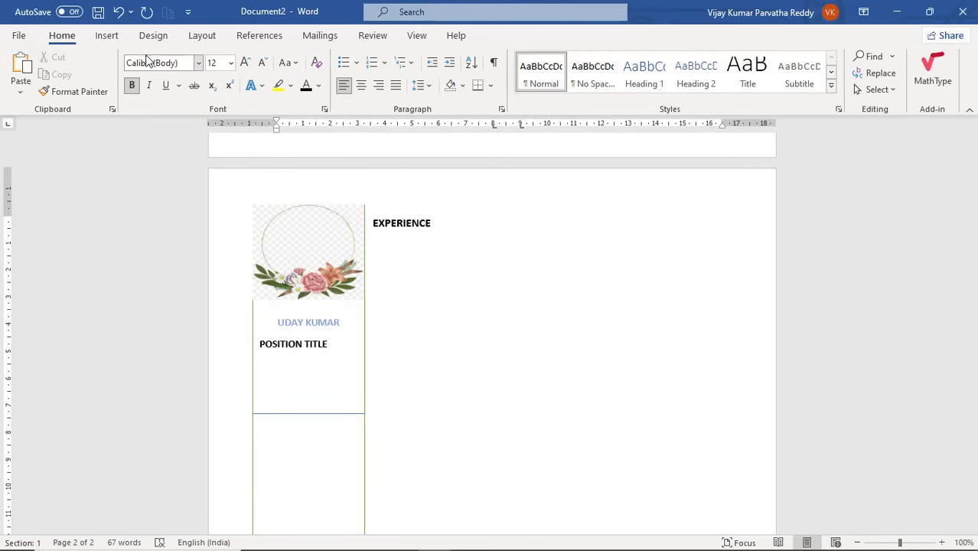
{"action": "left_click", "coordinate": [108, 38]}
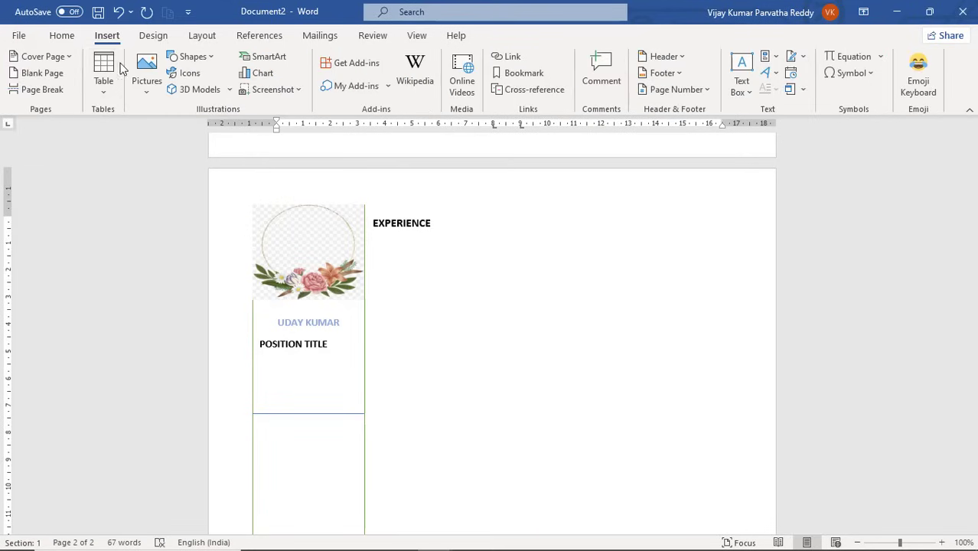
Insert a four-row table below EXPERIENCE and add a column at its left edge.
{"action": "left_click", "coordinate": [105, 93]}
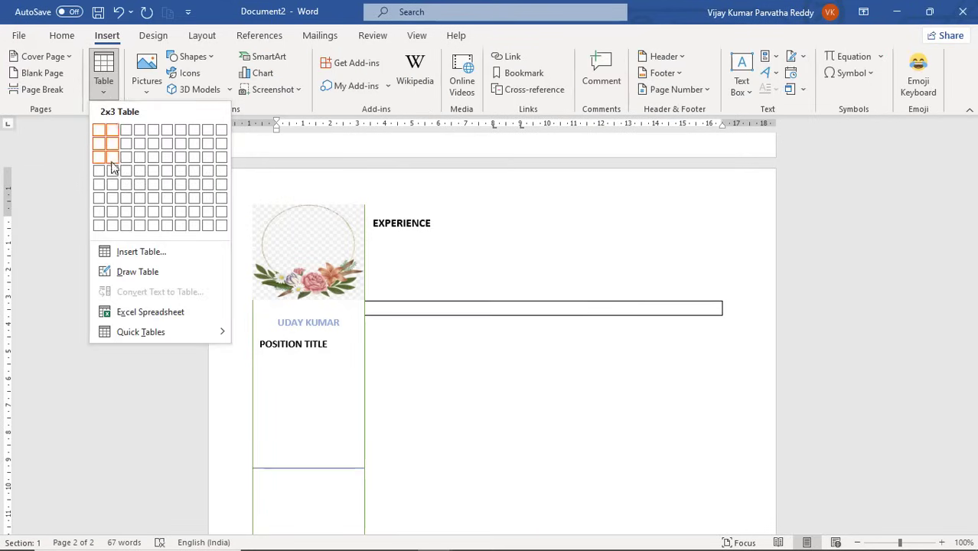
{"action": "left_click", "coordinate": [156, 172]}
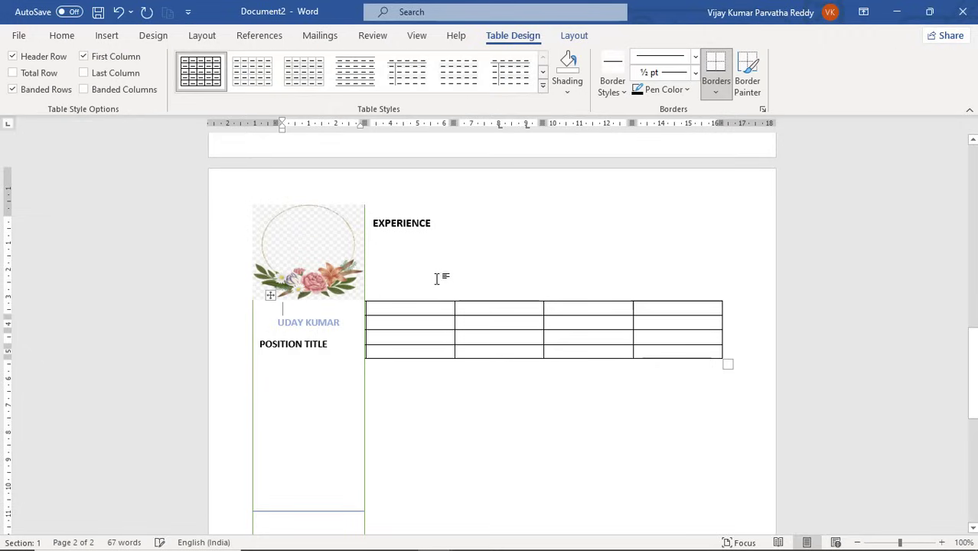
{"action": "left_click", "coordinate": [389, 306]}
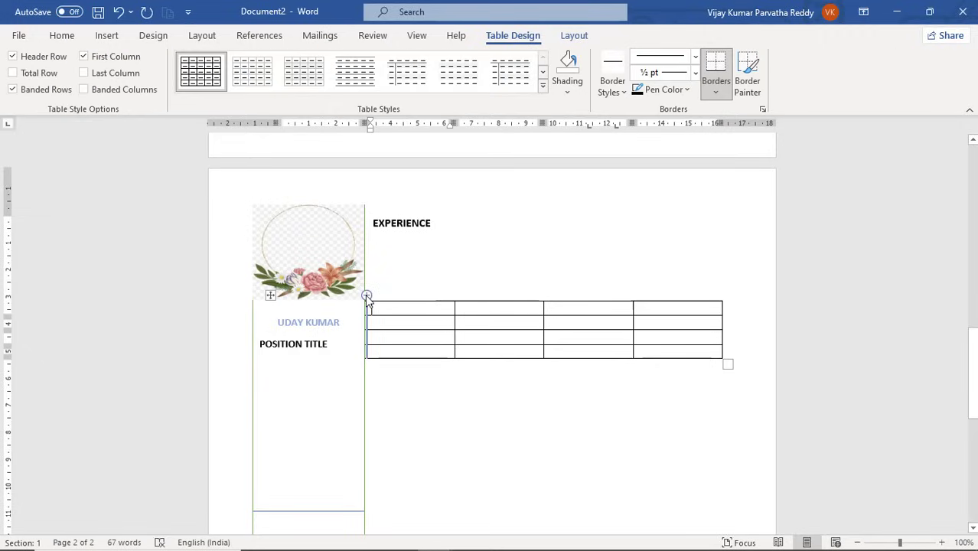
{"action": "left_click", "coordinate": [367, 296]}
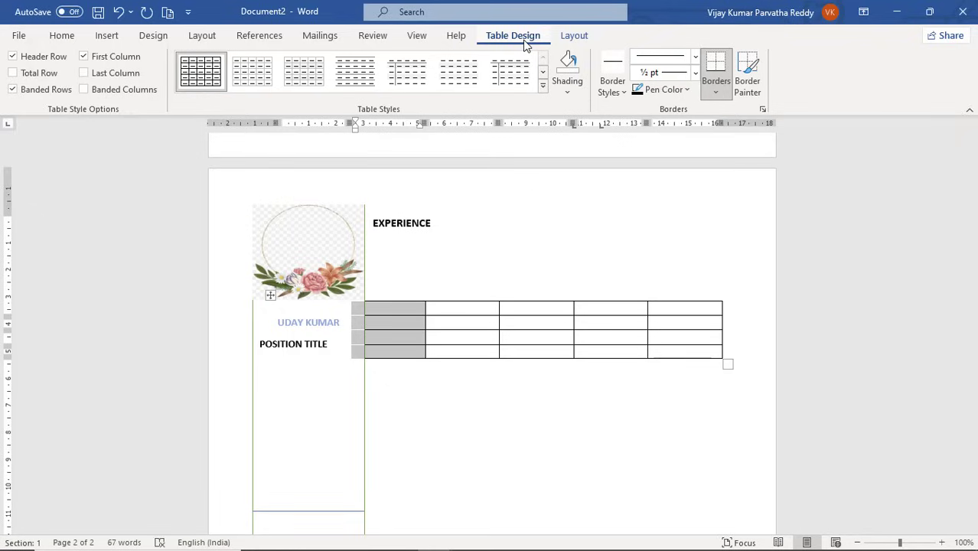
Open the border options for the new left column to remove its borders.
{"action": "left_click", "coordinate": [624, 93]}
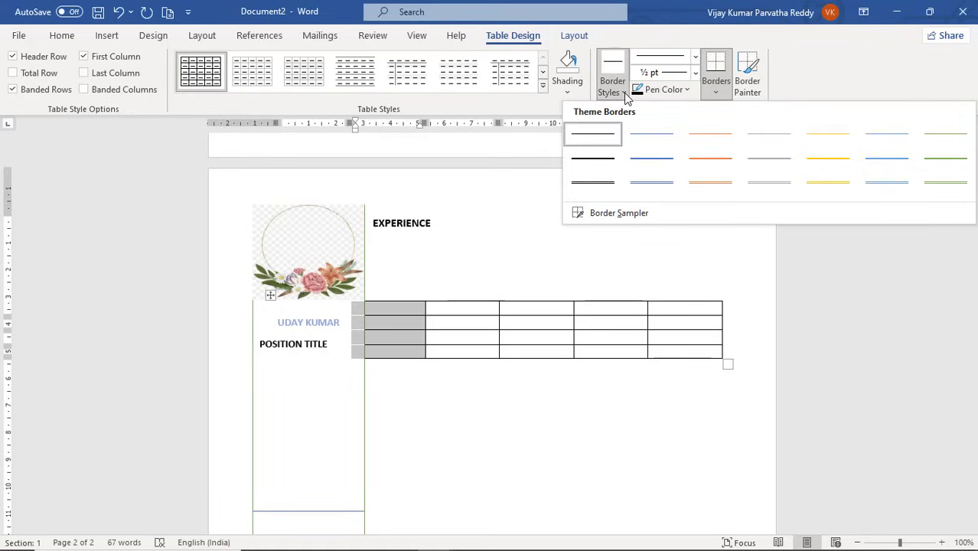
{"action": "left_click", "coordinate": [655, 34]}
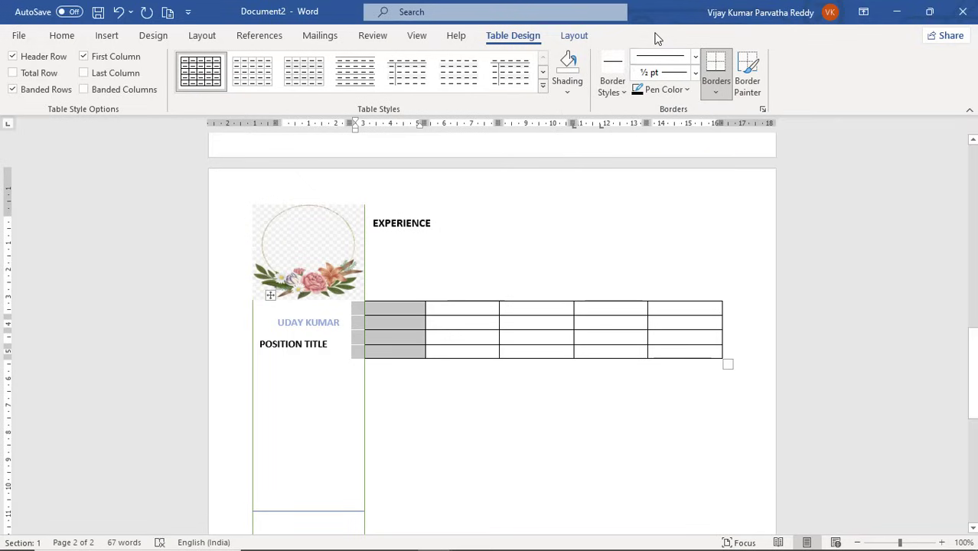
{"action": "left_click", "coordinate": [716, 95]}
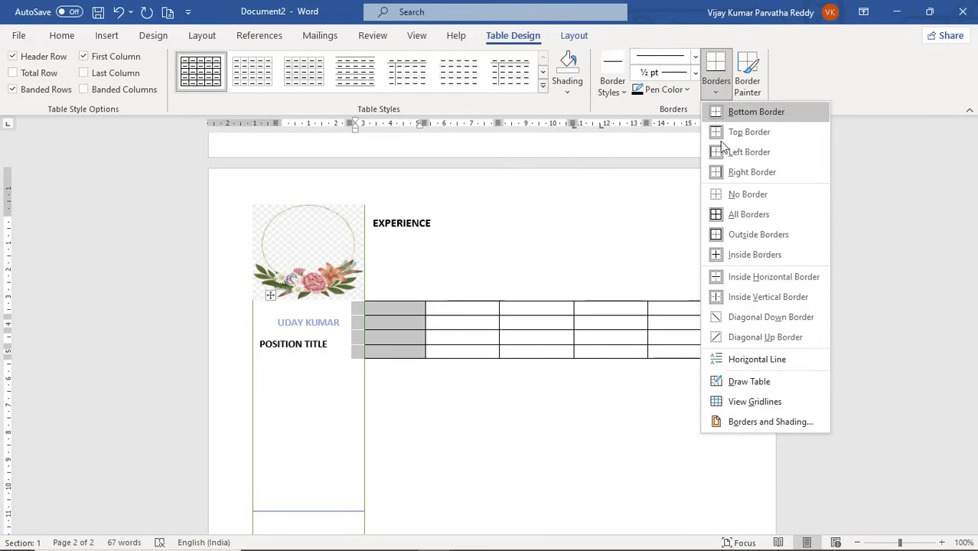
{"action": "left_click", "coordinate": [731, 198]}
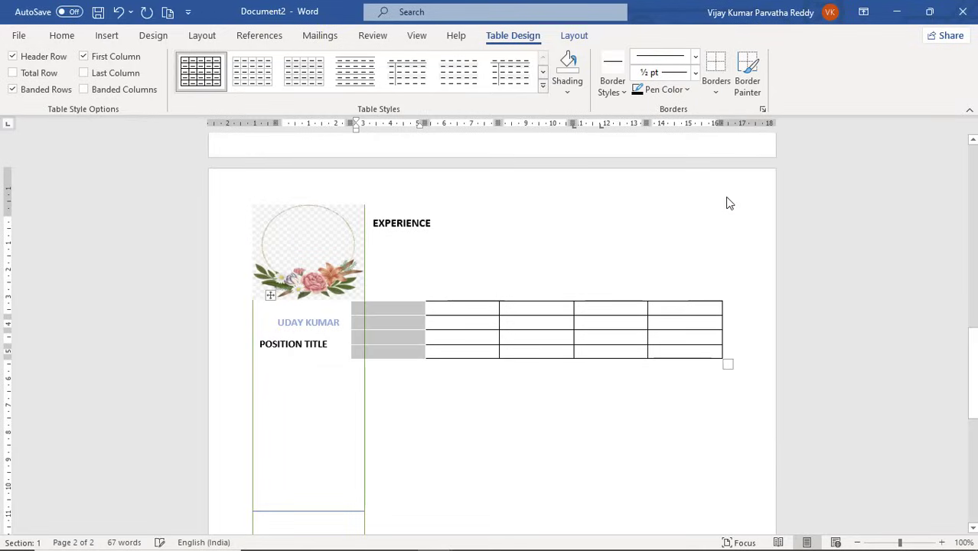
{"action": "left_click", "coordinate": [460, 312]}
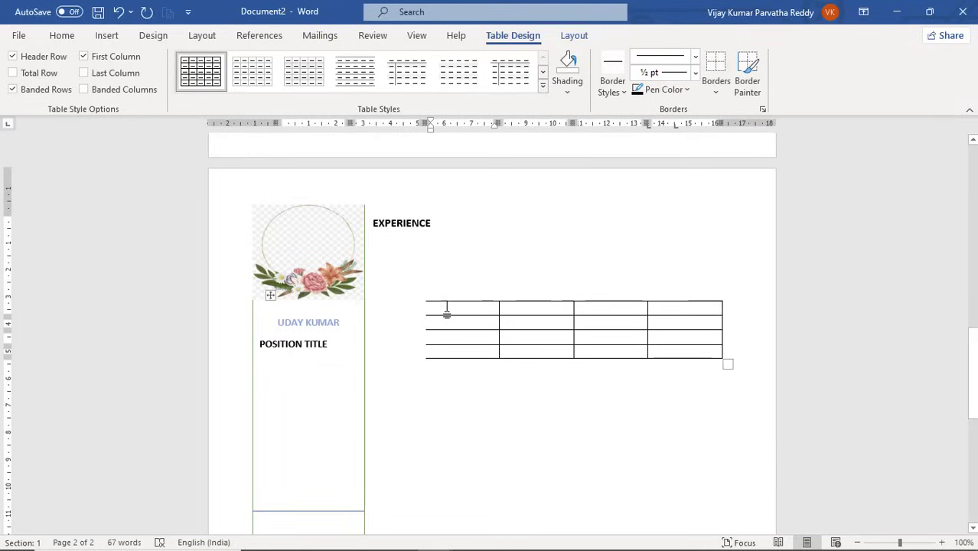
{"action": "mouse_move", "coordinate": [448, 312]}
{"action": "left_mouse_down"}
{"action": "mouse_move", "coordinate": [544, 349]}
{"action": "mouse_move", "coordinate": [694, 356]}
{"action": "left_mouse_up"}
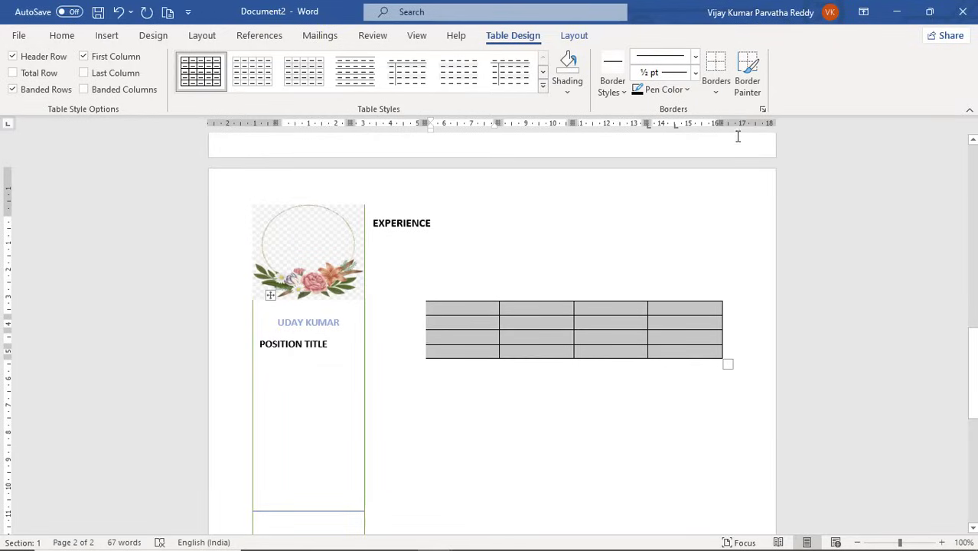
{"action": "left_click", "coordinate": [715, 96]}
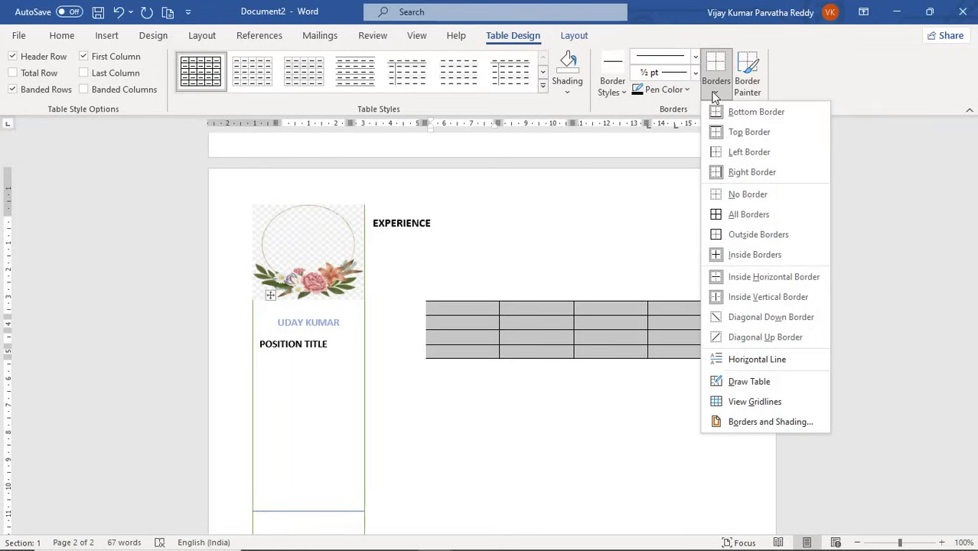
{"action": "left_click", "coordinate": [719, 197]}
{"action": "left_click", "coordinate": [624, 290]}
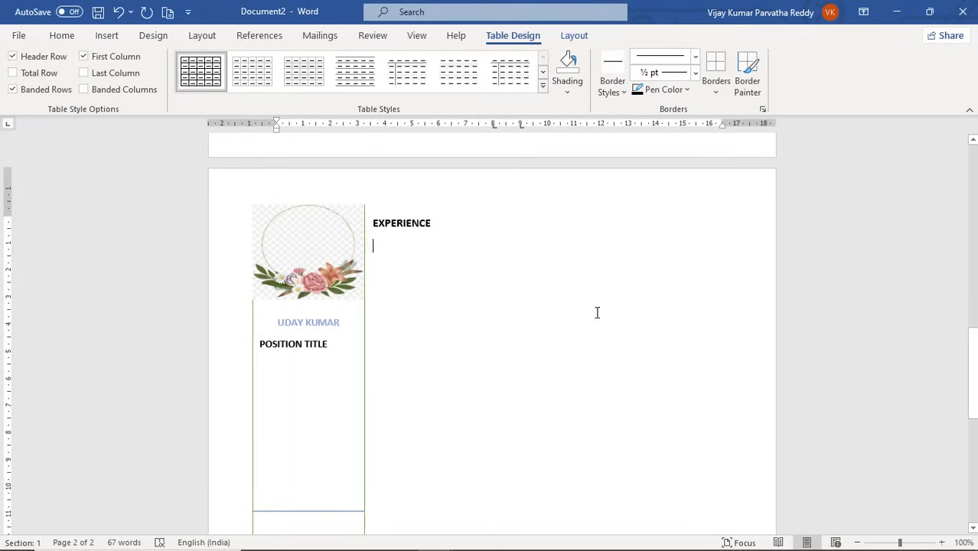
{"action": "left_click", "coordinate": [507, 317]}
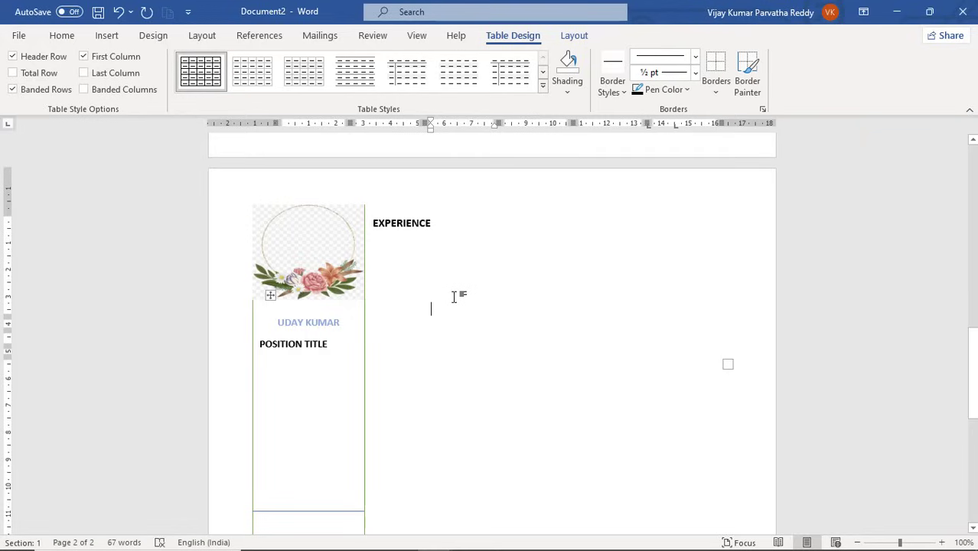
{"action": "key", "text": "ctrl+z"}
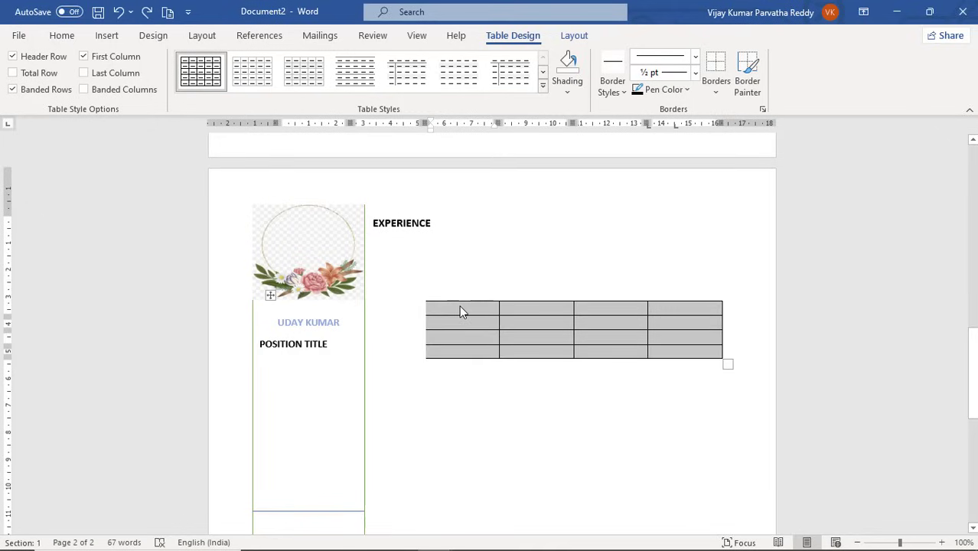
{"action": "left_click", "coordinate": [459, 305]}
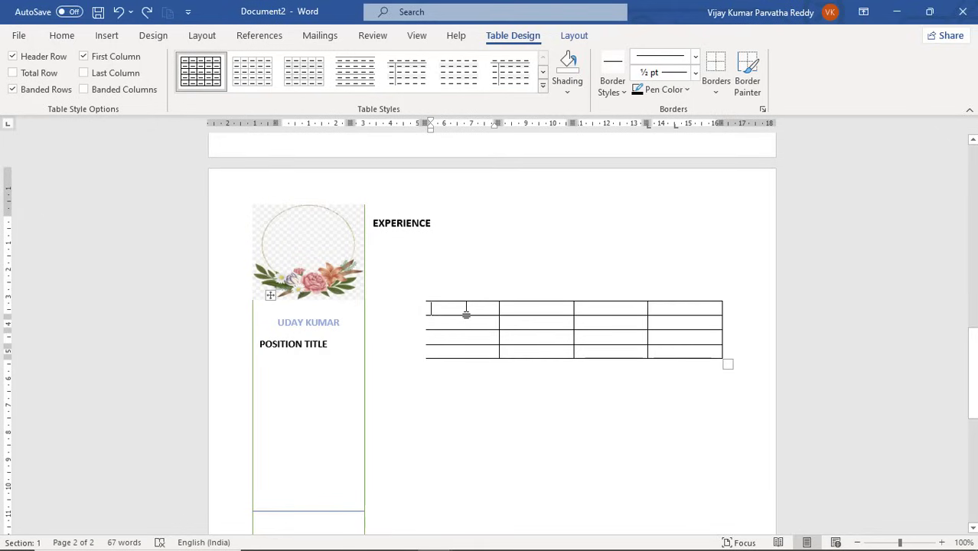
Add blank lines to make the first row taller, widen the first column, then try to shorten that row.
{"action": "key", "text": "Return"}
{"action": "key", "text": "Return"}
{"action": "key", "text": "Return"}
{"action": "key", "text": "Return"}
{"action": "key", "text": "Return"}
{"action": "key", "text": "Return"}
{"action": "key", "text": "Return"}
{"action": "key", "text": "Return"}
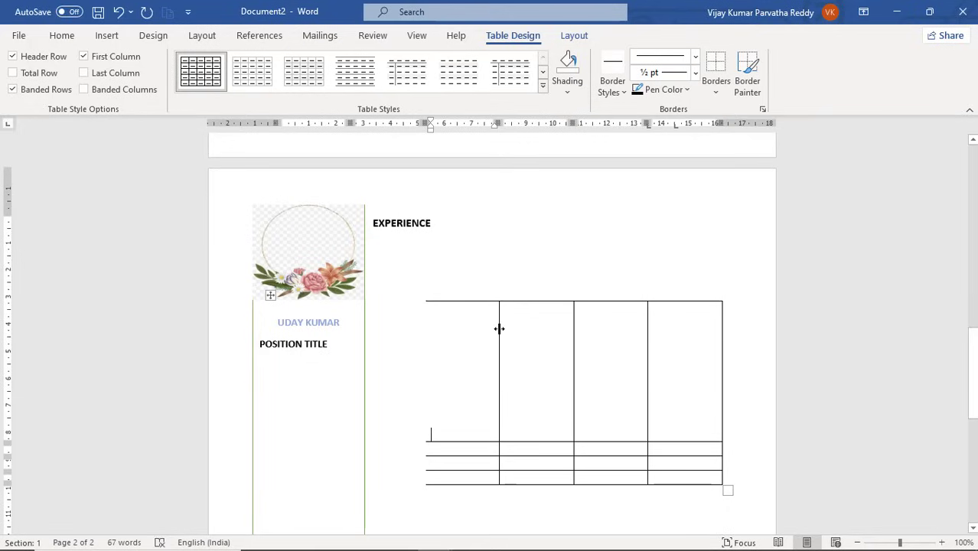
{"action": "left_click_drag", "start_coordinate": [499, 329], "coordinate": [608, 328]}
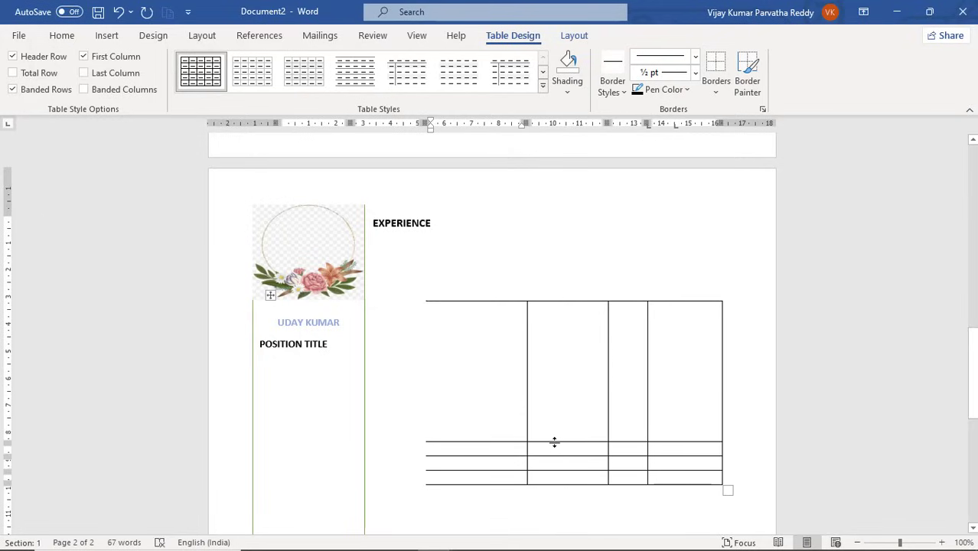
{"action": "left_click_drag", "start_coordinate": [554, 443], "coordinate": [559, 402]}
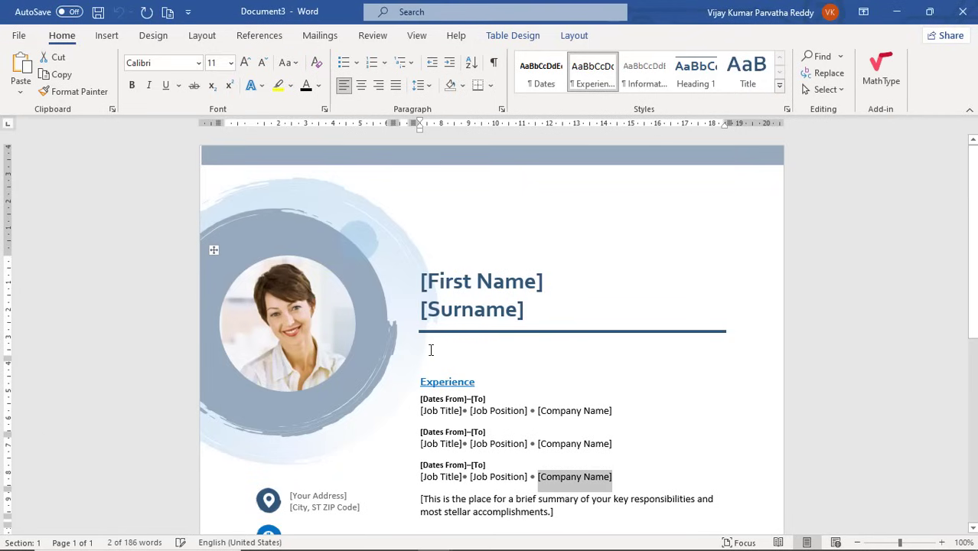
Cycle through the open resumes to reach the Document5 reference.
{"action": "key", "text": "alt+Tab"}
{"action": "key", "text": "alt+Tab"}
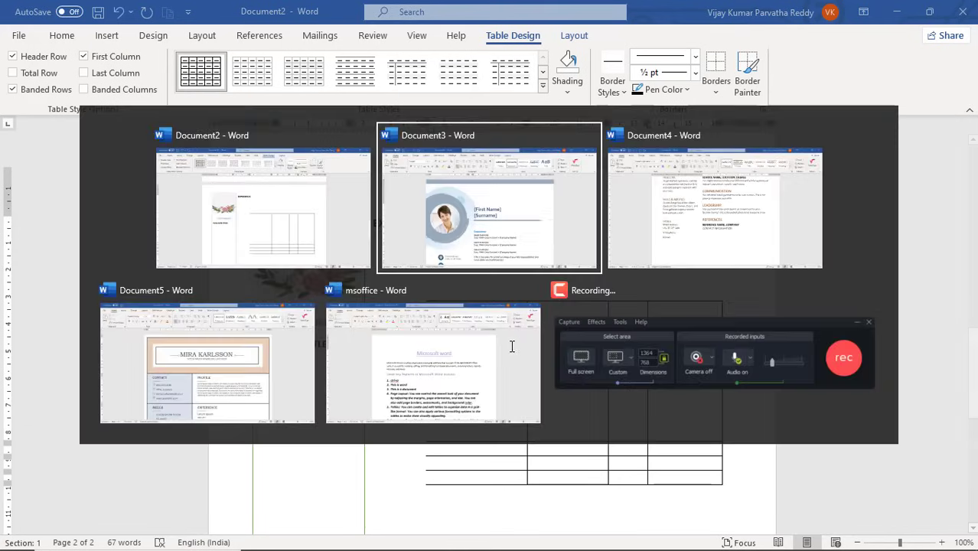
{"action": "key", "text": "alt+Tab"}
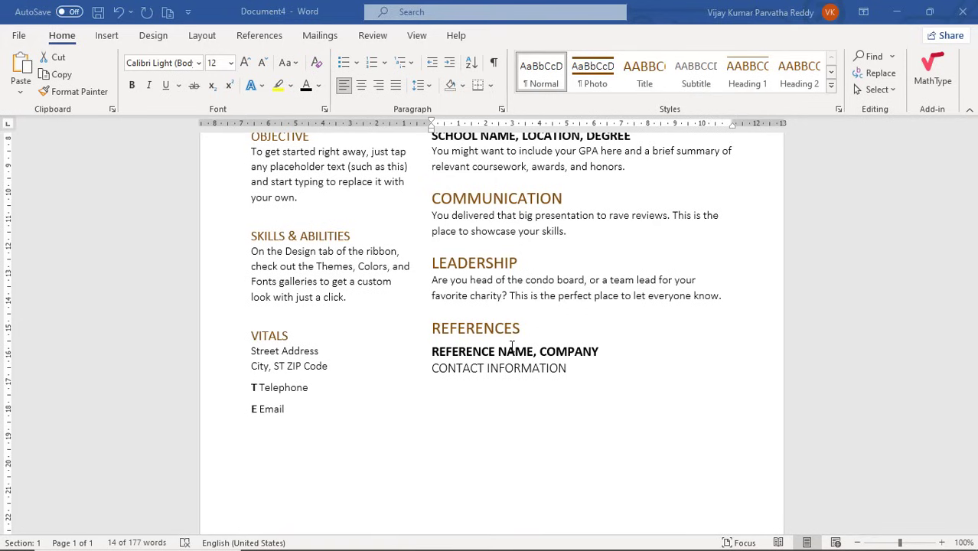
{"action": "key", "text": "alt+Tab"}
{"action": "key", "text": "alt+Tab"}
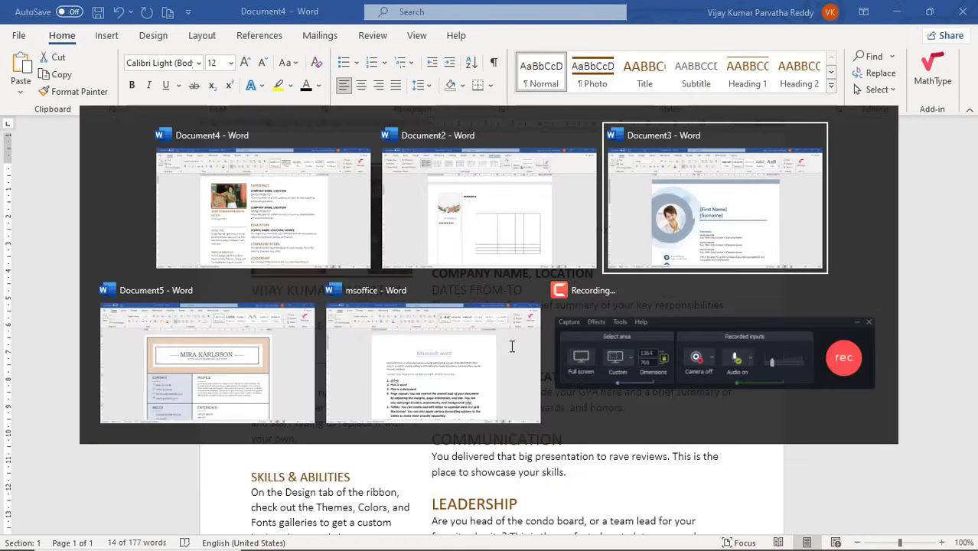
{"action": "key", "text": "alt+Tab"}
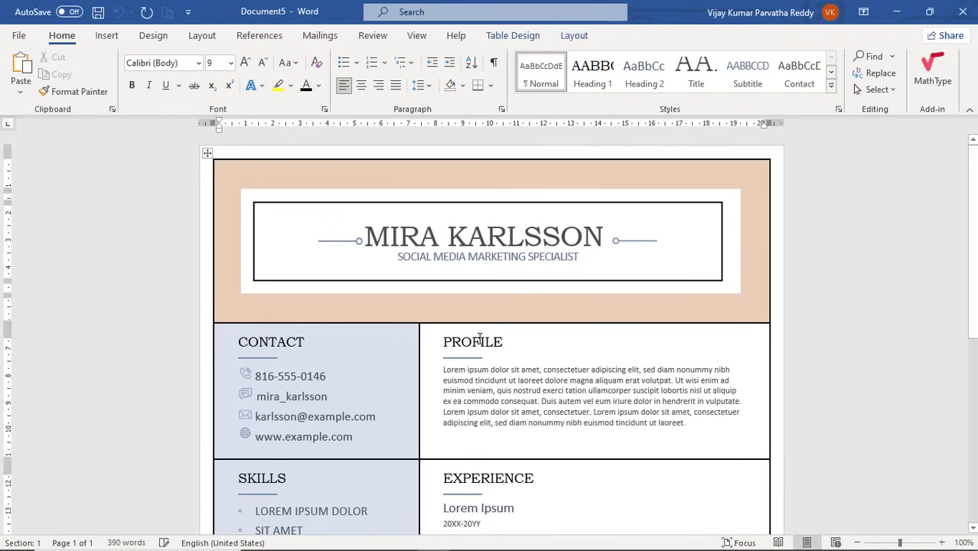
Inspect Document5's layout table, including PROFILE, the name box and the header, then return to Document2.
{"action": "double_click", "coordinate": [480, 339]}
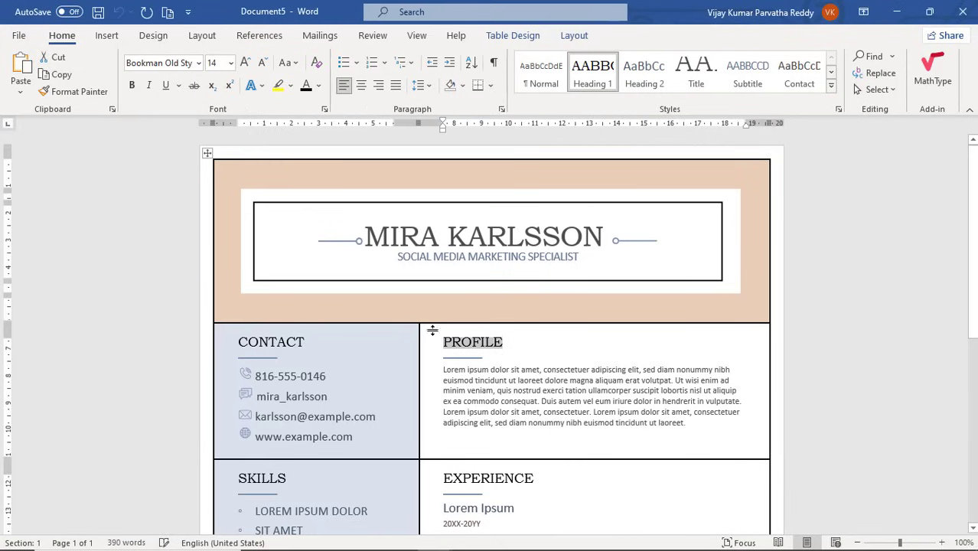
{"action": "left_click", "coordinate": [207, 155]}
{"action": "left_click", "coordinate": [254, 181]}
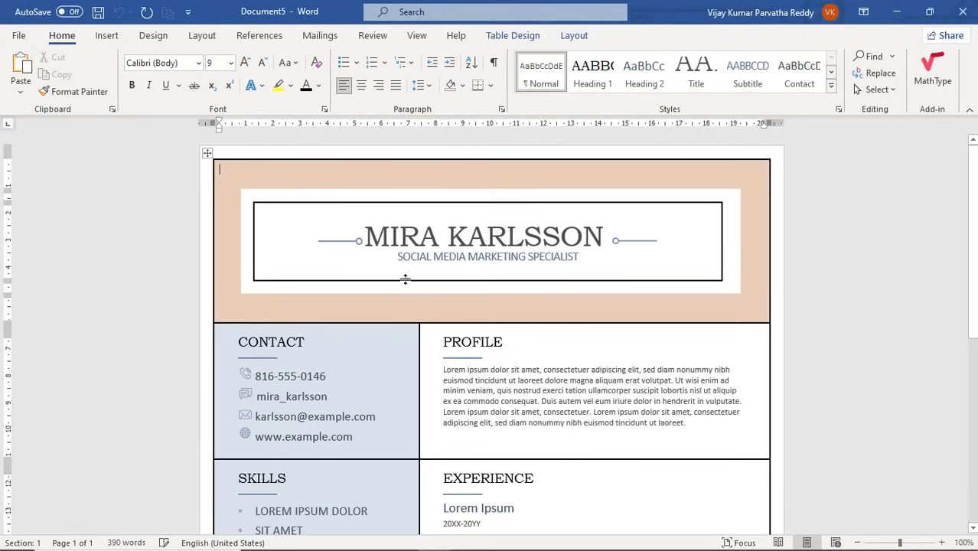
{"action": "left_click", "coordinate": [273, 249]}
{"action": "left_click", "coordinate": [298, 292]}
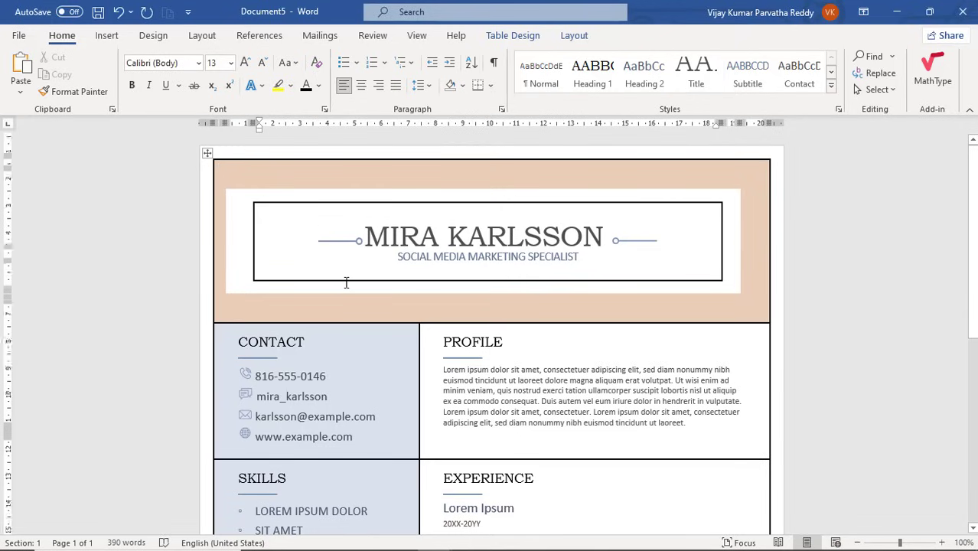
{"action": "scroll", "coordinate": [345, 280], "scroll_direction": "down", "scroll_amount": 3}
{"action": "scroll", "coordinate": [346, 282], "scroll_direction": "up", "scroll_amount": 3}
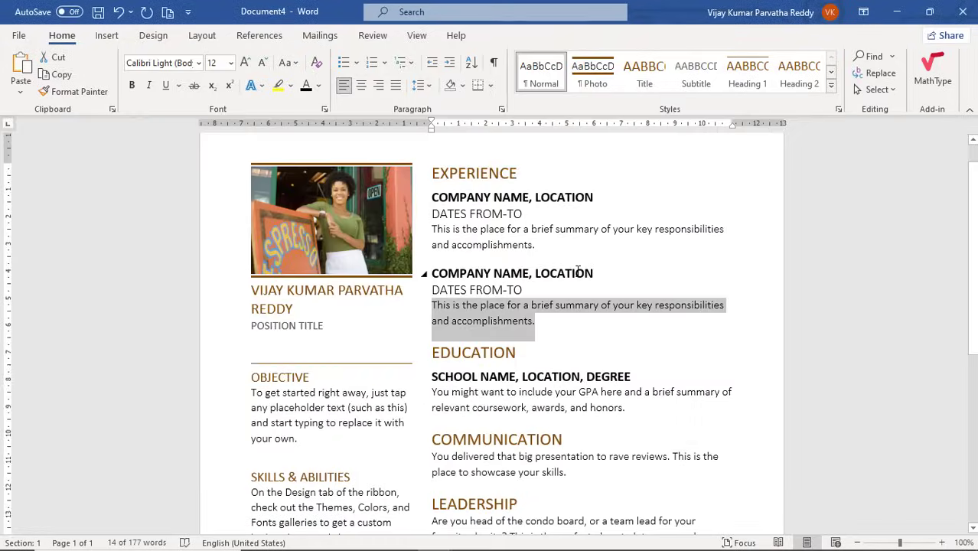
{"action": "key", "text": "alt+Tab"}
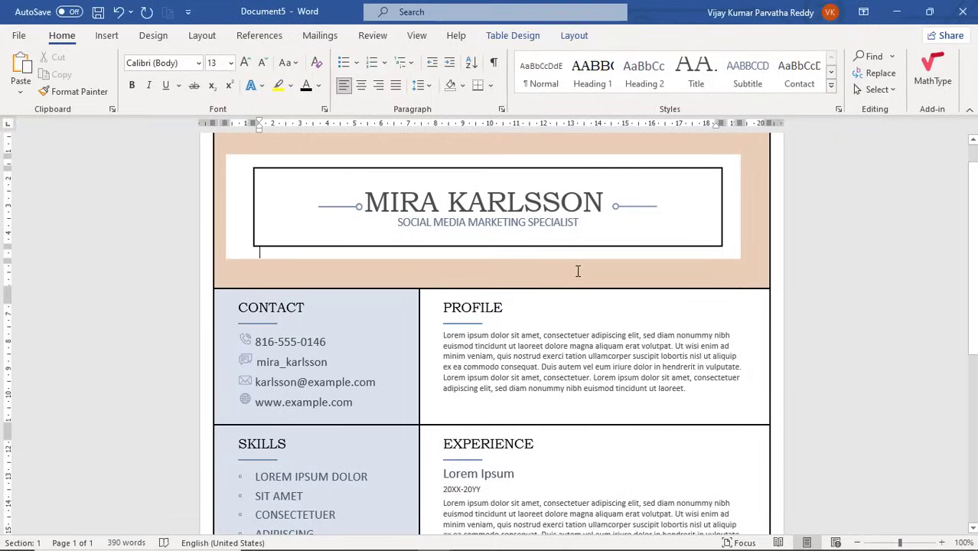
{"action": "key", "text": "alt+Tab"}
{"action": "key", "text": "alt+Tab"}
{"action": "key", "text": "alt+Tab"}
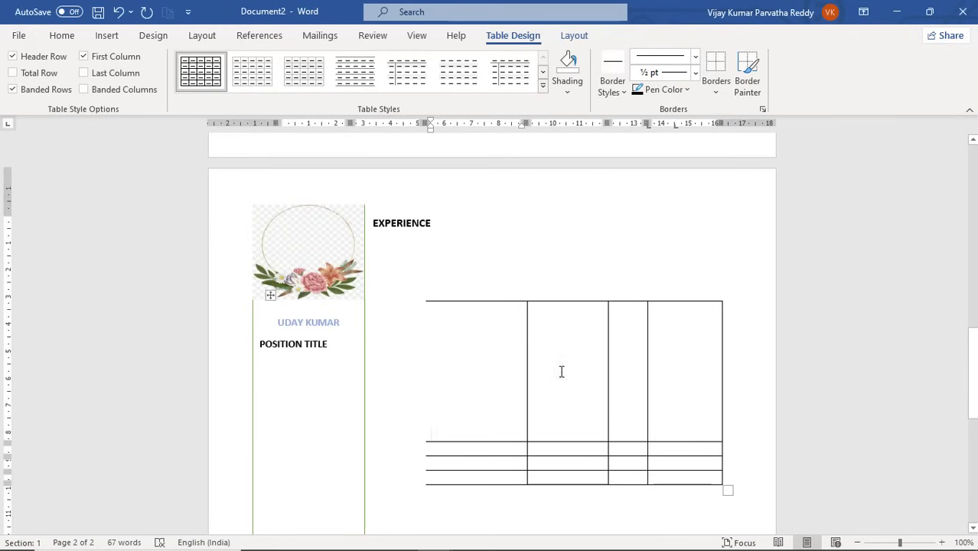
Select the thin row under the tall cells and merge it into a single cell.
{"action": "left_click_drag", "start_coordinate": [500, 448], "coordinate": [689, 450]}
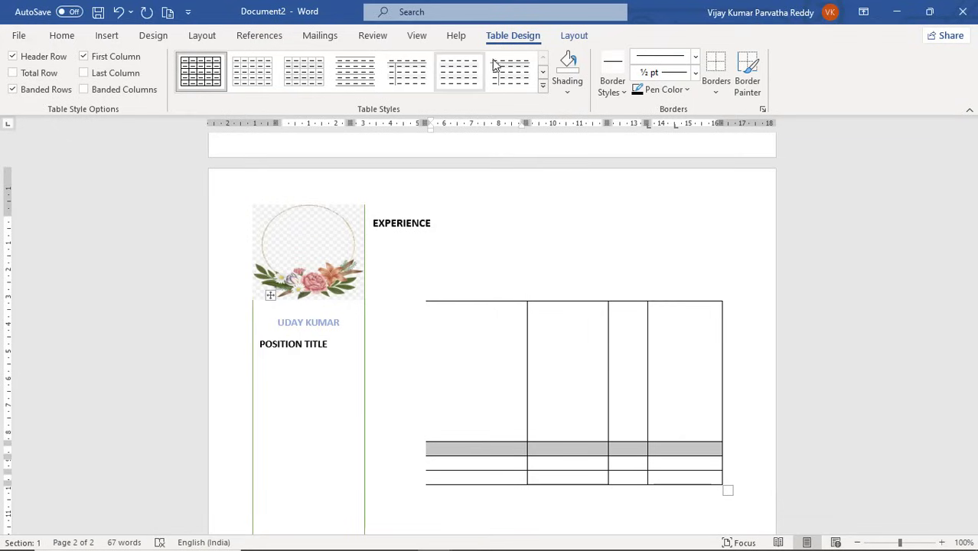
{"action": "left_click", "coordinate": [570, 39]}
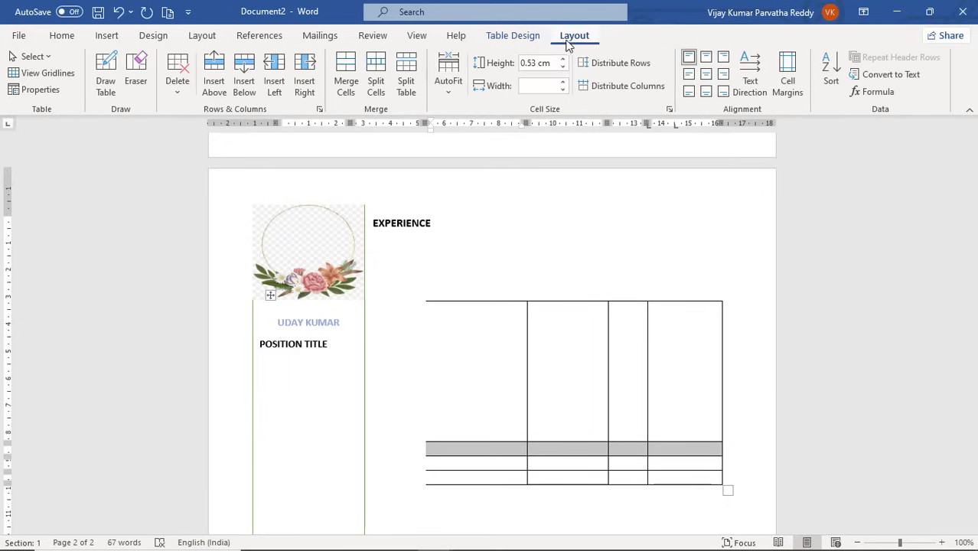
{"action": "left_click", "coordinate": [345, 86]}
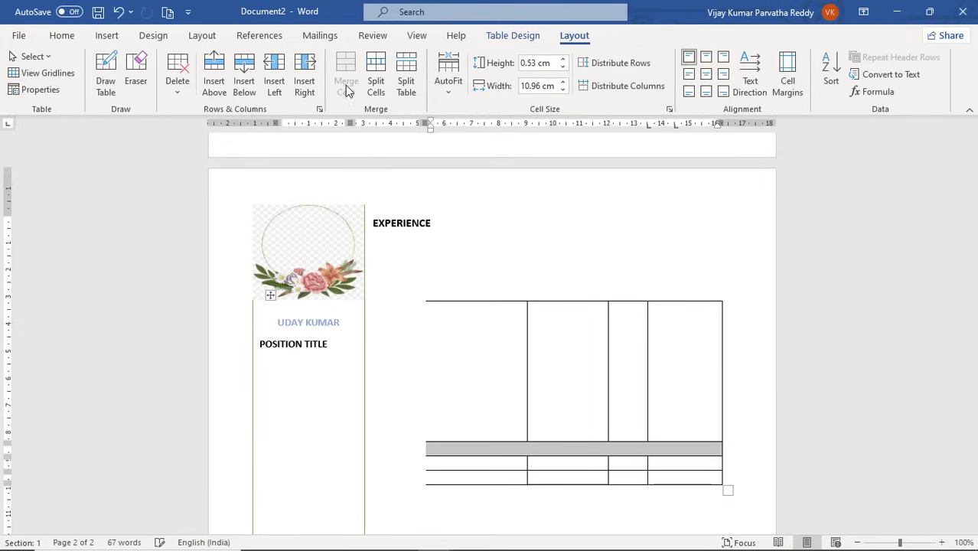
{"action": "left_click", "coordinate": [563, 457]}
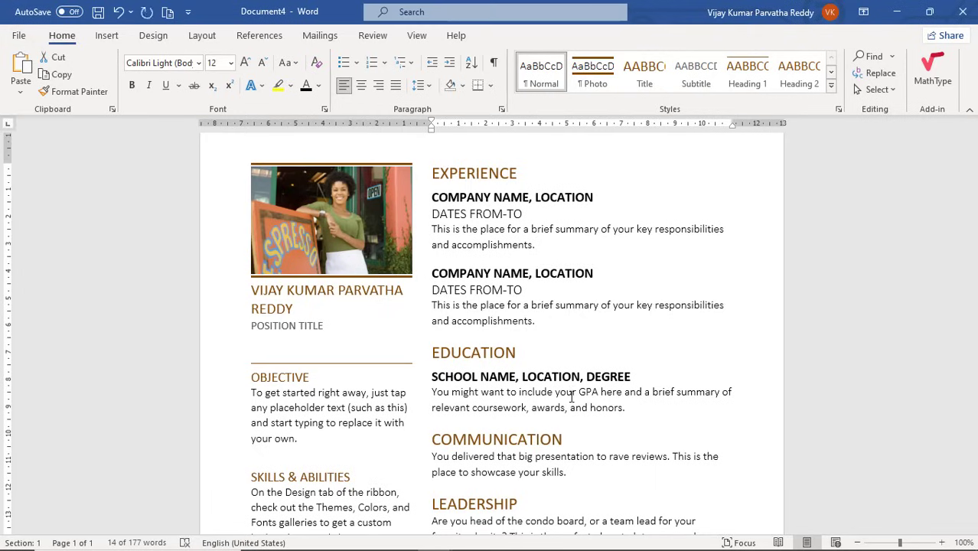
Scroll through the peach-and-blue Document5 resume, checking the line under EXPERIENCE, then return to Document2.
{"action": "left_click", "coordinate": [536, 313]}
{"action": "key", "text": "alt+Tab"}
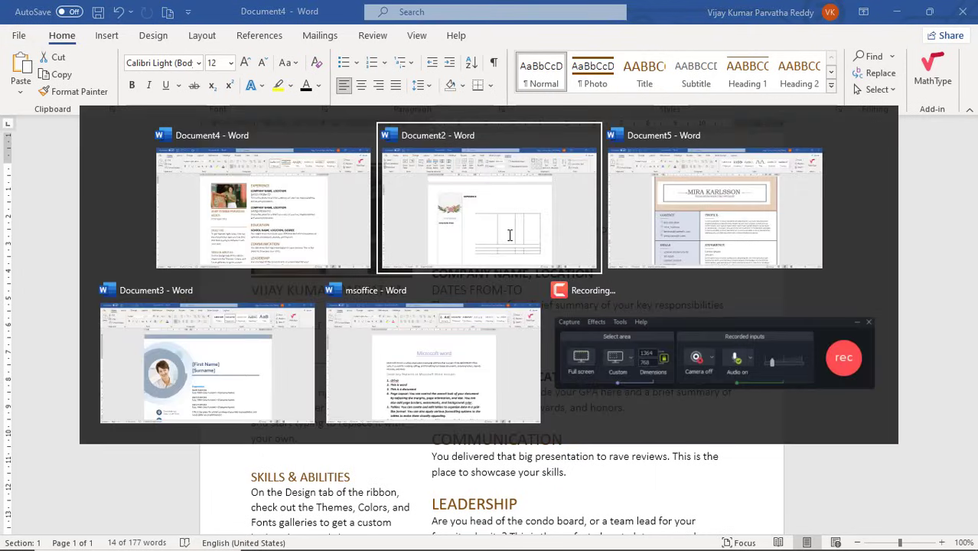
{"action": "key", "text": "alt+Tab"}
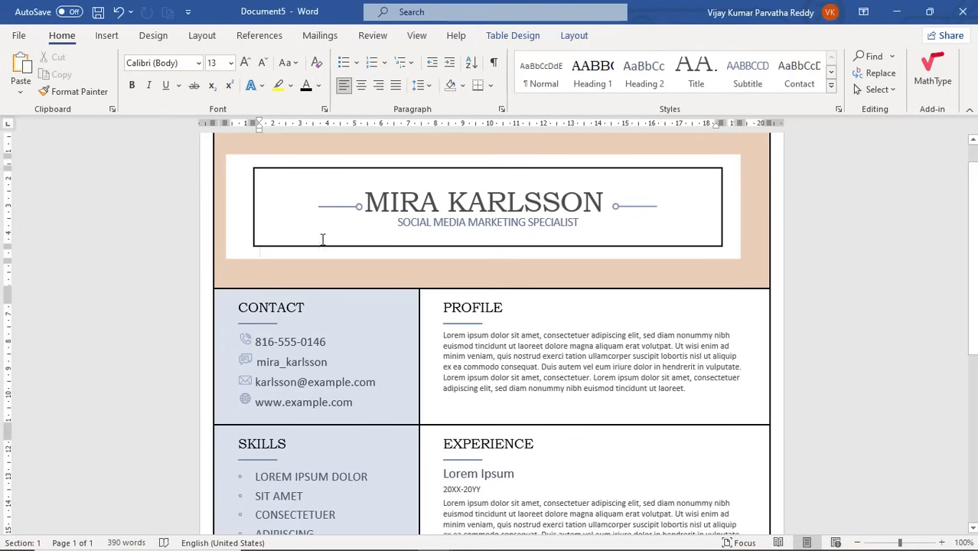
{"action": "scroll", "coordinate": [430, 289], "scroll_direction": "down", "scroll_amount": 5}
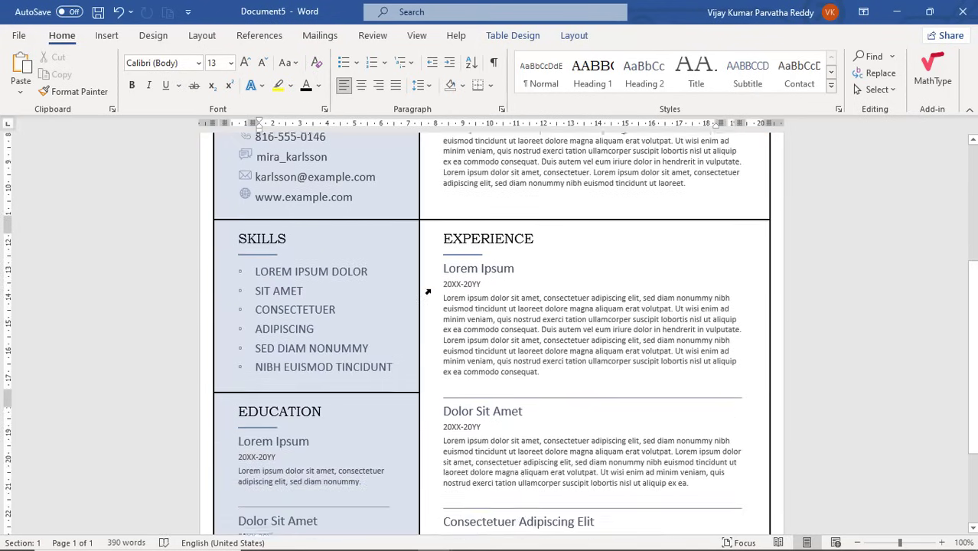
{"action": "scroll", "coordinate": [509, 291], "scroll_direction": "down", "scroll_amount": 3}
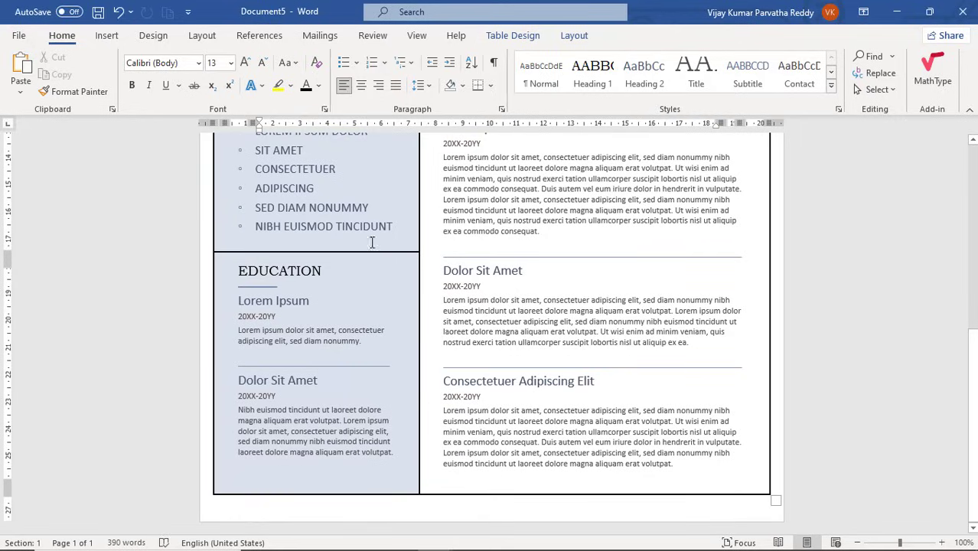
{"action": "scroll", "coordinate": [601, 366], "scroll_direction": "up", "scroll_amount": 5}
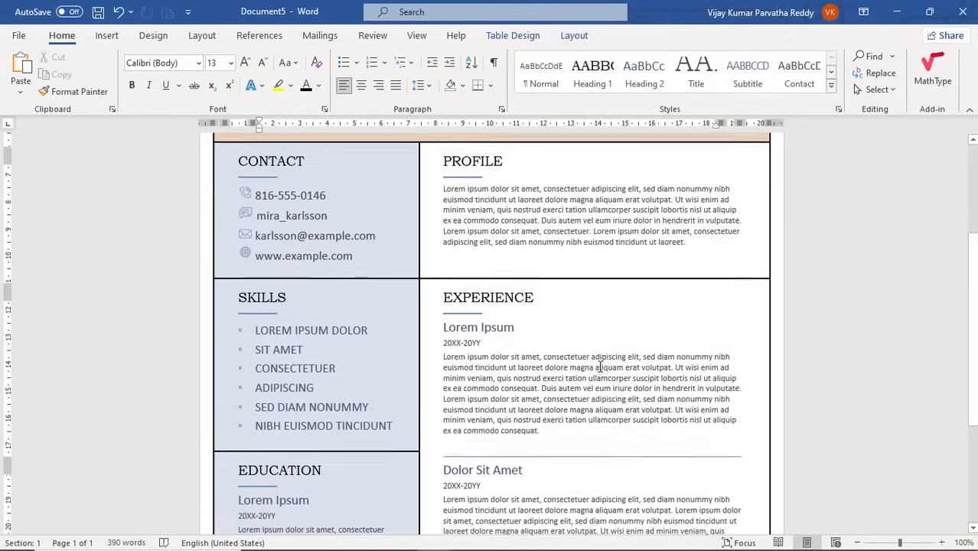
{"action": "left_click", "coordinate": [469, 320]}
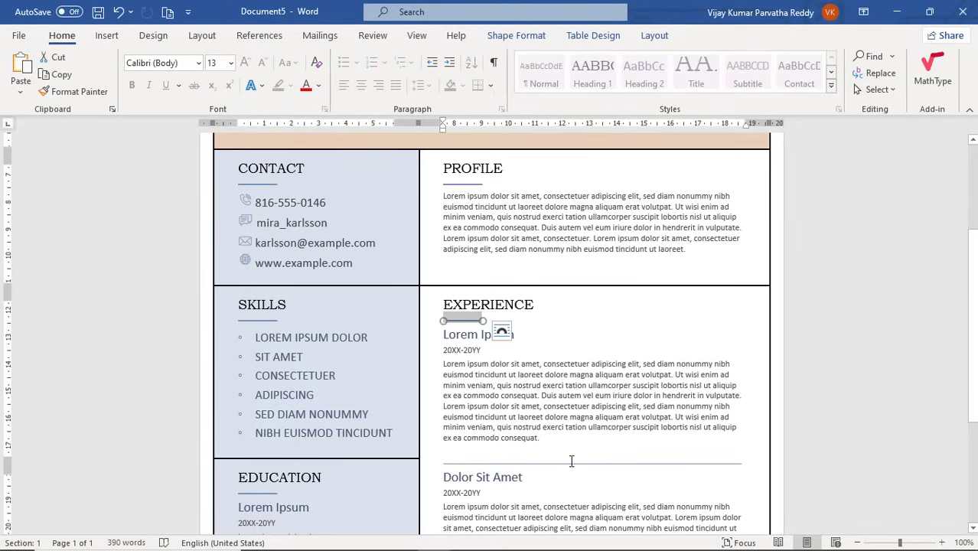
{"action": "scroll", "coordinate": [578, 490], "scroll_direction": "down", "scroll_amount": 2}
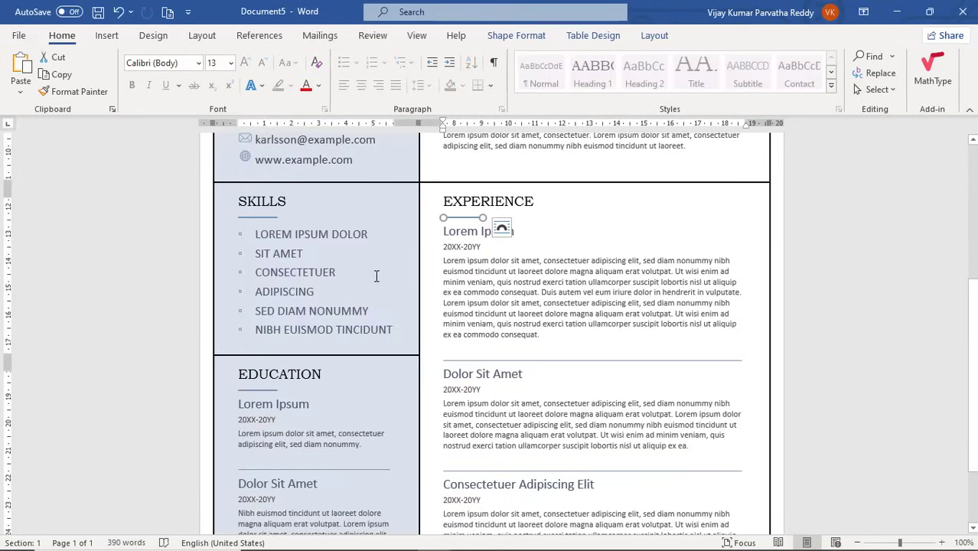
{"action": "scroll", "coordinate": [376, 276], "scroll_direction": "up", "scroll_amount": 3}
{"action": "key", "text": "alt+Tab"}
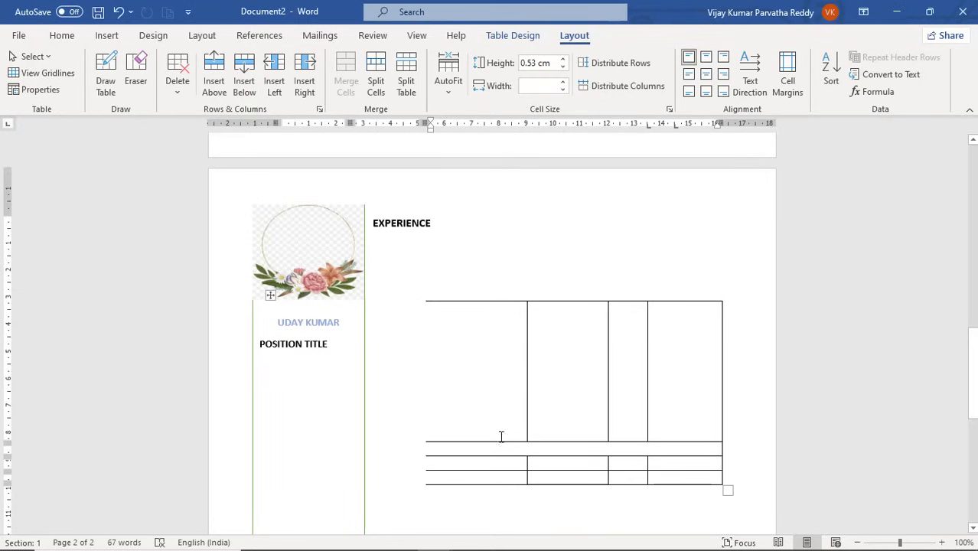
Shade the bottom two first-column cells of the EXPERIENCE table dark grey.
{"action": "left_click", "coordinate": [462, 450]}
{"action": "left_click_drag", "start_coordinate": [459, 465], "coordinate": [497, 479]}
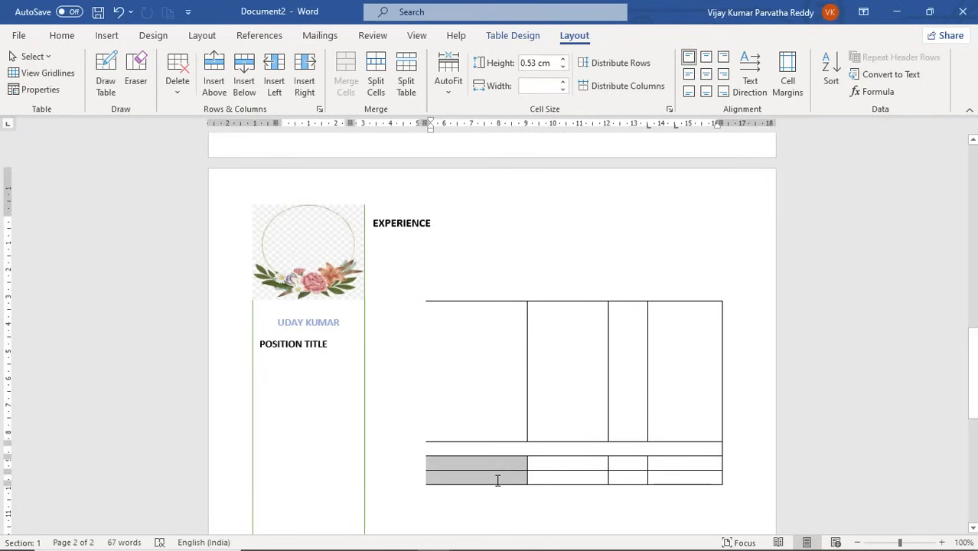
{"action": "left_click_drag", "start_coordinate": [497, 474], "coordinate": [486, 412]}
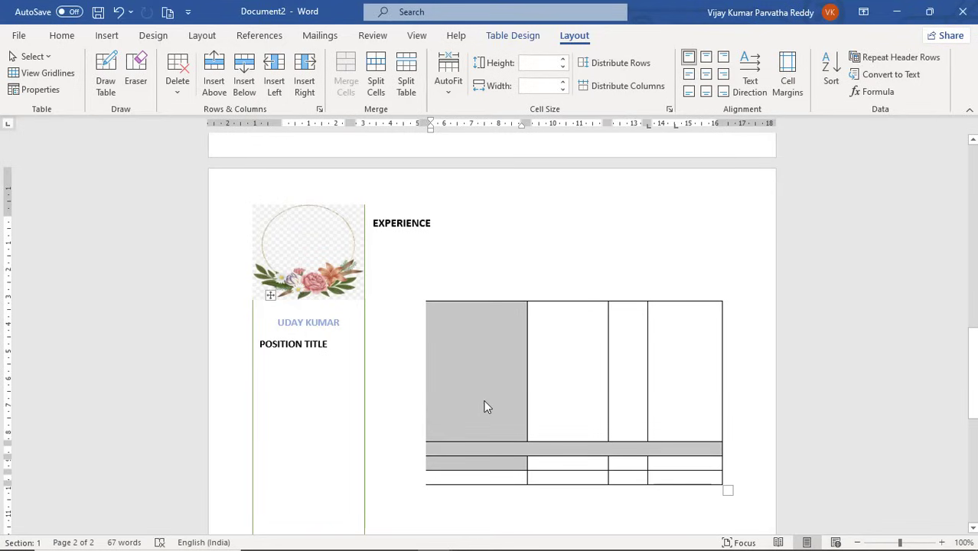
{"action": "left_click", "coordinate": [484, 403]}
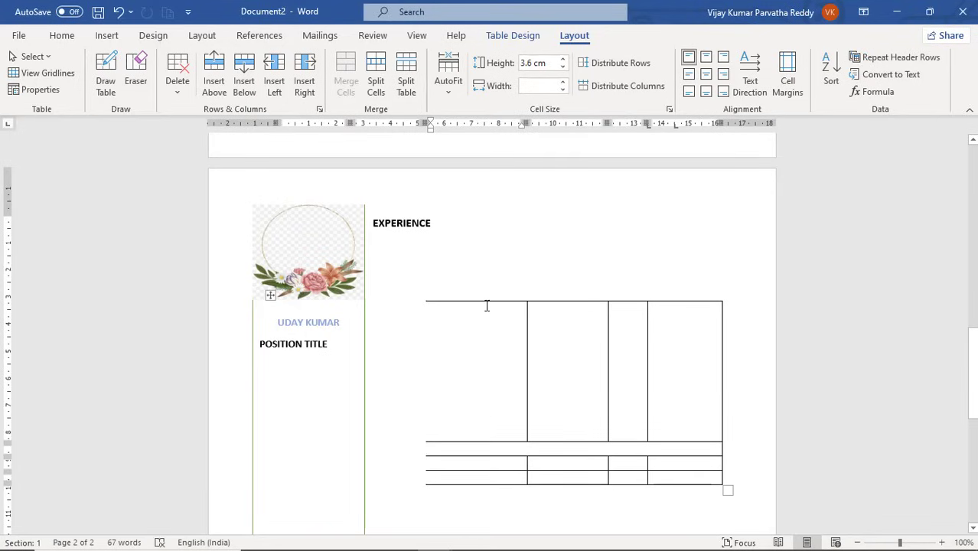
{"action": "left_click_drag", "start_coordinate": [486, 305], "coordinate": [507, 425]}
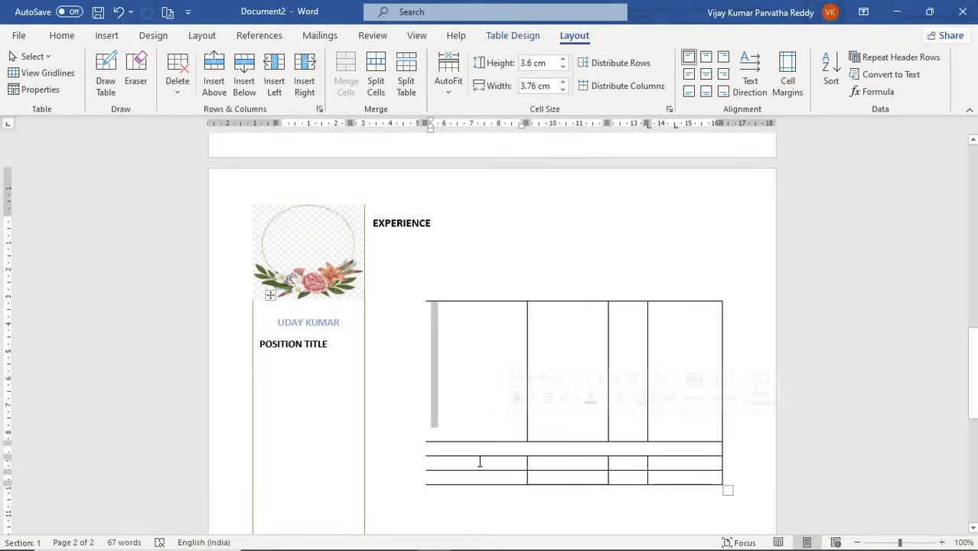
{"action": "left_click_drag", "start_coordinate": [480, 462], "coordinate": [500, 484]}
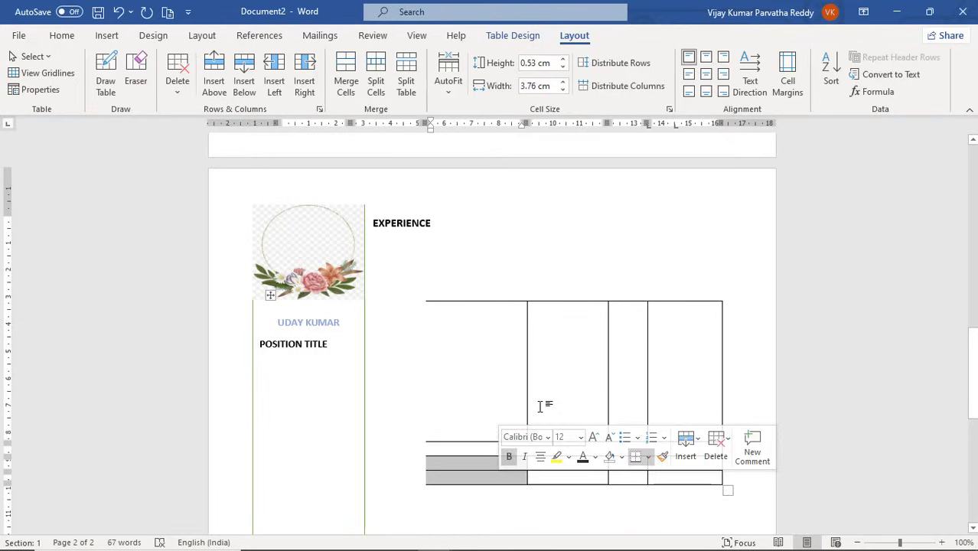
{"action": "left_click", "coordinate": [512, 36]}
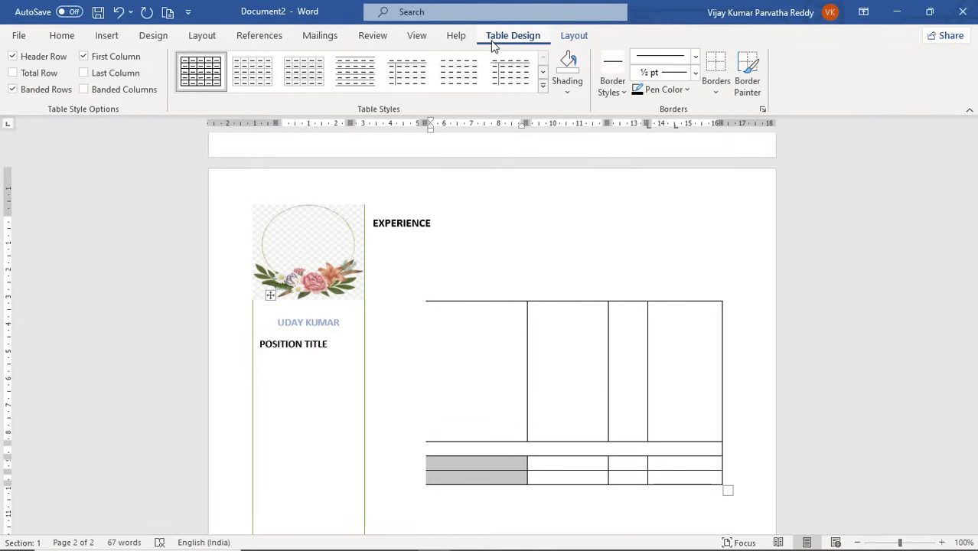
{"action": "left_click", "coordinate": [567, 88]}
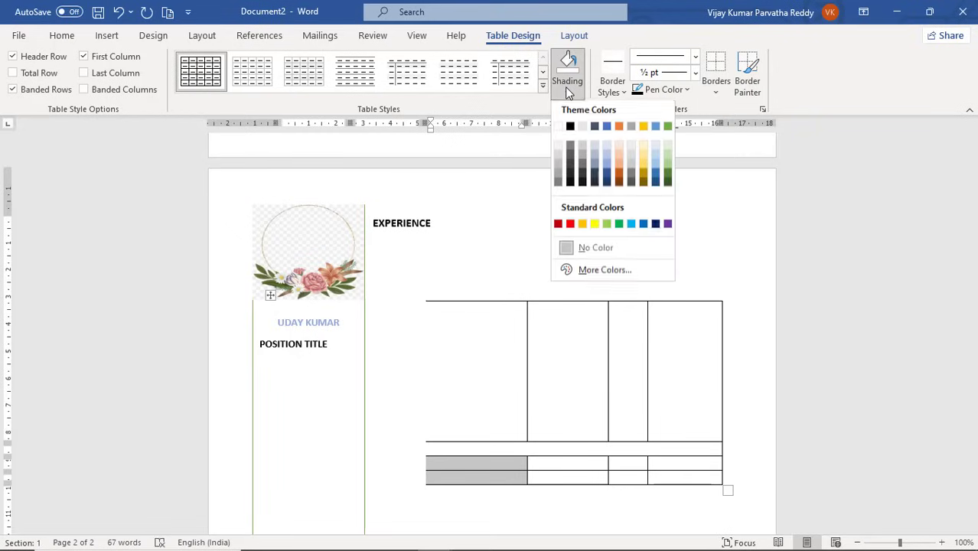
{"action": "left_click", "coordinate": [579, 155]}
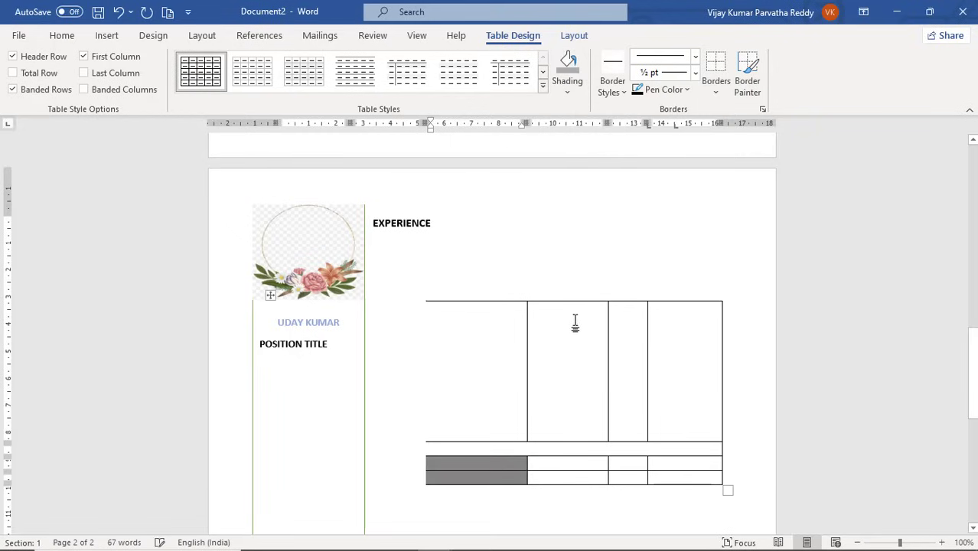
Fill the three tall cells in columns 2–4 light orange.
{"action": "left_click_drag", "start_coordinate": [564, 327], "coordinate": [661, 395]}
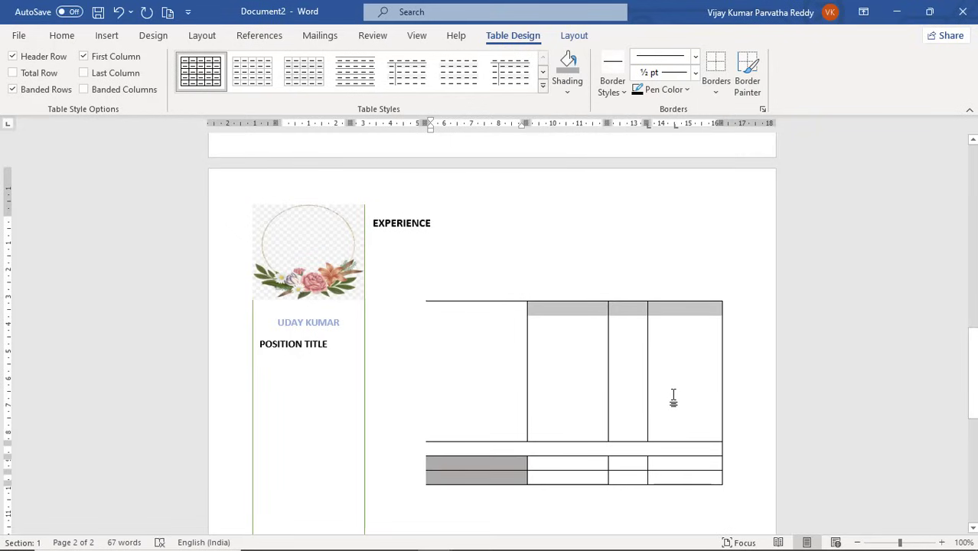
{"action": "left_click", "coordinate": [572, 92]}
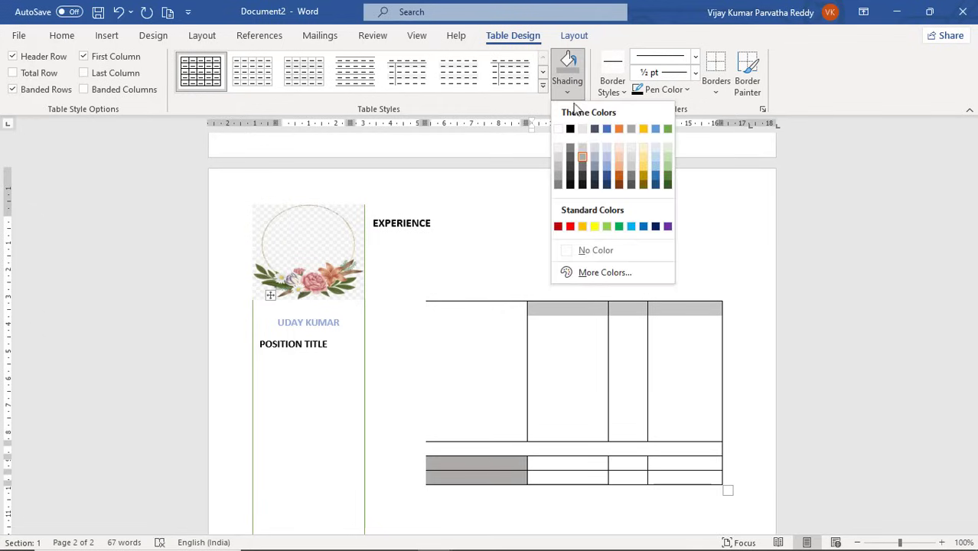
{"action": "left_click", "coordinate": [620, 157]}
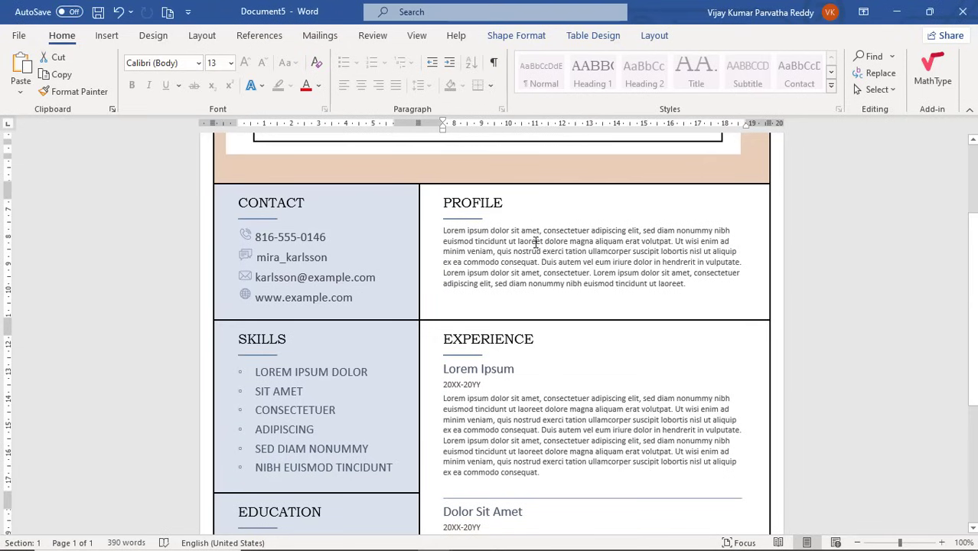
{"action": "scroll", "coordinate": [546, 277], "scroll_direction": "down", "scroll_amount": 5}
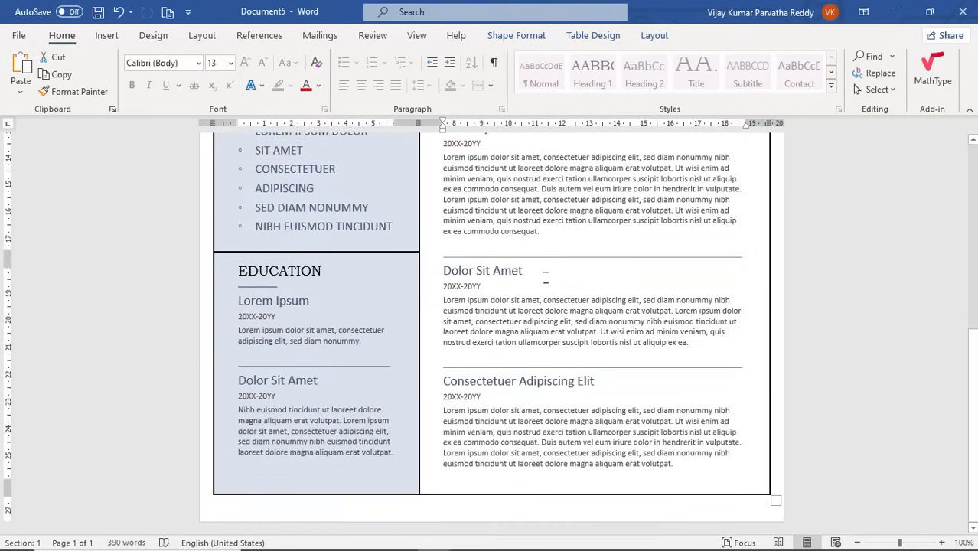
{"action": "scroll", "coordinate": [546, 277], "scroll_direction": "up", "scroll_amount": 3}
{"action": "scroll", "coordinate": [546, 278], "scroll_direction": "up", "scroll_amount": 5}
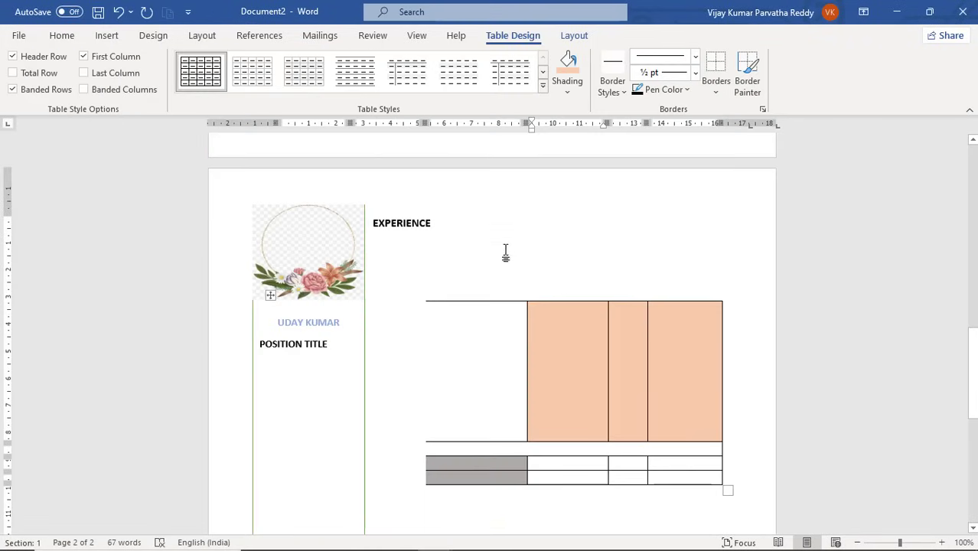
{"action": "scroll", "coordinate": [505, 252], "scroll_direction": "up", "scroll_amount": 15}
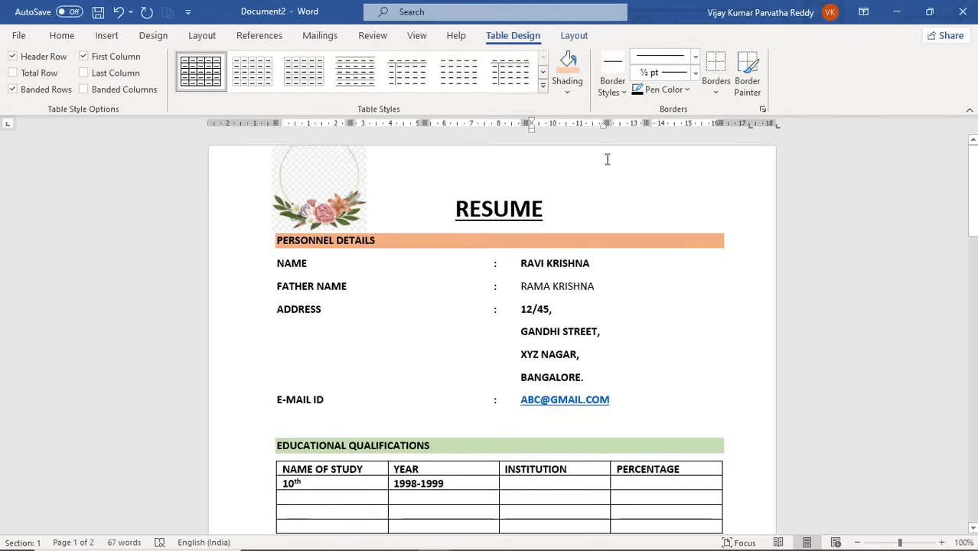
With the cursor in the RESUME title, go through the Layout tab to the Design tab.
{"action": "left_click", "coordinate": [662, 268]}
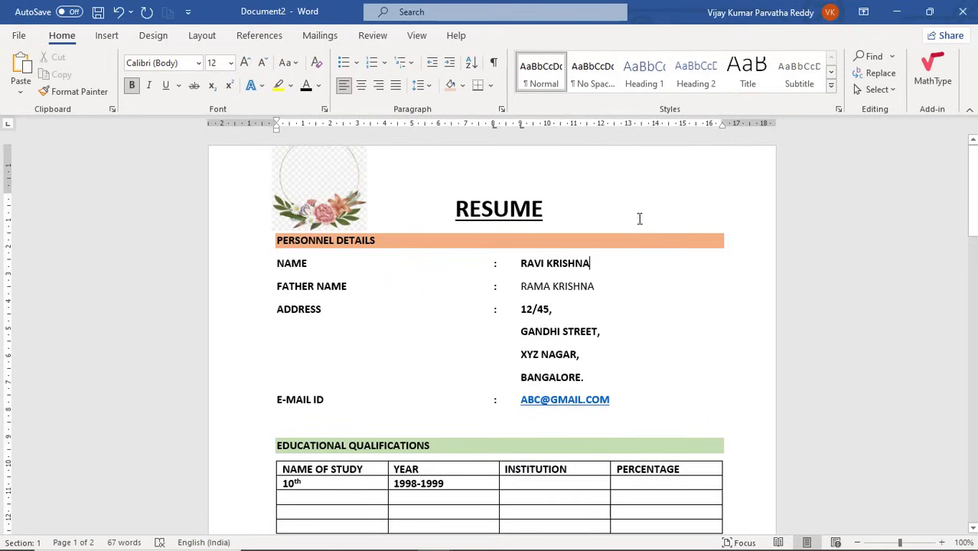
{"action": "left_click", "coordinate": [640, 202]}
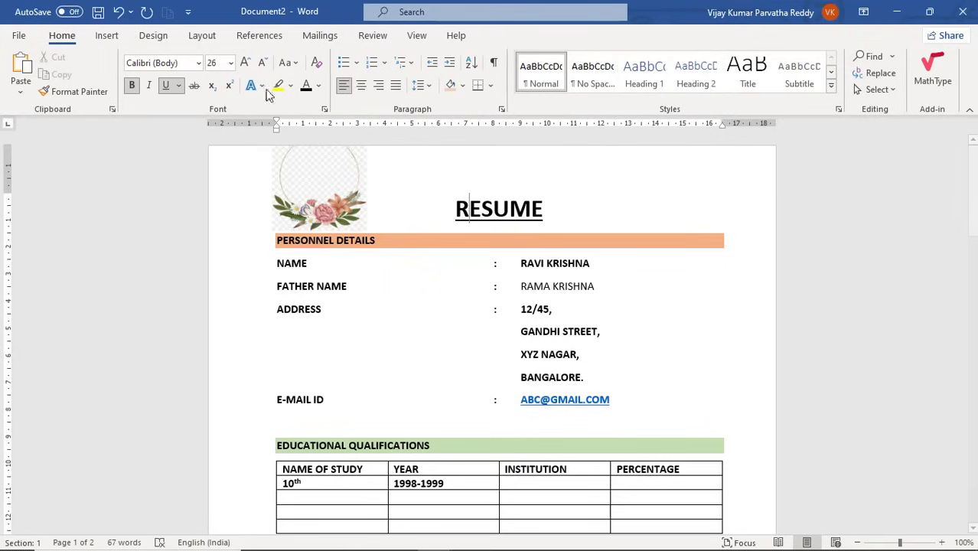
{"action": "left_click", "coordinate": [203, 36]}
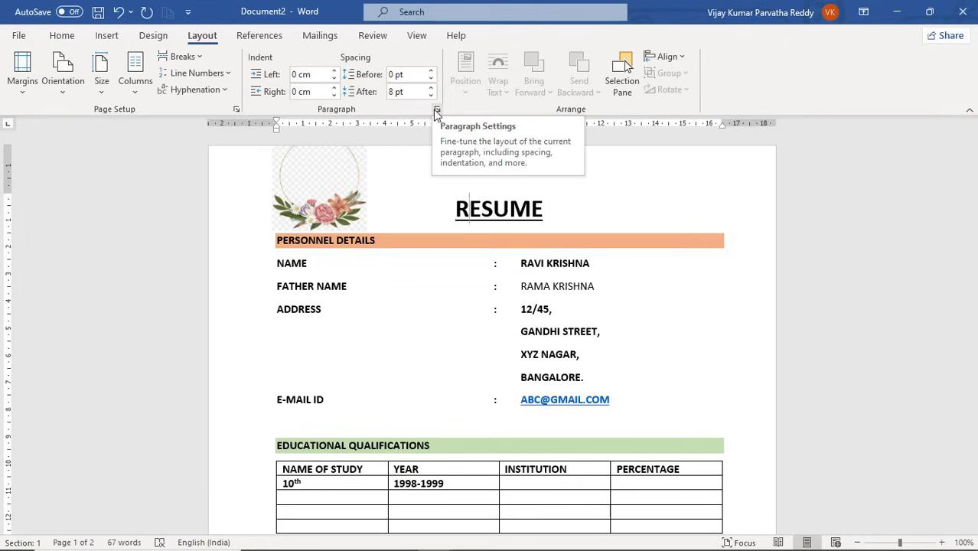
{"action": "left_click", "coordinate": [154, 36]}
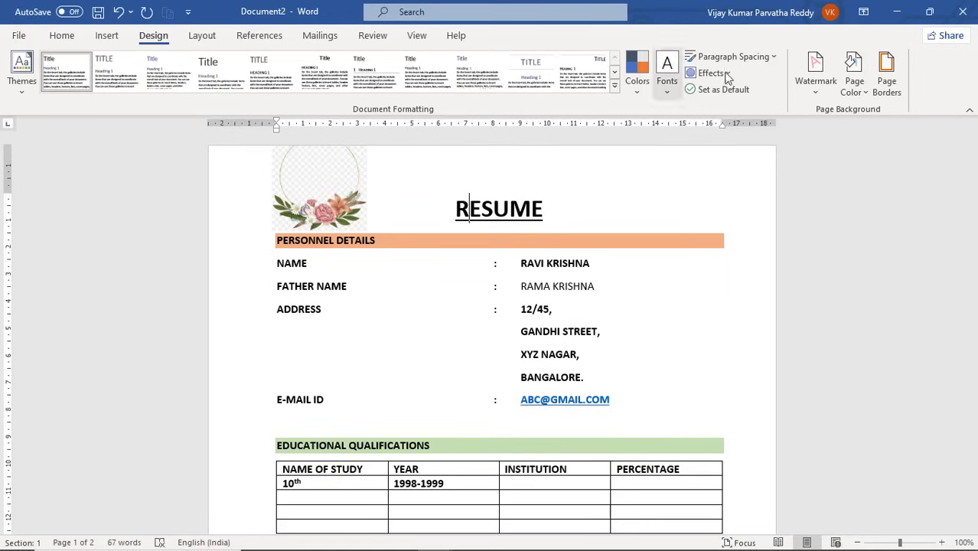
Add a plain 1½ pt Box page border to the whole document.
{"action": "left_click", "coordinate": [895, 92]}
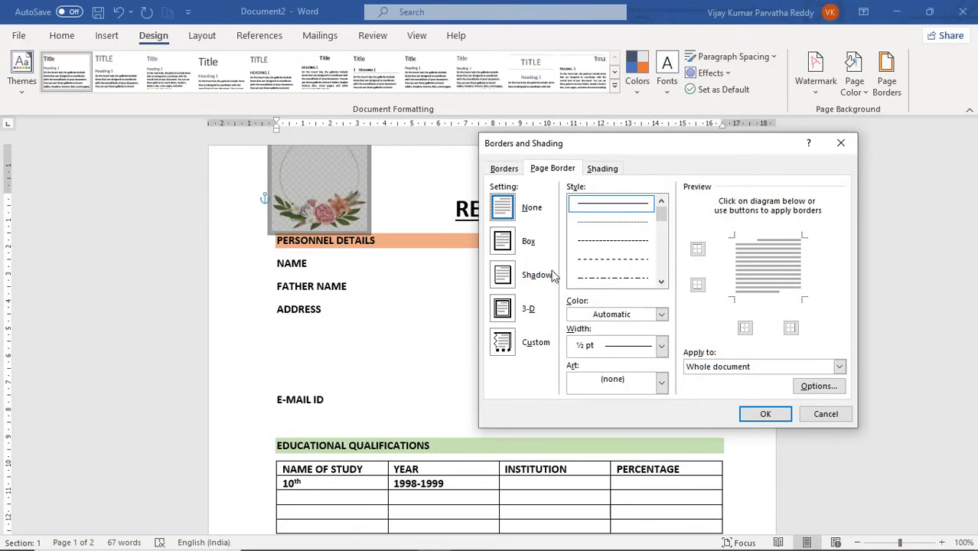
{"action": "left_click", "coordinate": [507, 243]}
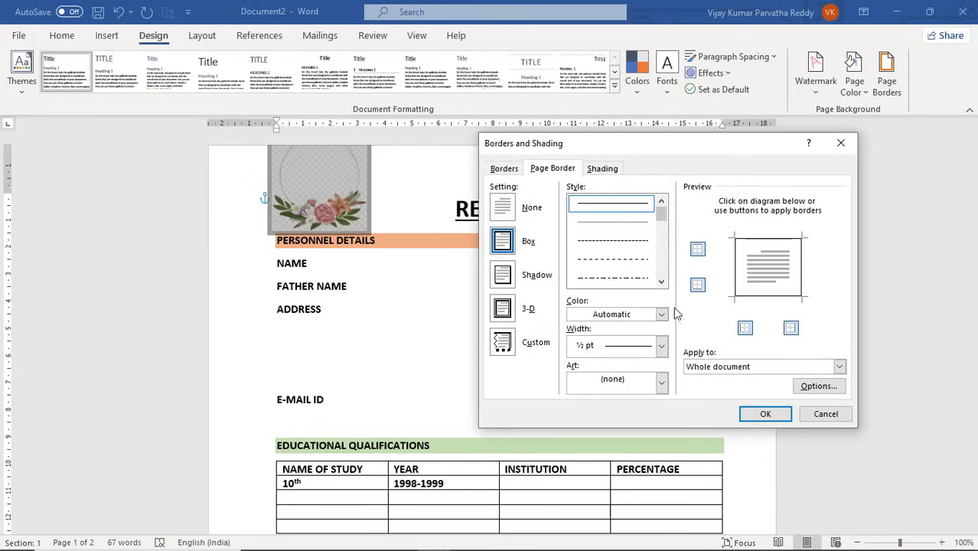
{"action": "left_click", "coordinate": [661, 345]}
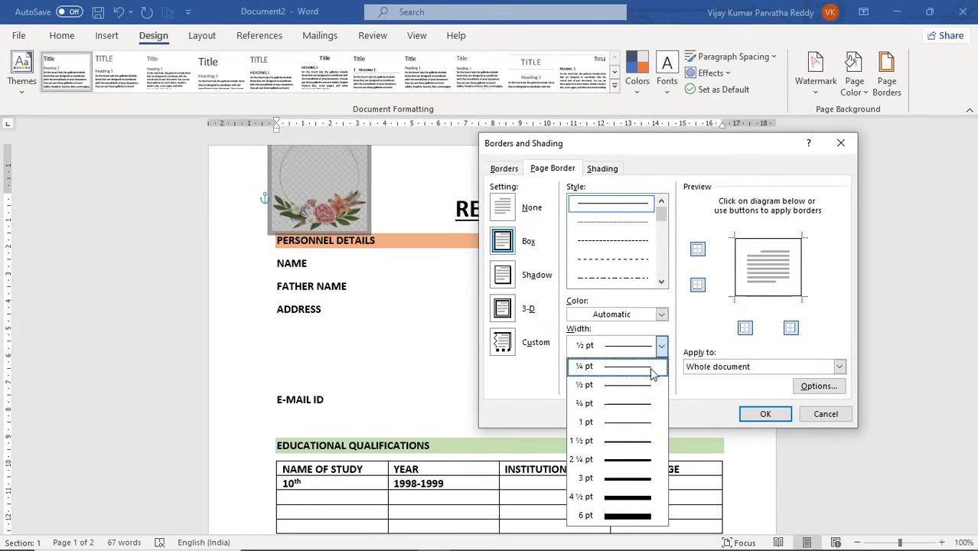
{"action": "left_click", "coordinate": [642, 441]}
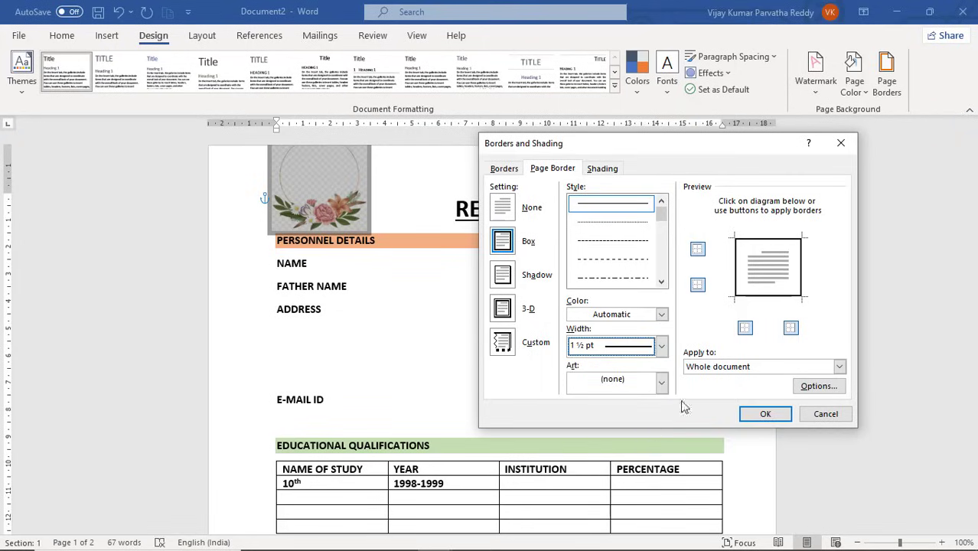
{"action": "left_click", "coordinate": [757, 416]}
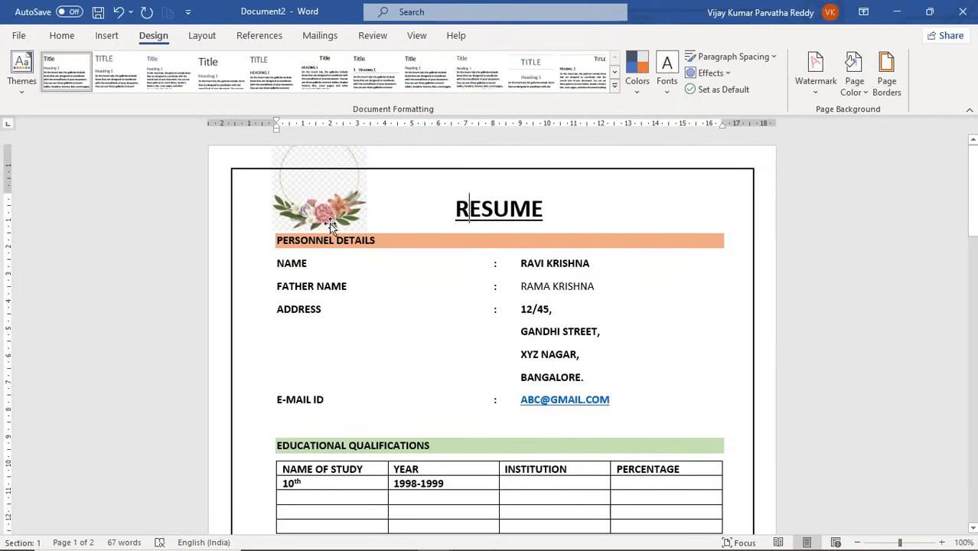
Move RESUME onto its own line below the flower image and indent it toward the centre.
{"action": "left_click", "coordinate": [317, 183]}
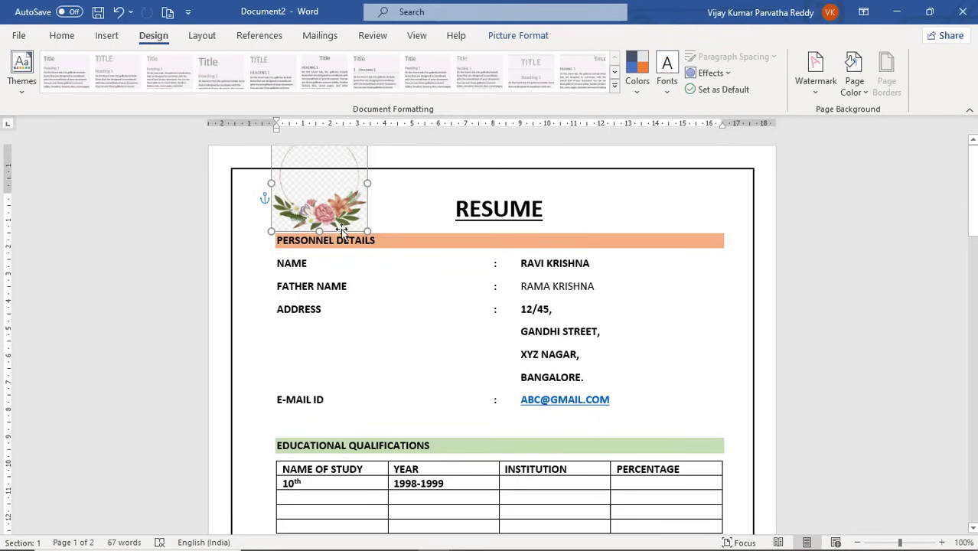
{"action": "left_click", "coordinate": [413, 214]}
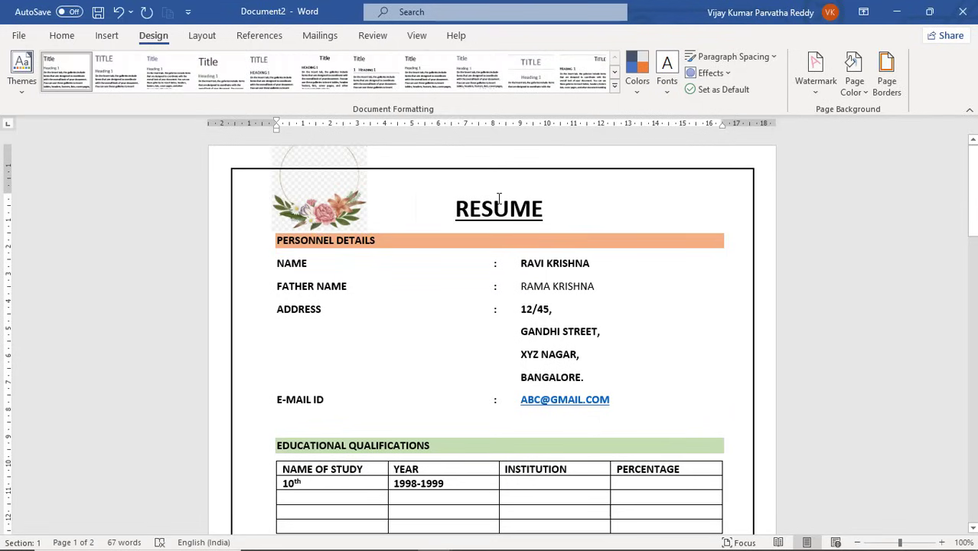
{"action": "key", "text": "Return"}
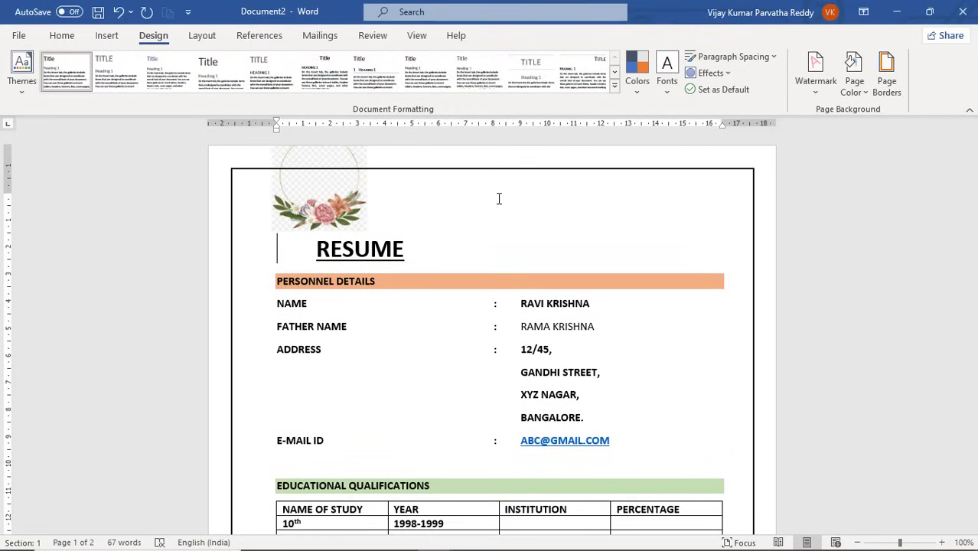
{"action": "key", "text": "Tab"}
{"action": "key", "text": "Tab"}
{"action": "key", "text": "Tab"}
{"action": "key", "text": "Tab"}
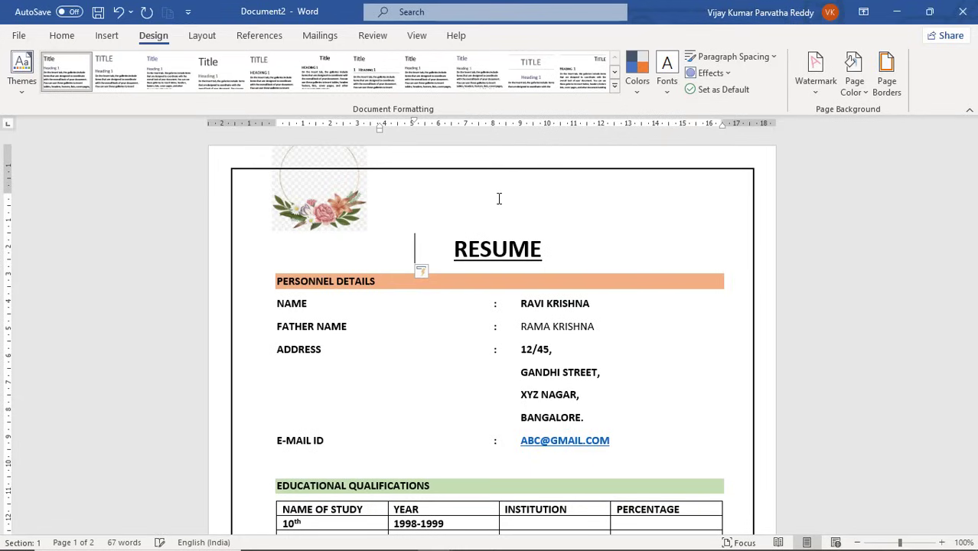
Drag the flower picture down toward PERSONNEL DETAILS.
{"action": "left_click", "coordinate": [337, 197]}
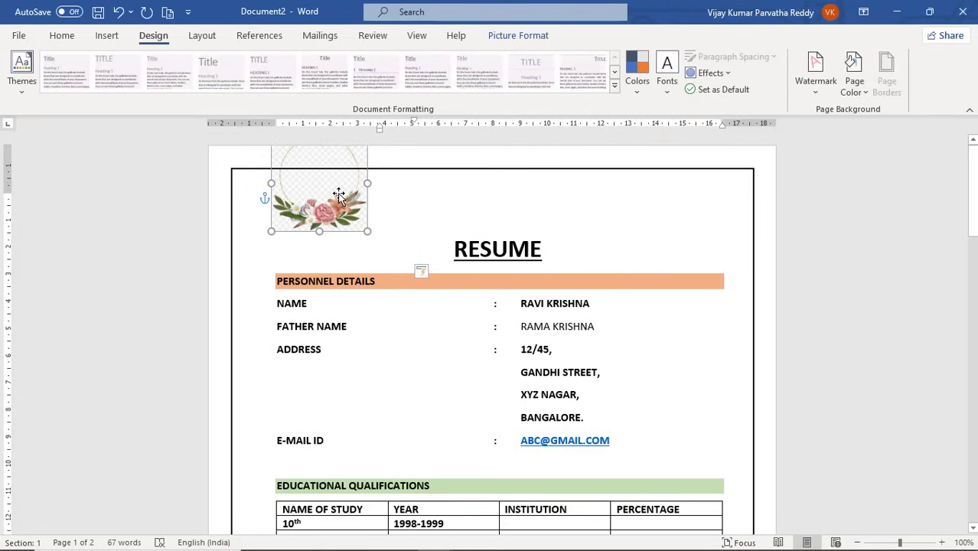
{"action": "left_click_drag", "start_coordinate": [337, 201], "coordinate": [345, 233]}
{"action": "scroll", "coordinate": [476, 237], "scroll_direction": "down", "scroll_amount": 10}
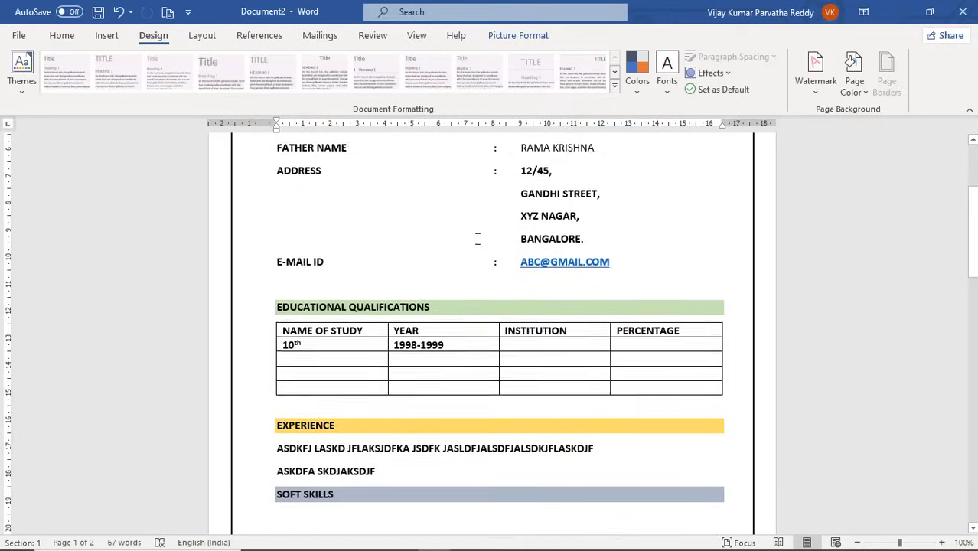
{"action": "scroll", "coordinate": [476, 237], "scroll_direction": "down", "scroll_amount": 12}
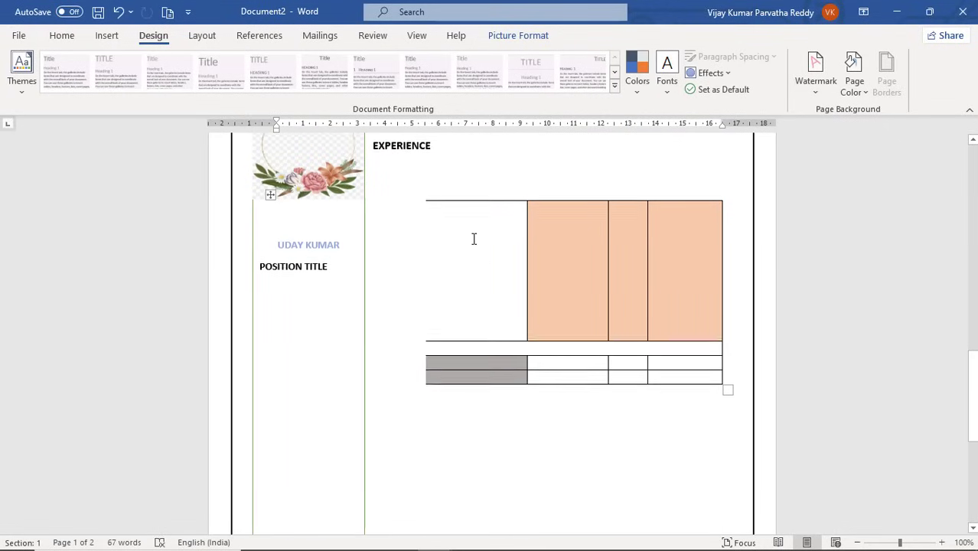
Switch to the Document4 photo resume template and look over its first experience entry.
{"action": "key", "text": "alt+Tab"}
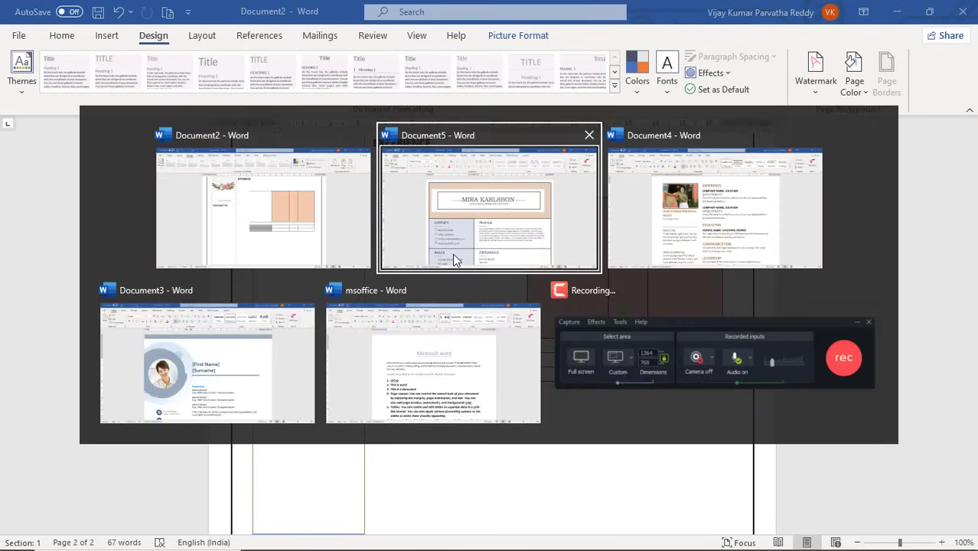
{"action": "key", "text": "Tab"}
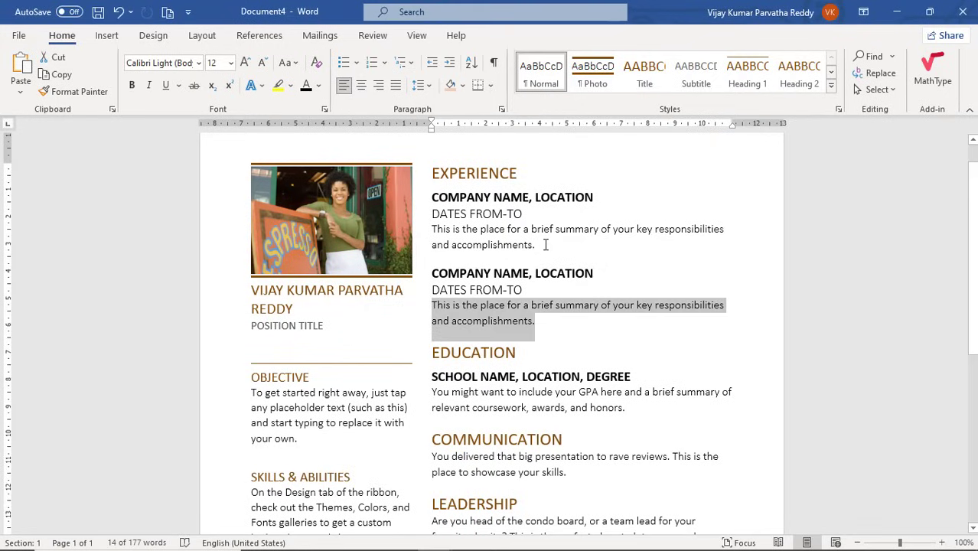
{"action": "left_click", "coordinate": [546, 245]}
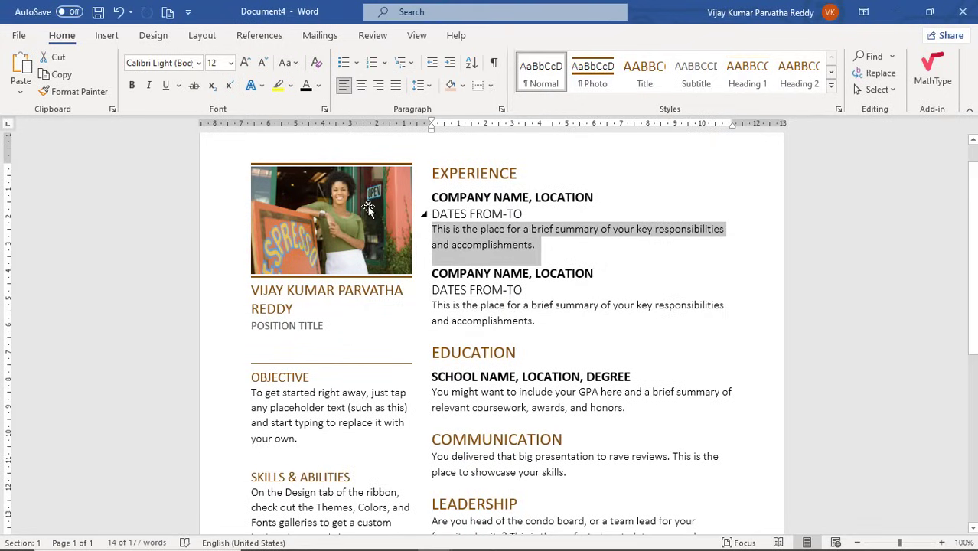
{"action": "scroll", "coordinate": [570, 297], "scroll_direction": "down", "scroll_amount": 8}
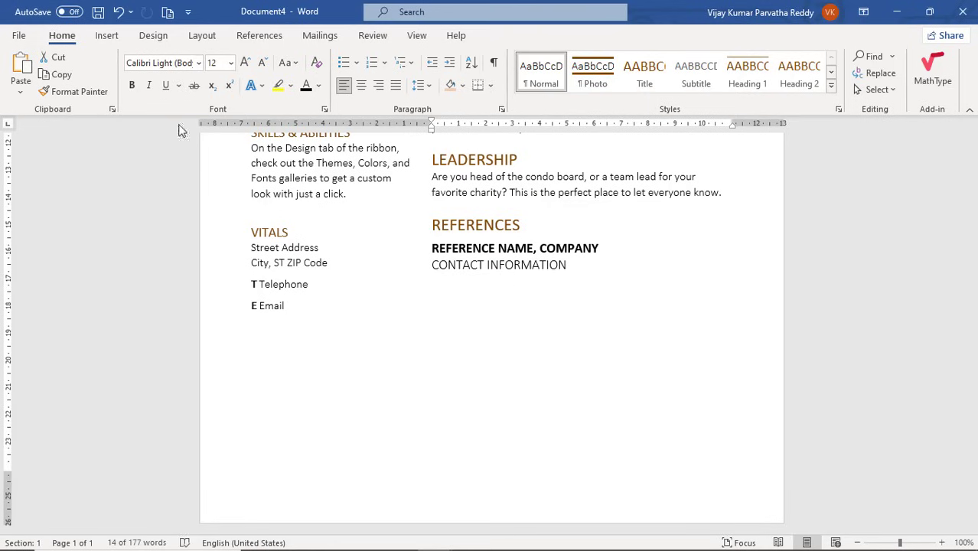
{"action": "scroll", "coordinate": [323, 268], "scroll_direction": "up", "scroll_amount": 10}
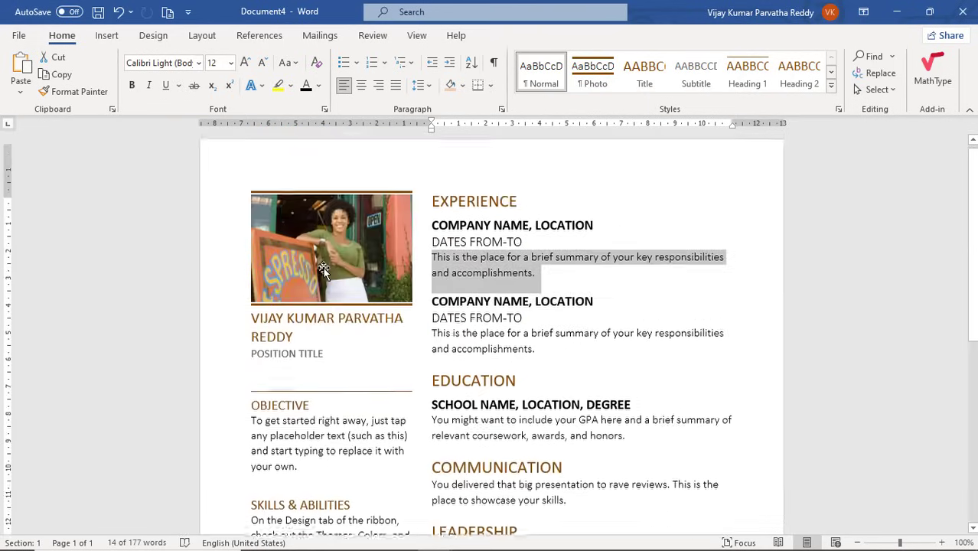
Inspect the EXPERIENCE heading and both jobs' DATES FROM-TO and summary placeholders.
{"action": "left_click", "coordinate": [422, 211]}
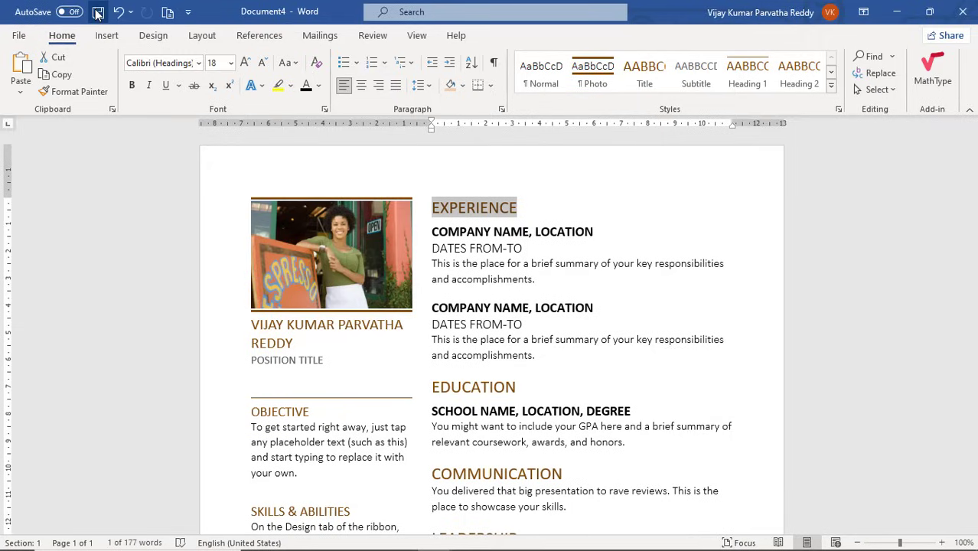
{"action": "left_click", "coordinate": [533, 248]}
{"action": "left_click", "coordinate": [536, 267]}
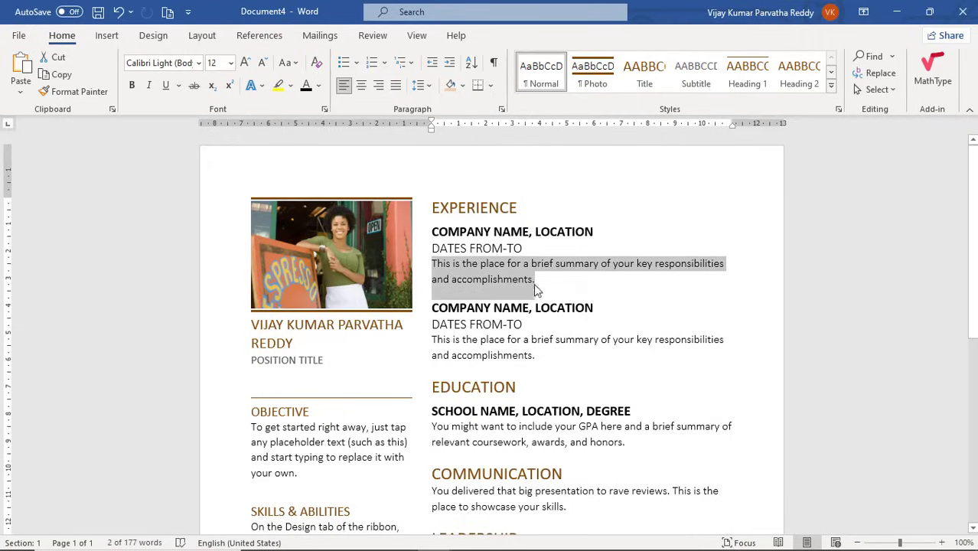
{"action": "left_click", "coordinate": [536, 325]}
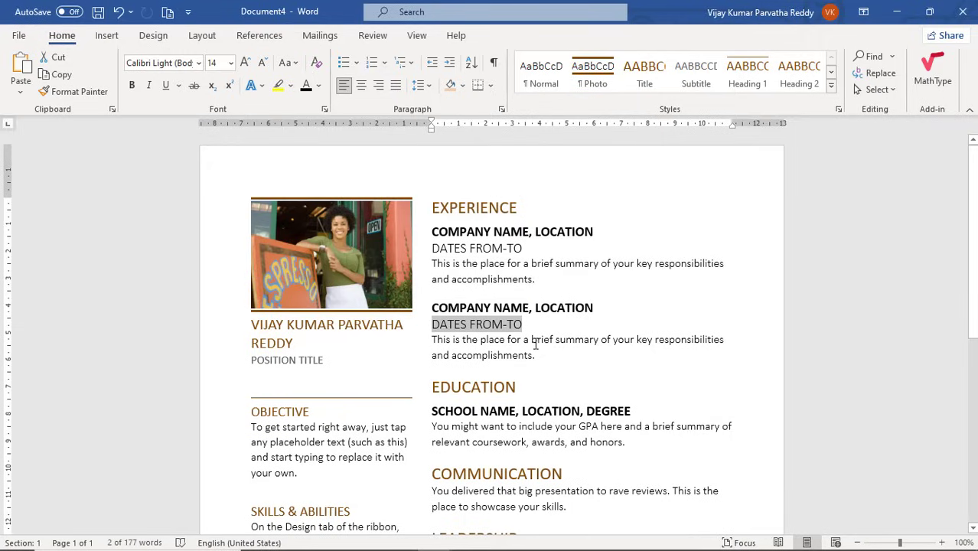
{"action": "left_click", "coordinate": [536, 344]}
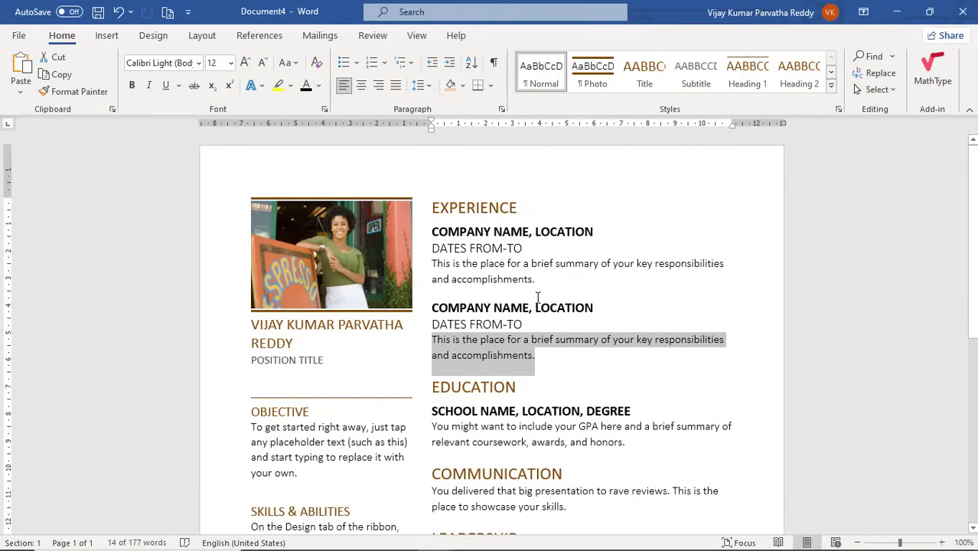